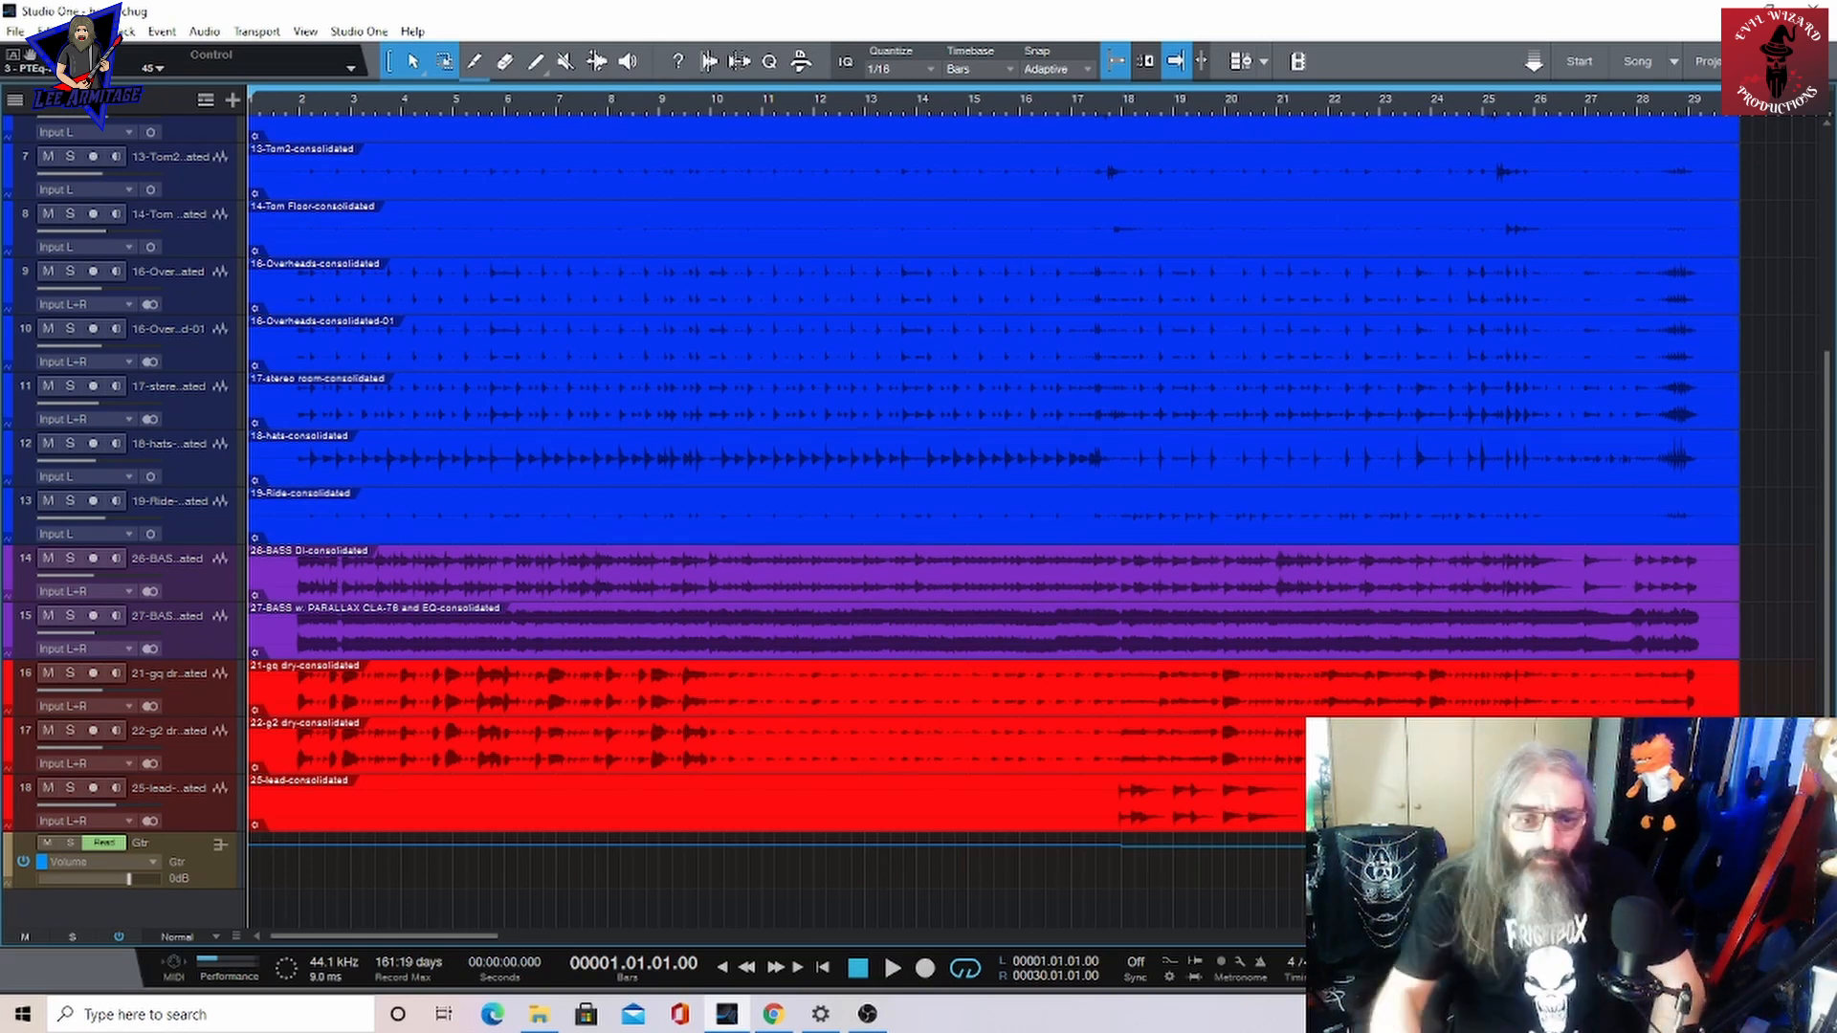
Show the mixer, play the full mix from the start, and return playback to the song's beginning
key(F3)
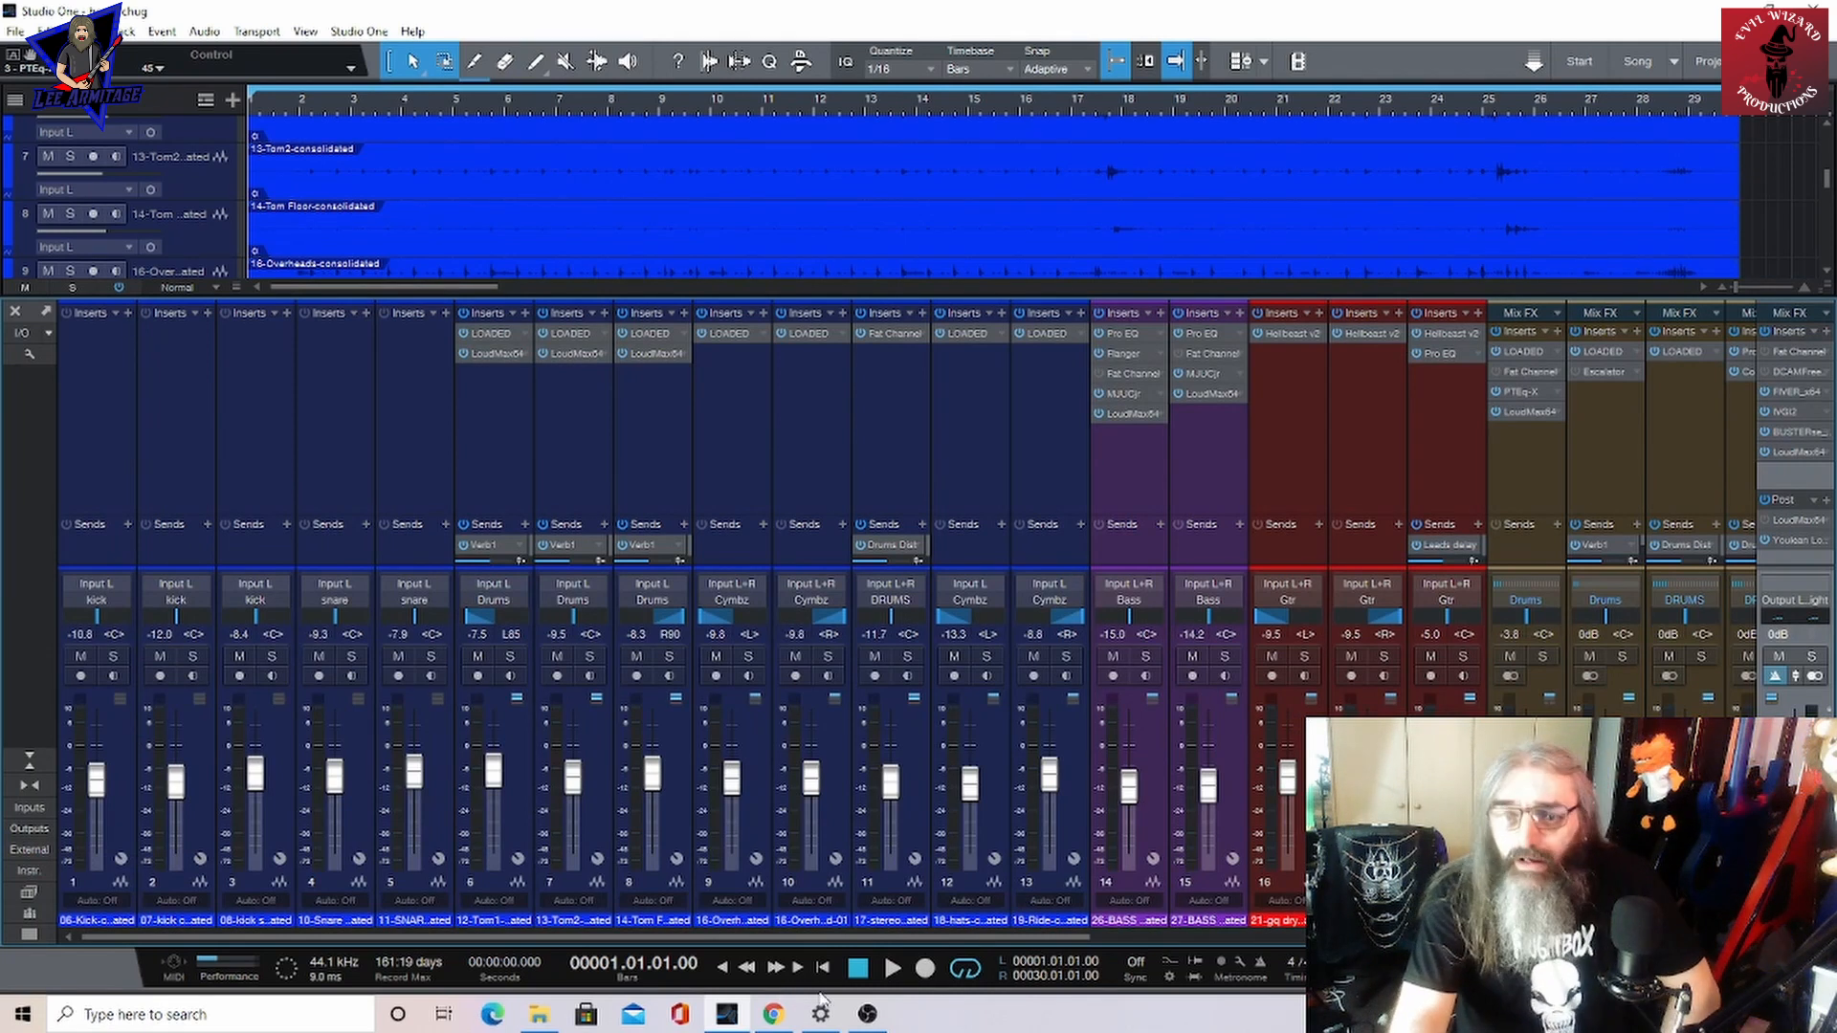
click(882, 976)
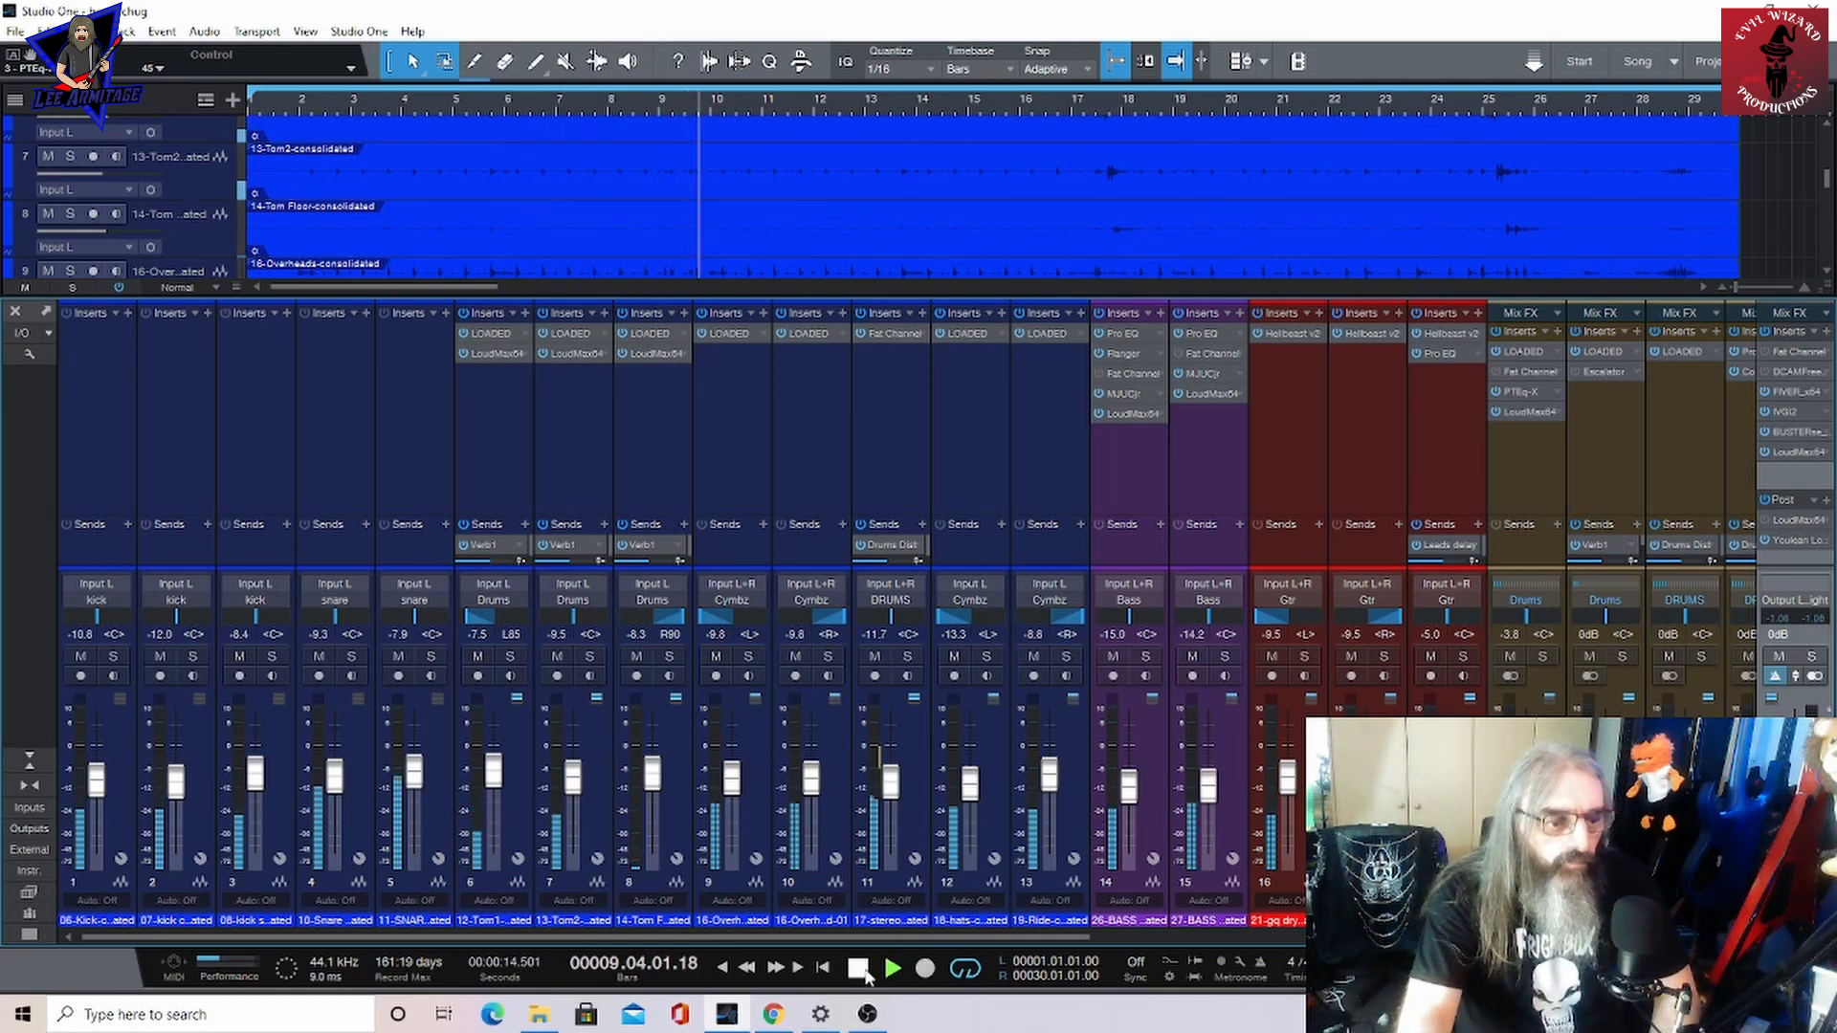
click(860, 969)
click(860, 969)
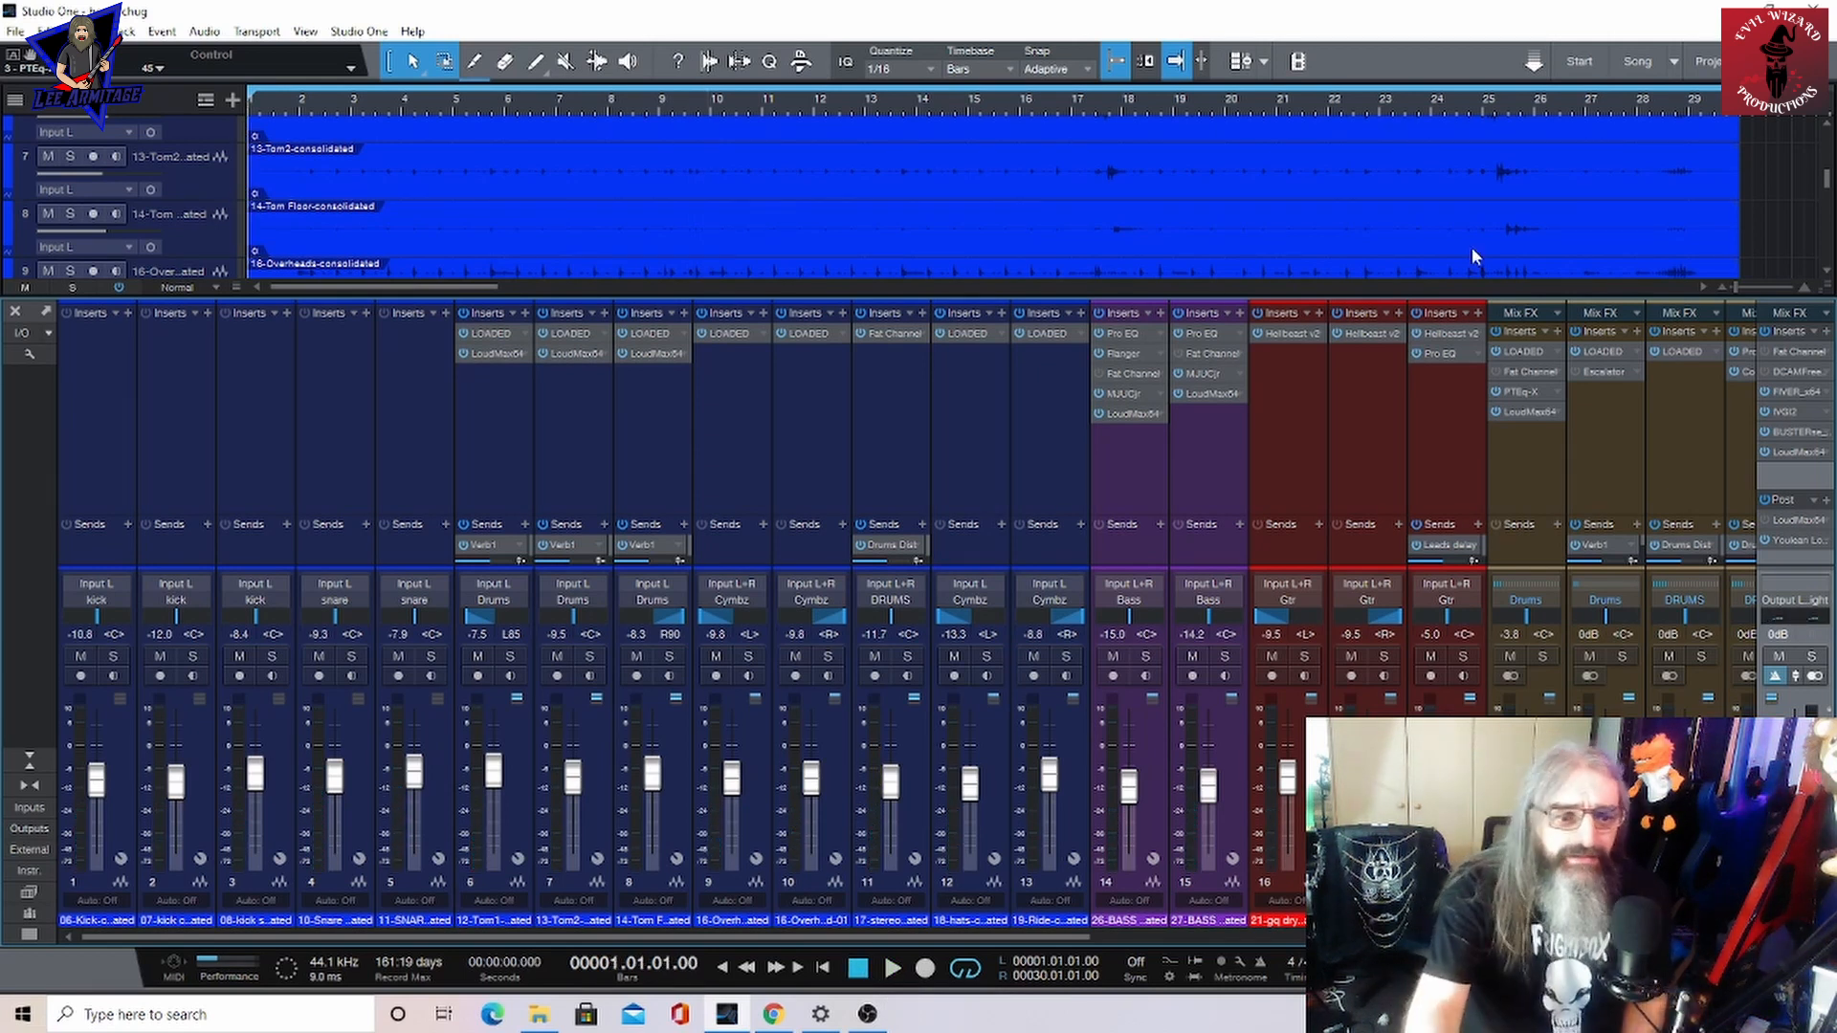
Review the Hellbeast v2 amp on the 21-gq dry guitar track and the LOADED channel strip on the 12-Tom1 track
click(1287, 334)
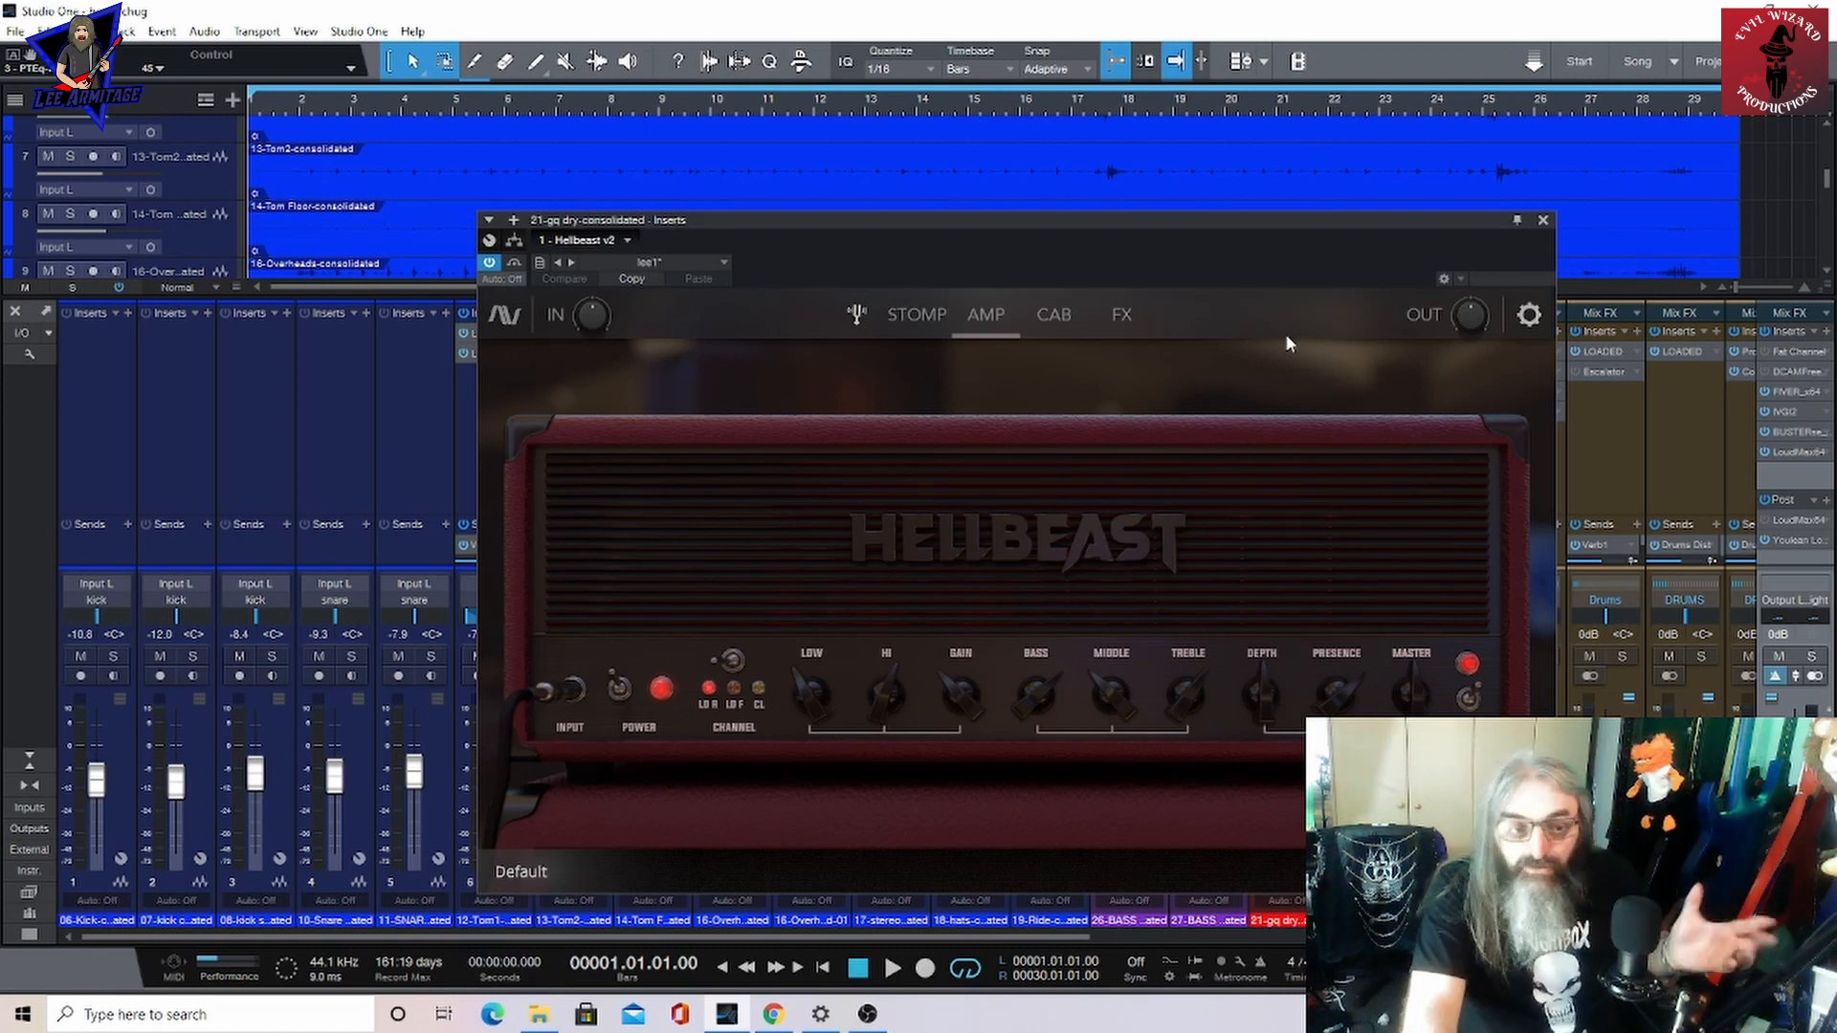
click(1543, 220)
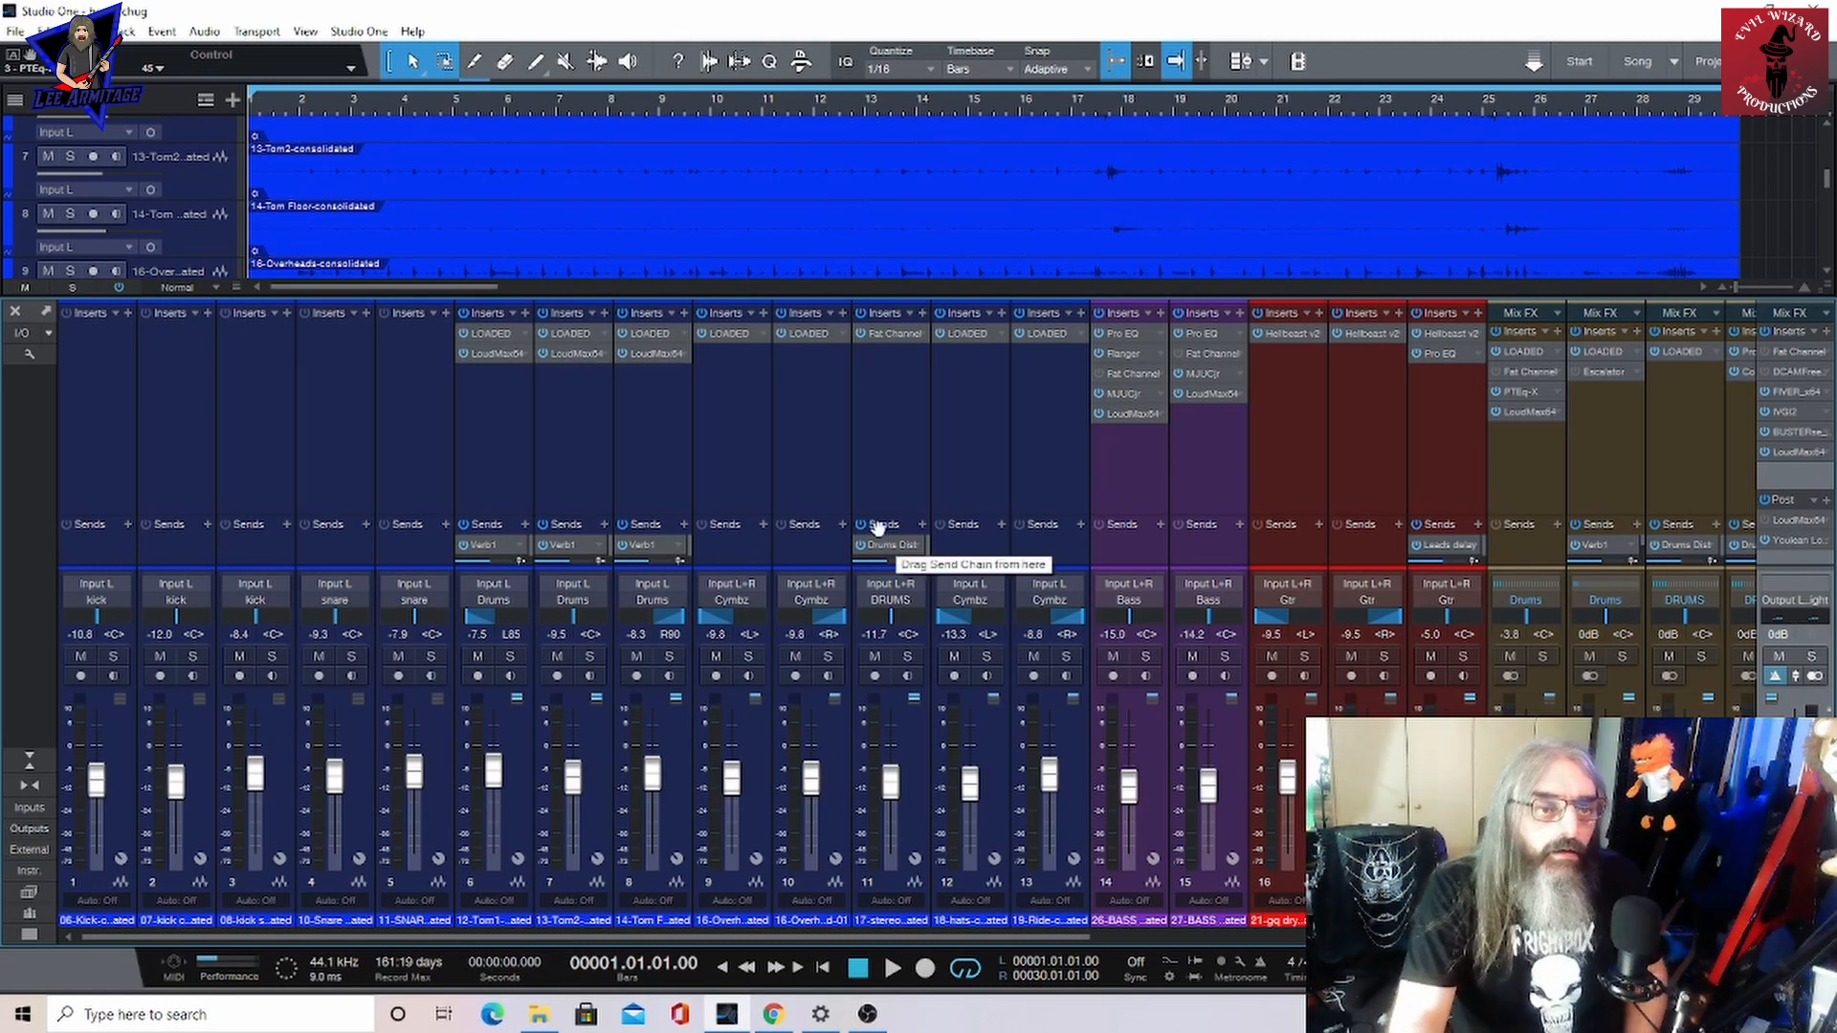
click(486, 335)
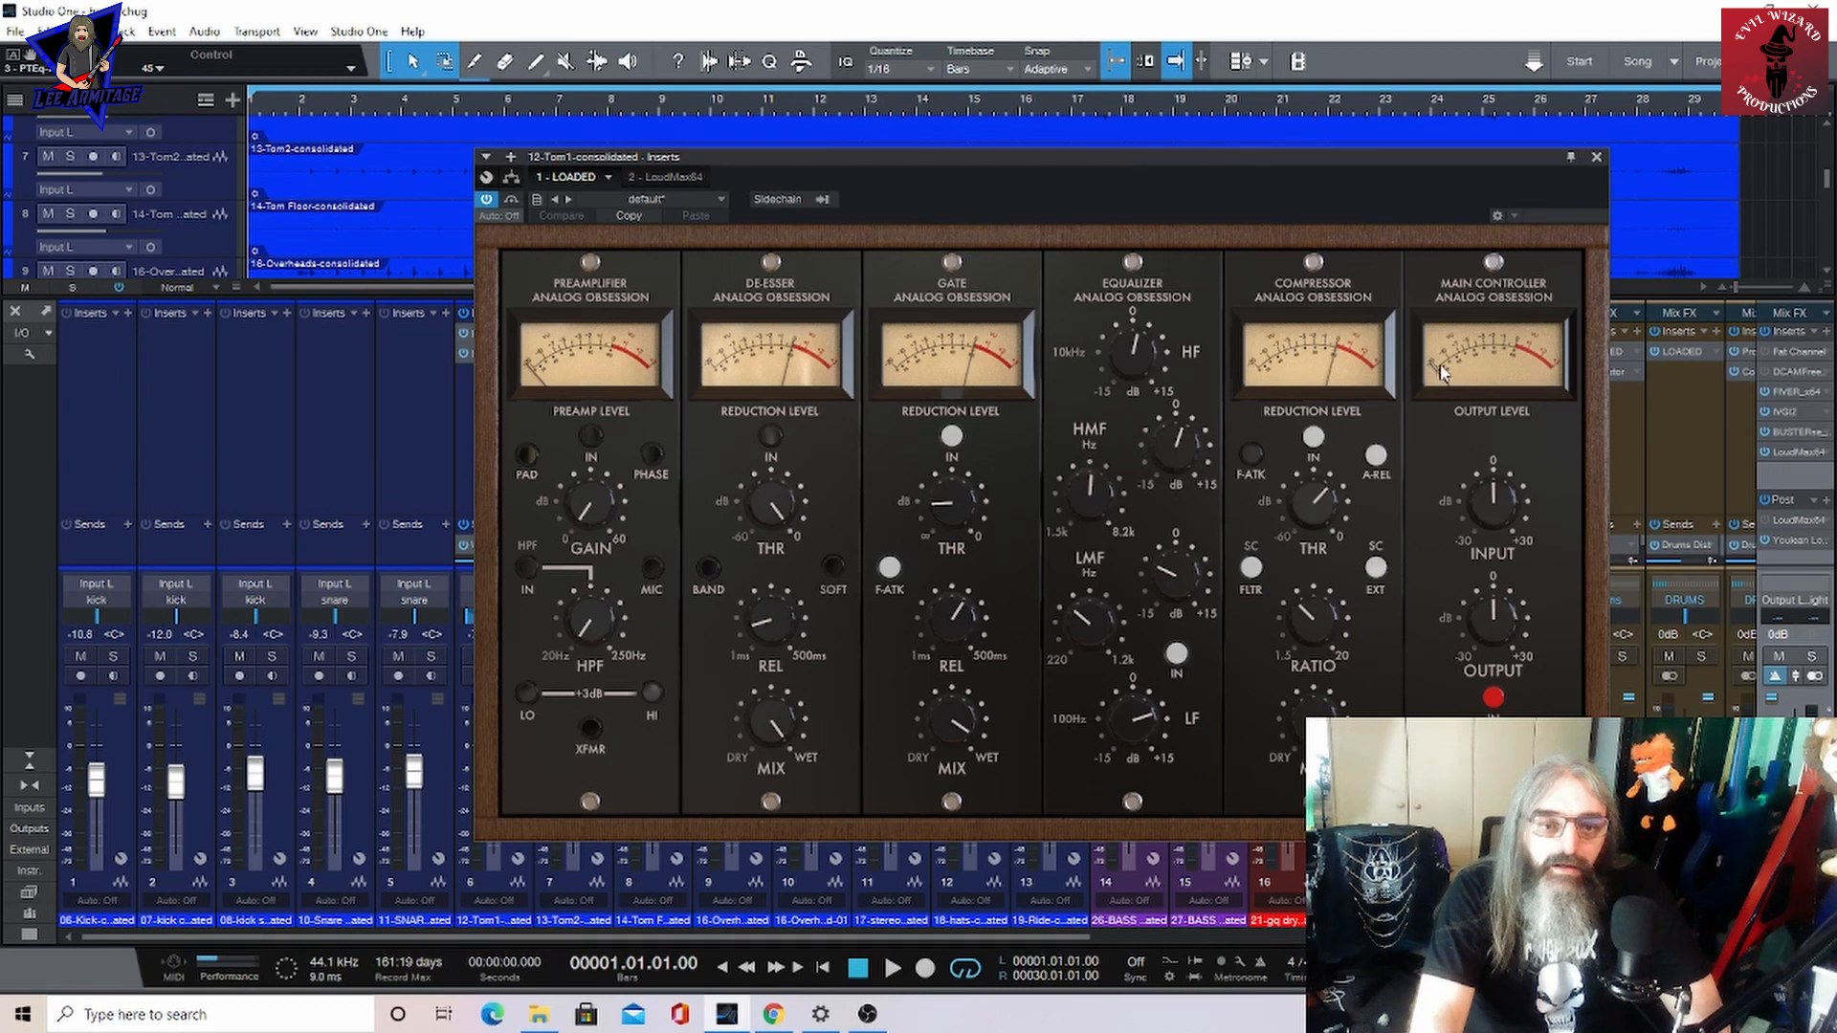
click(953, 437)
click(953, 436)
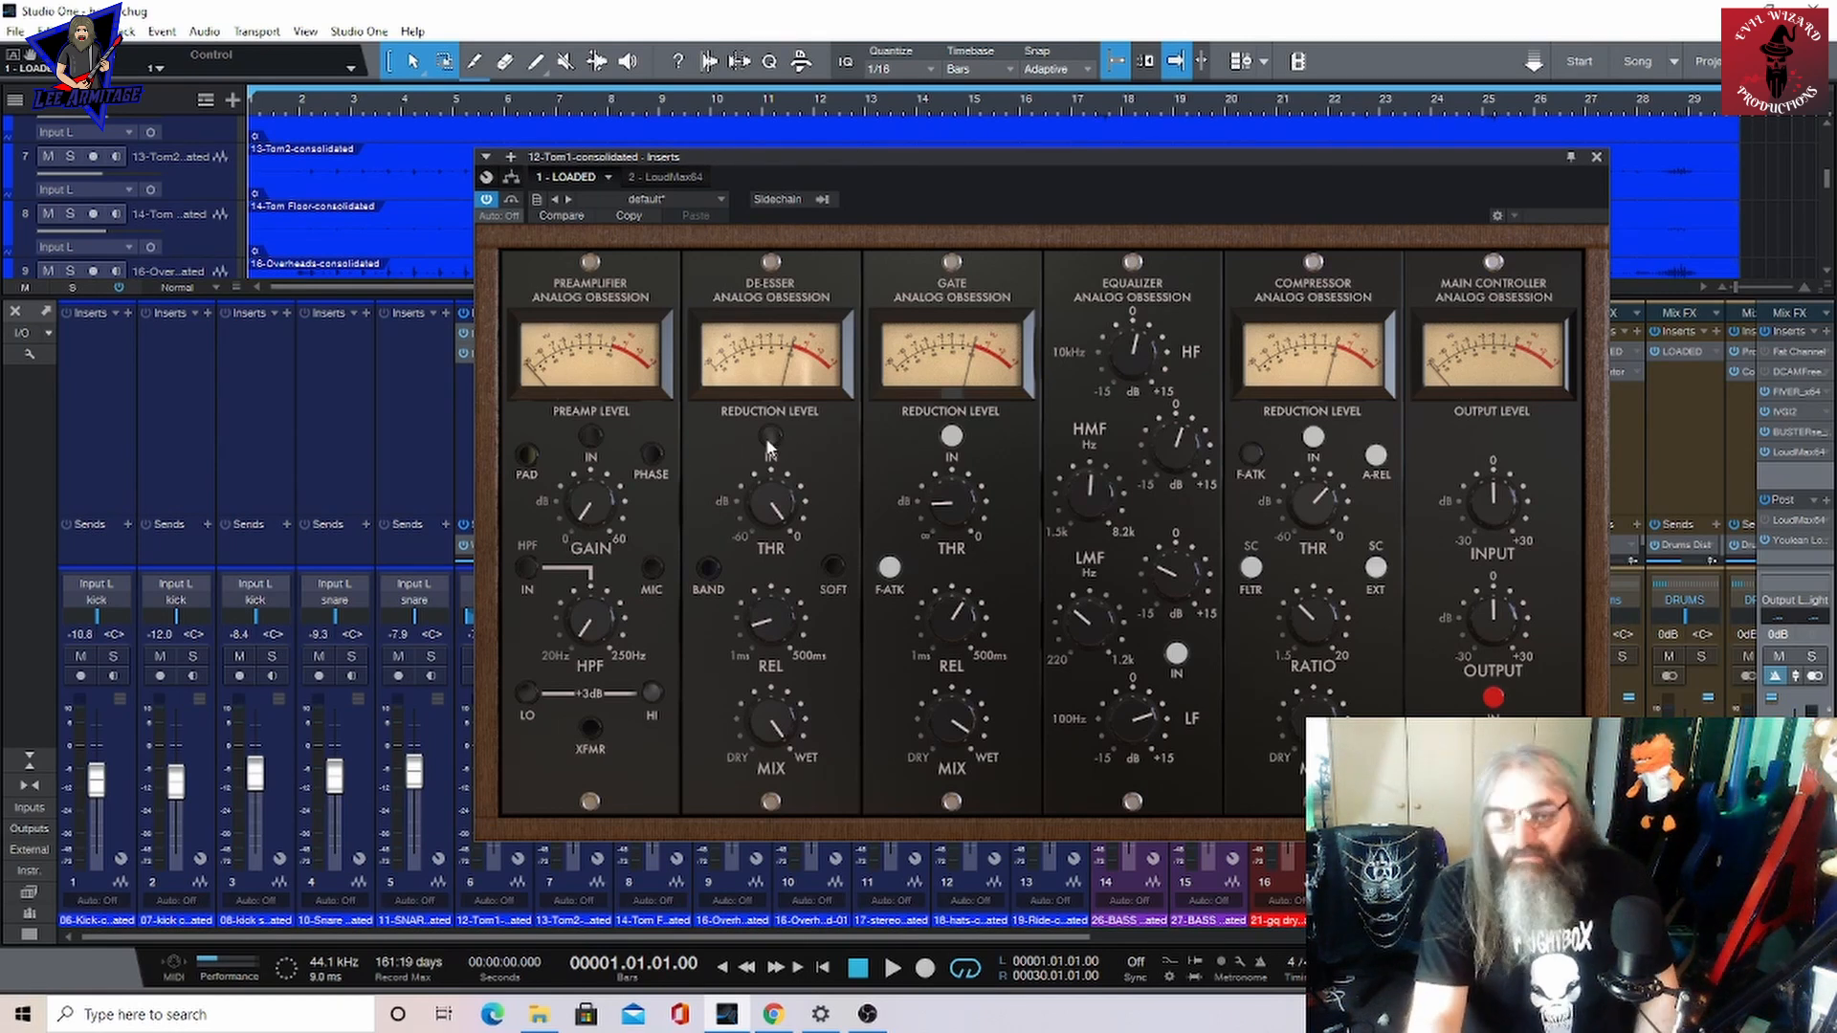
click(1596, 156)
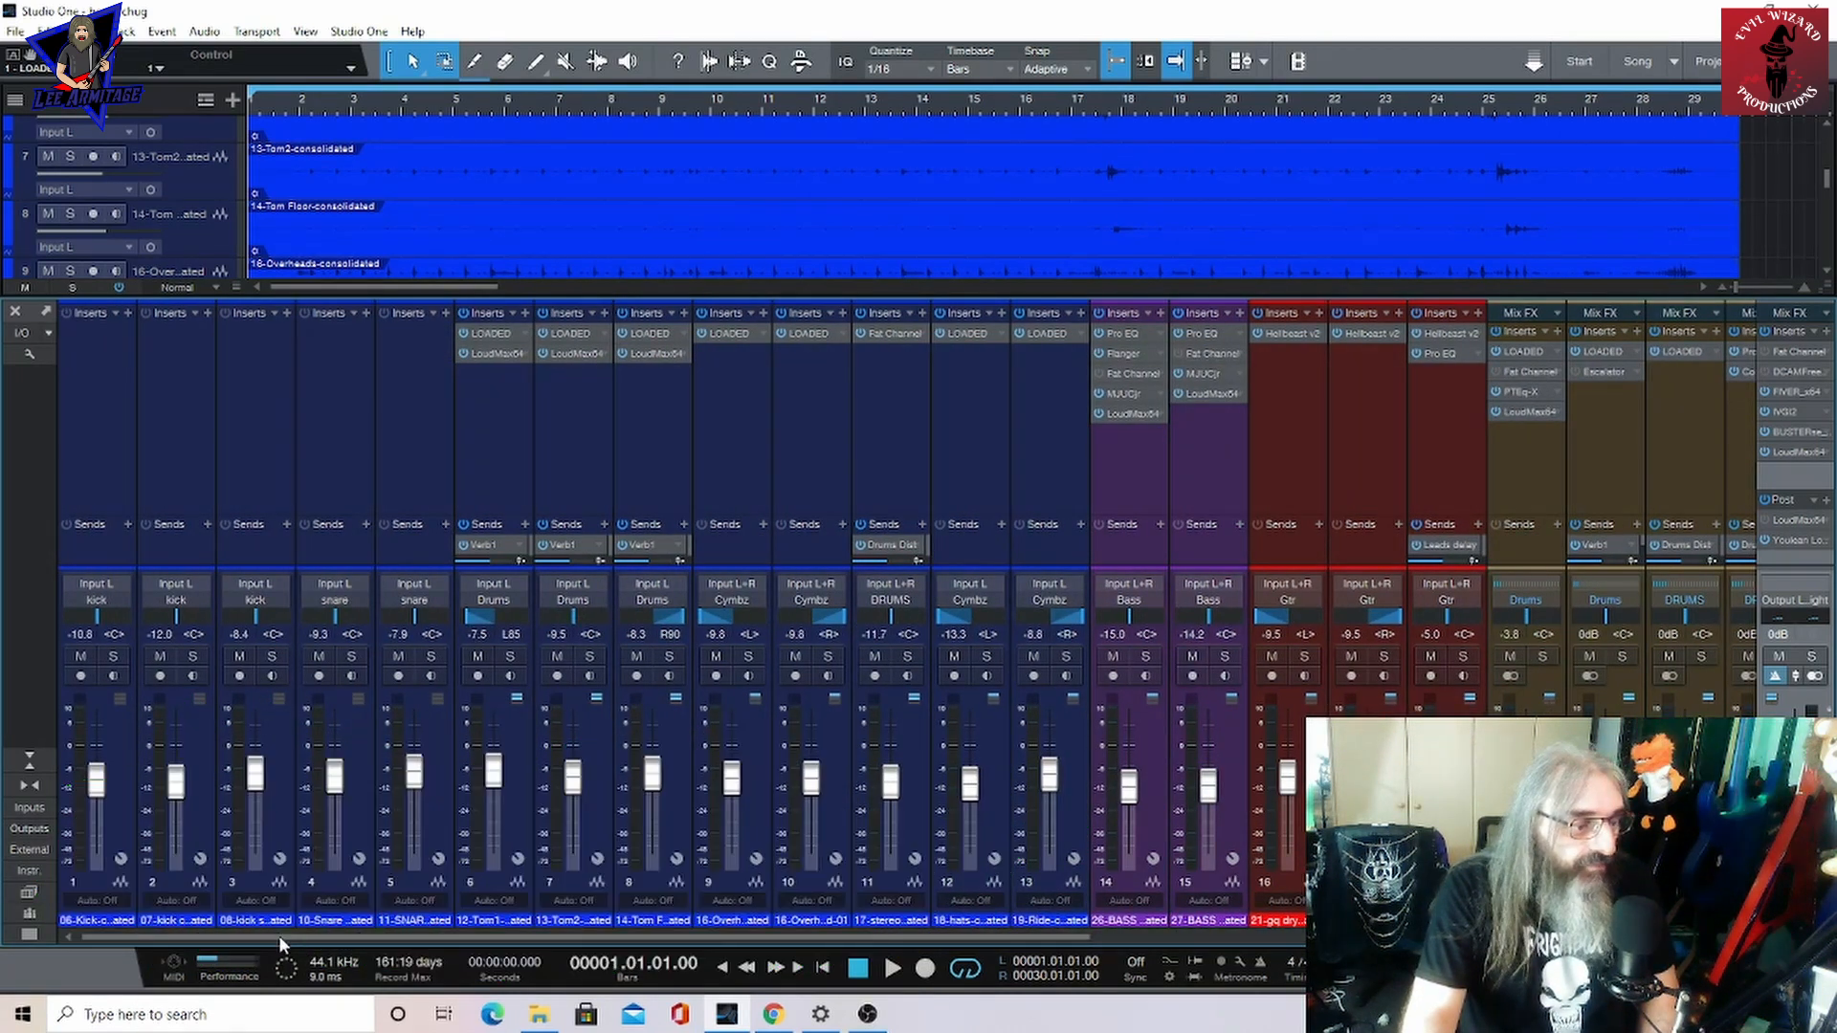
Solo the kick bus and review its LOADED, Fat Channel equalizer and PTEq-X inserts
drag(280, 938, 689, 935)
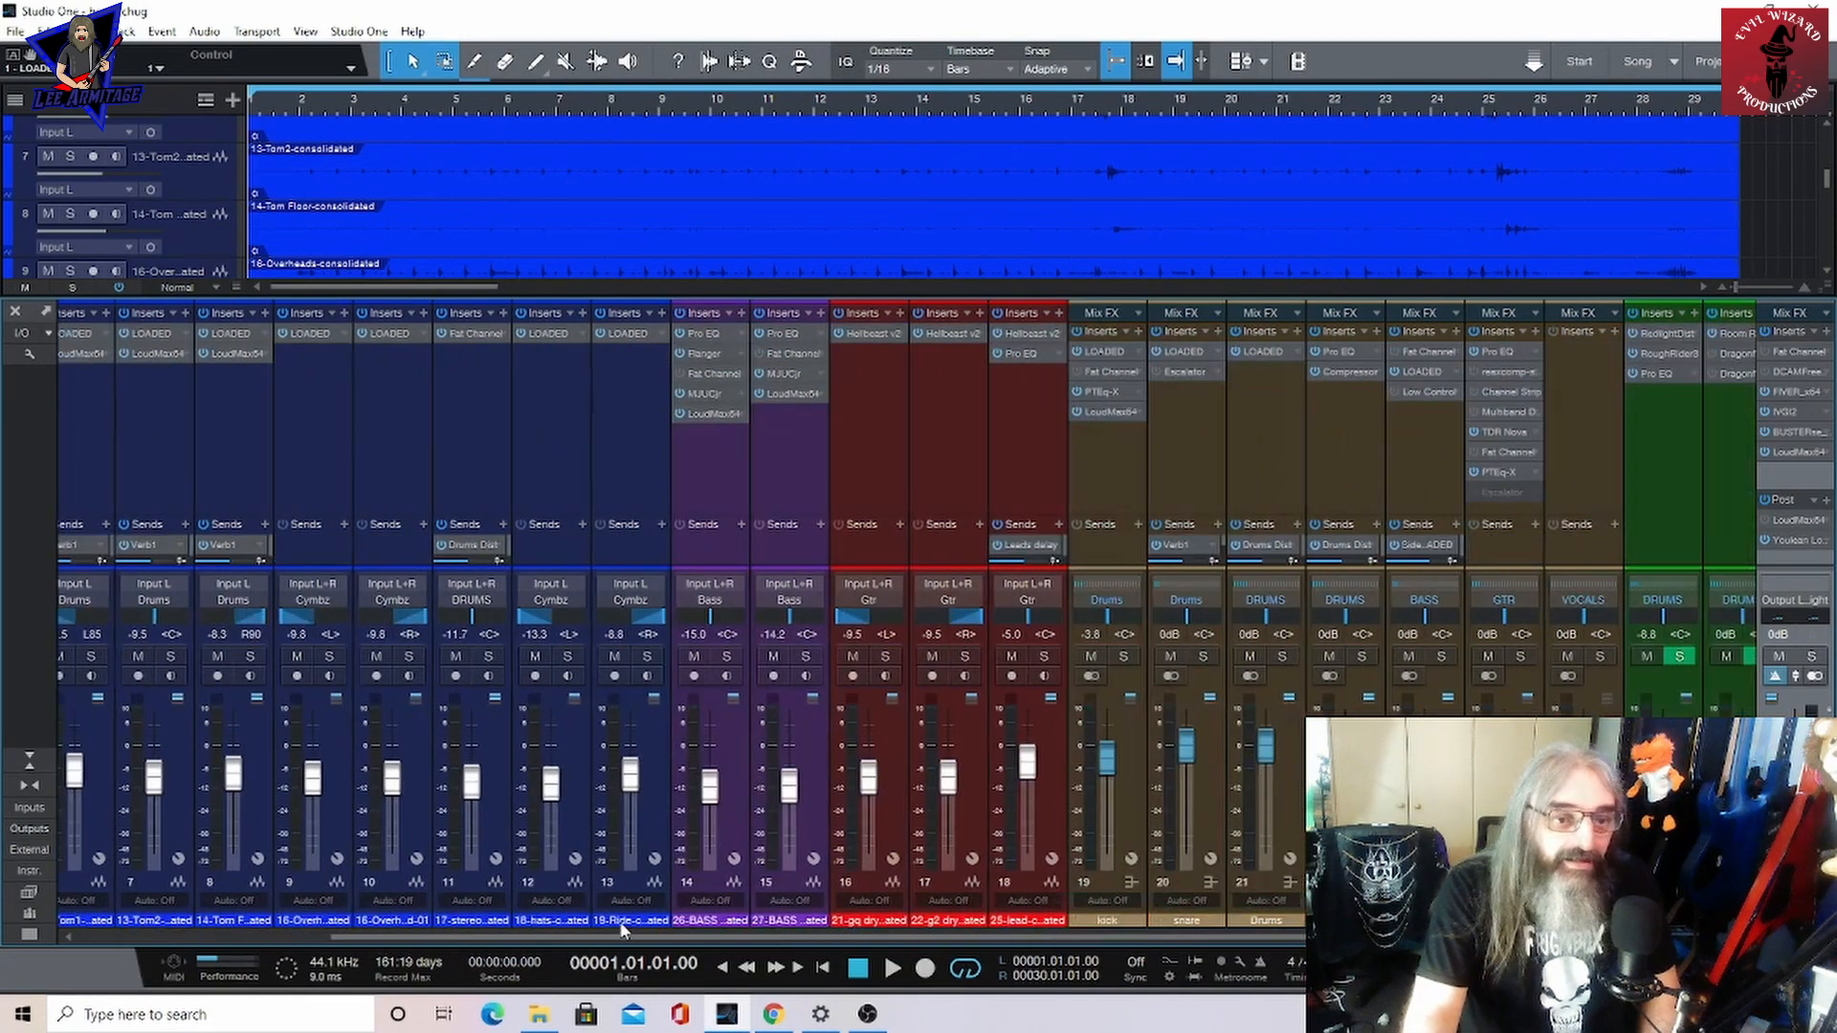
click(1123, 656)
click(1101, 352)
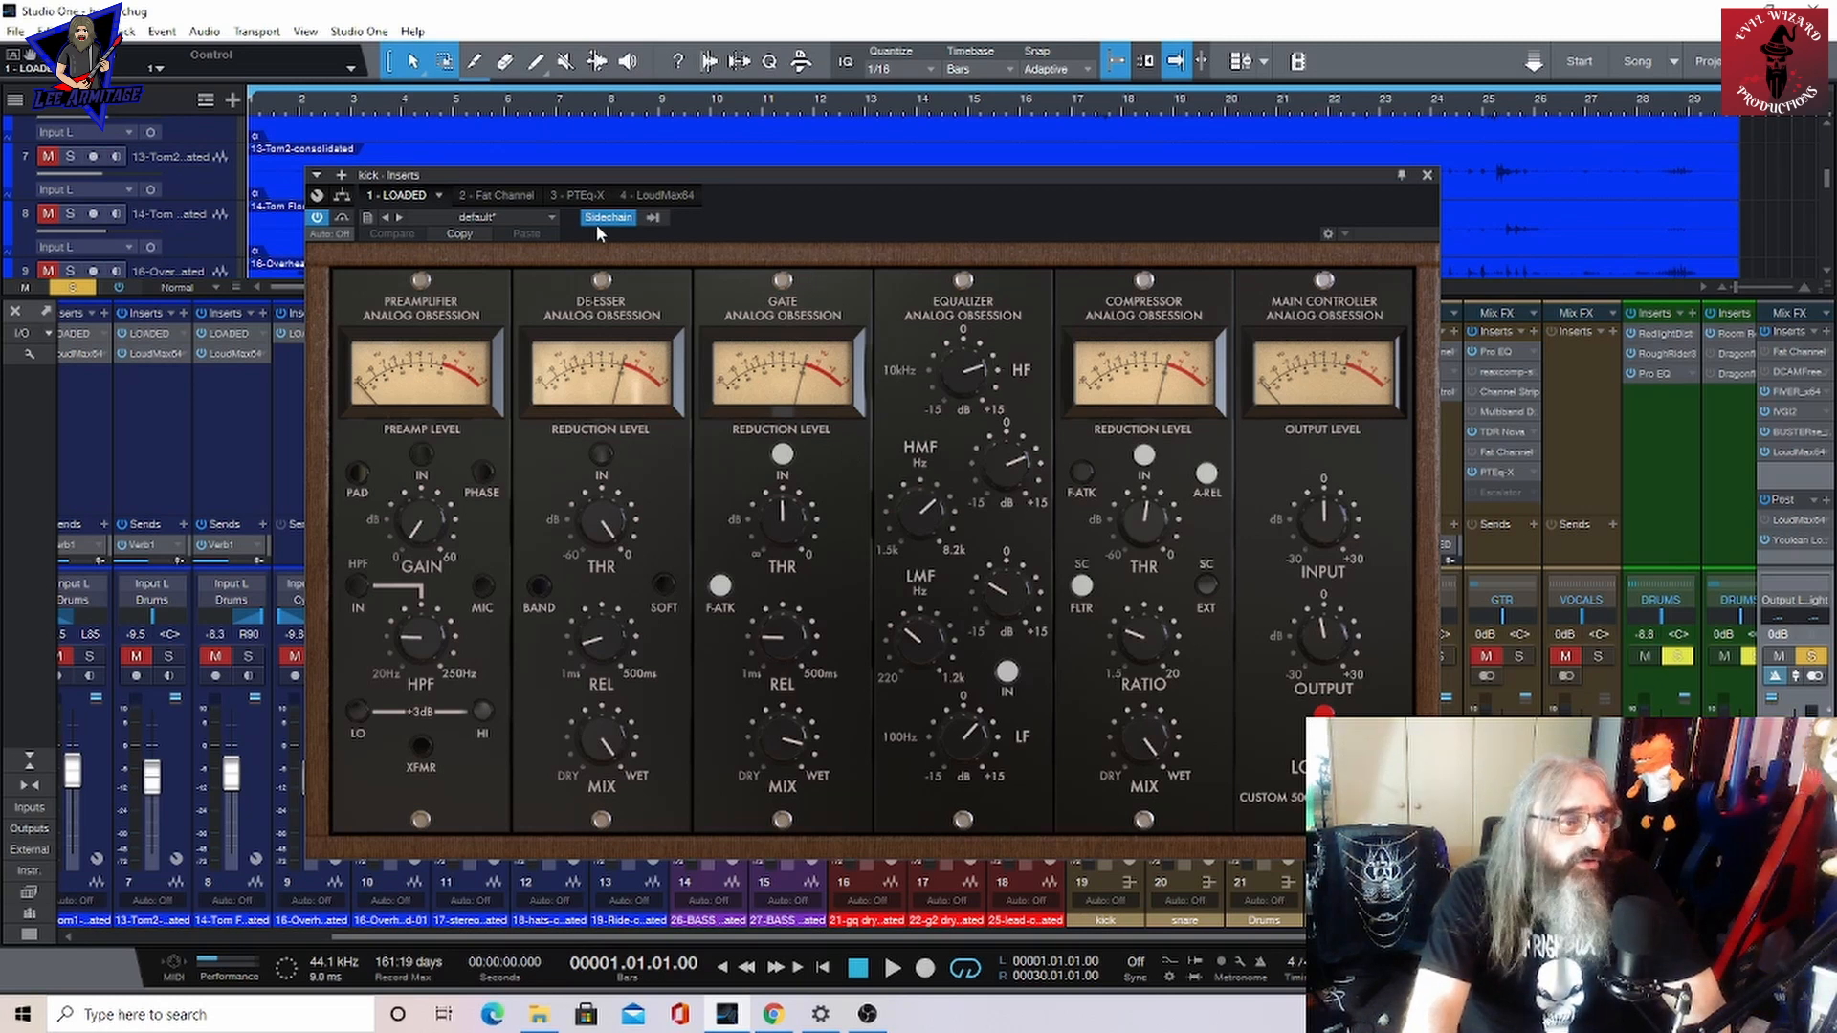
click(517, 195)
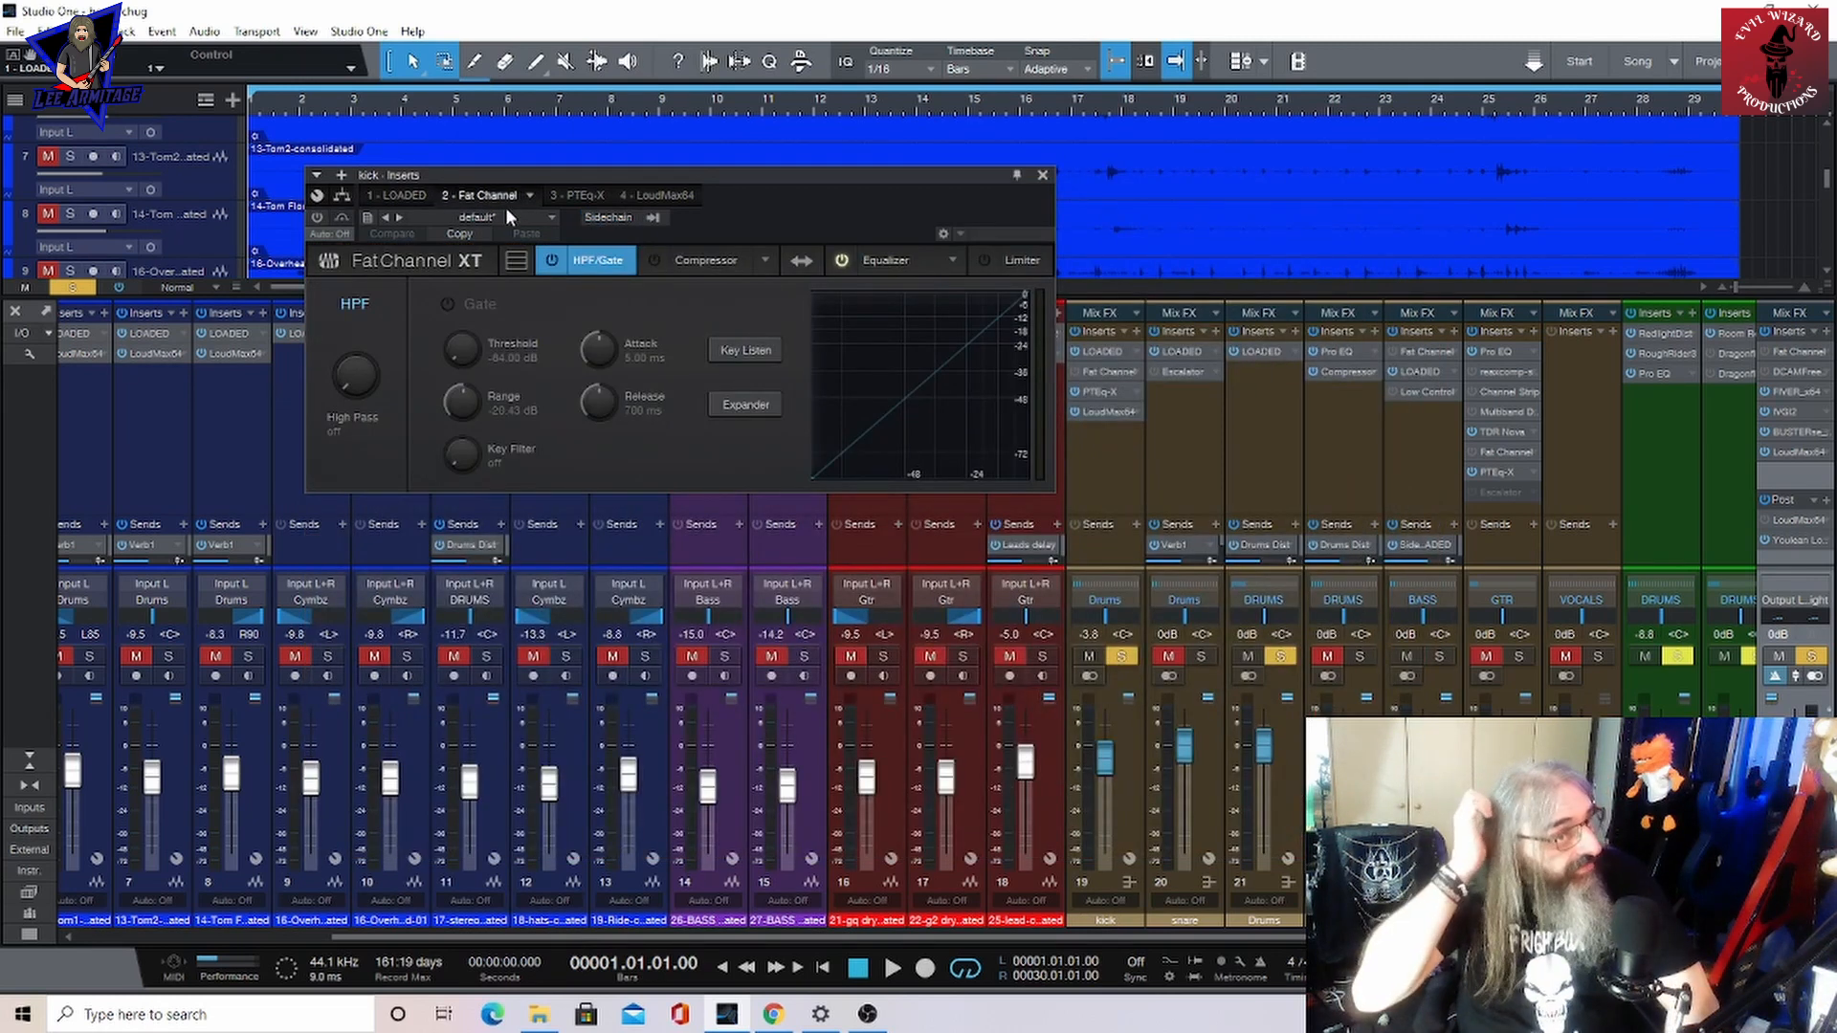
click(873, 262)
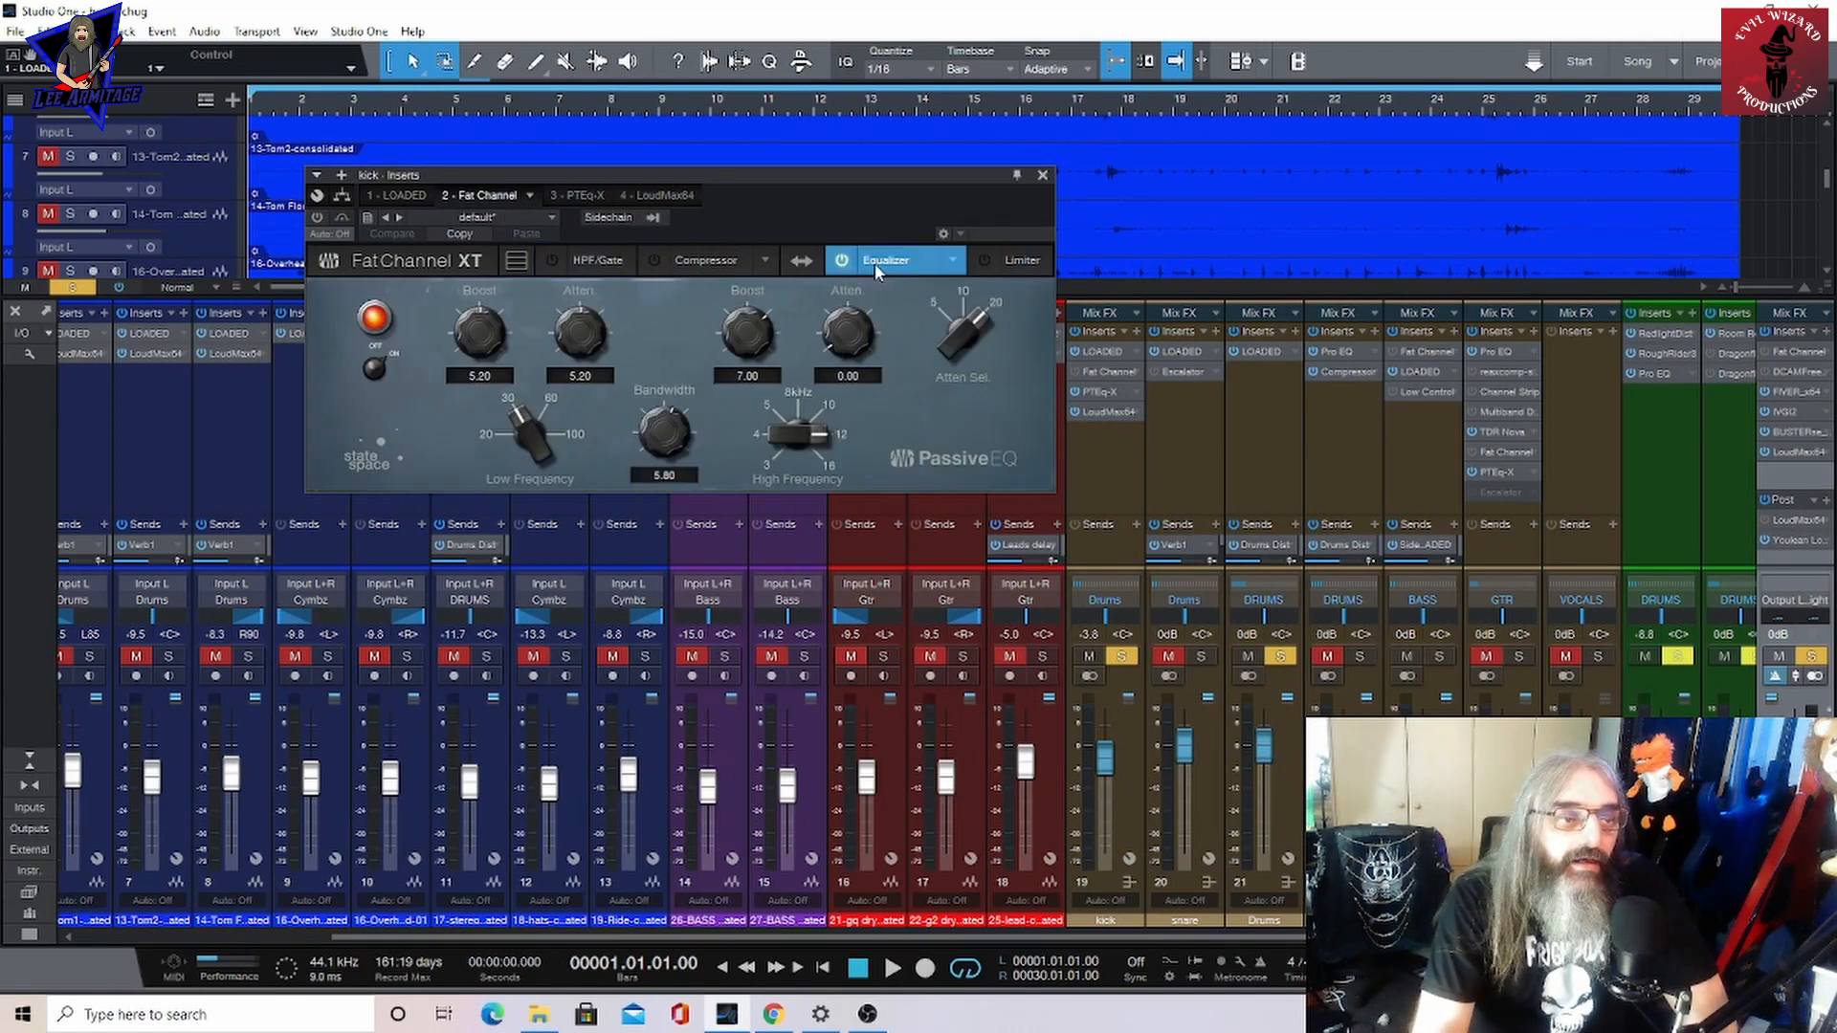
click(576, 197)
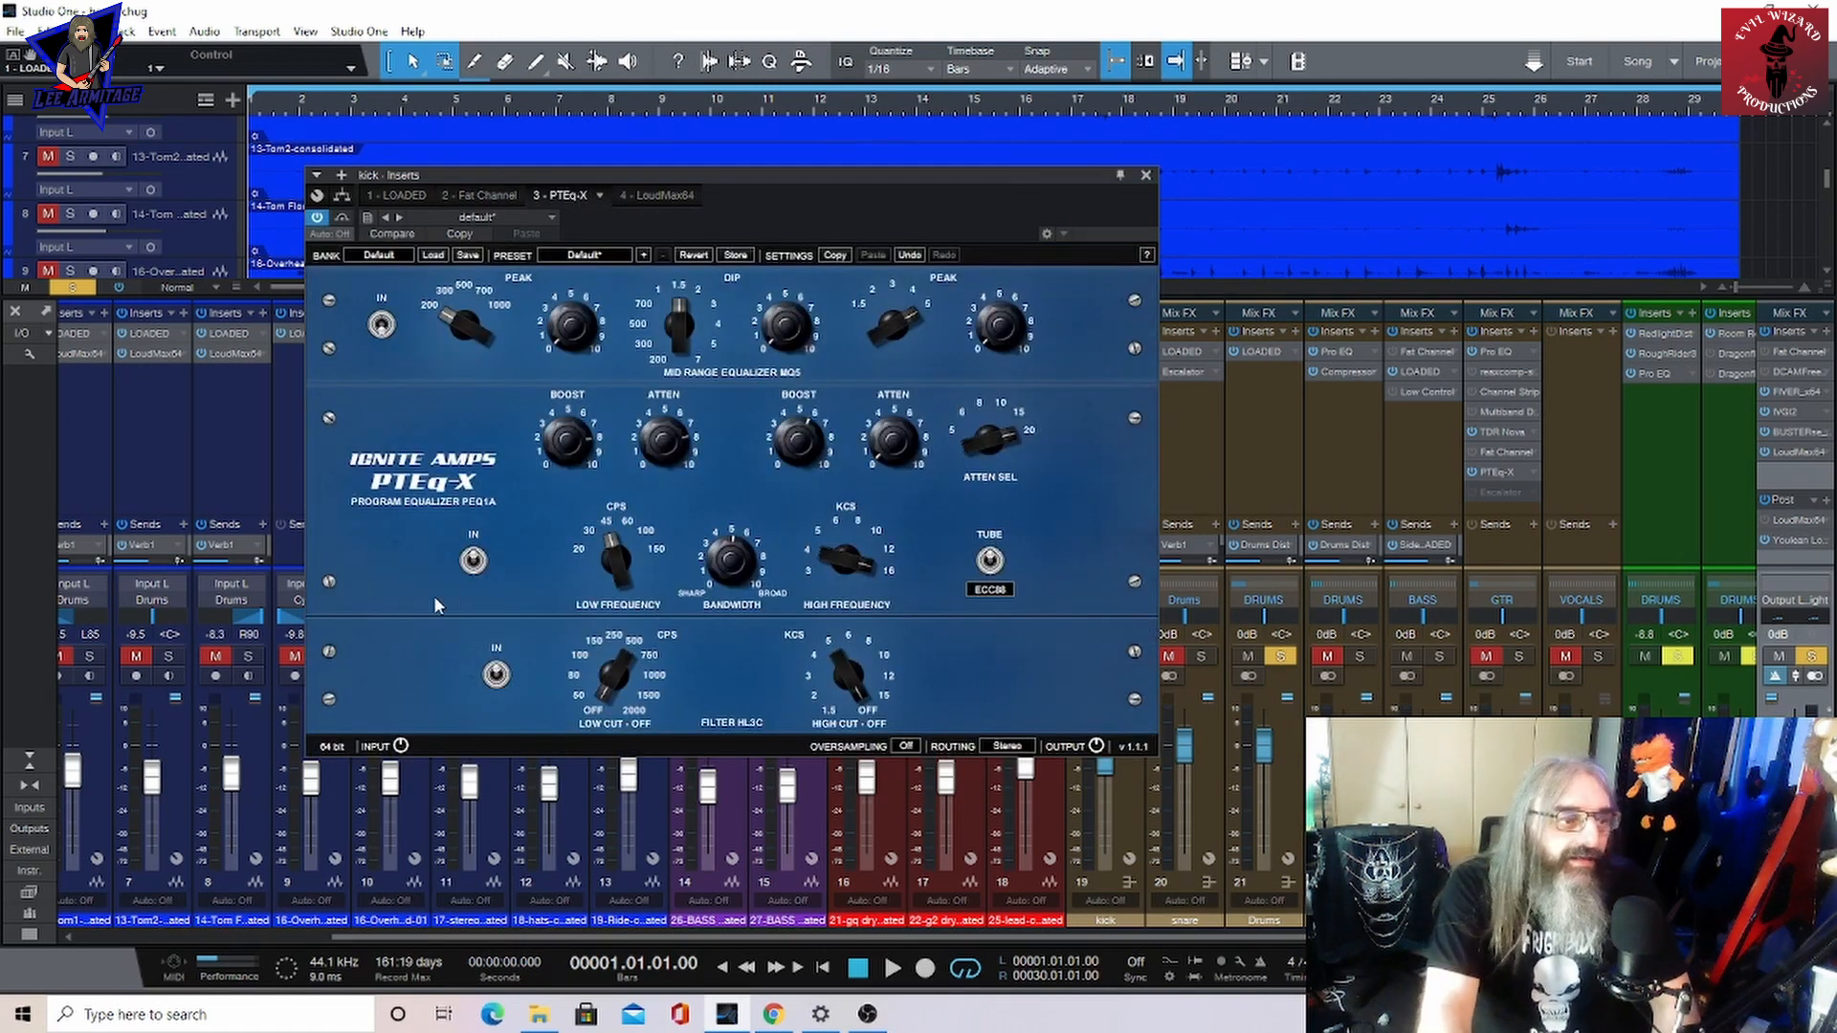
Play the soloed kick bus while examining its LoudMax64 limiter and LOADED channel strip
drag(672, 182, 506, 193)
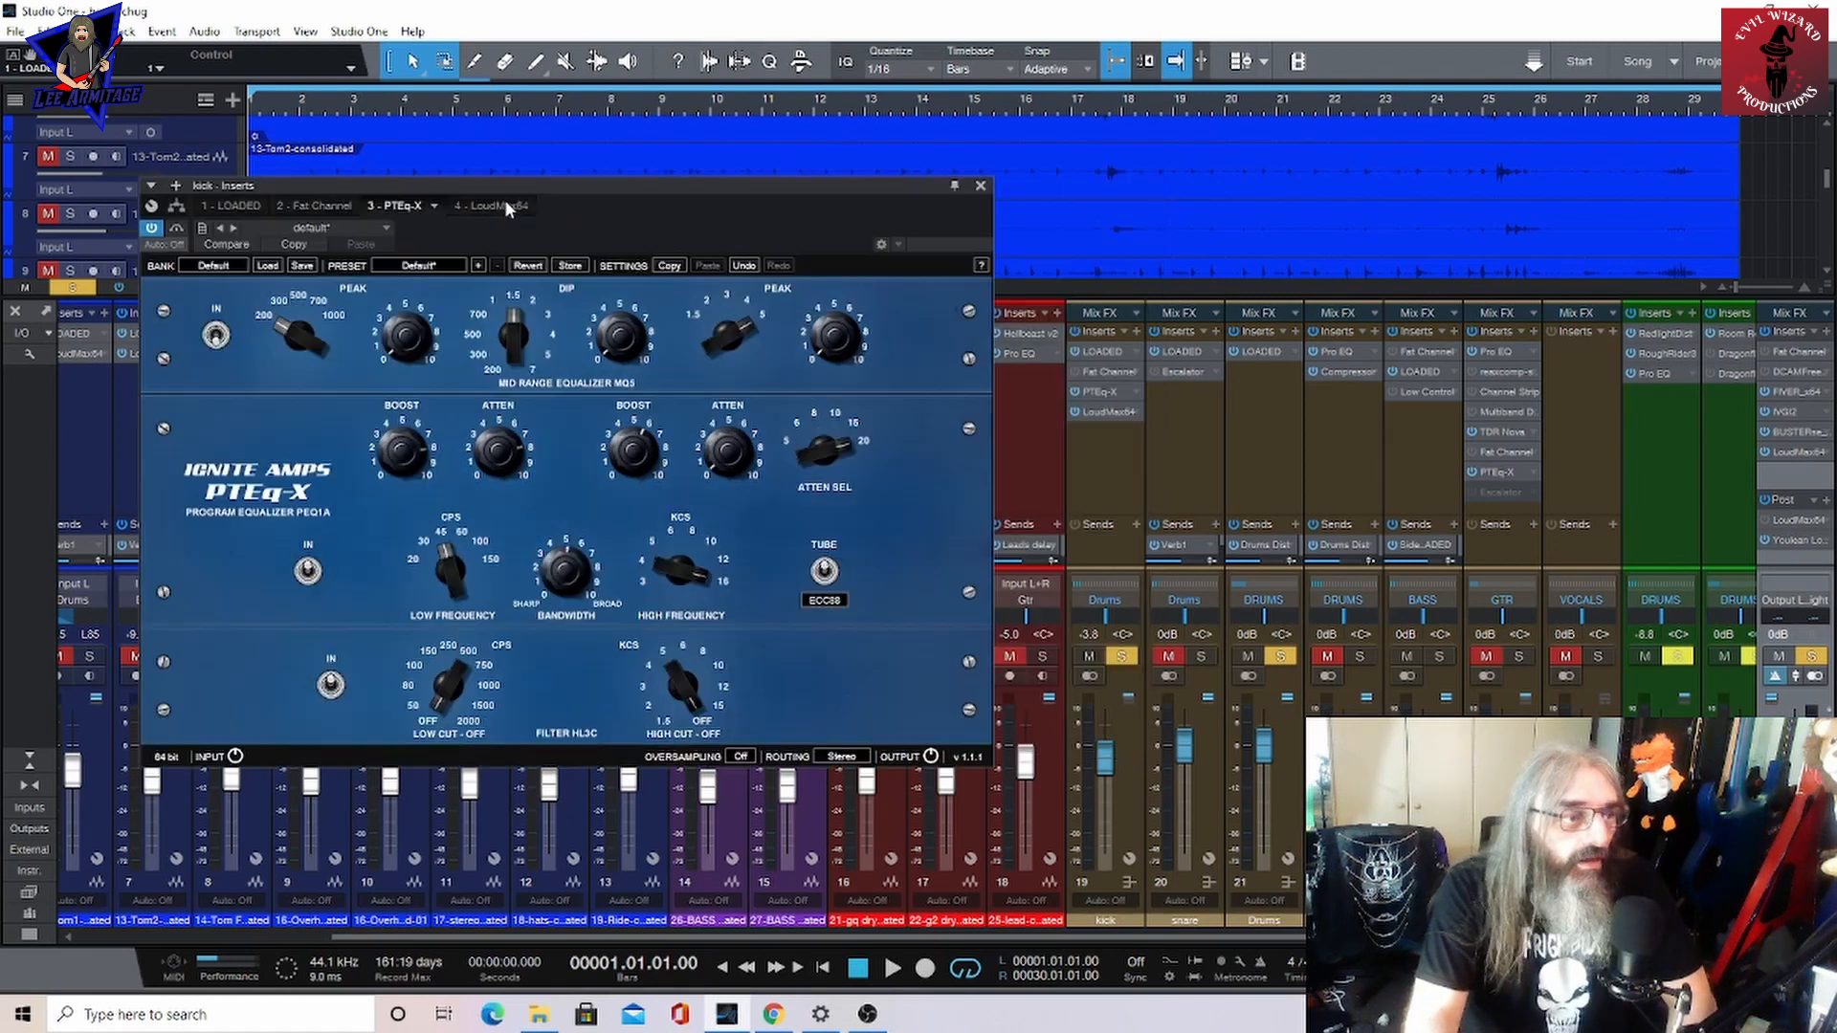
click(500, 206)
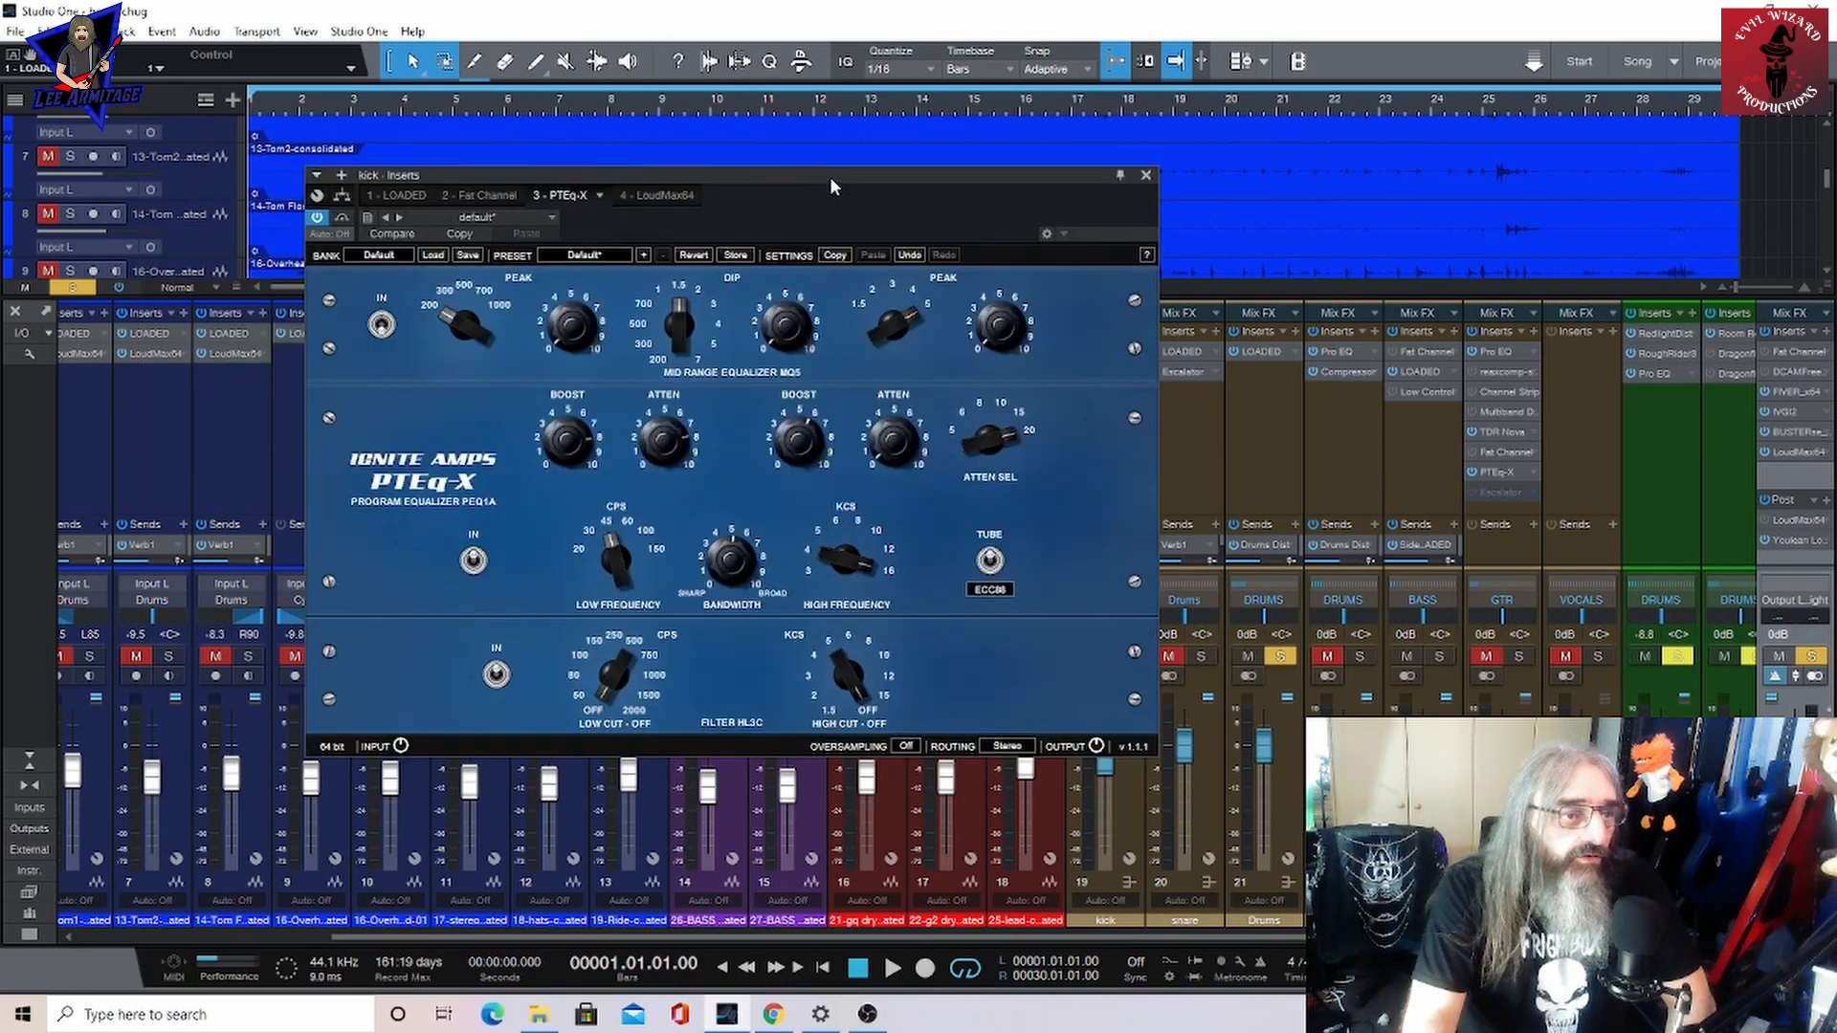
drag(830, 176, 664, 187)
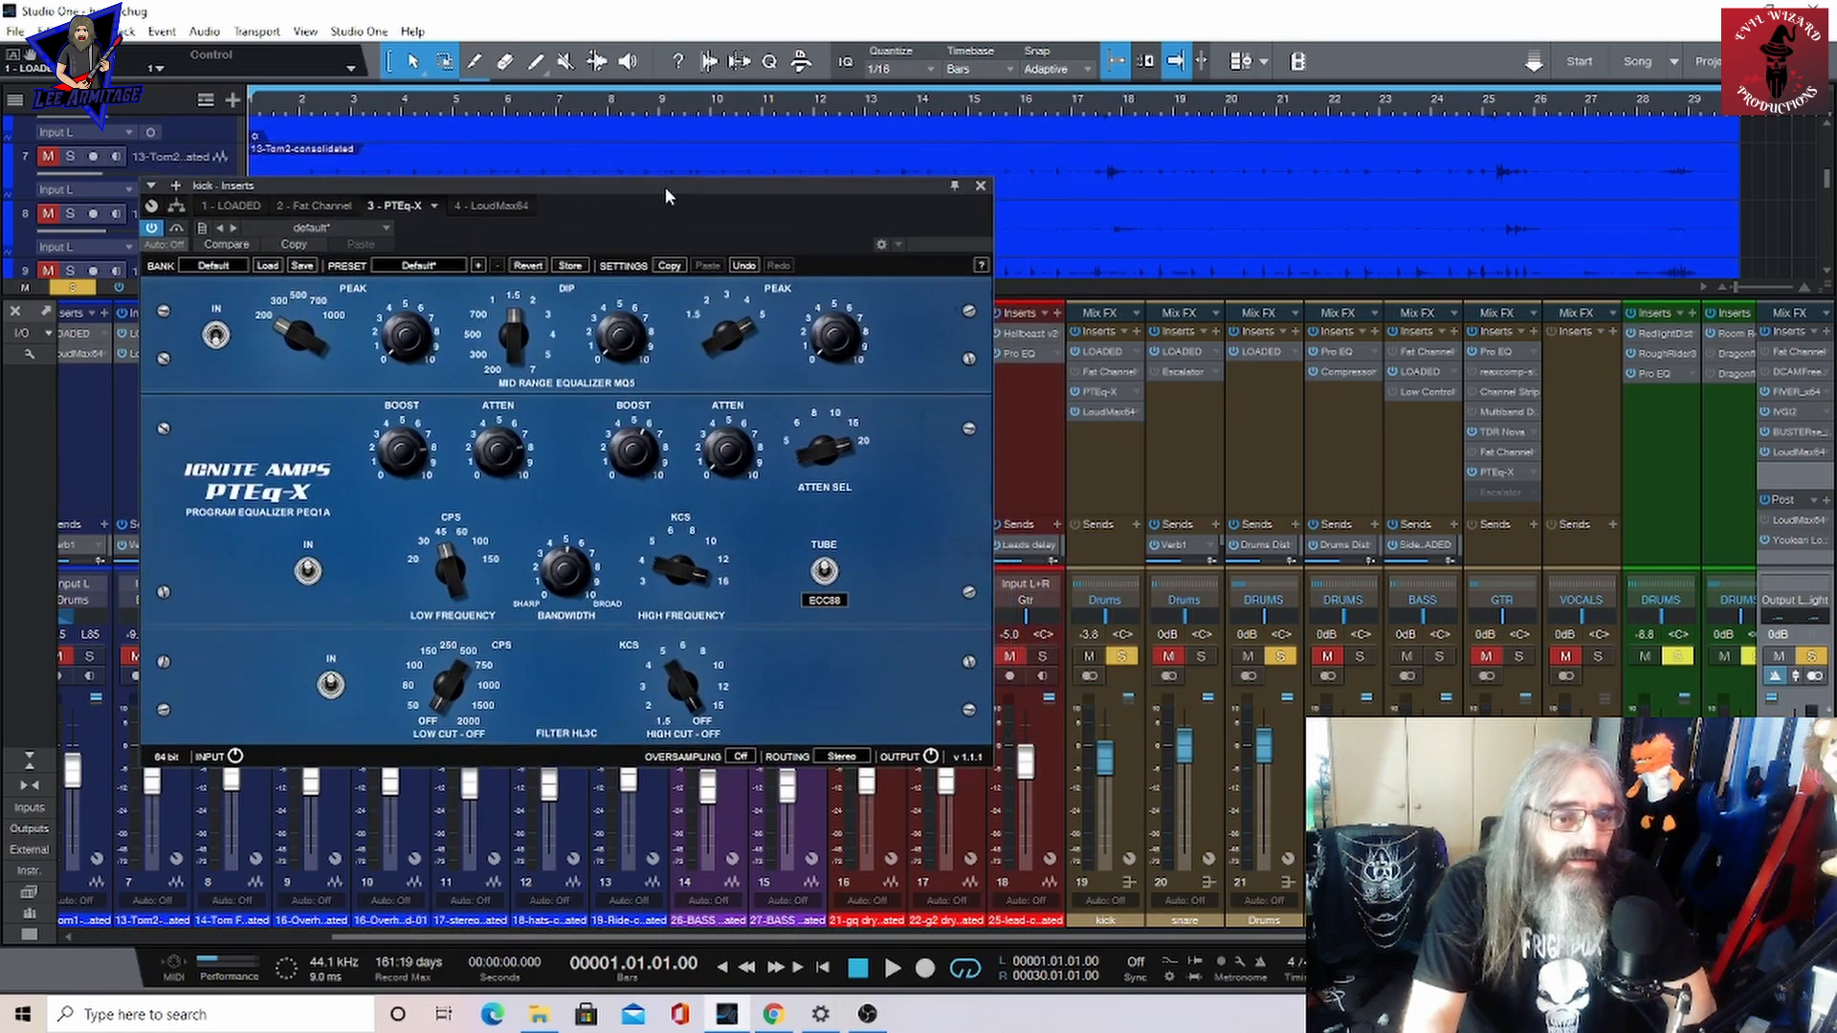
click(893, 968)
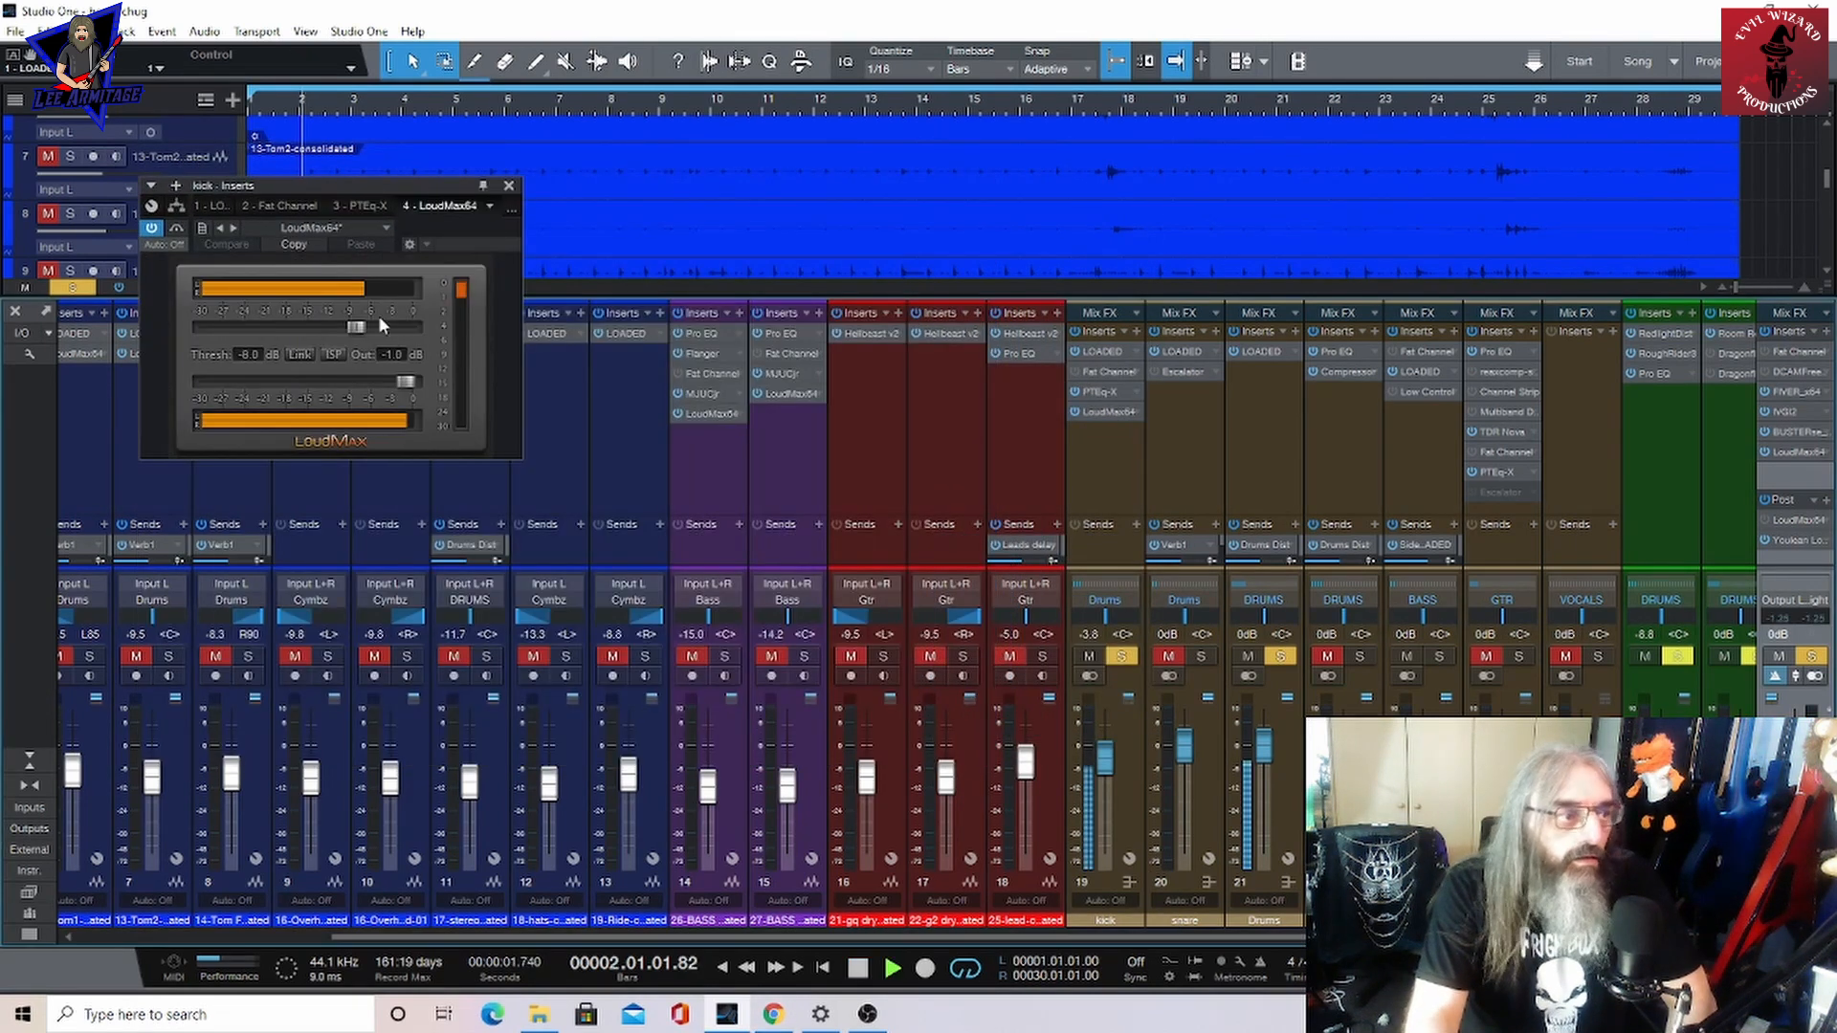
click(222, 204)
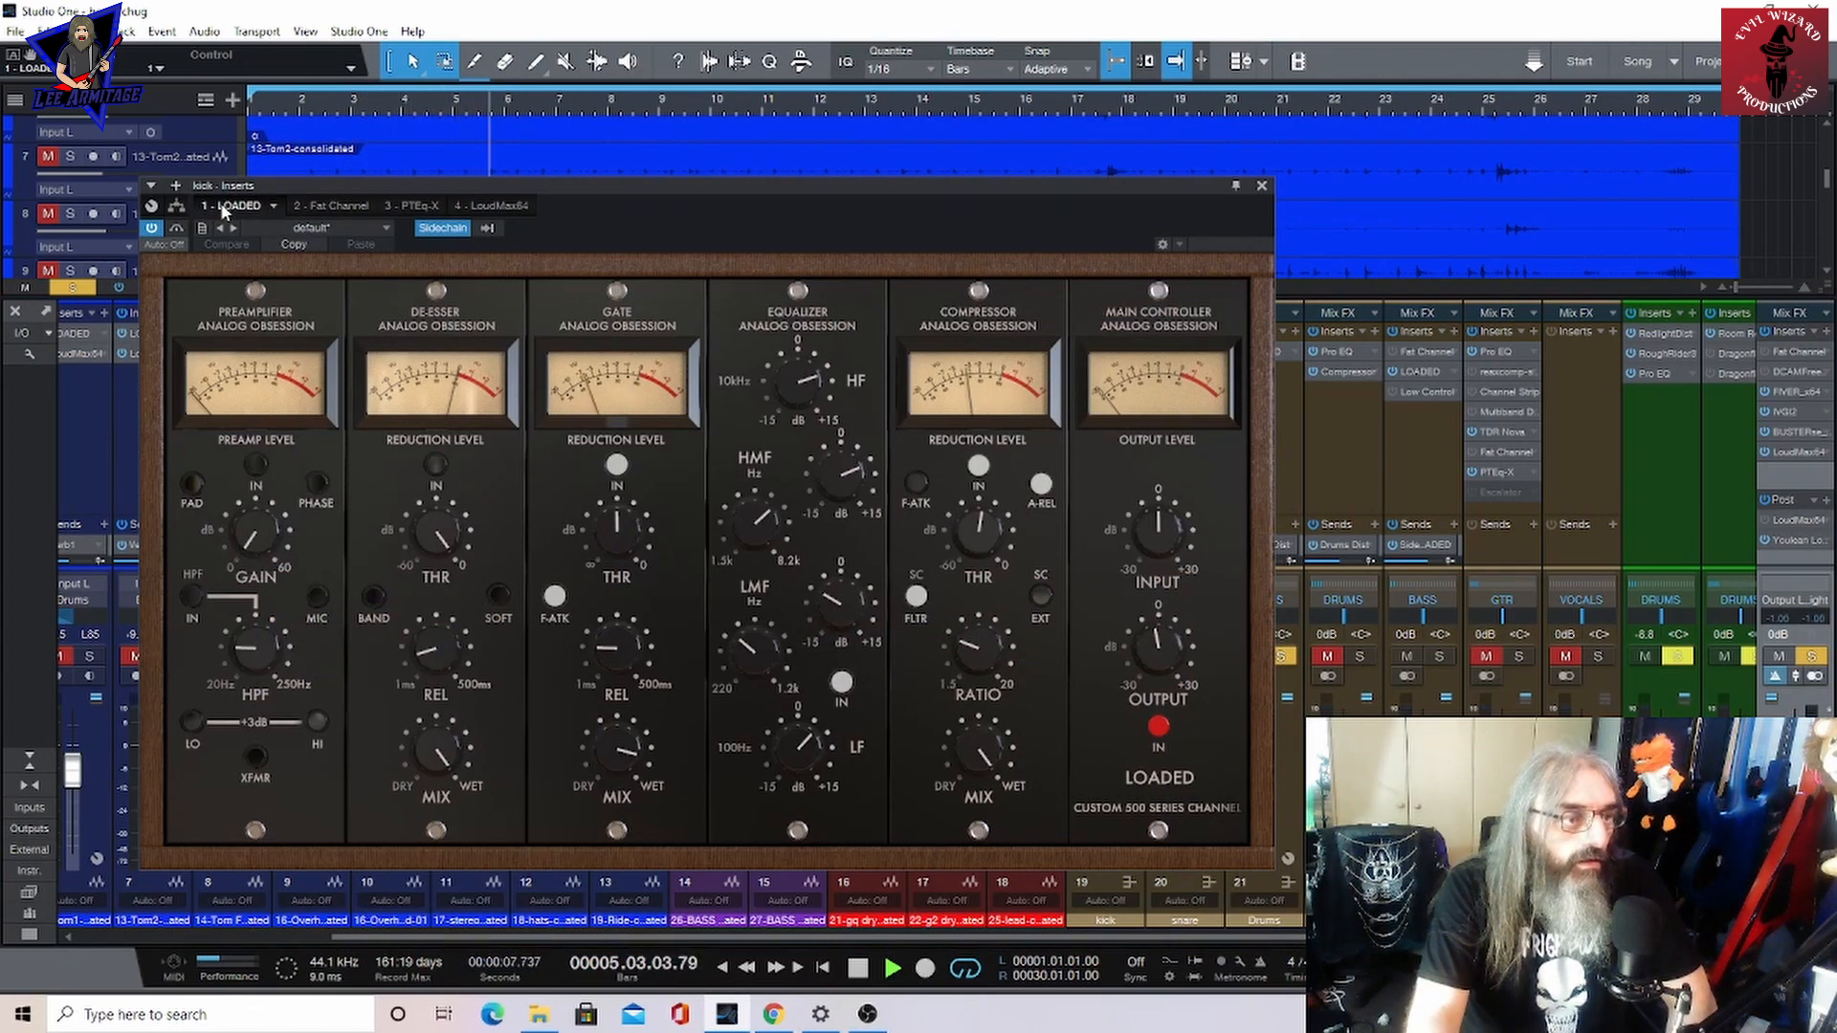
click(858, 968)
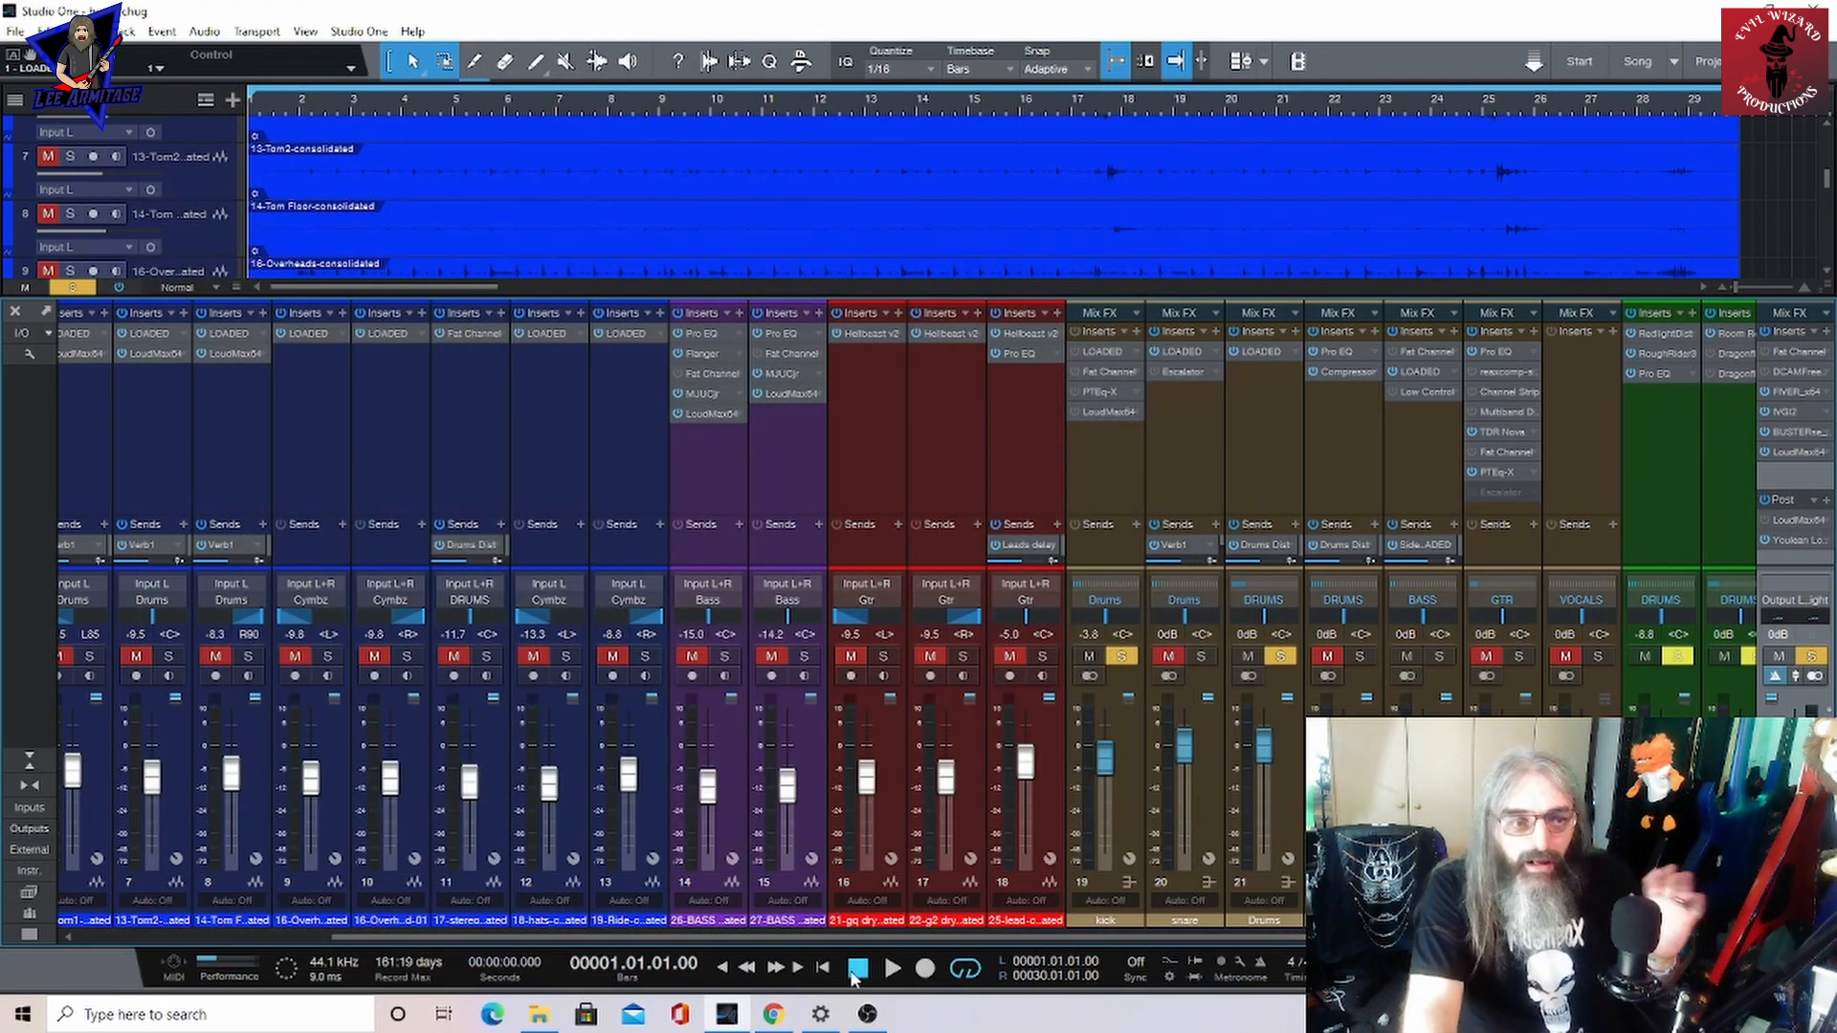
Audition the kick bus with its inserts bypassed, and again with the LOADED insert enabled
click(893, 969)
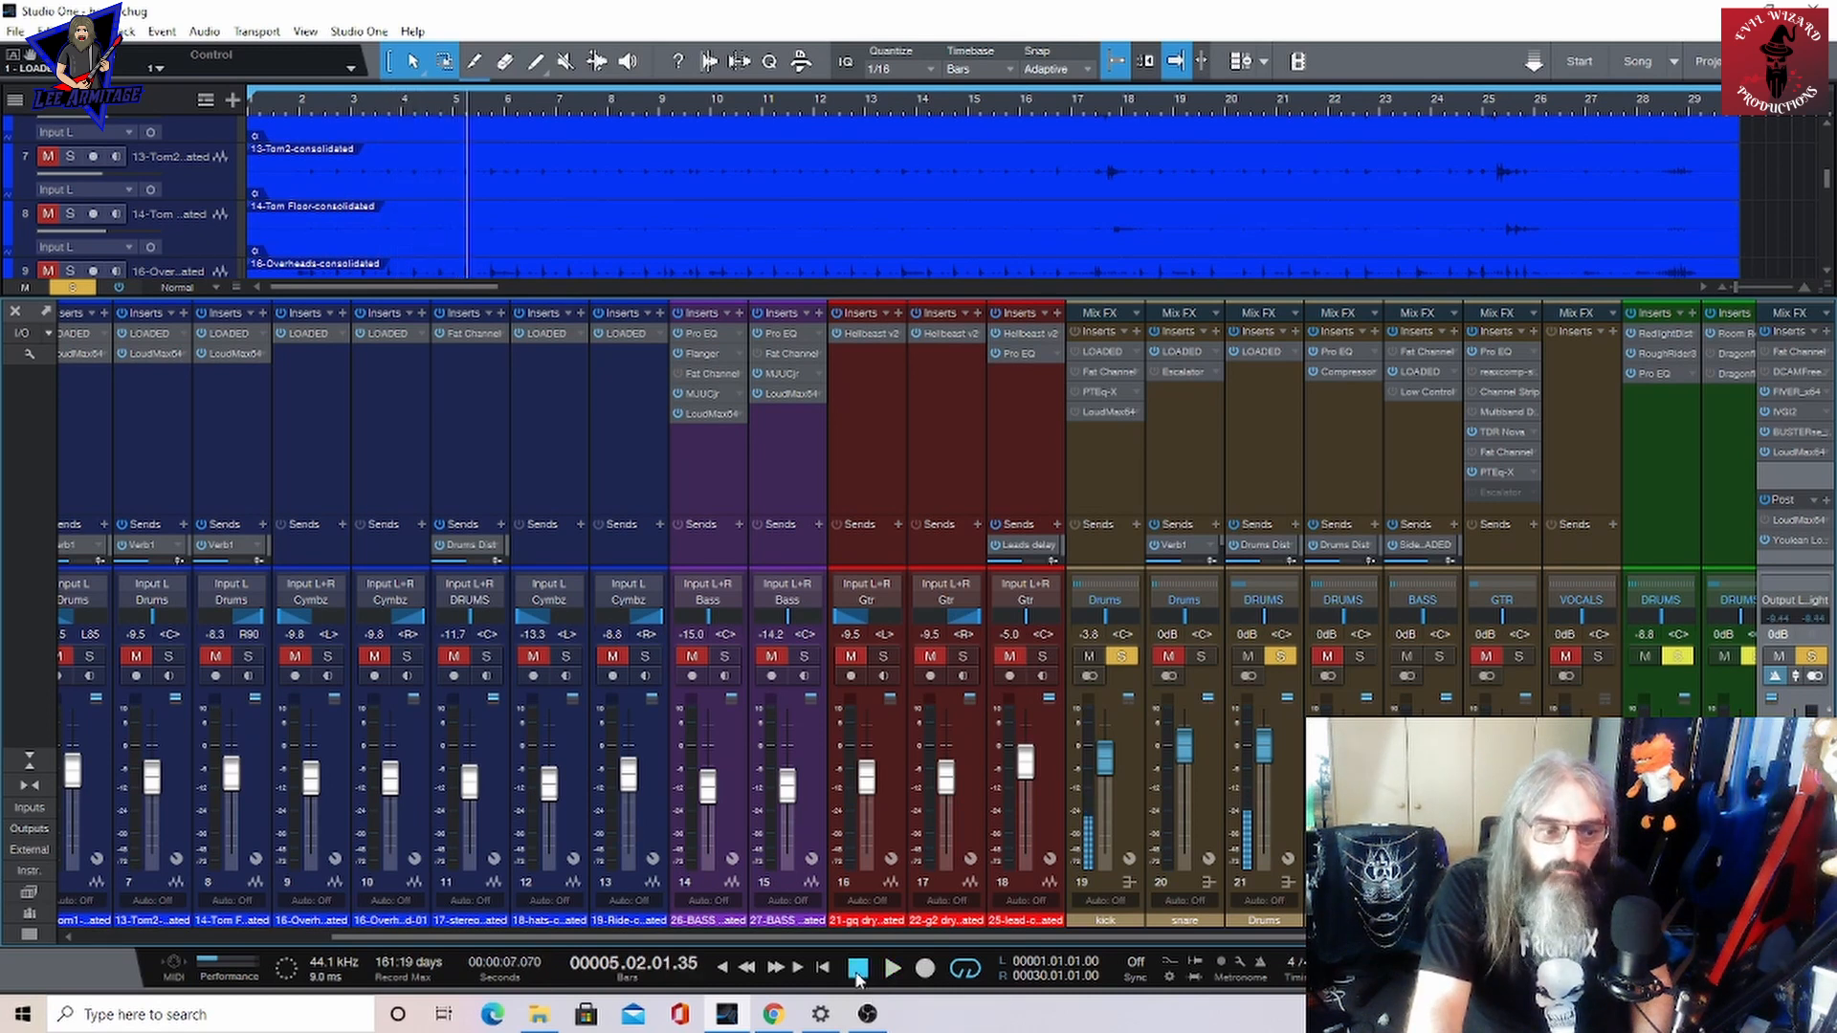
click(857, 970)
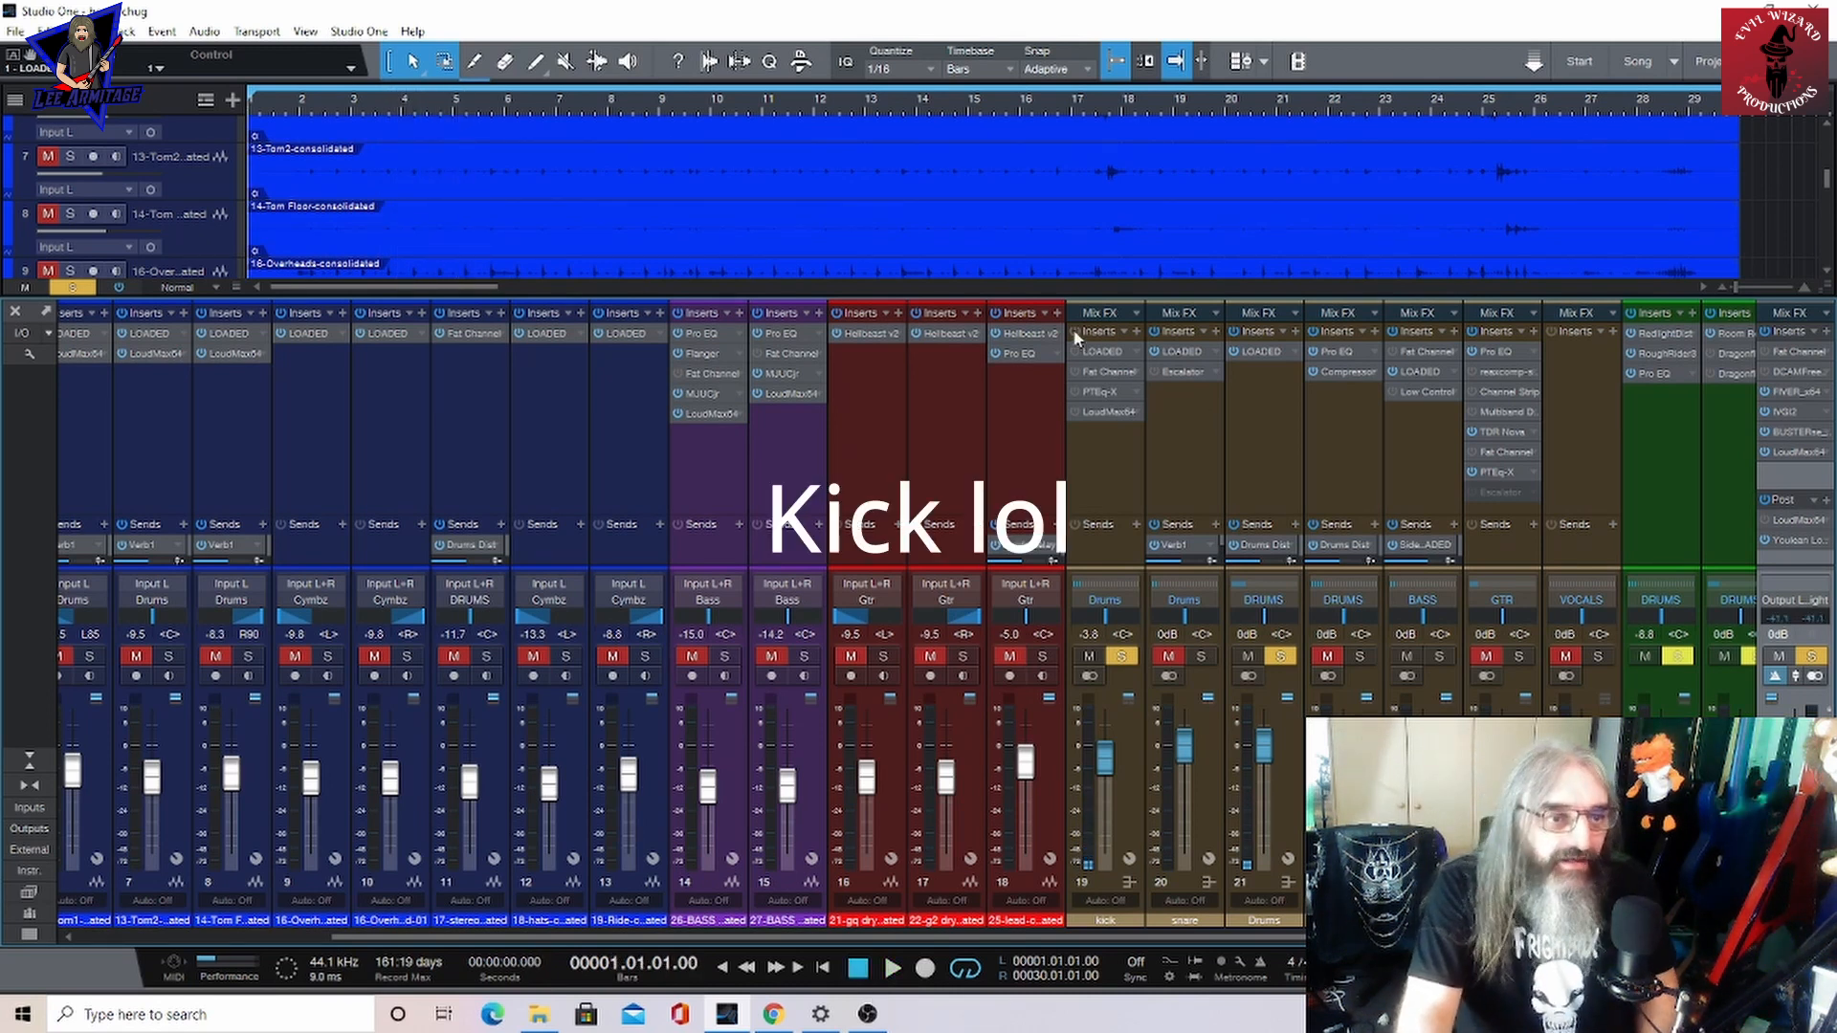
click(1097, 354)
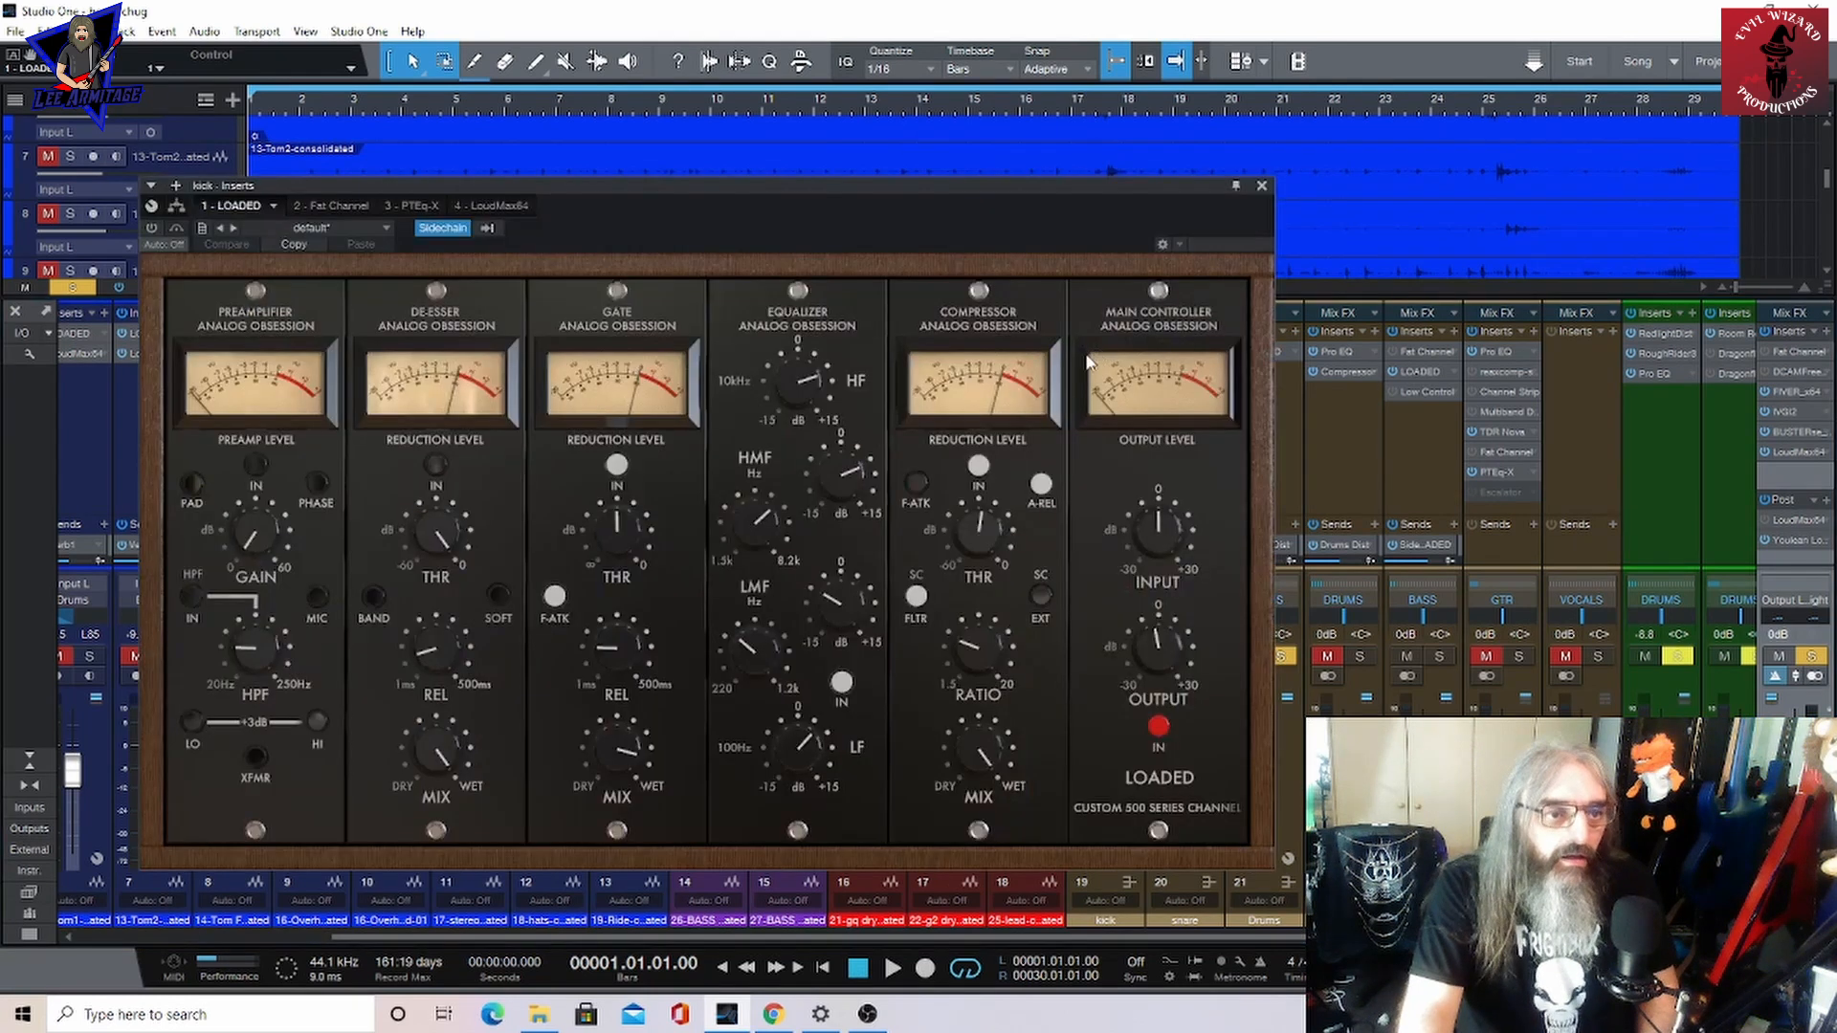
click(152, 229)
click(898, 968)
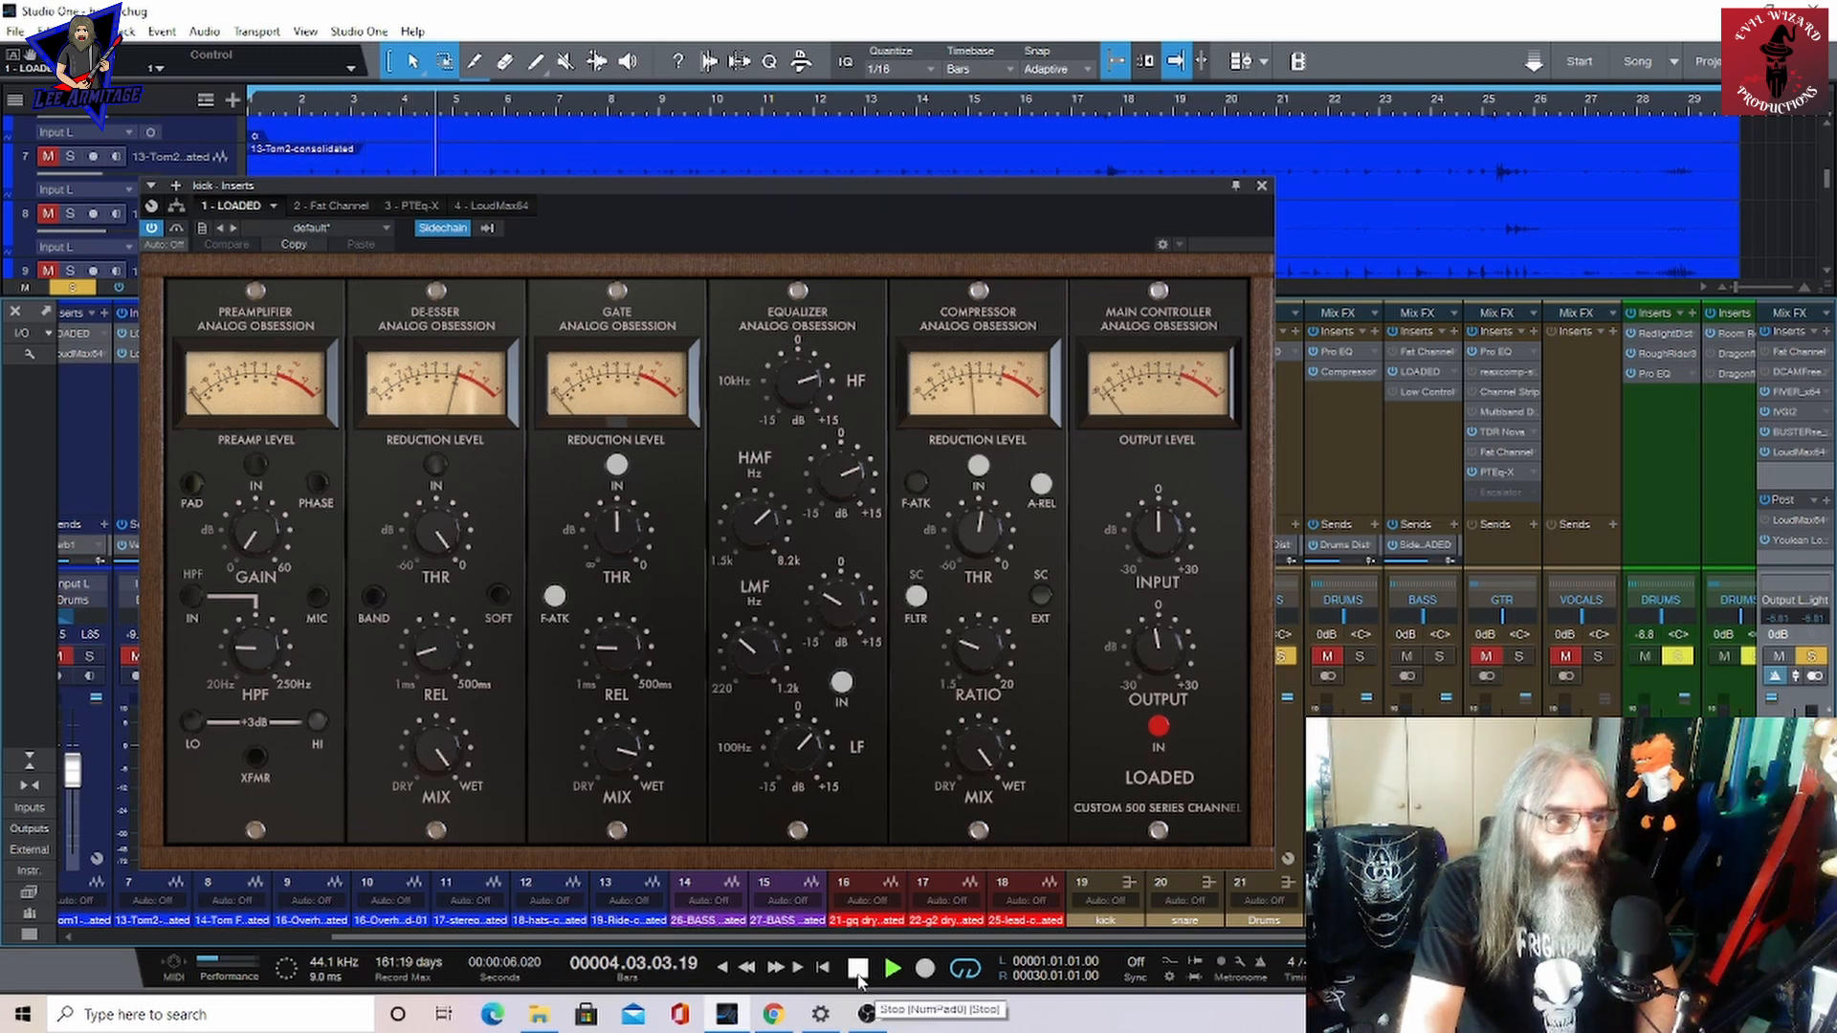
click(859, 971)
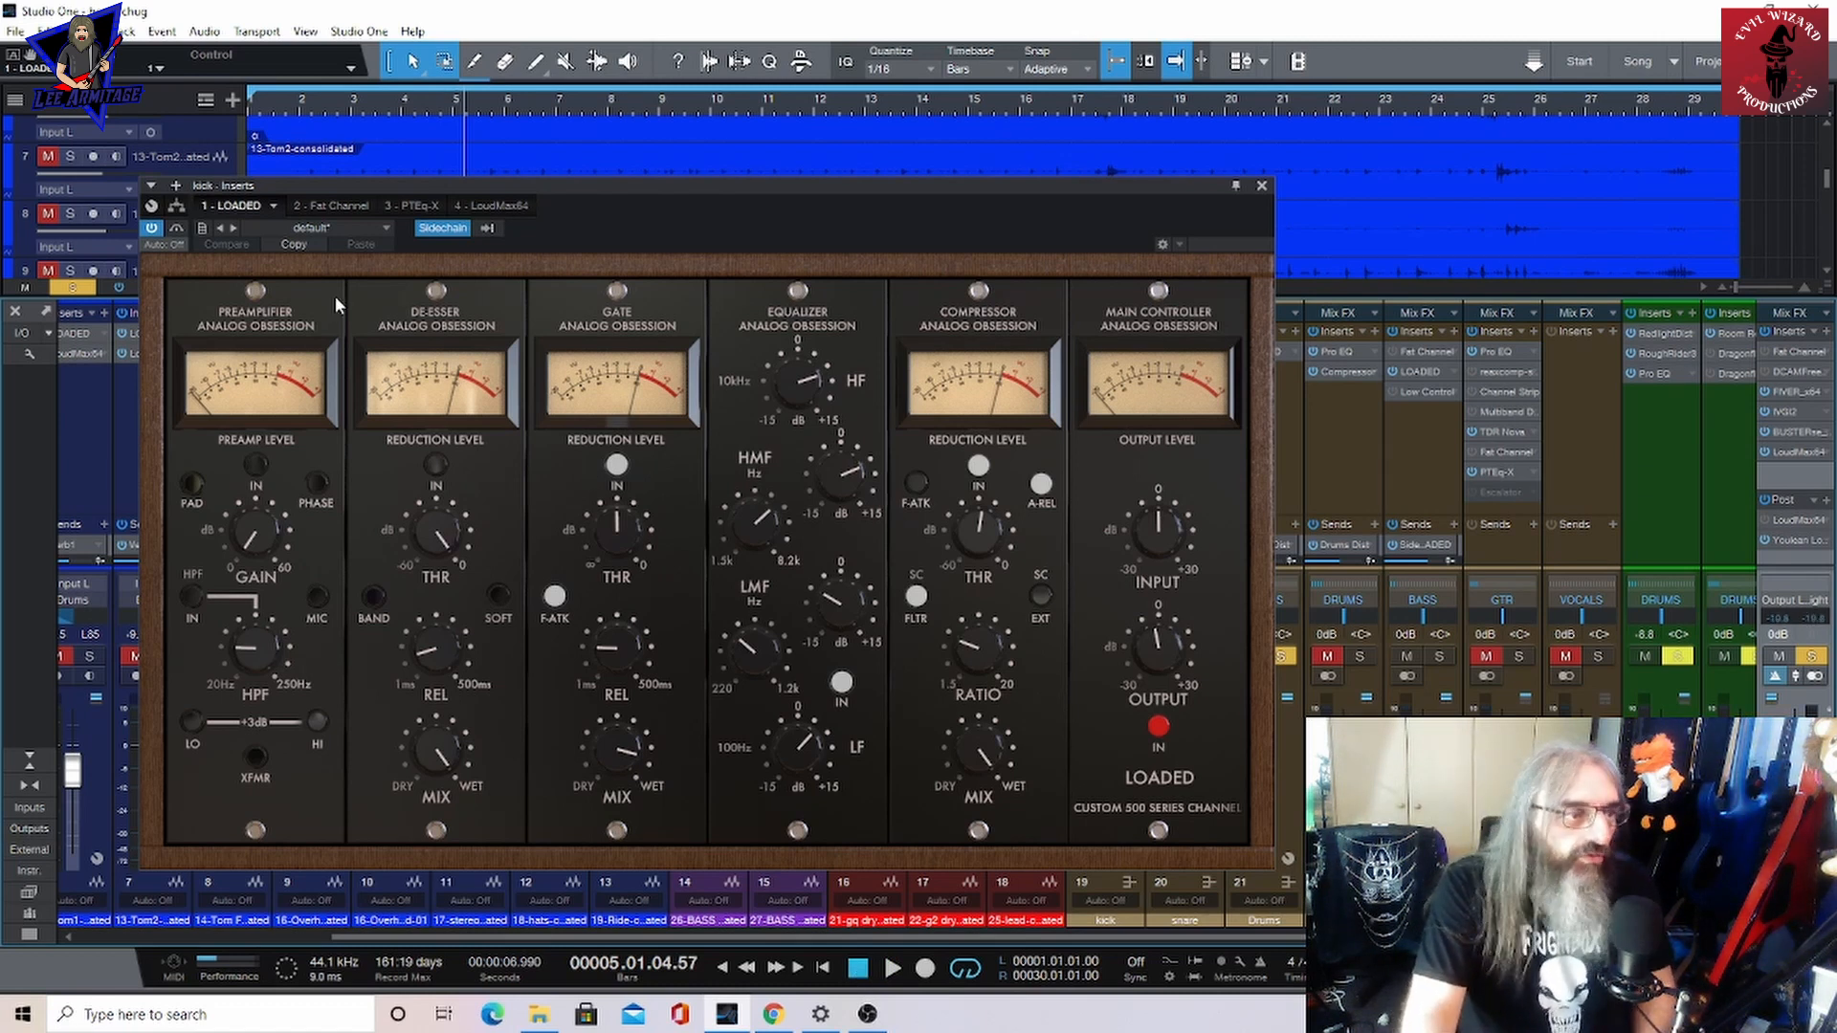
Audition the kick bus with the PTEq-X equalizer enabled
click(398, 204)
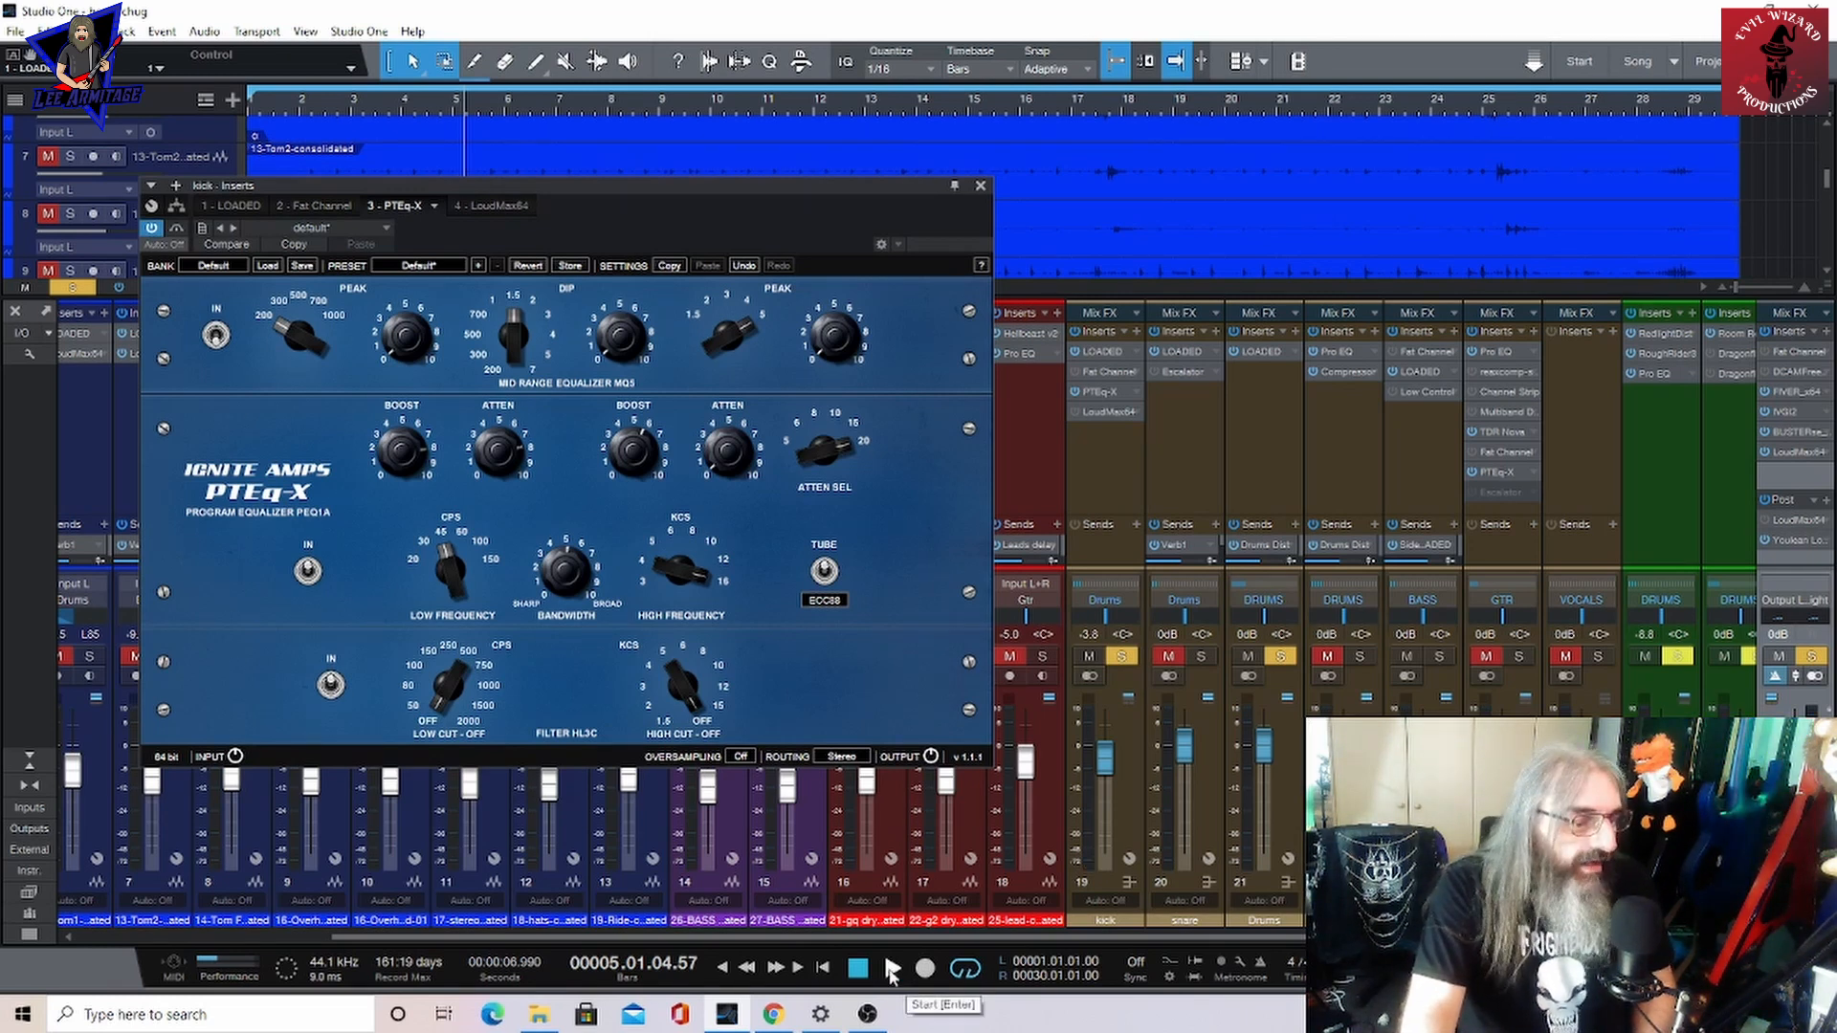
click(891, 969)
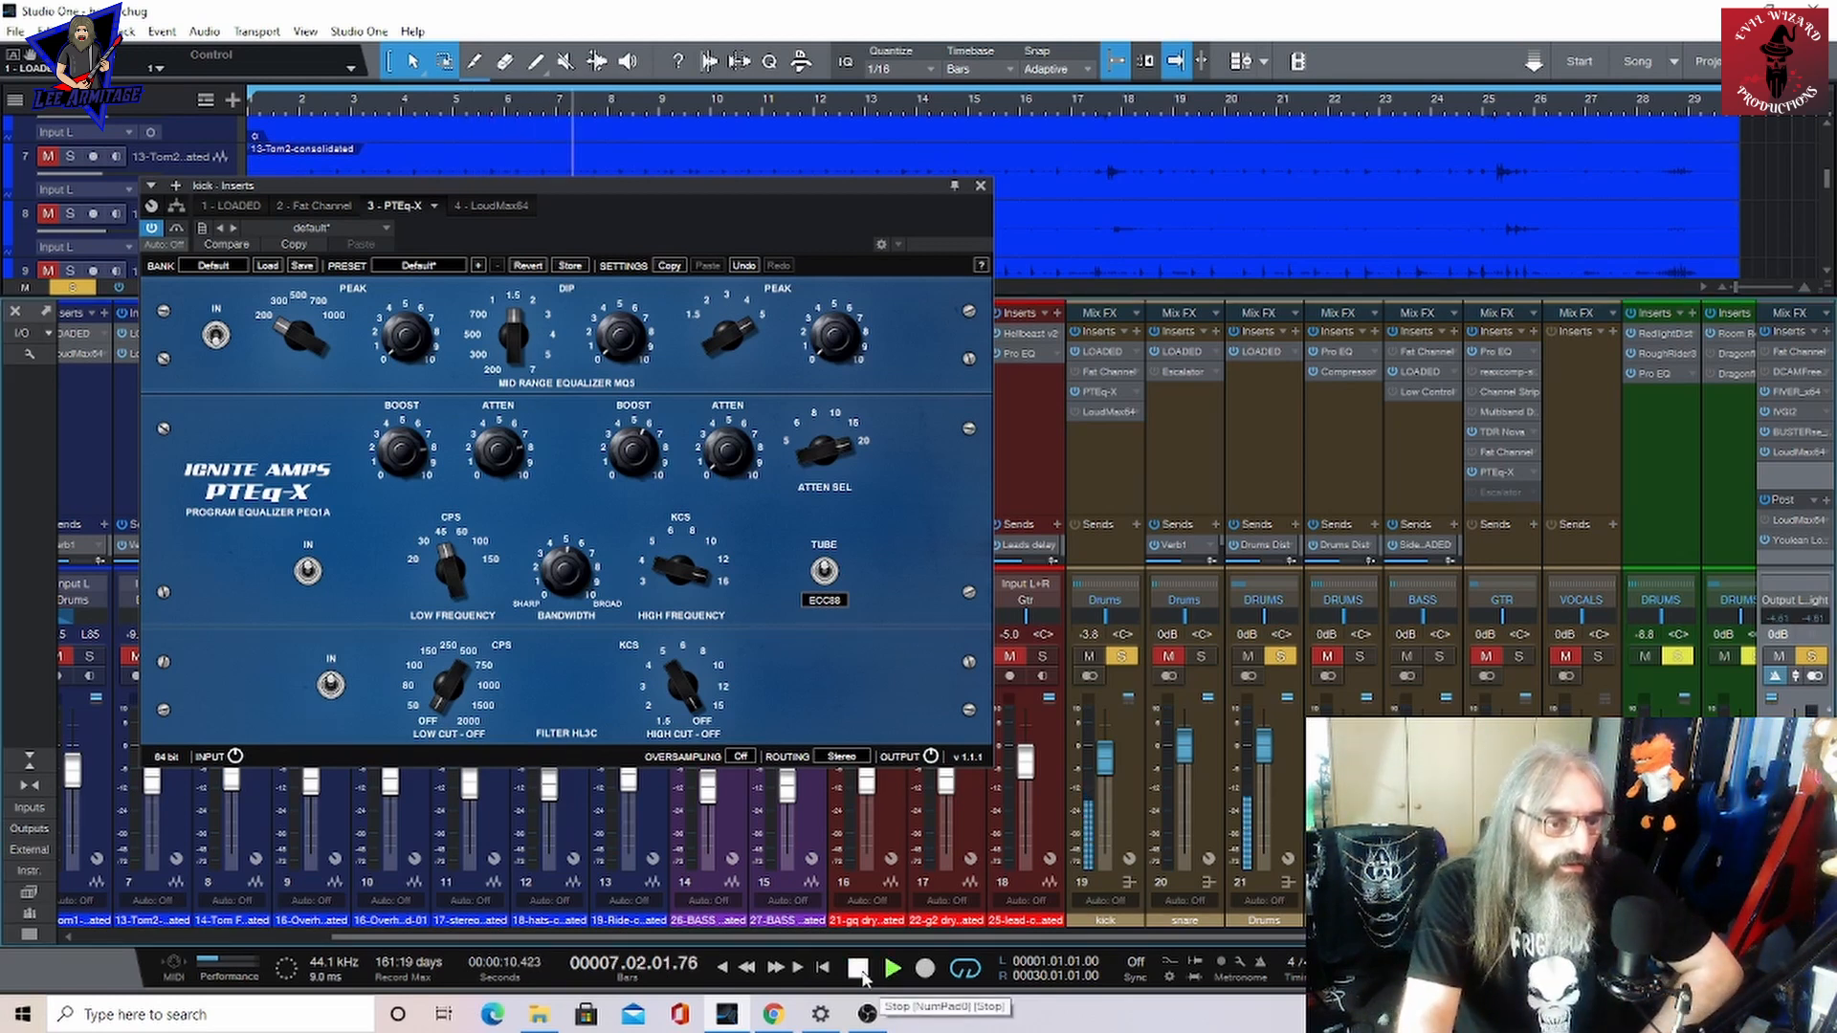
click(863, 976)
Enable the LoudMax64 limiter on the kick bus and play the soloed kick through it
click(492, 206)
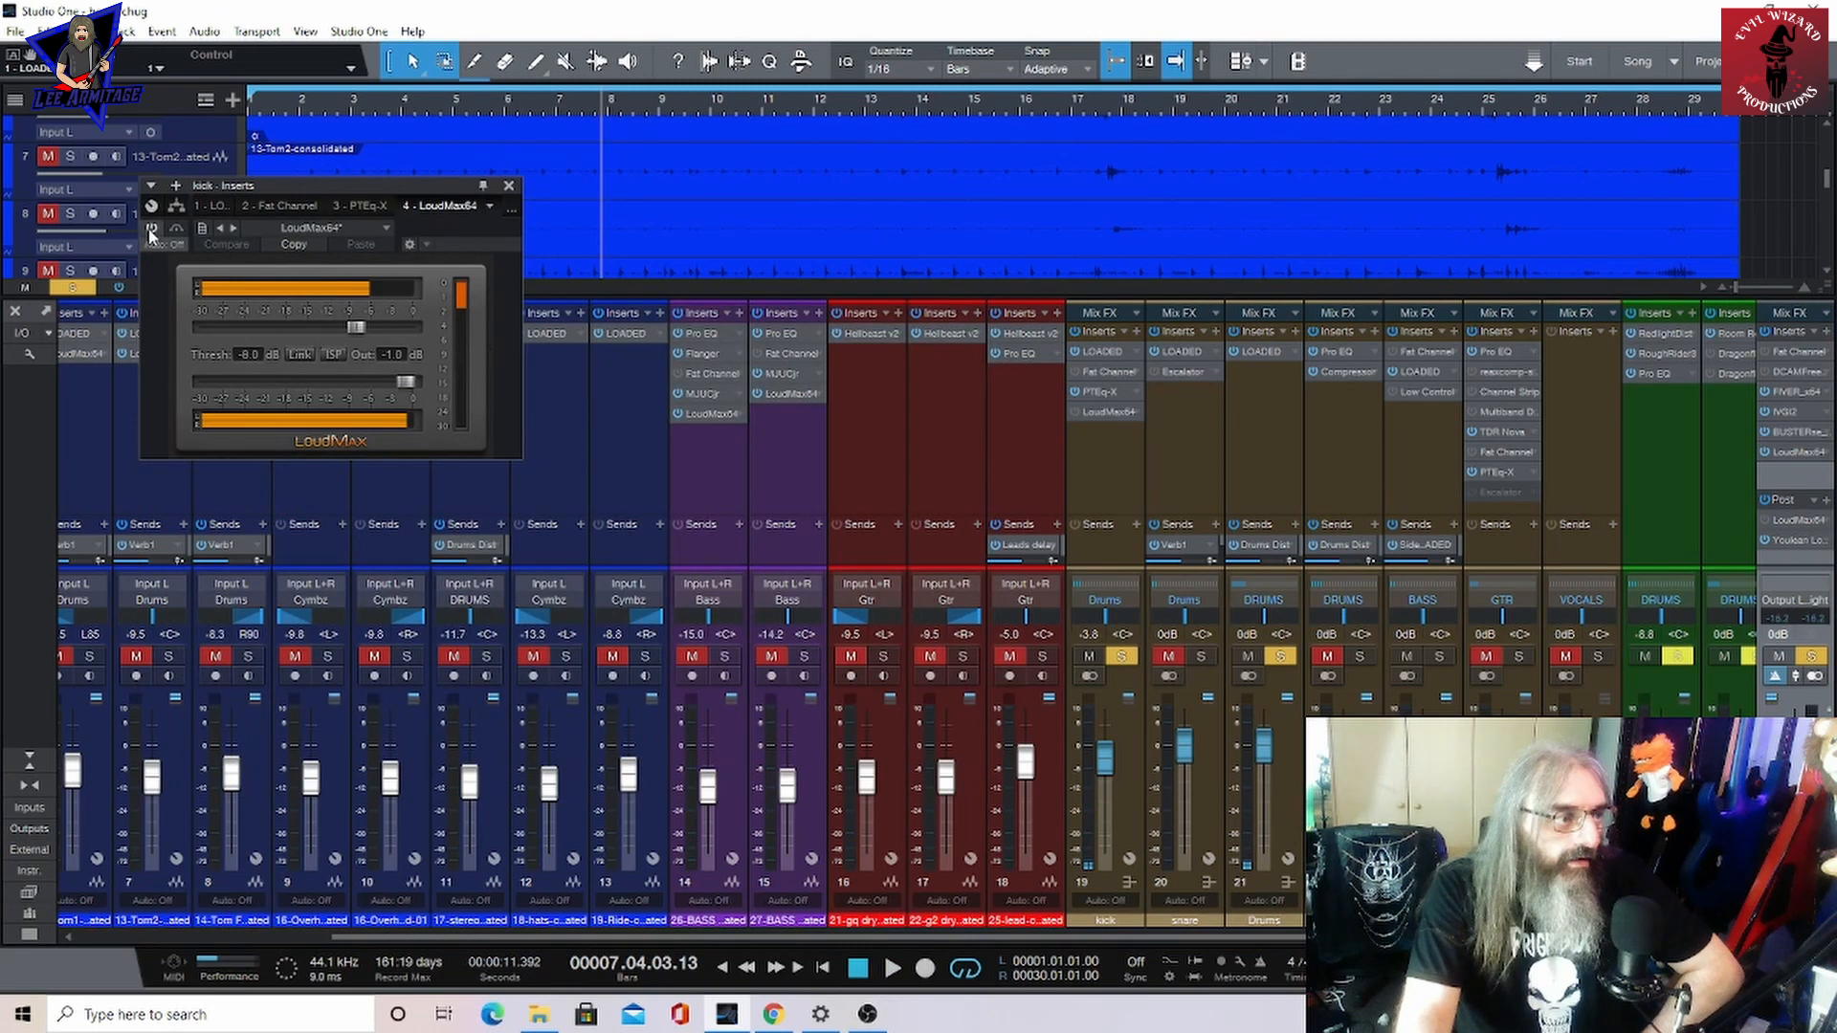
click(151, 229)
click(892, 969)
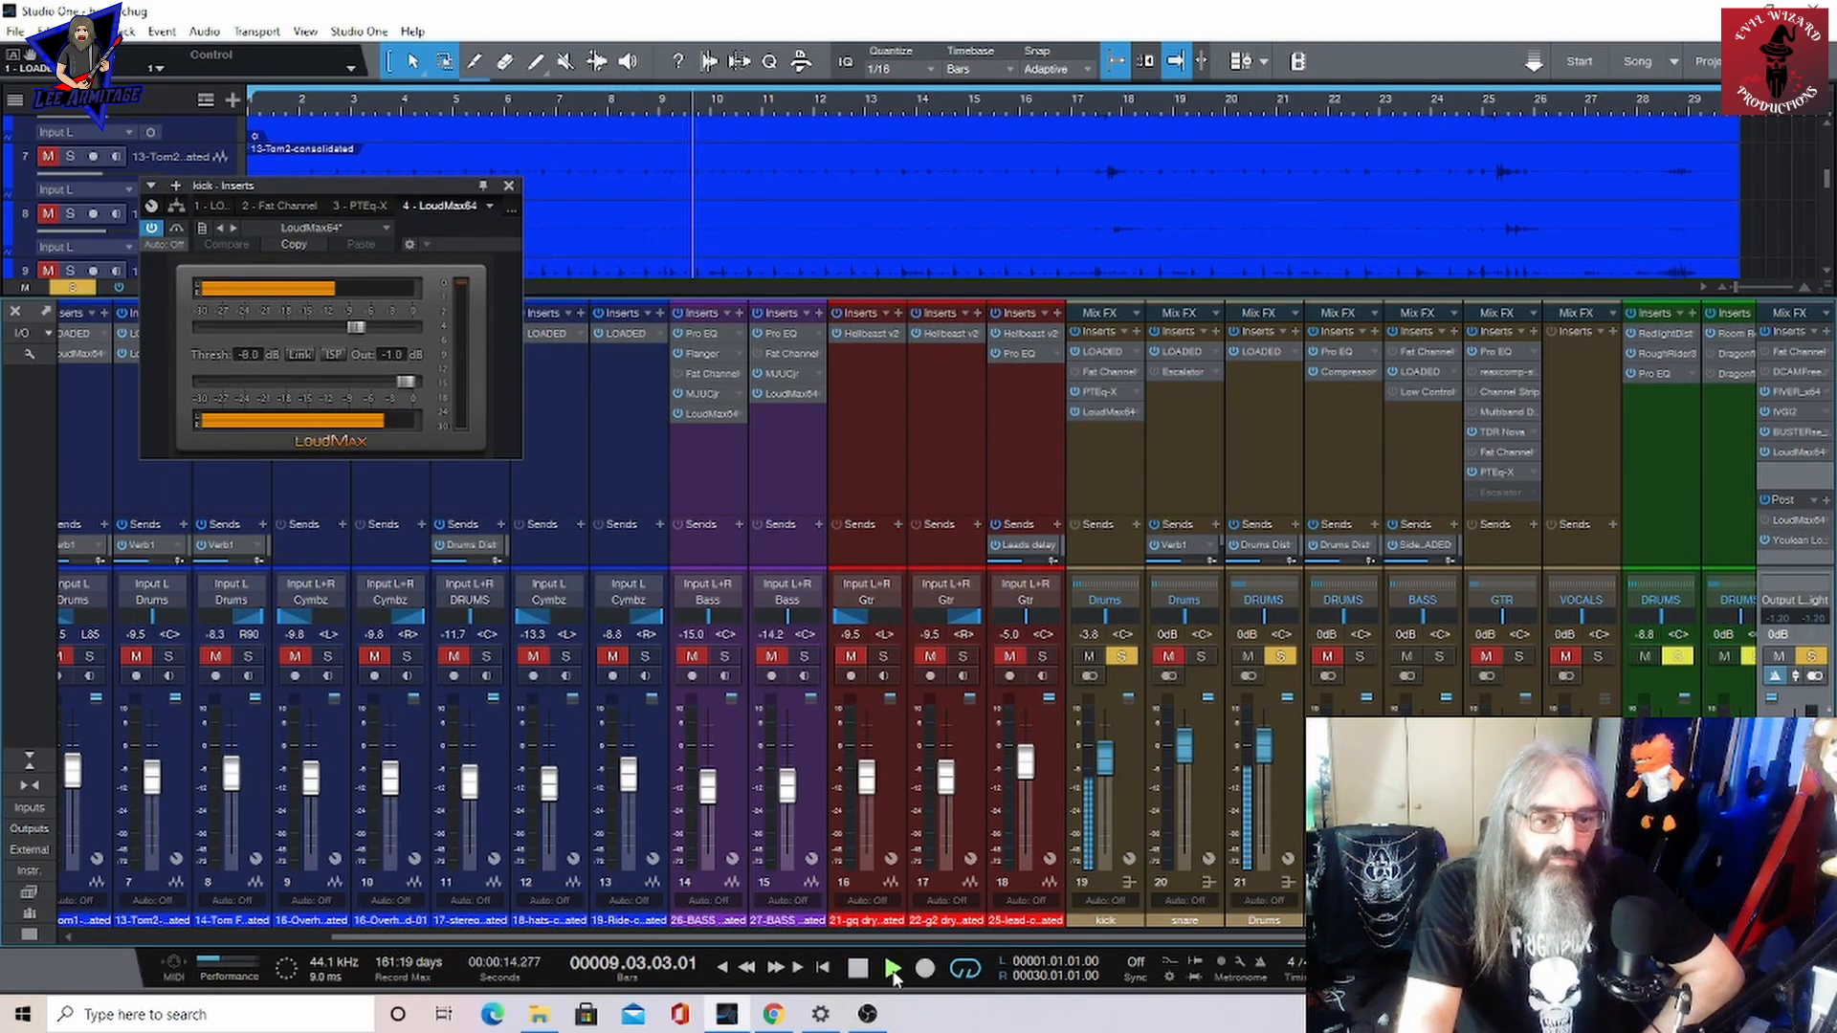
click(859, 969)
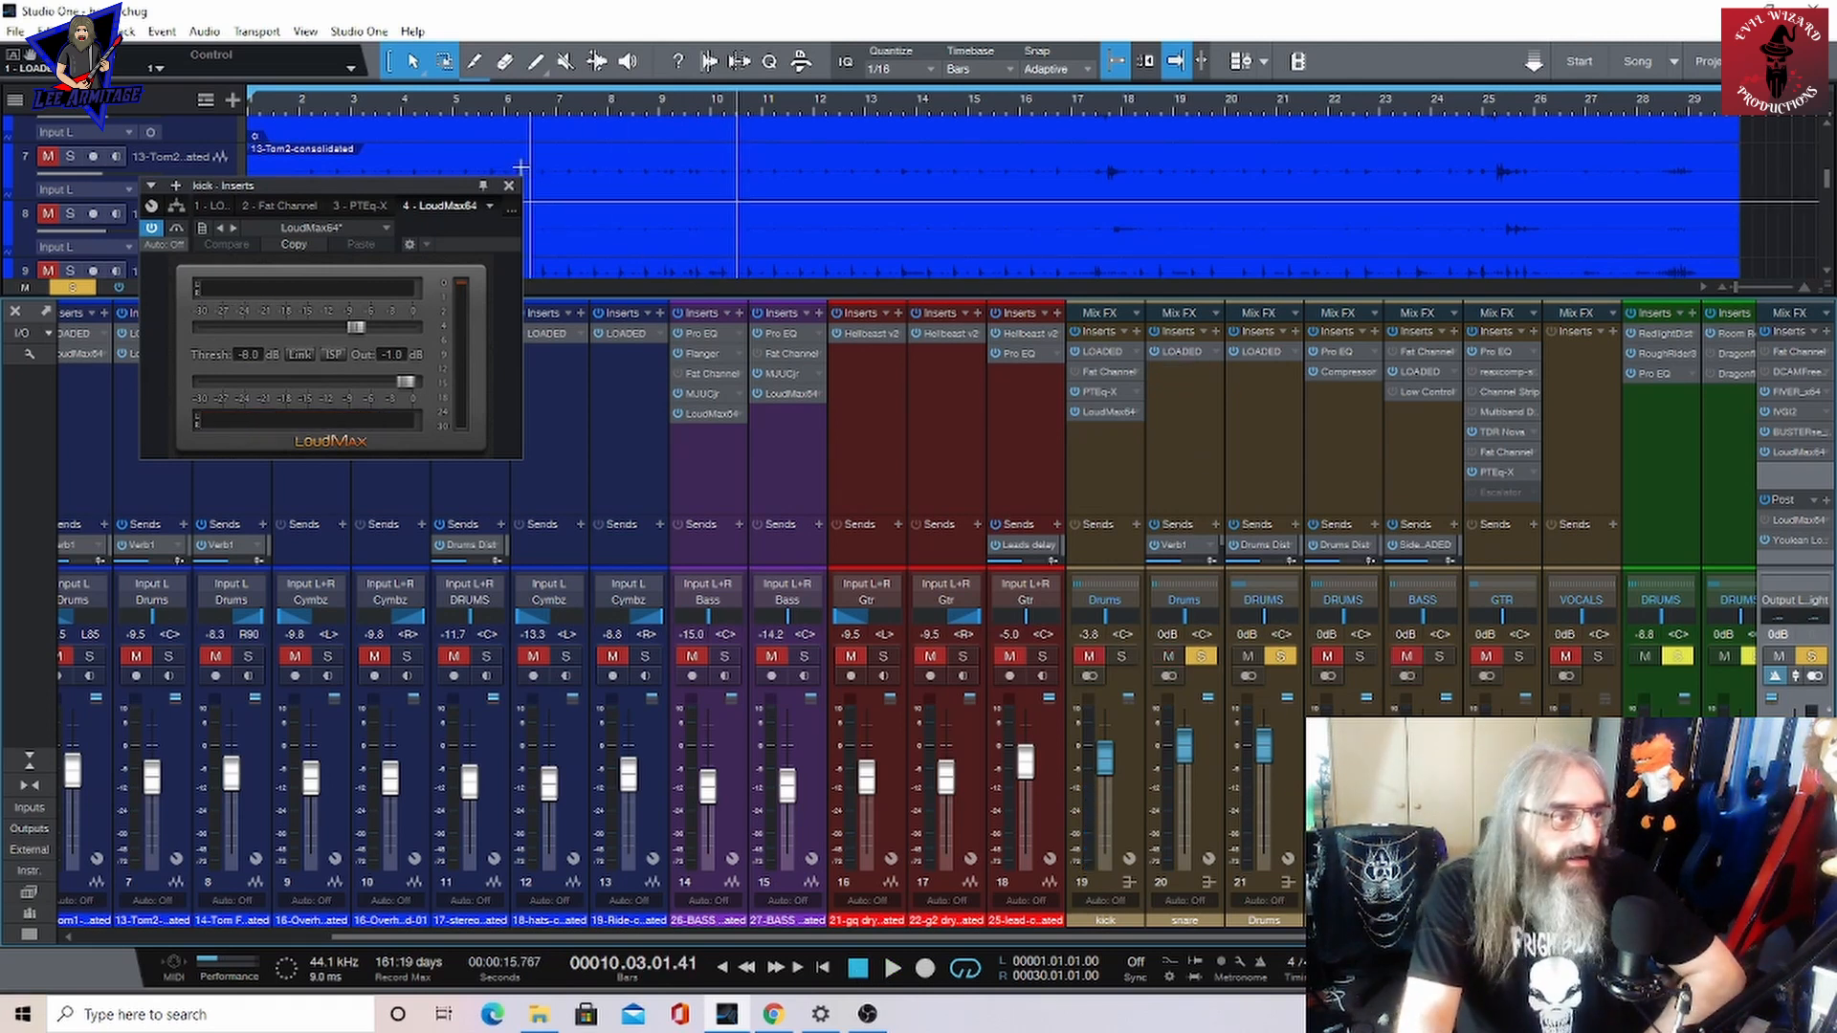
Close the kick bus plug-in window and open the LOADED insert on the snare bus
click(509, 186)
drag(1041, 933, 311, 920)
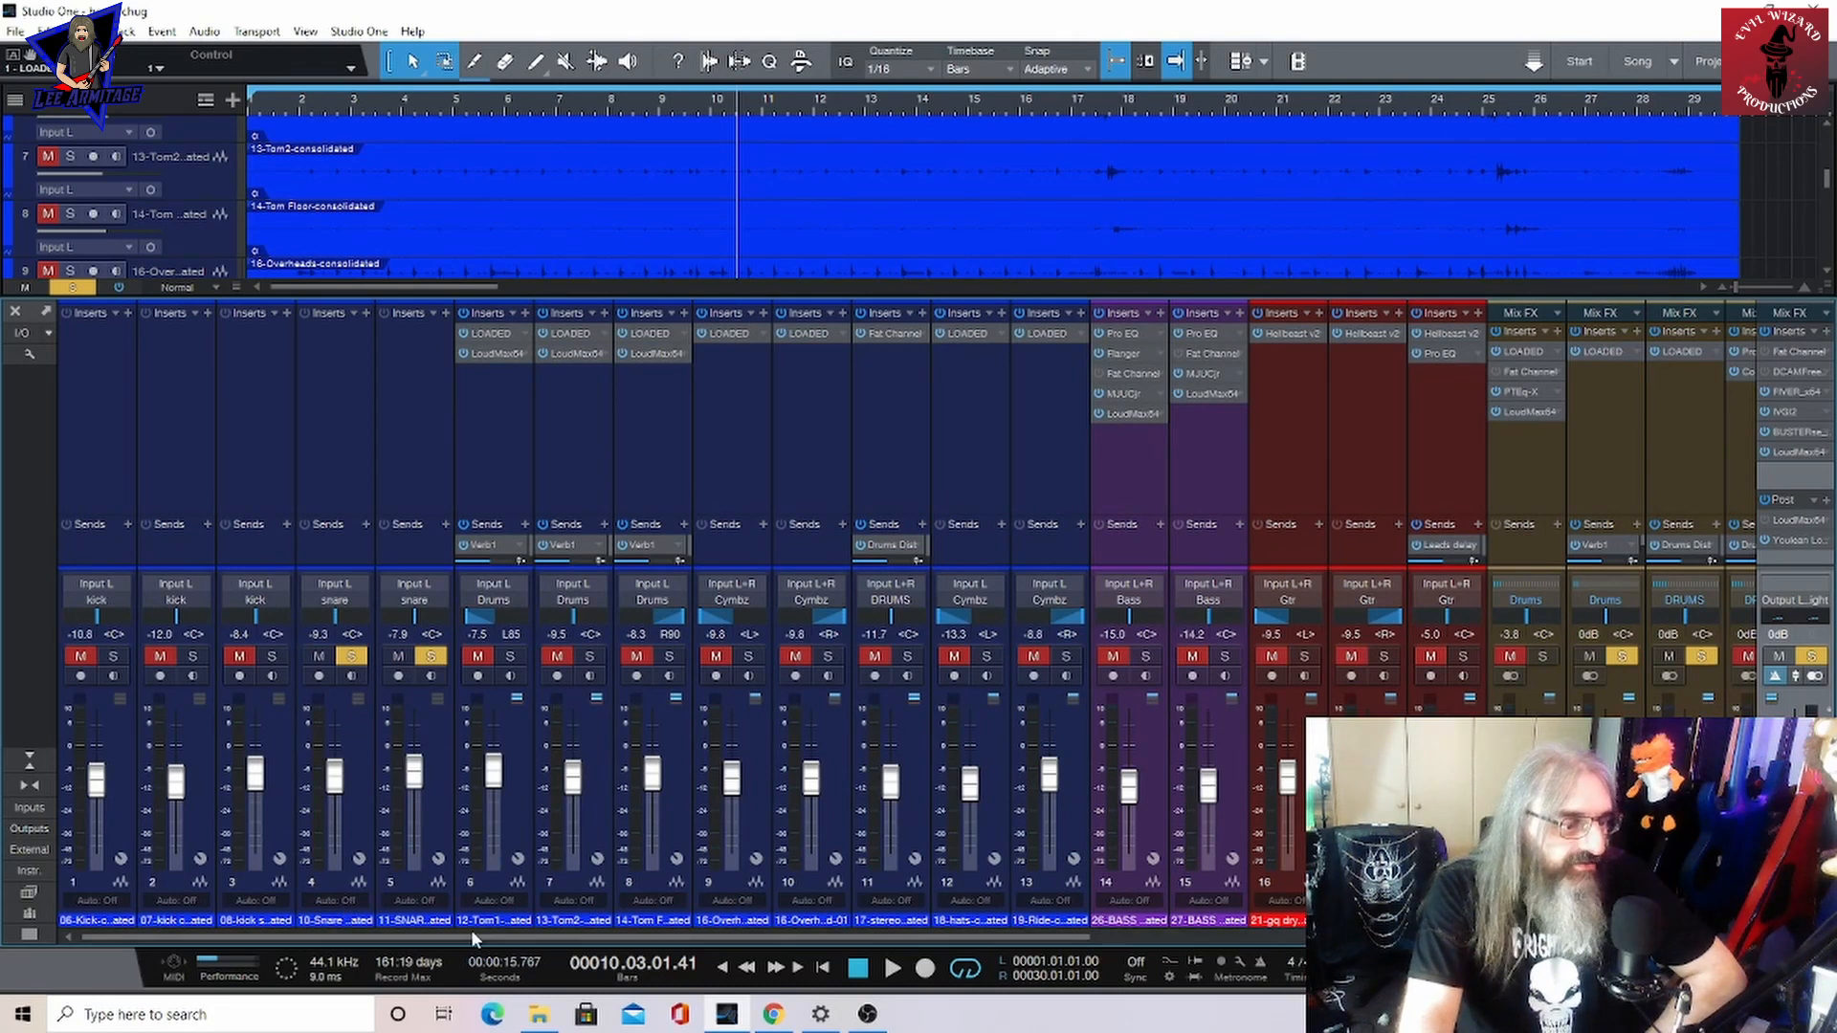
drag(471, 933, 766, 933)
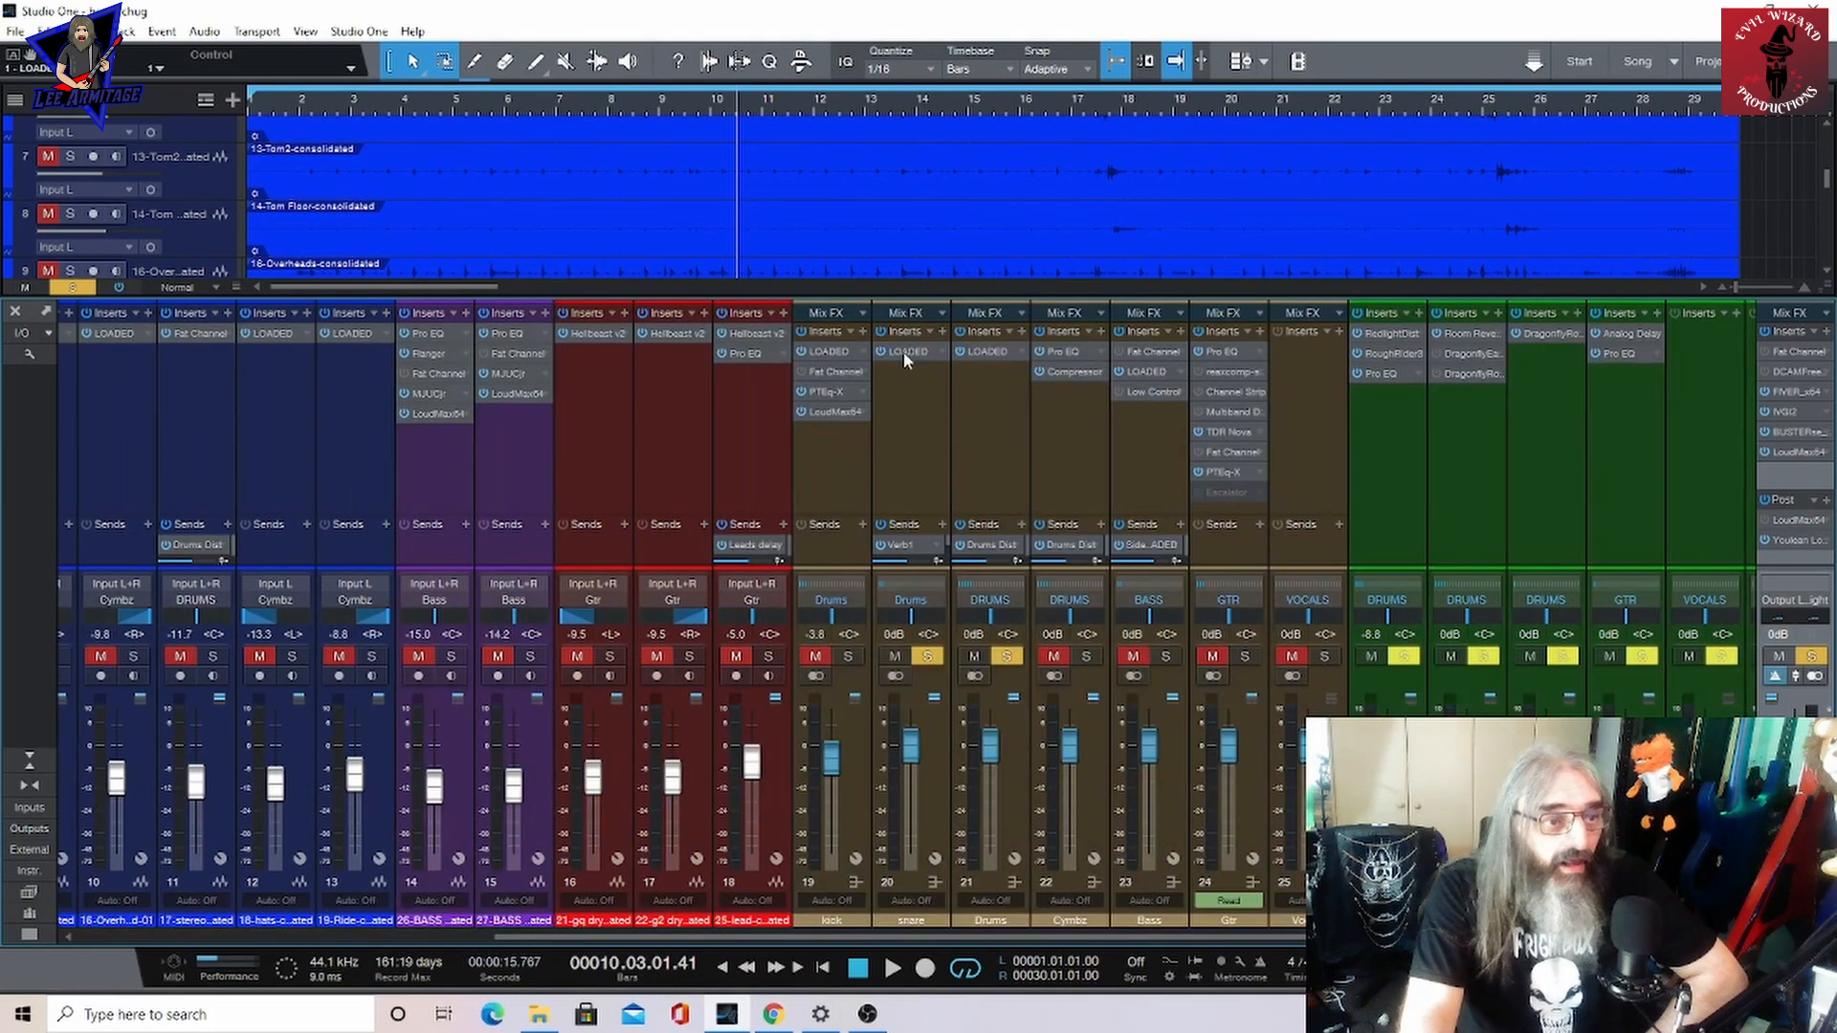
click(903, 352)
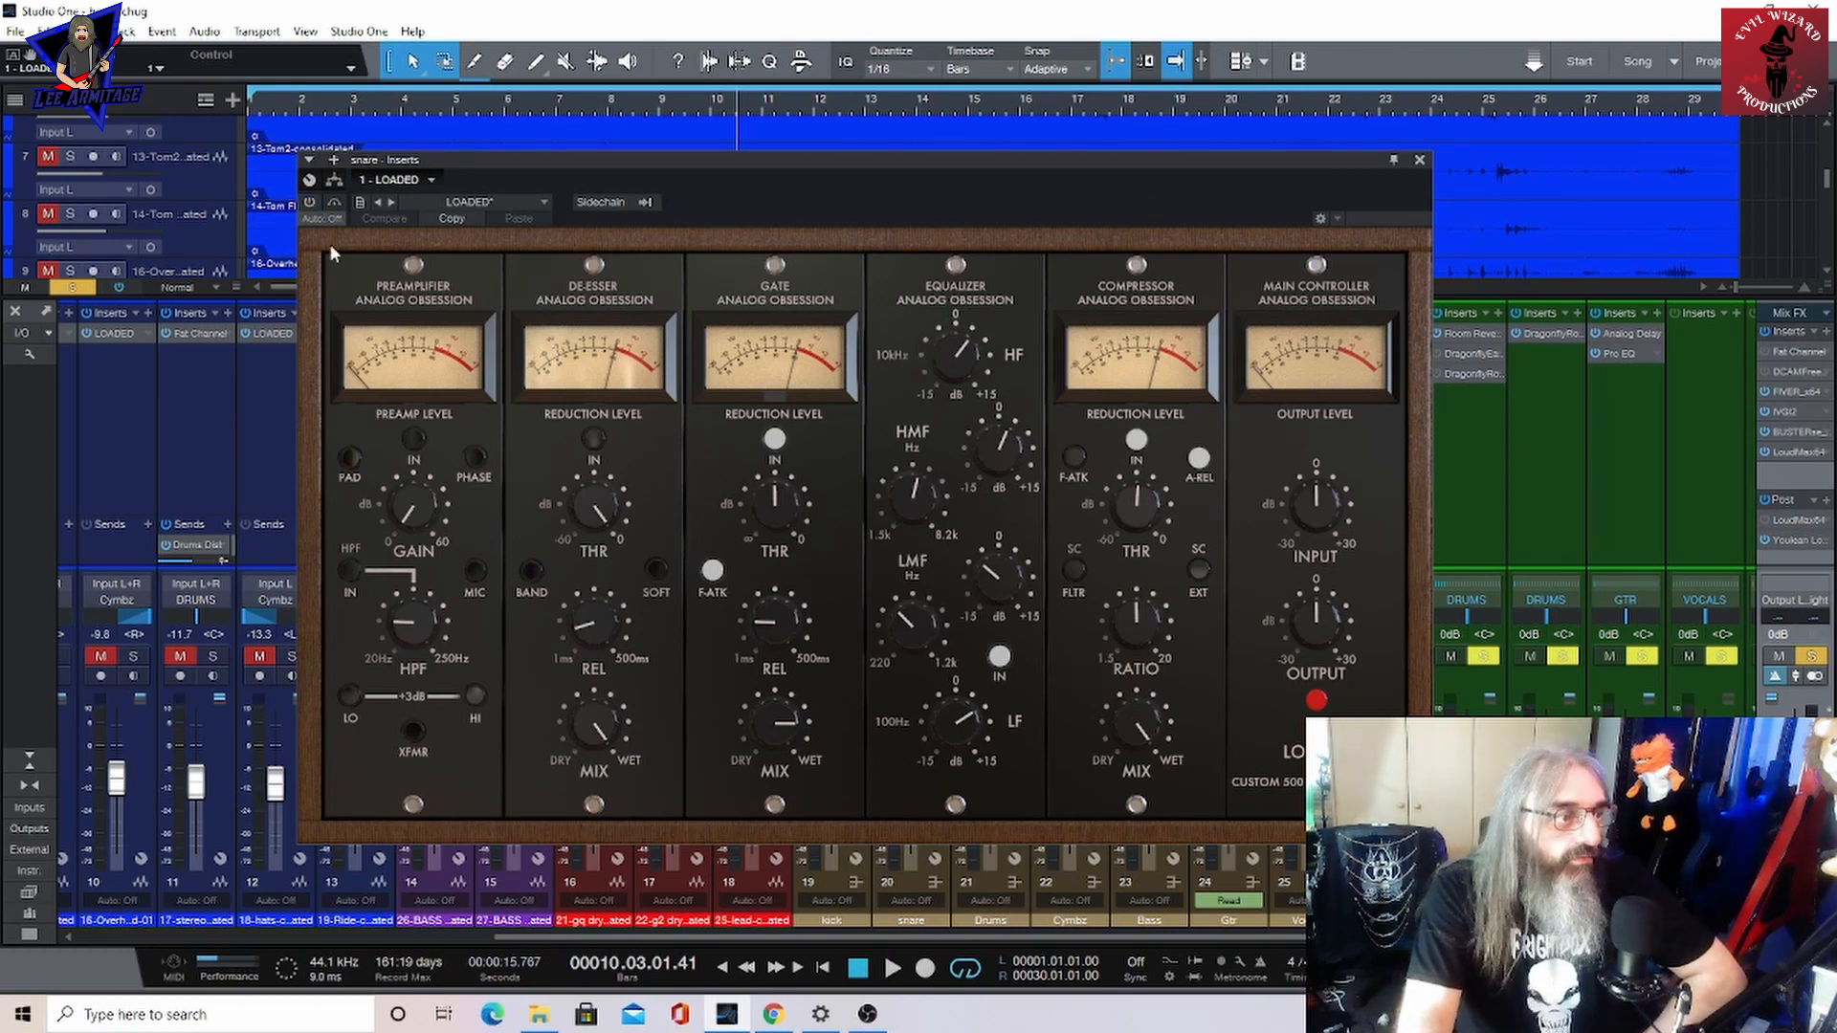
Play the soloed snare bus from the song's start with its LOADED insert bypassed
click(859, 969)
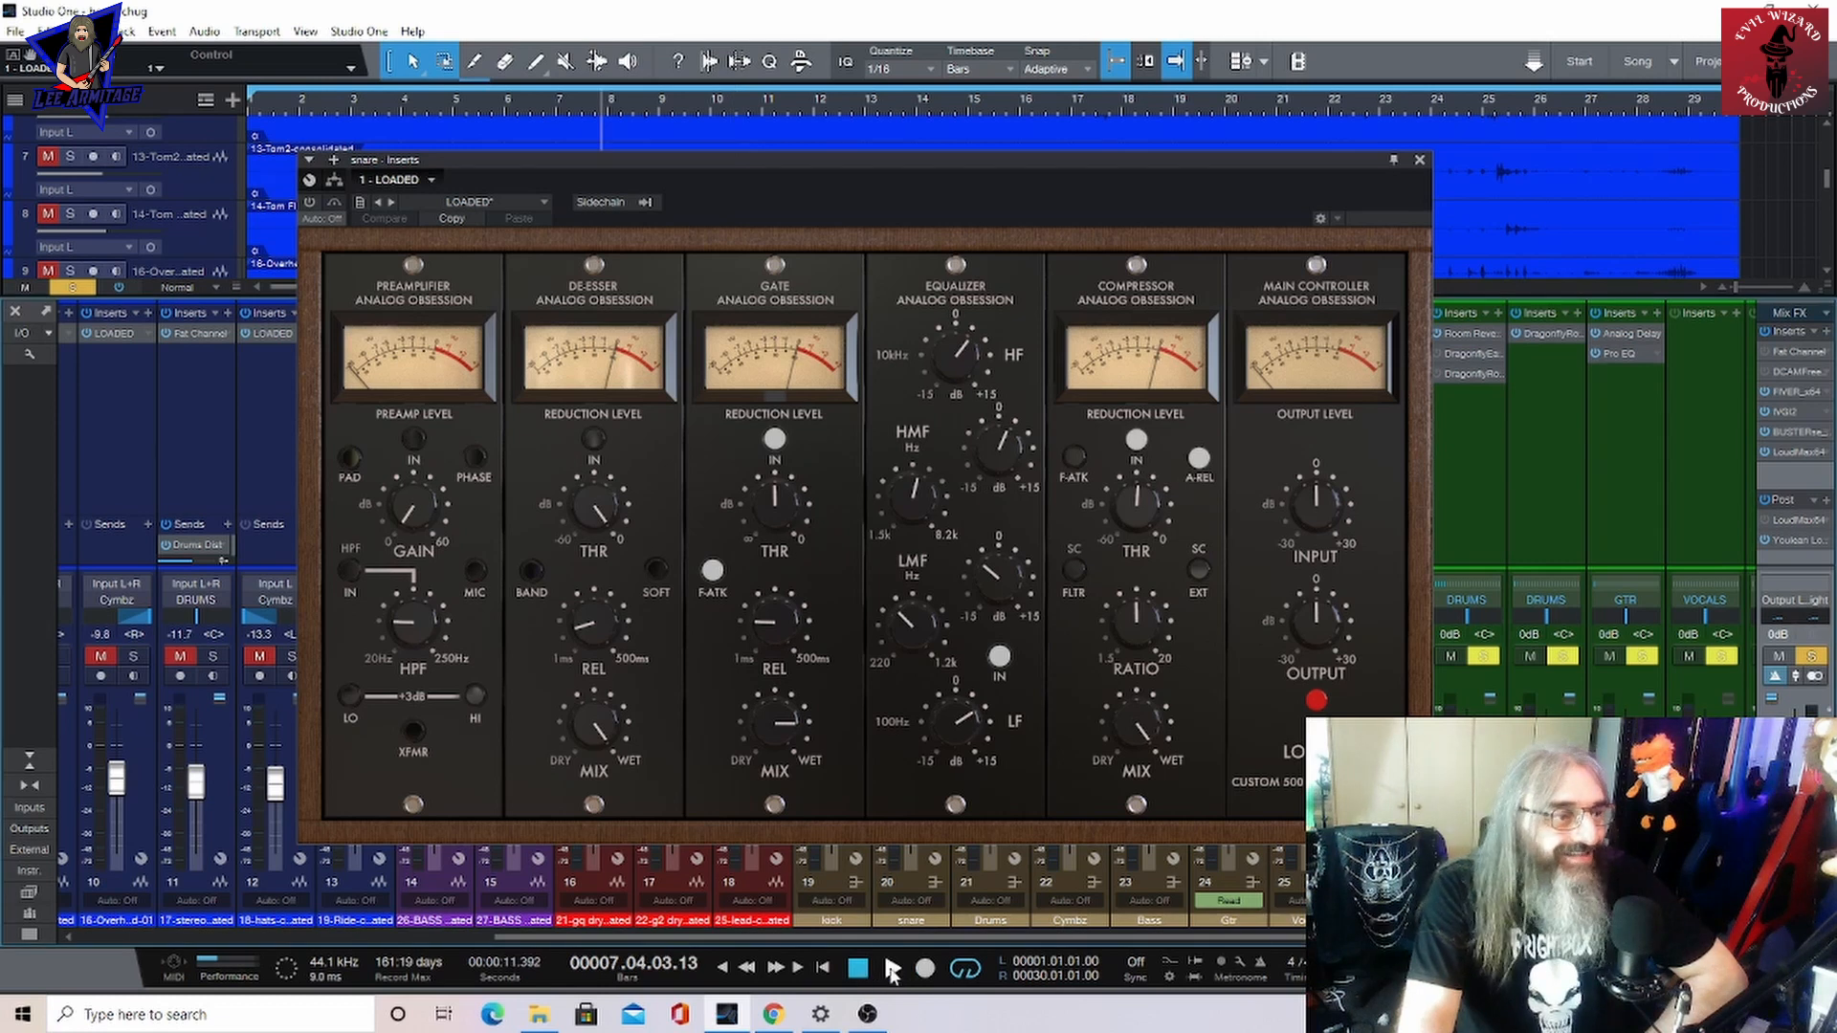
click(860, 970)
click(892, 969)
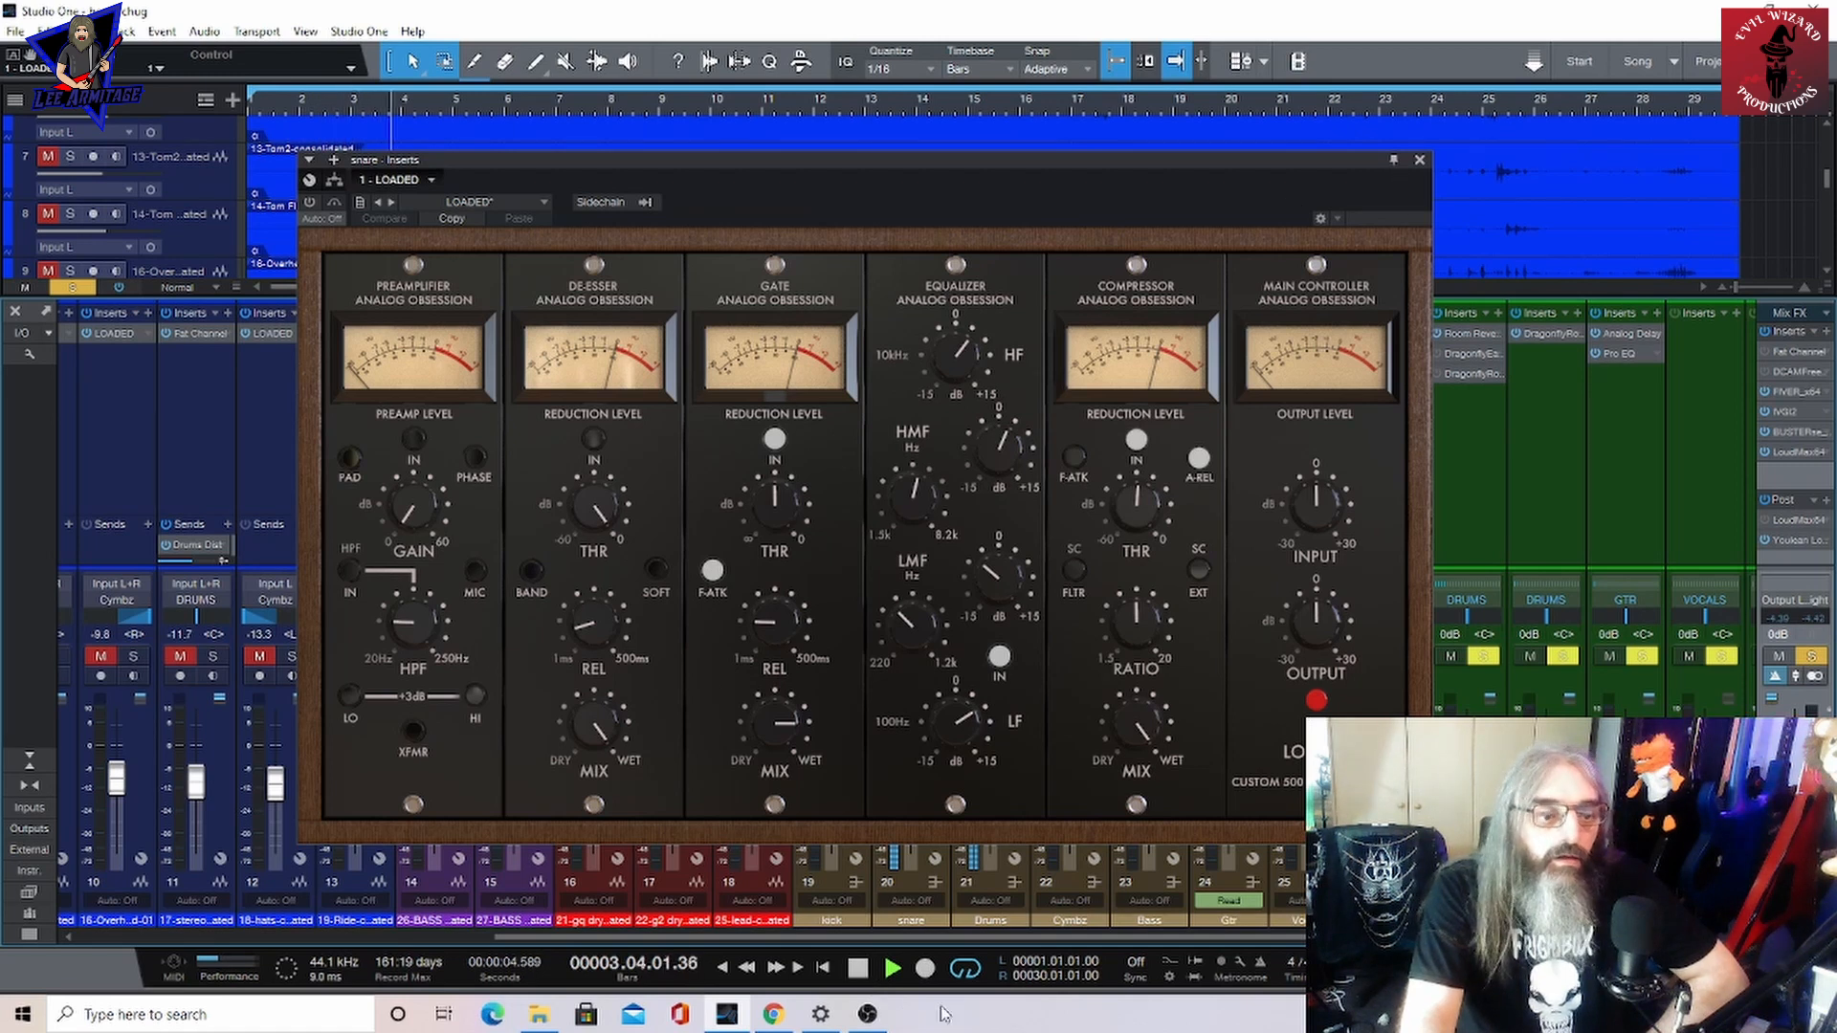
click(862, 967)
drag(1343, 161, 1249, 143)
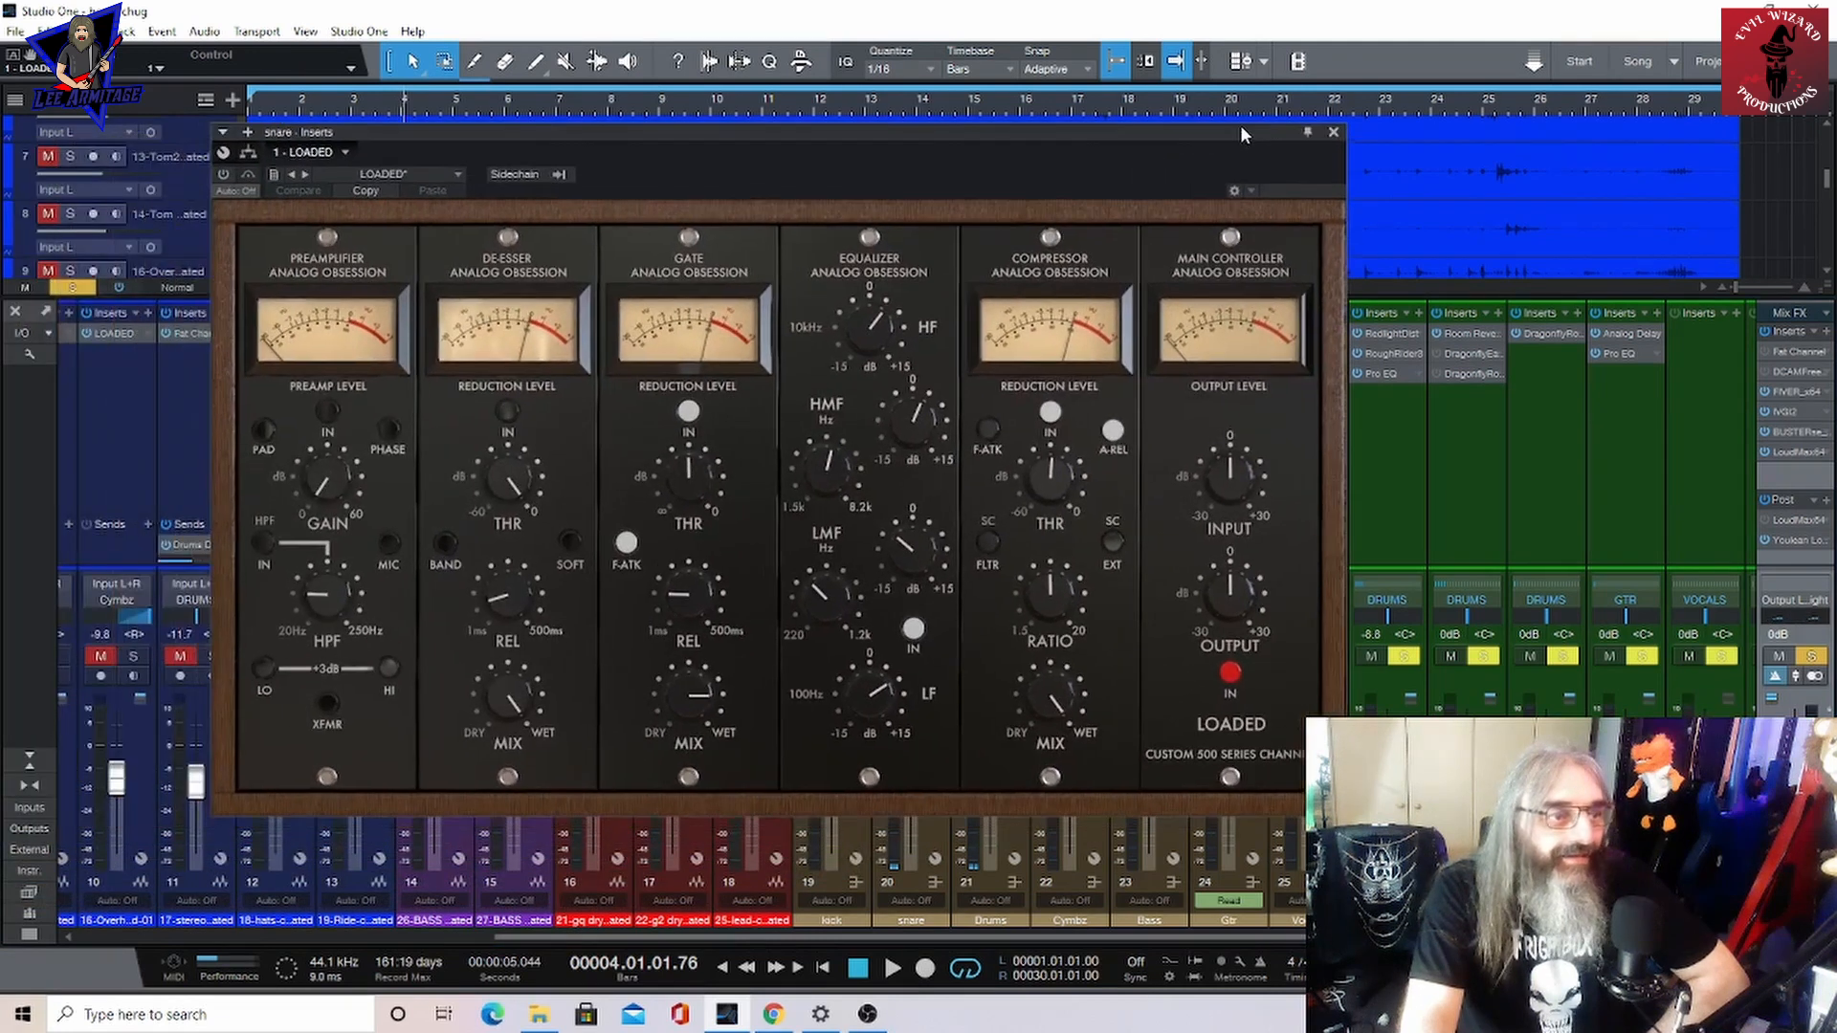
Play the soloed snare bus from bar 4 with its LOADED insert bypassed, repeat with it enabled, and close the insert window
click(892, 969)
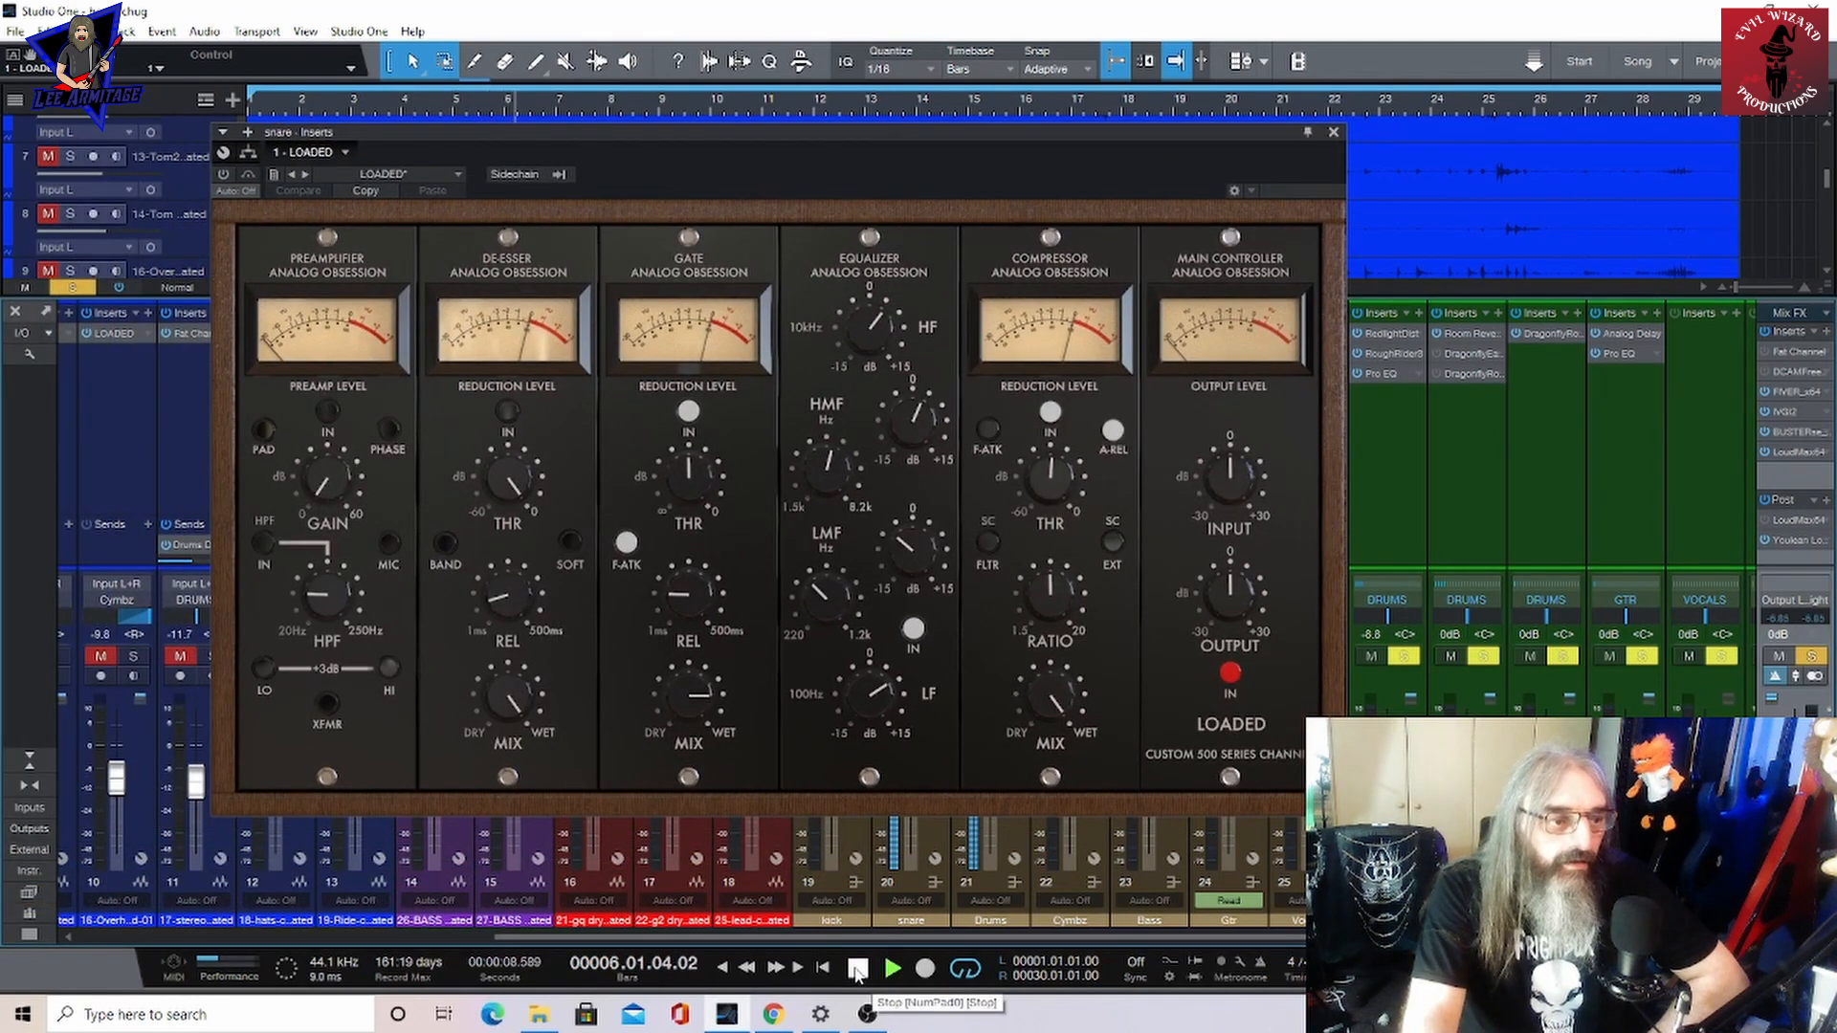
click(857, 969)
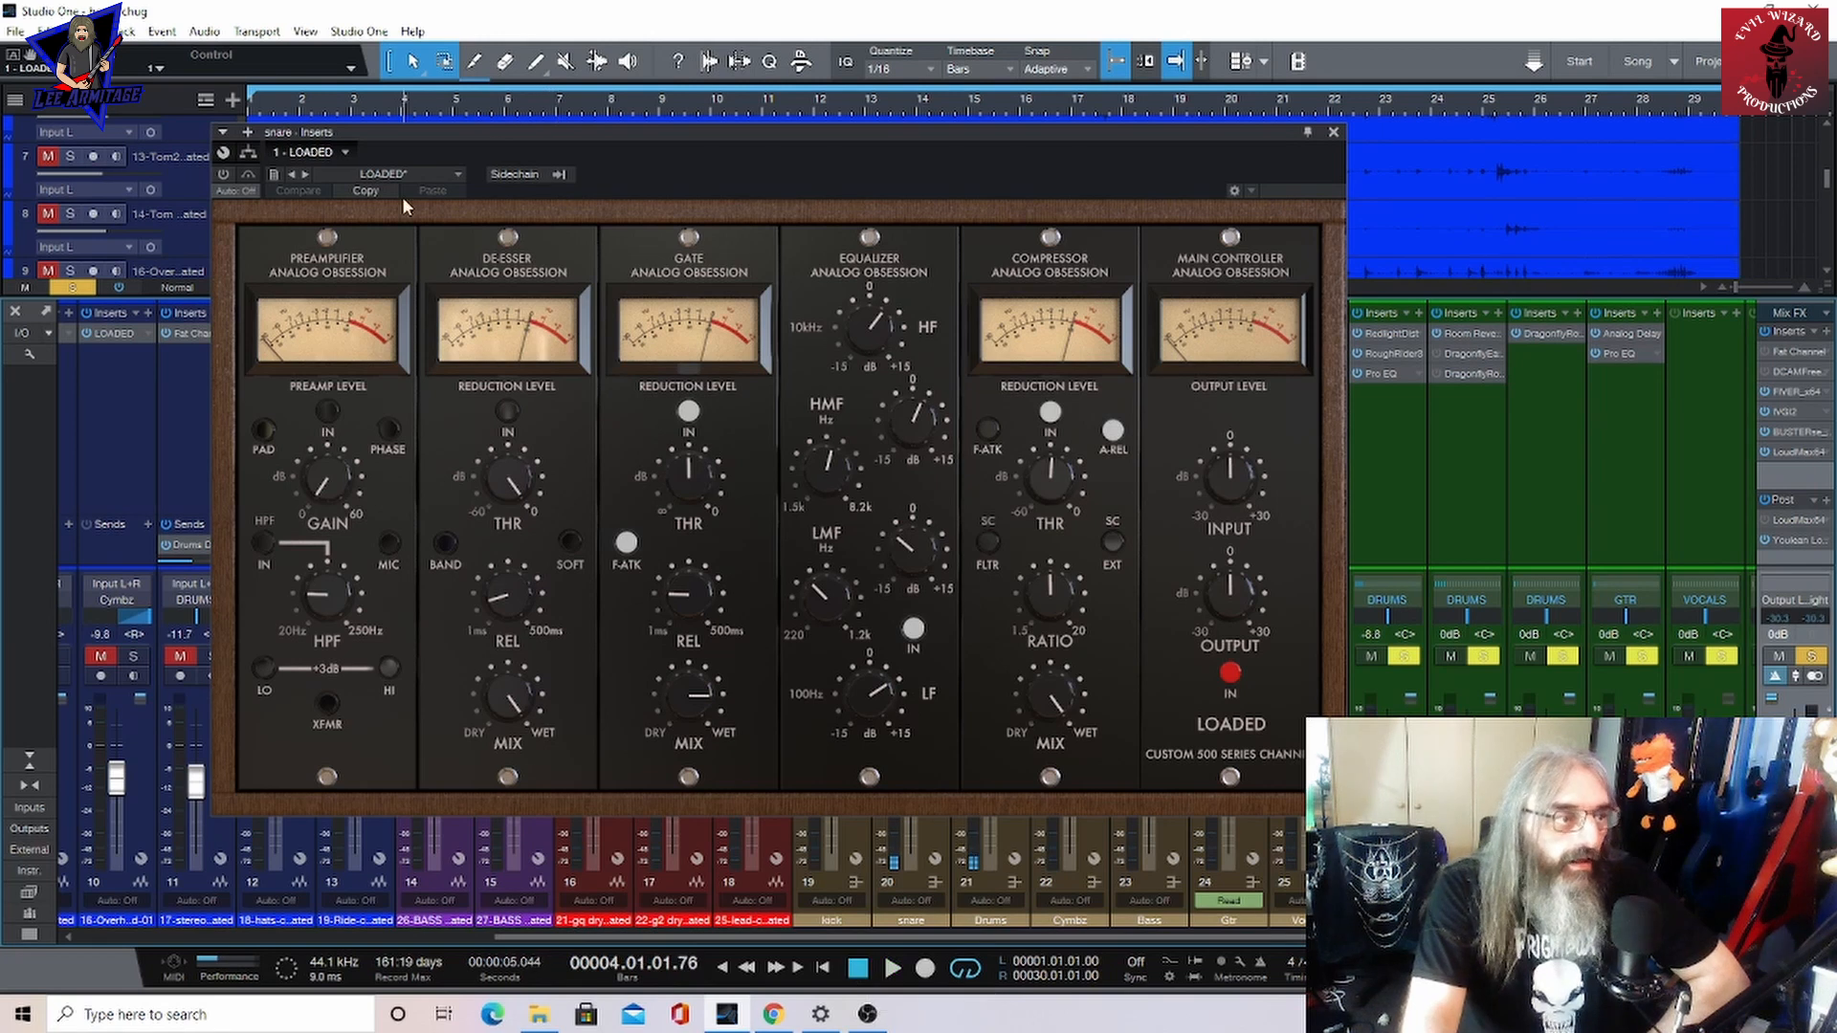
click(223, 174)
click(891, 968)
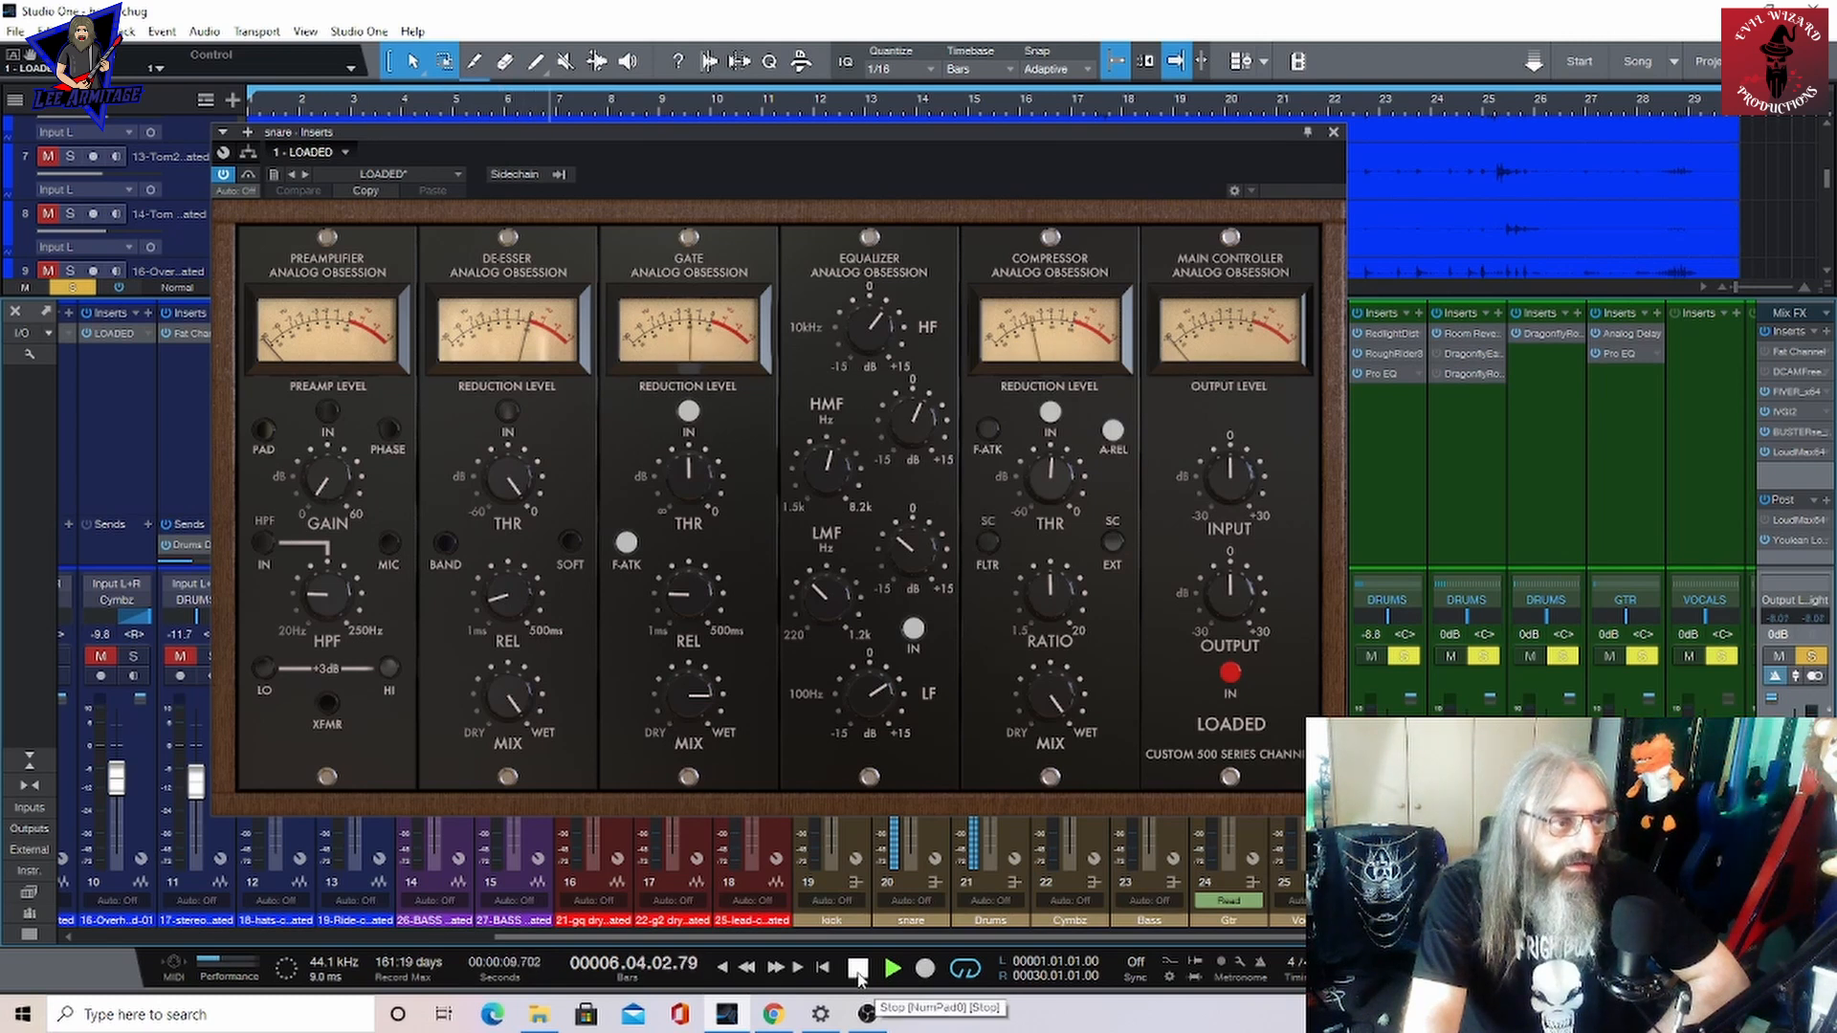
click(858, 969)
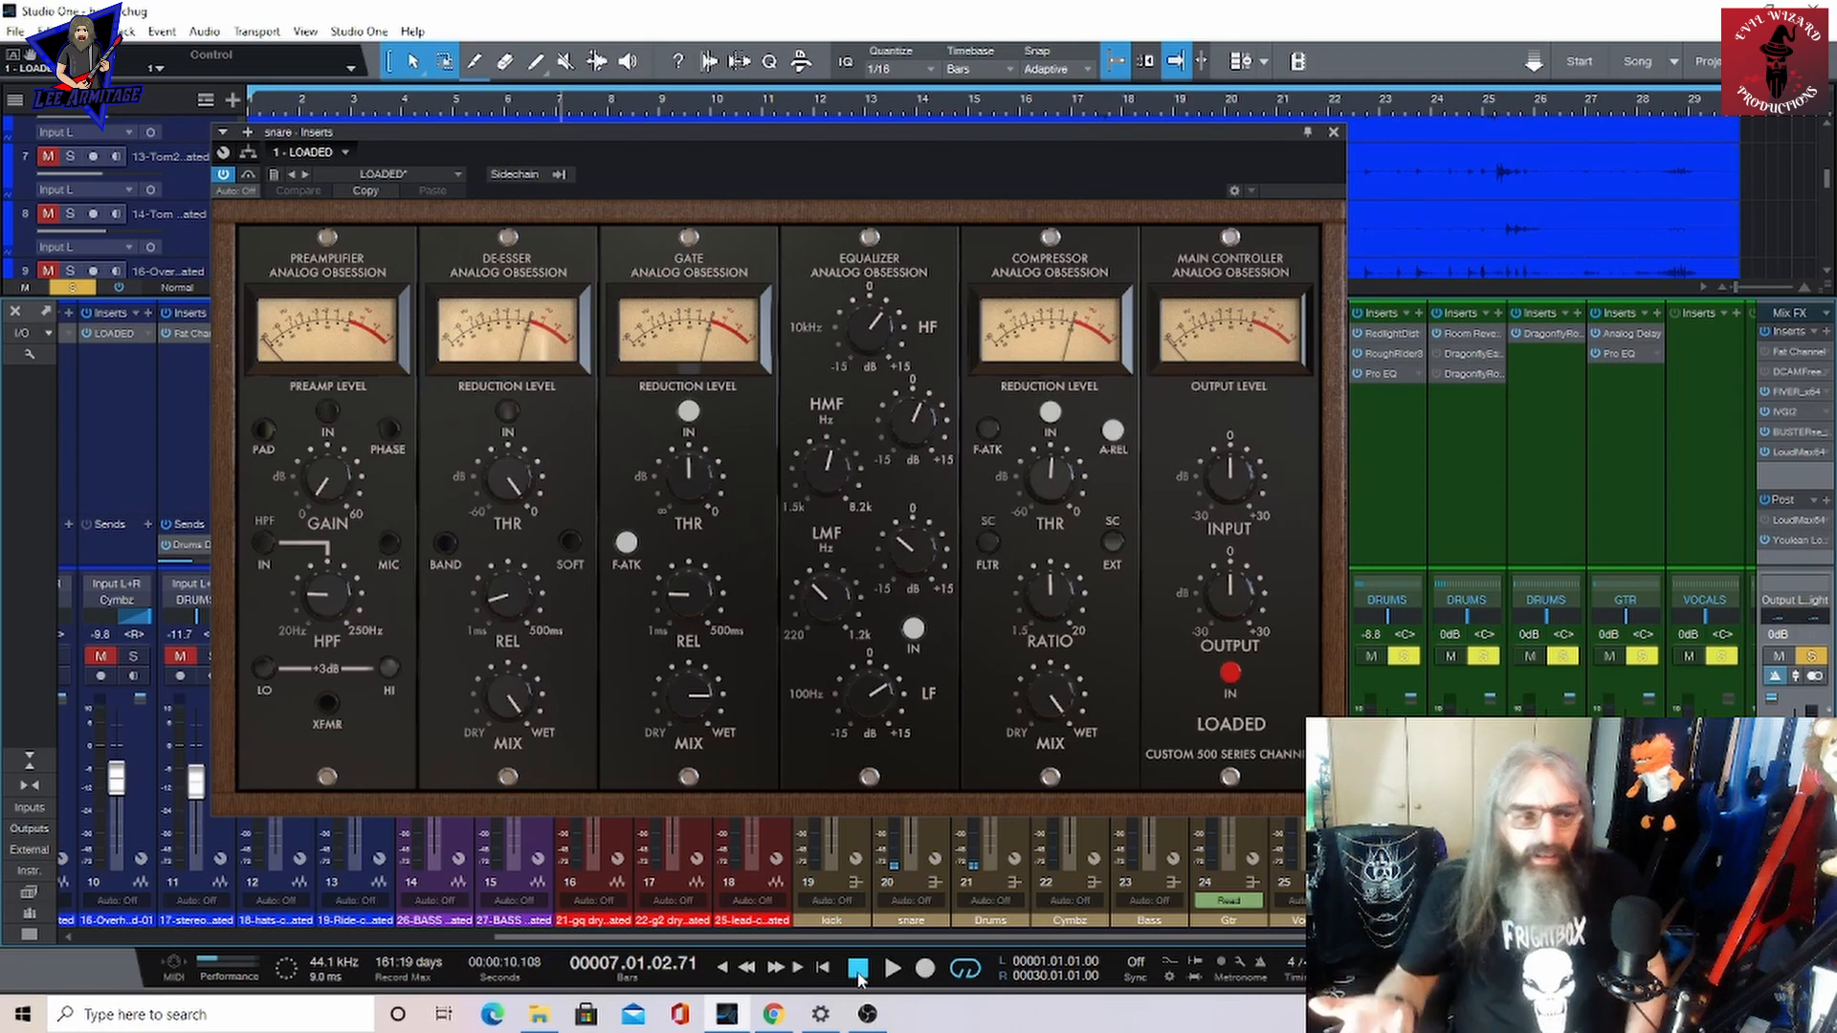
click(1335, 133)
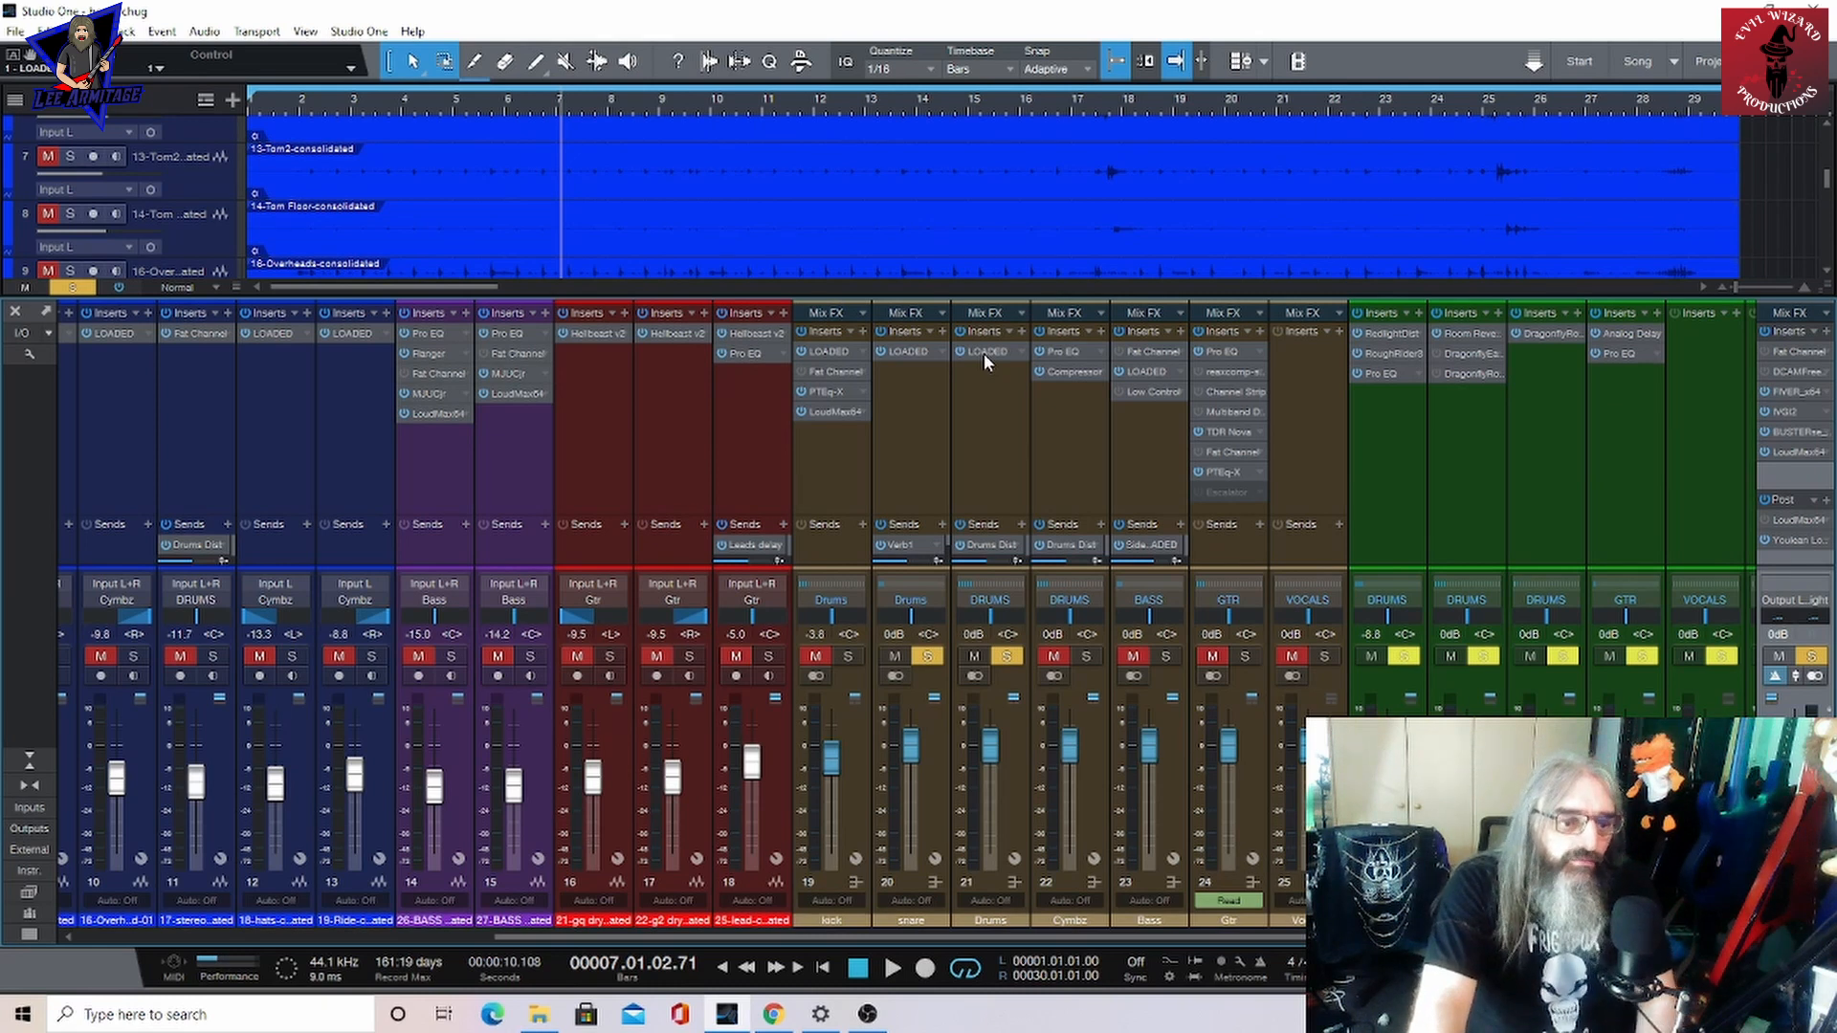
Solo the kick bus along with the snare and Drums buses and examine the LOADED insert on the Drums bus
click(926, 659)
click(1016, 657)
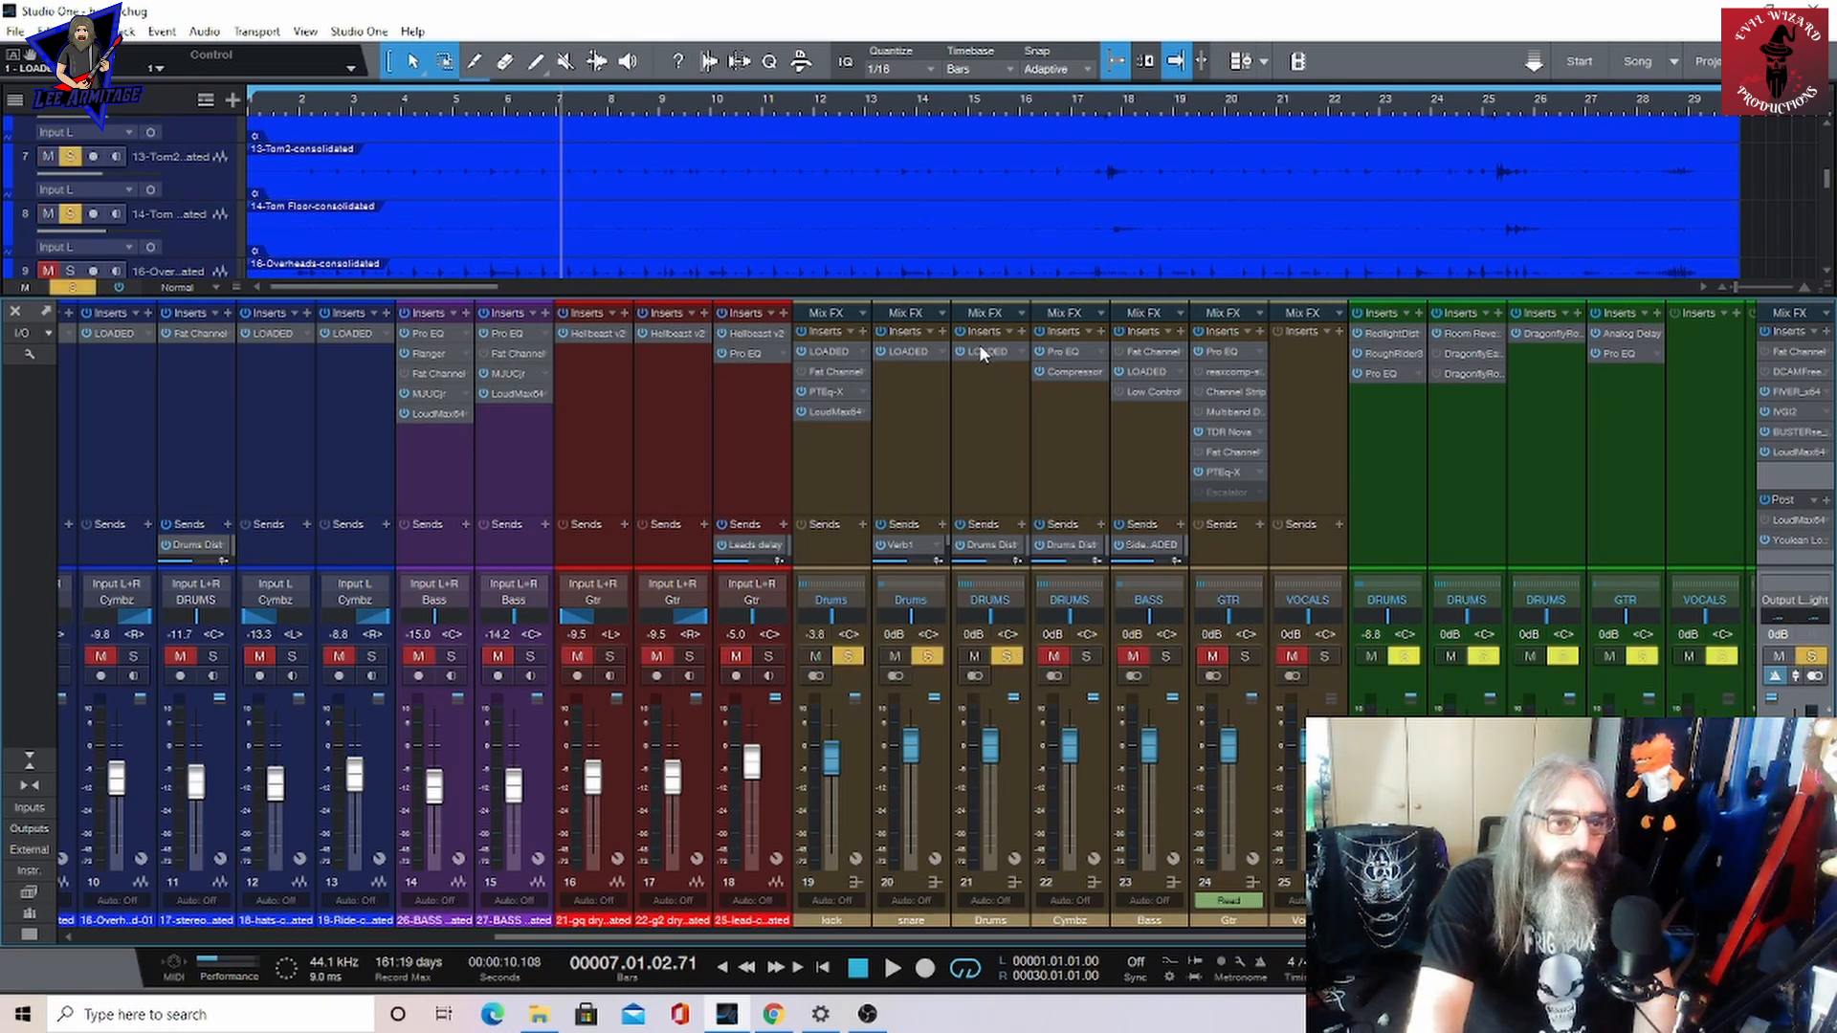
click(980, 346)
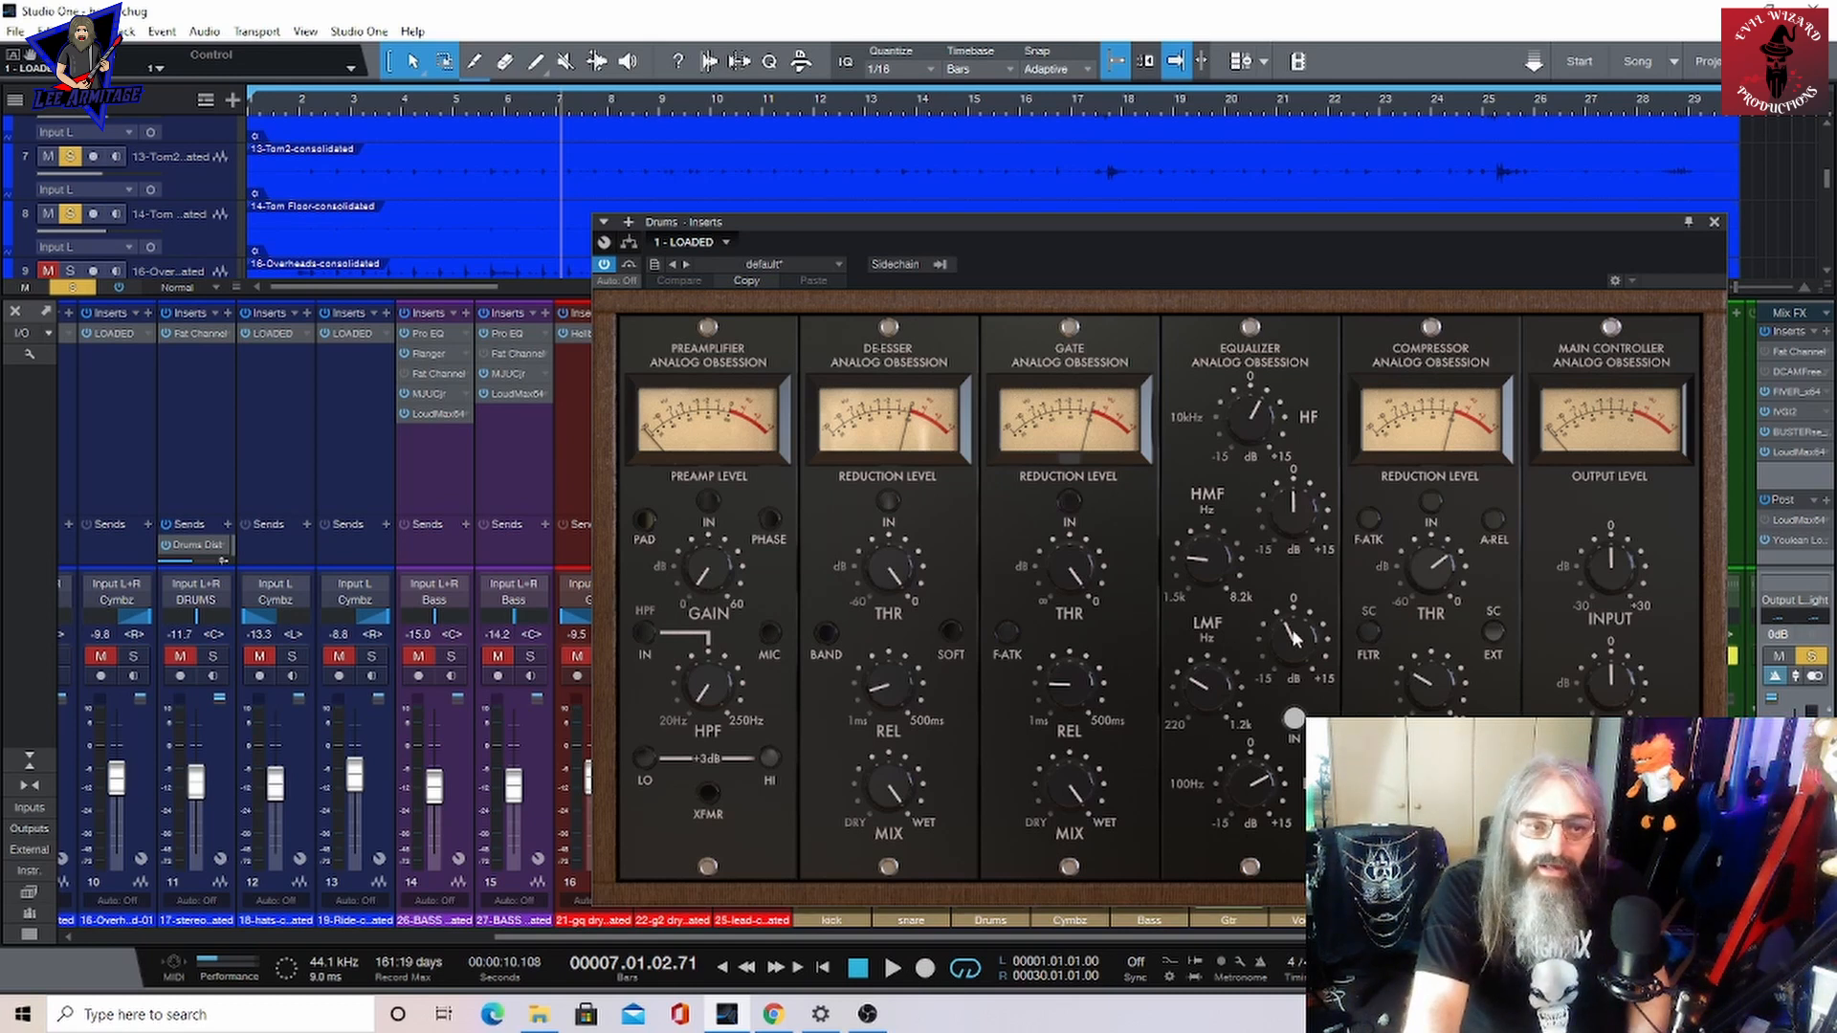
click(1715, 223)
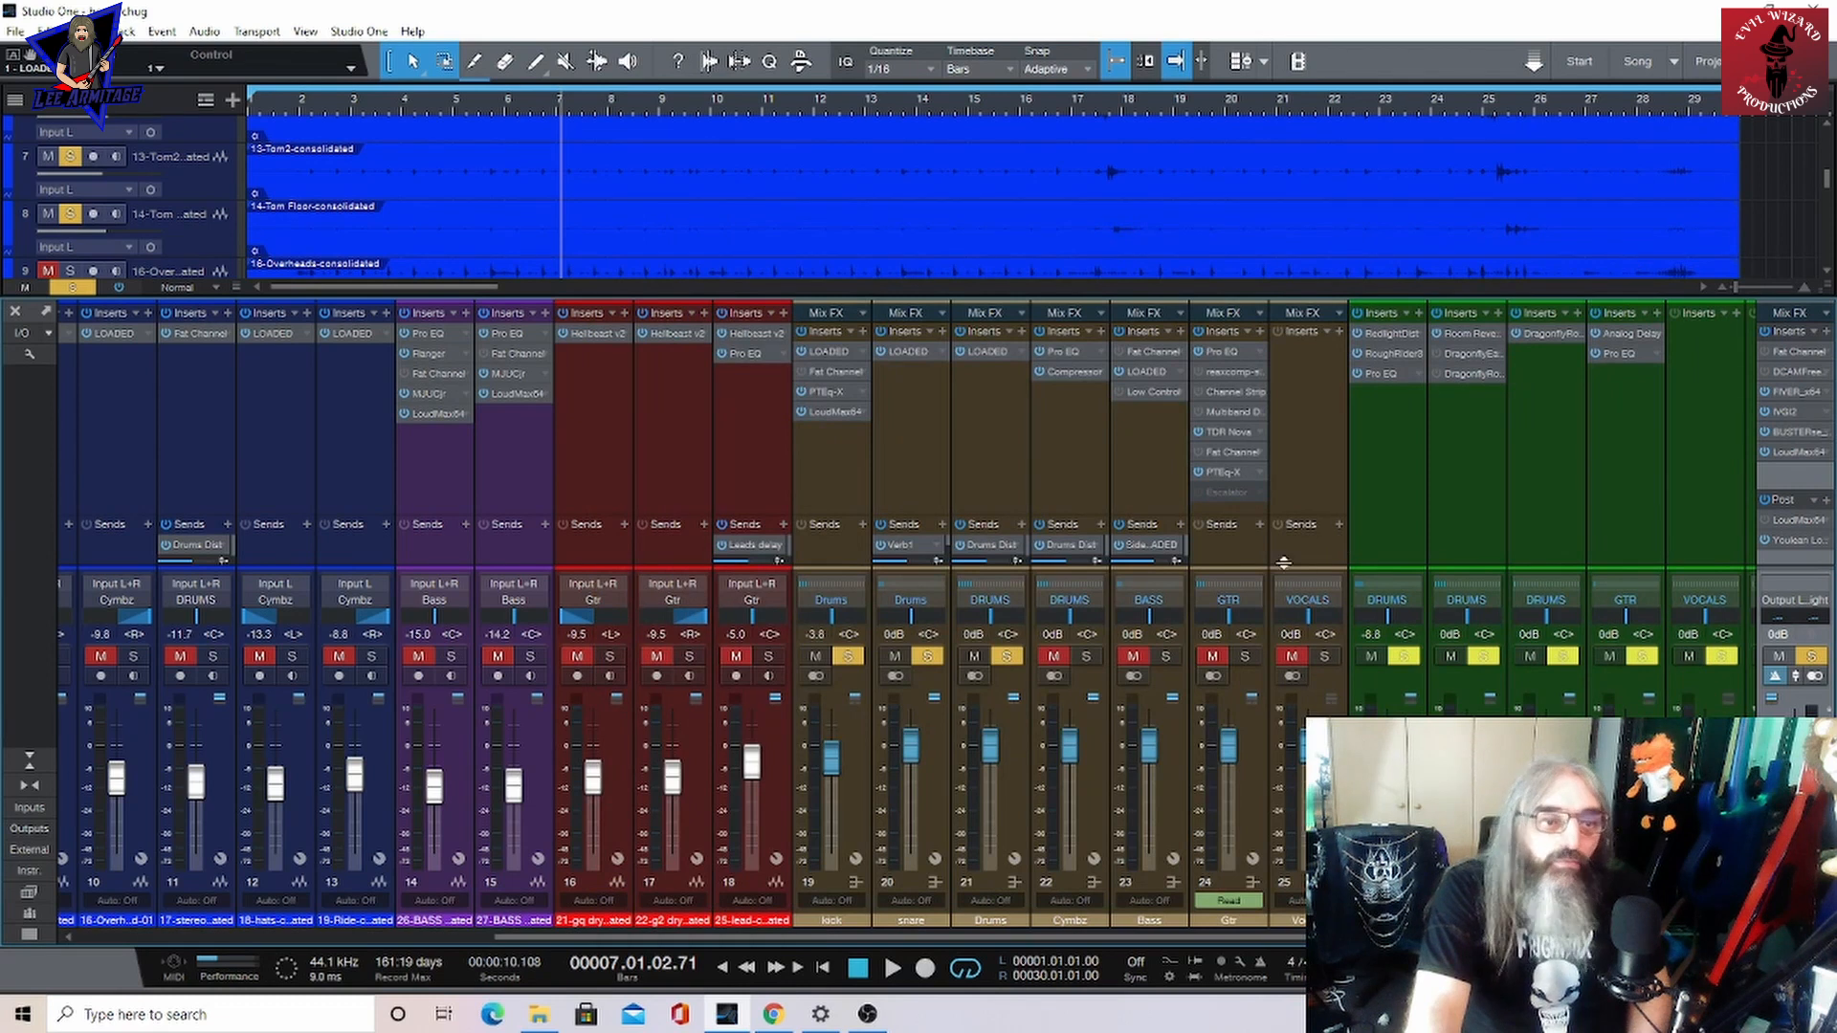
Examine the Fat Channel equalizer and compressor settings on the stereo room track
drag(1177, 934, 735, 927)
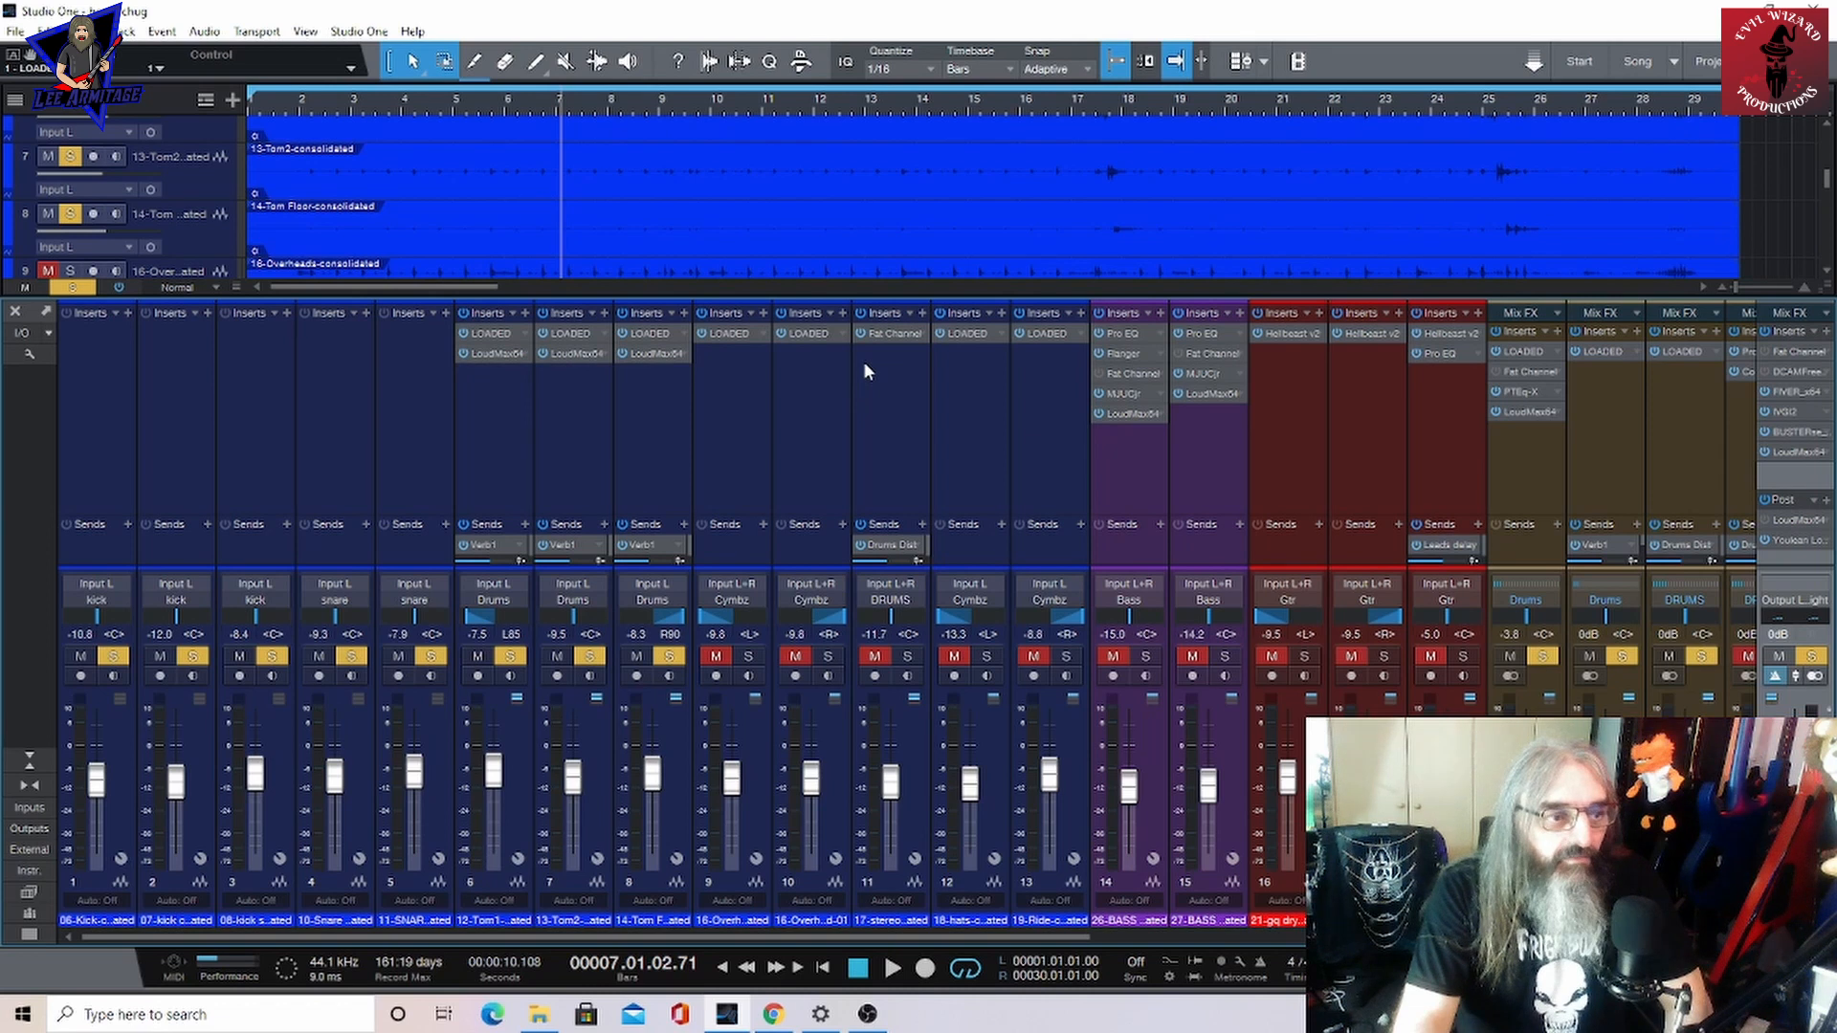
click(892, 333)
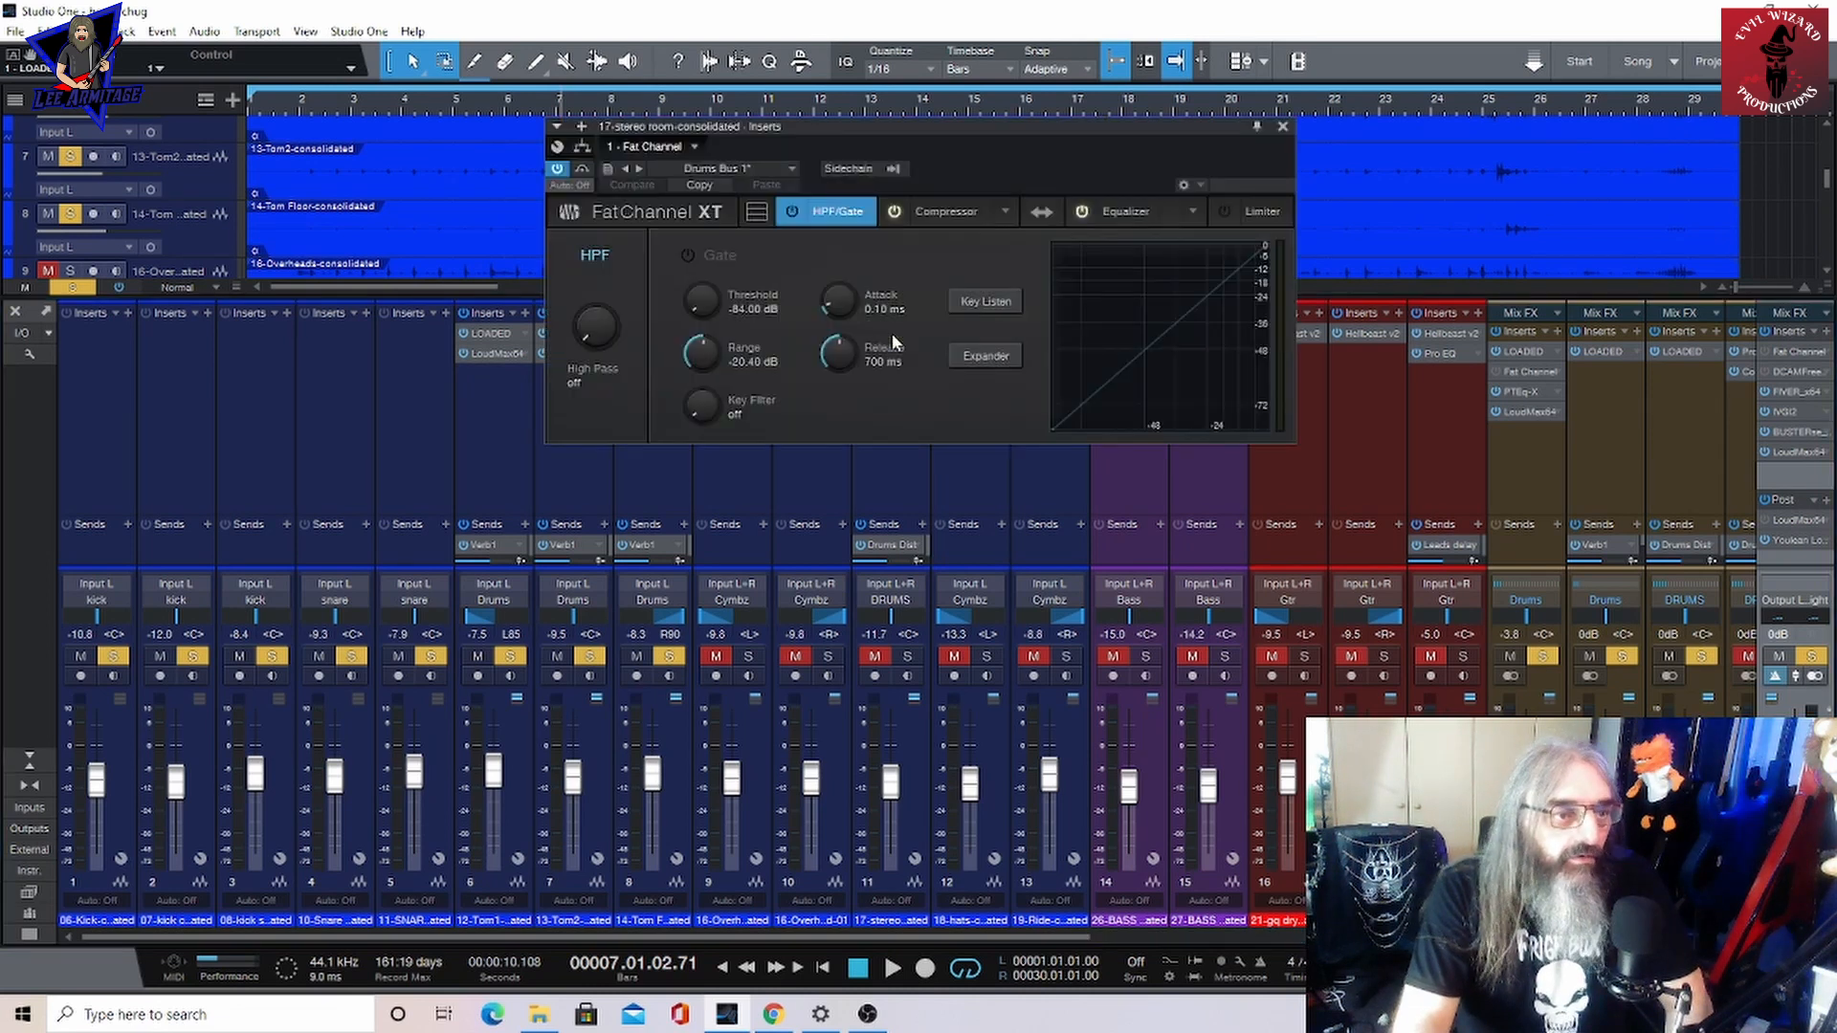
click(1118, 211)
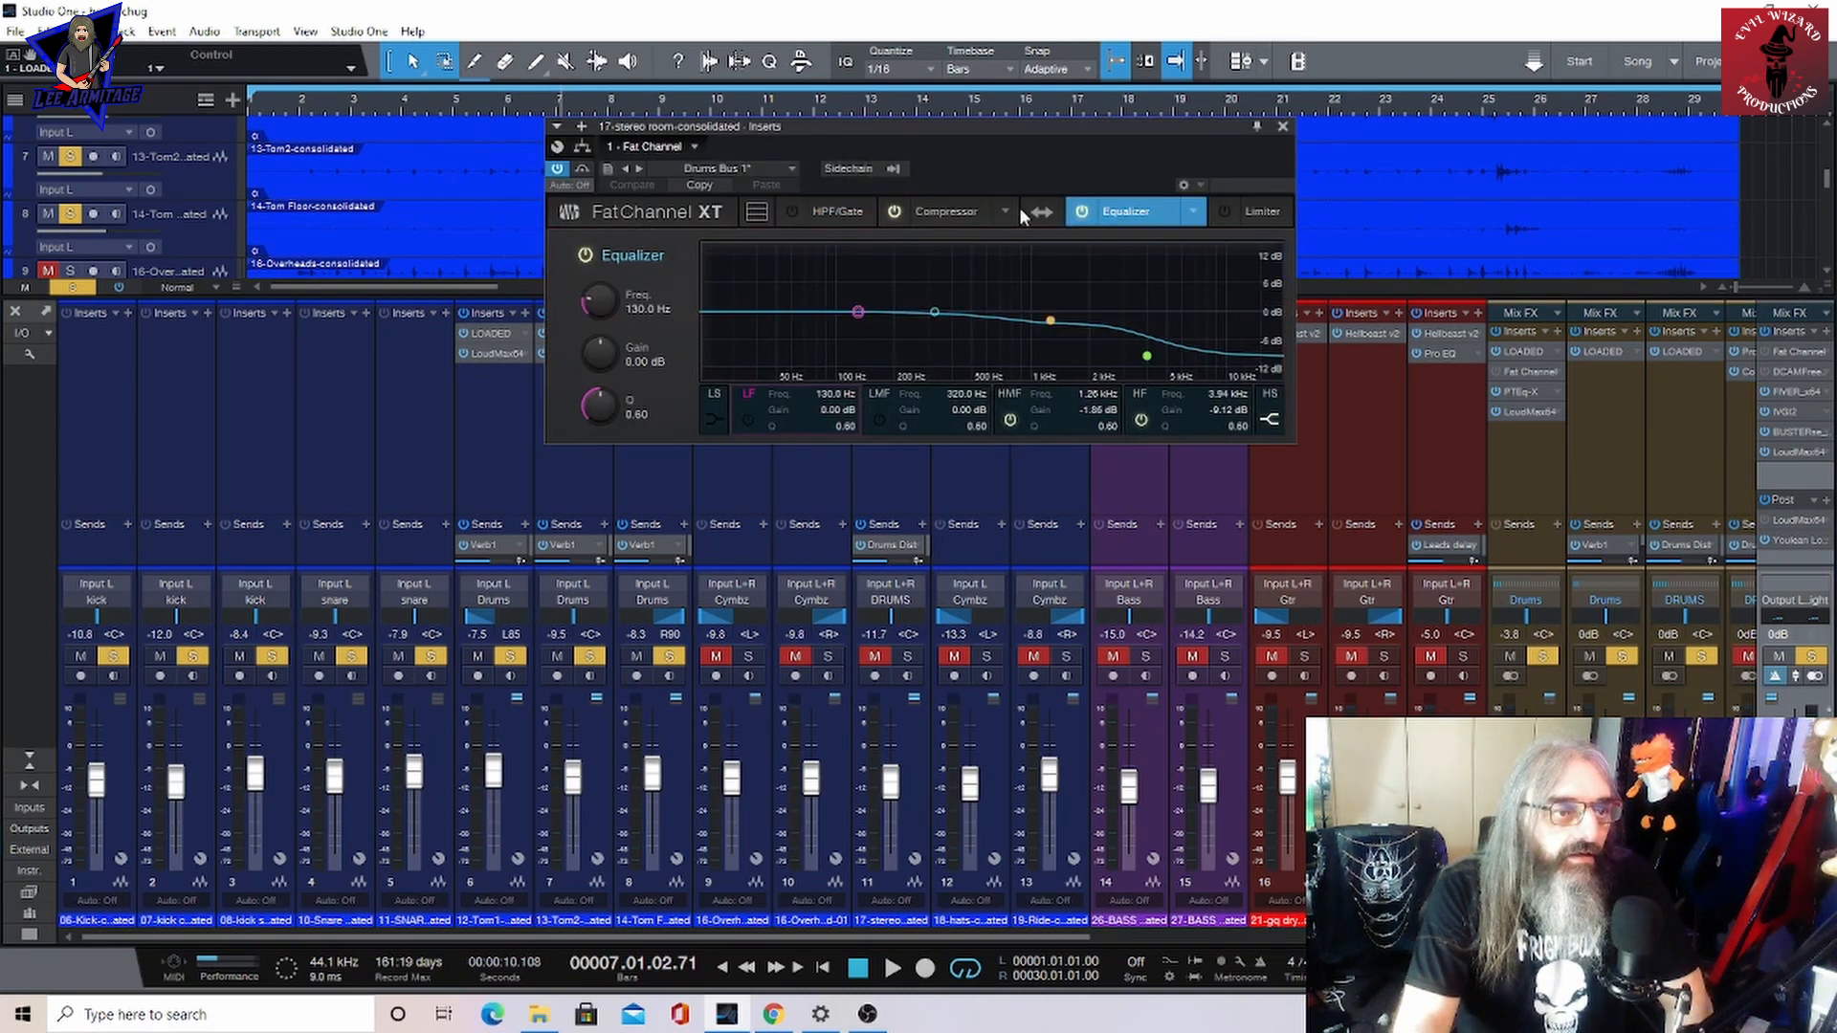
click(962, 212)
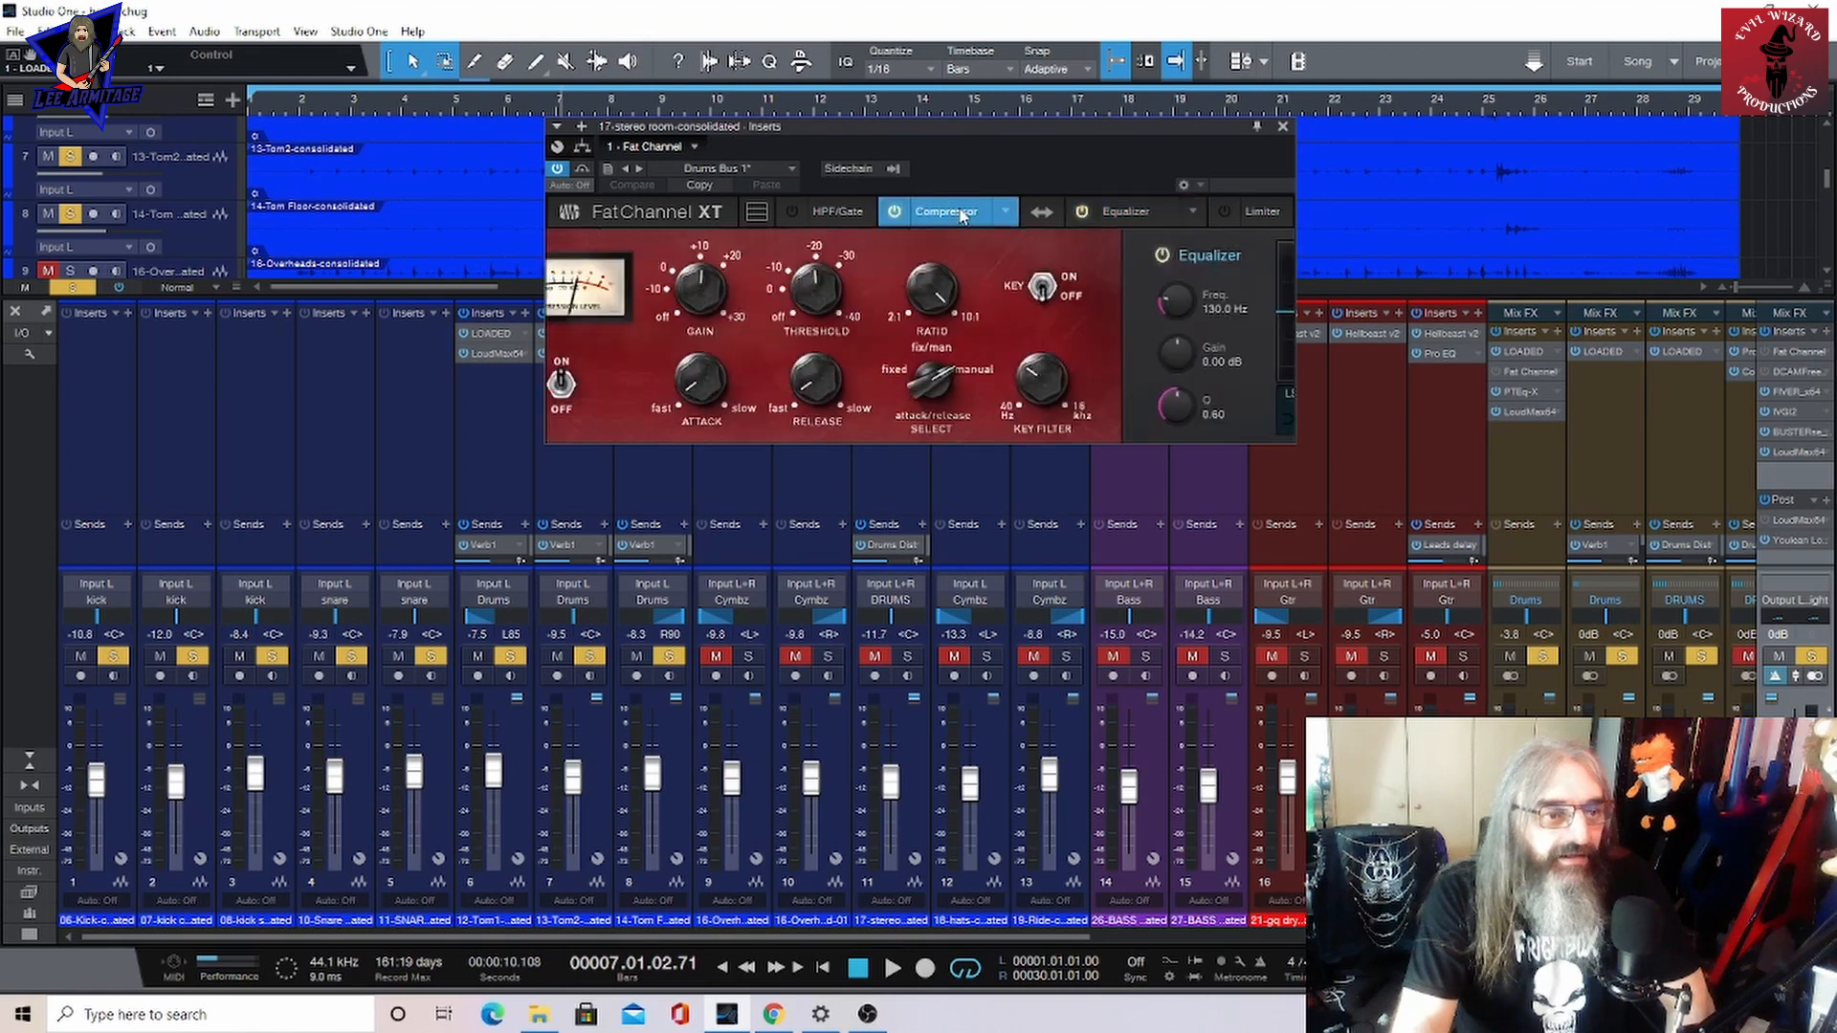
click(1114, 207)
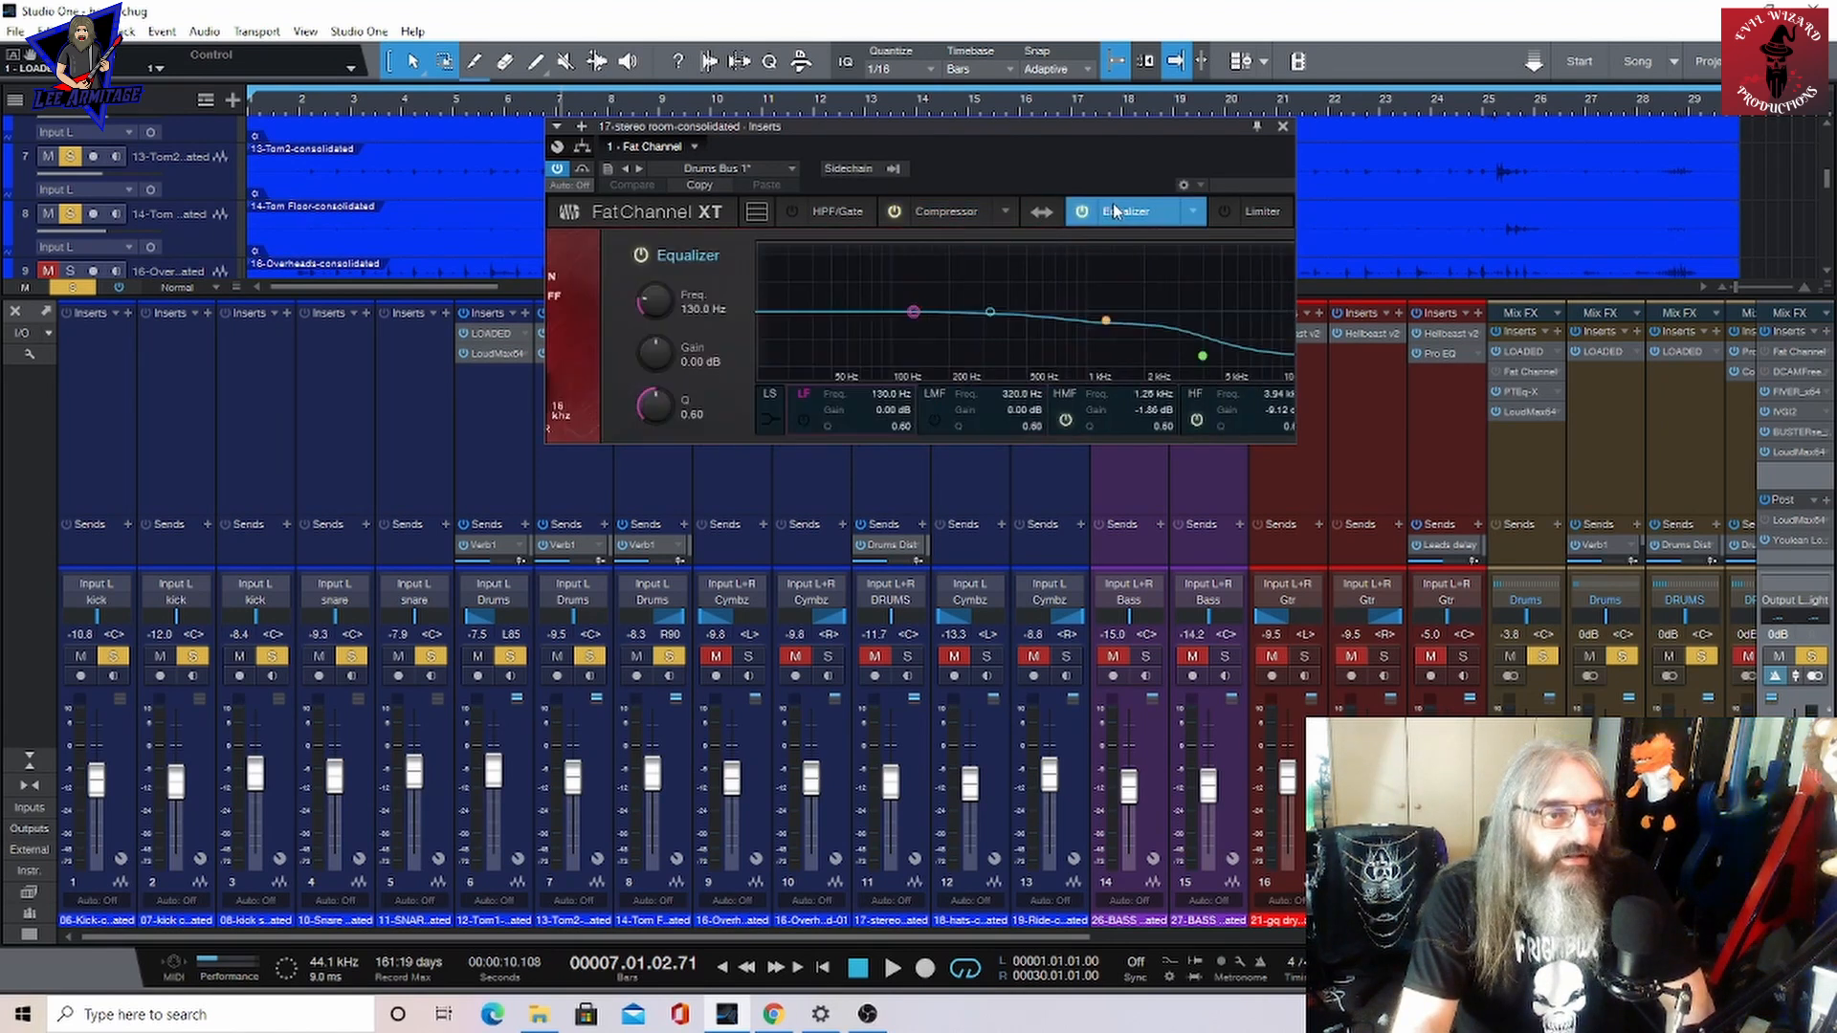
click(1283, 126)
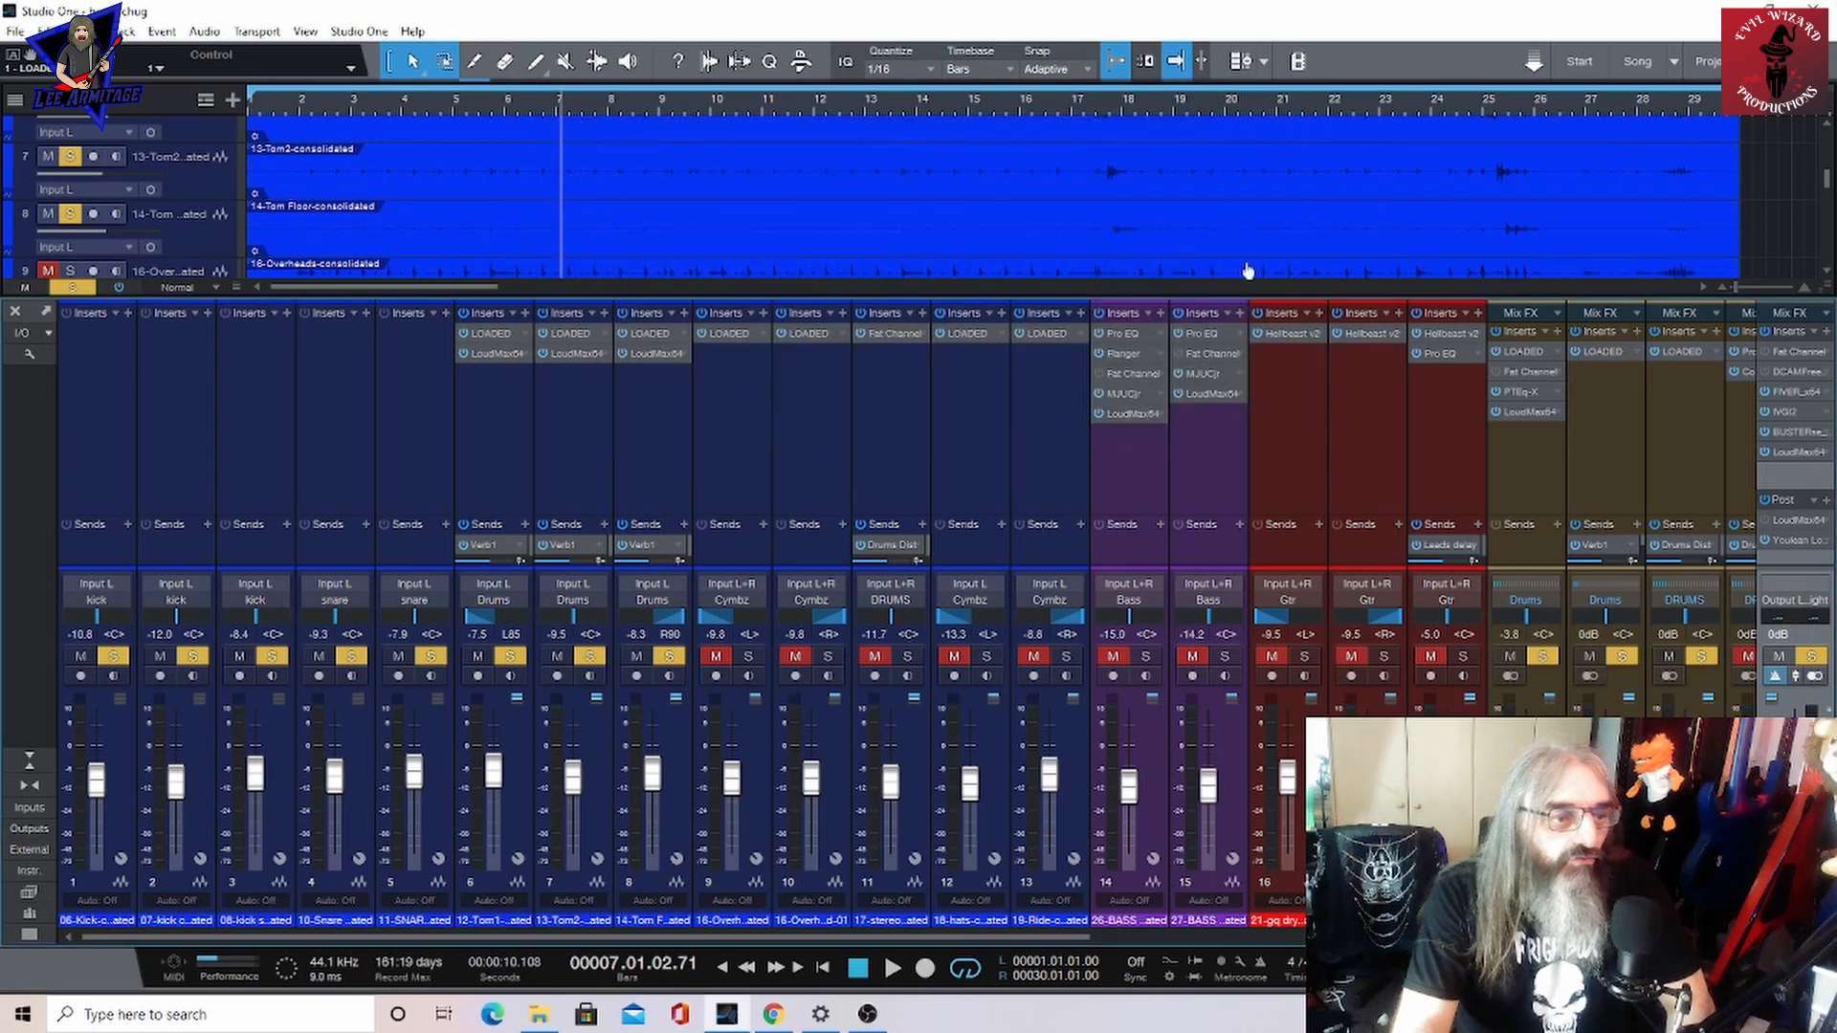
Solo the Cymbz bus and examine its Pro EQ and Compressor inserts
scroll(882, 503, right, 5)
click(670, 354)
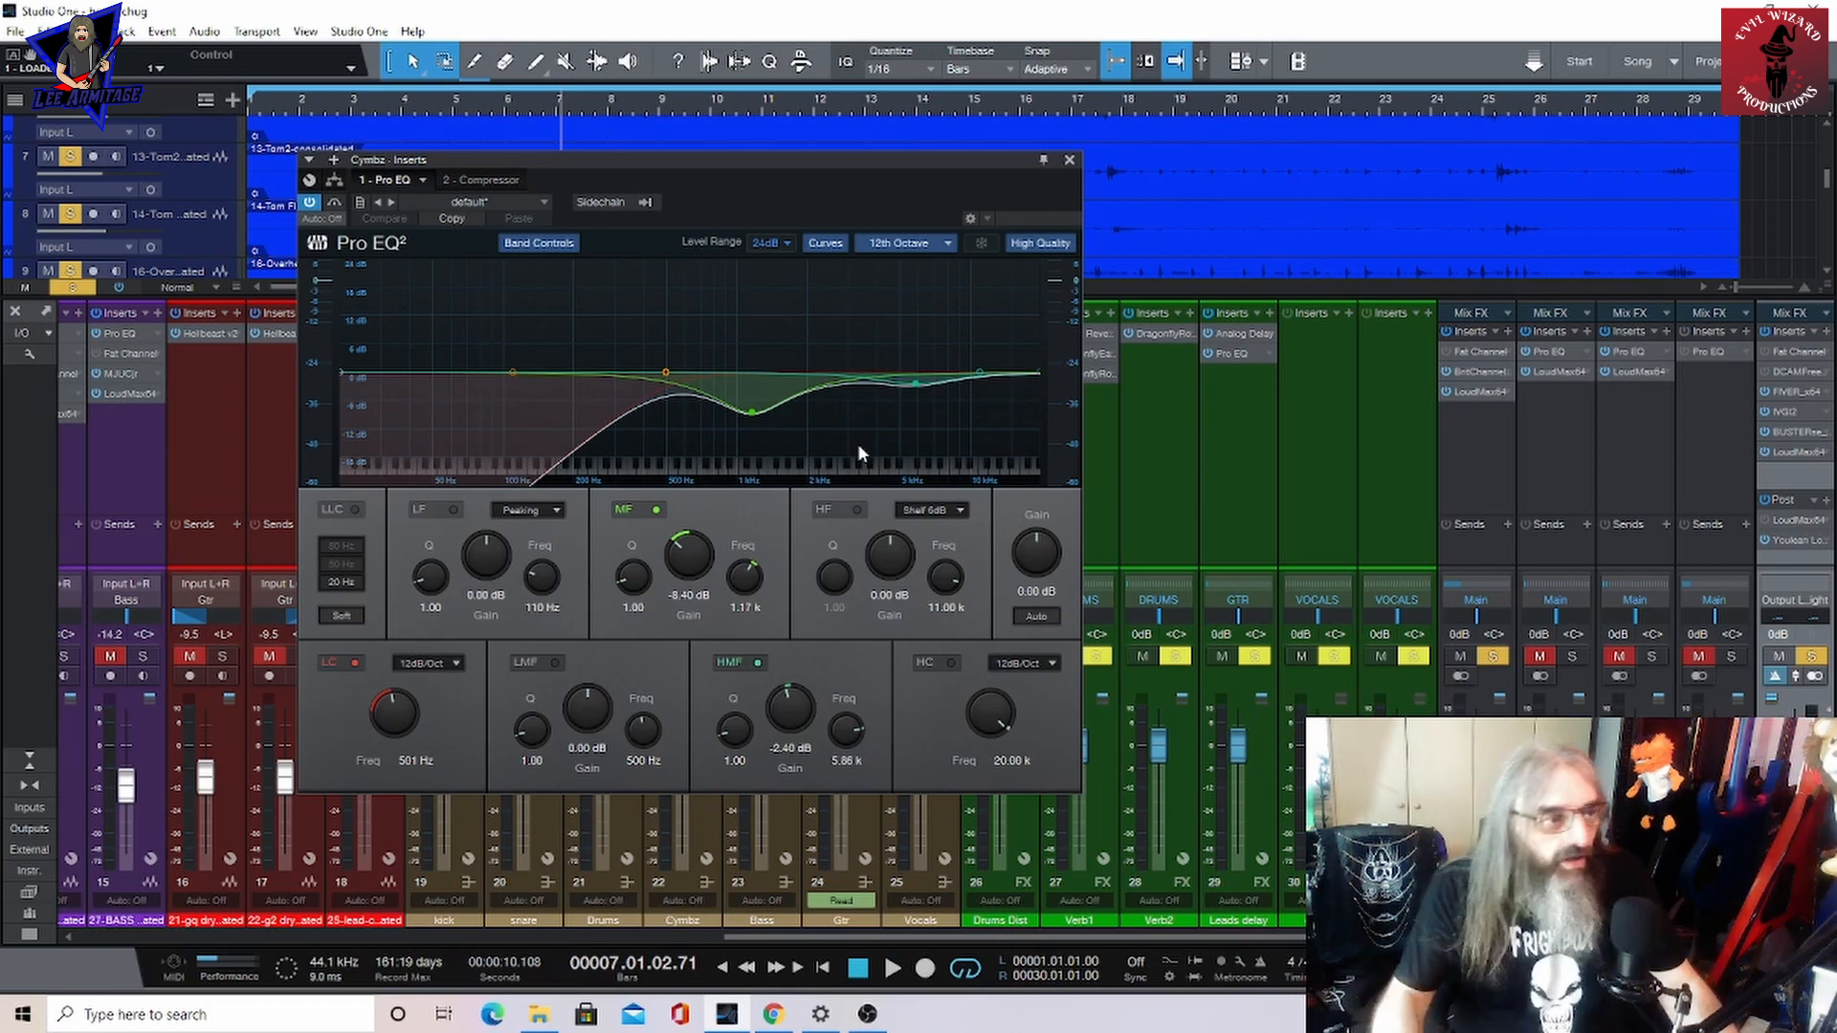
click(488, 181)
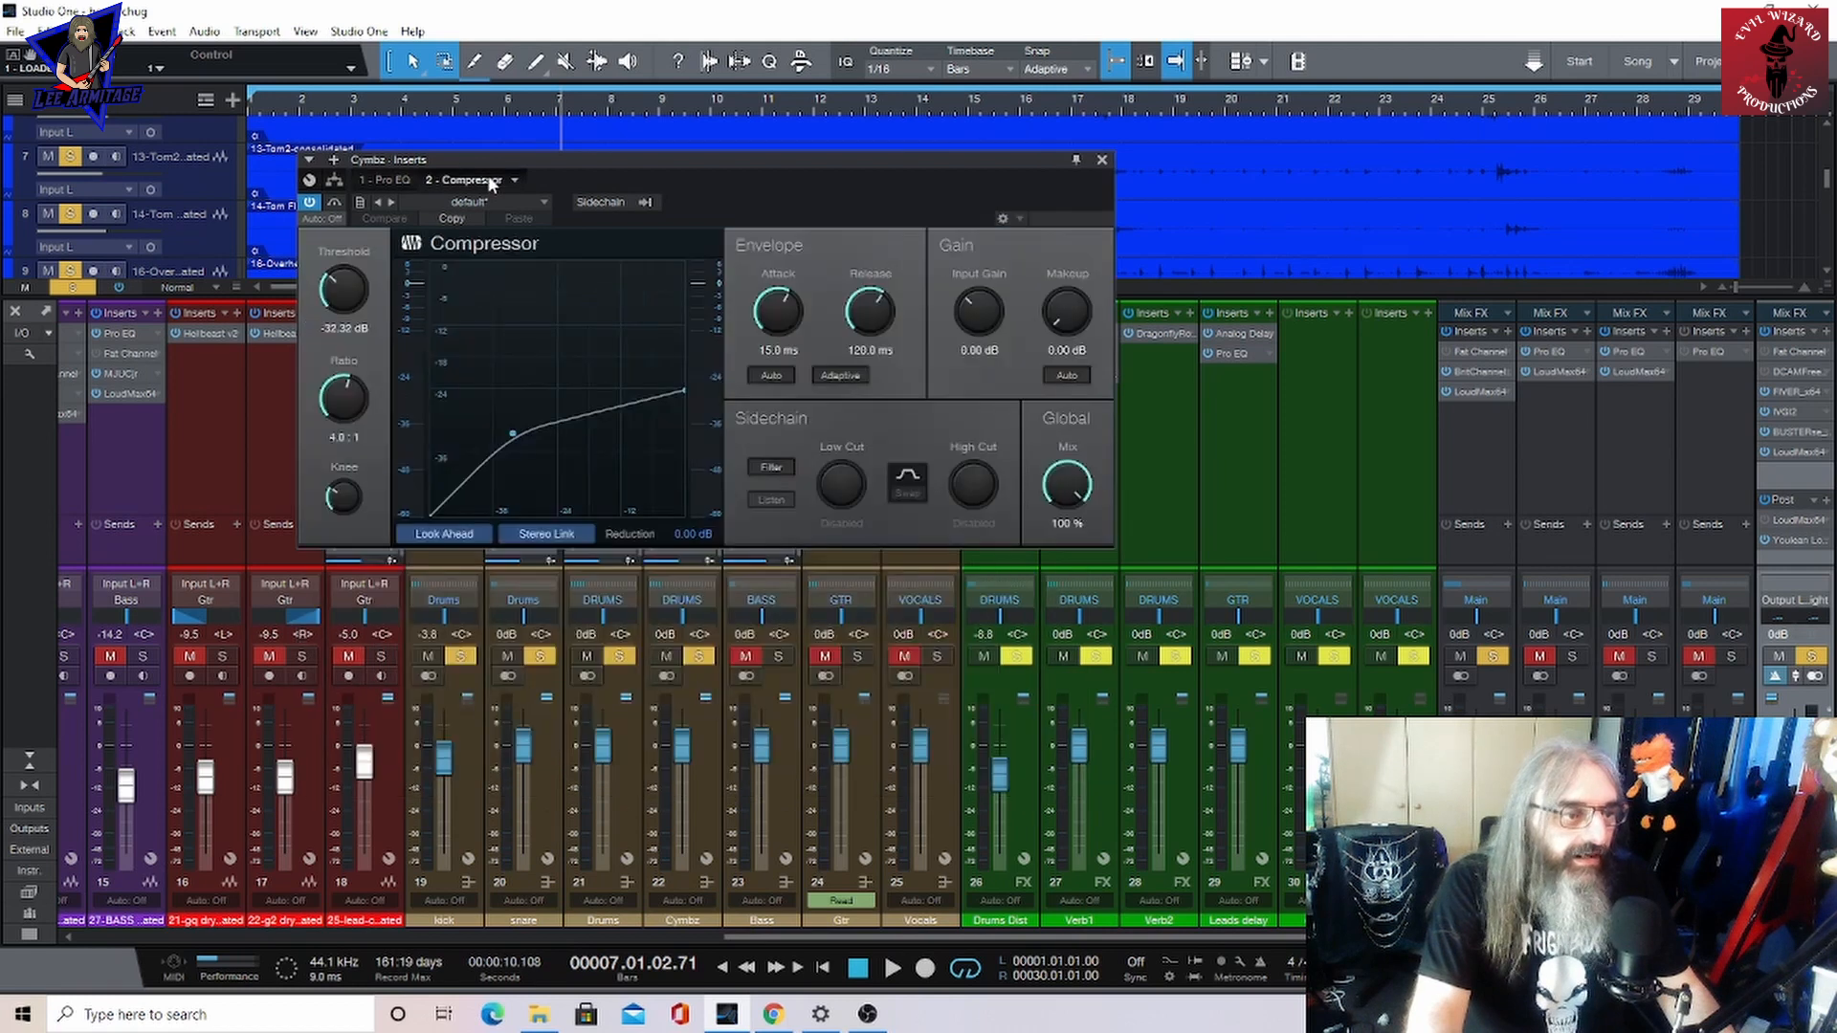
click(1102, 159)
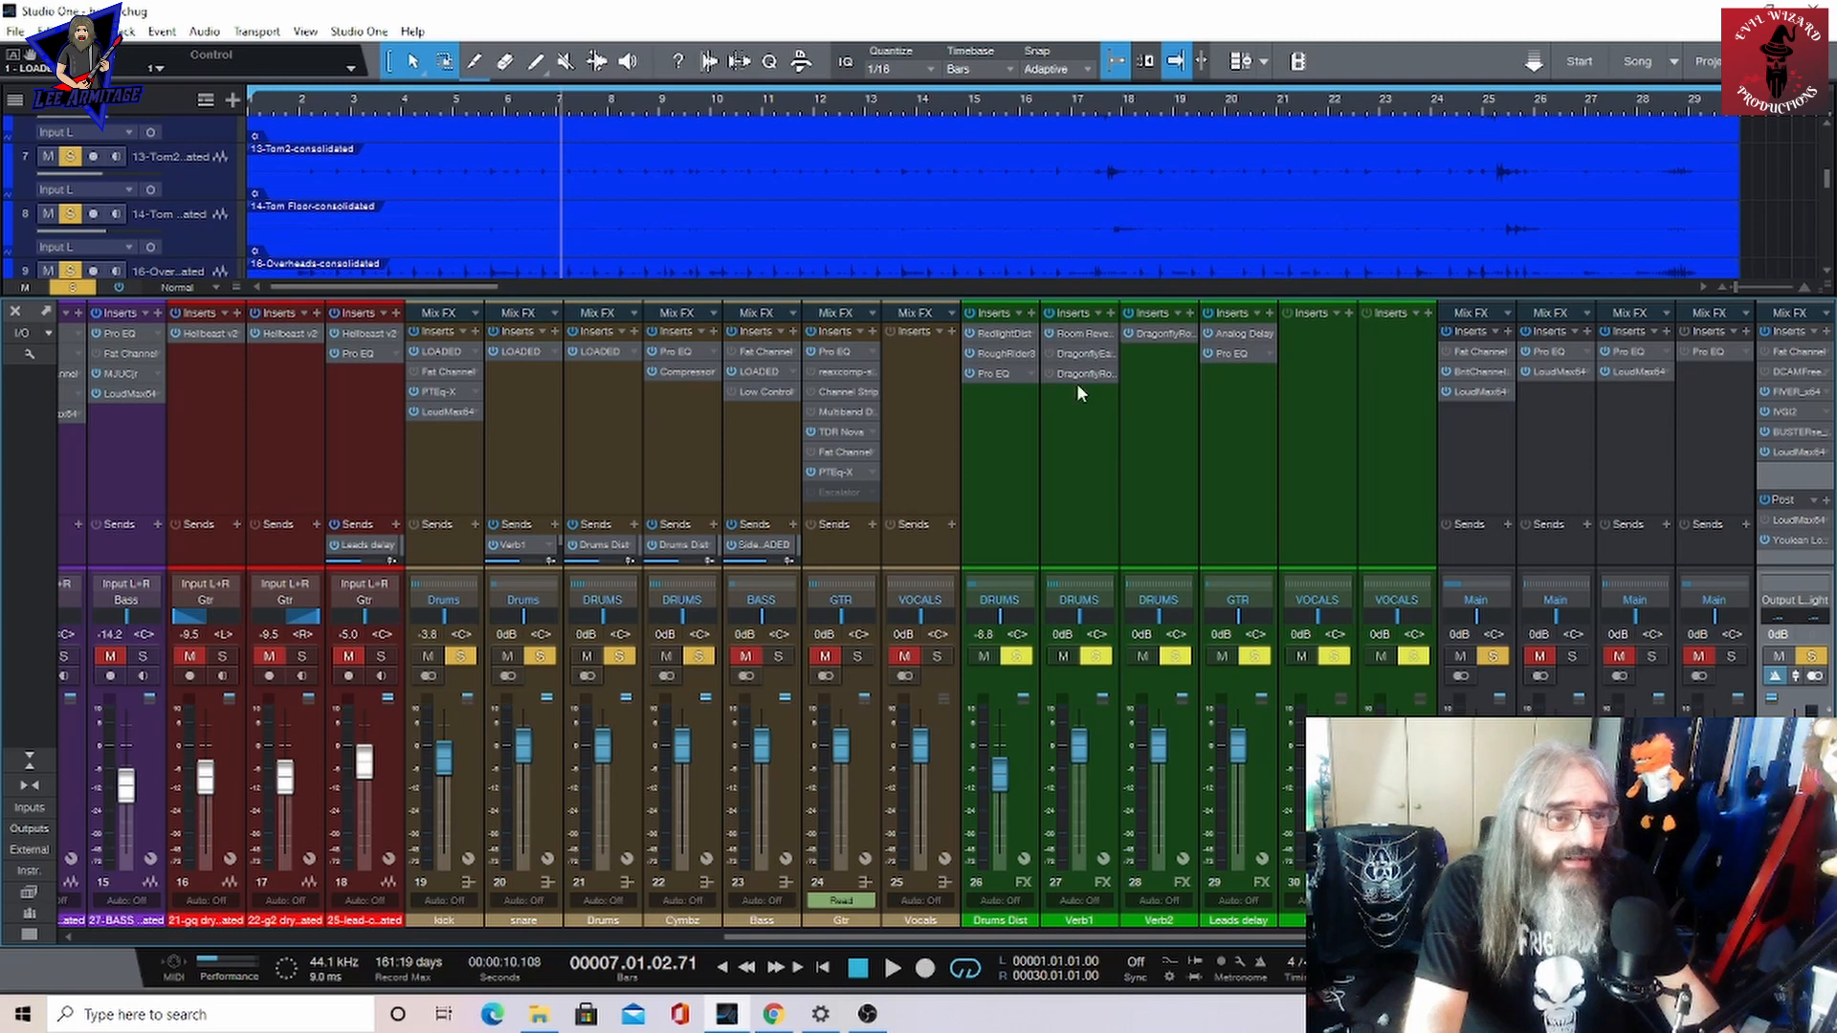
Examine the RedlightDist, RoughRider3 and Pro EQ inserts on the Drums Dist effects channel
click(999, 335)
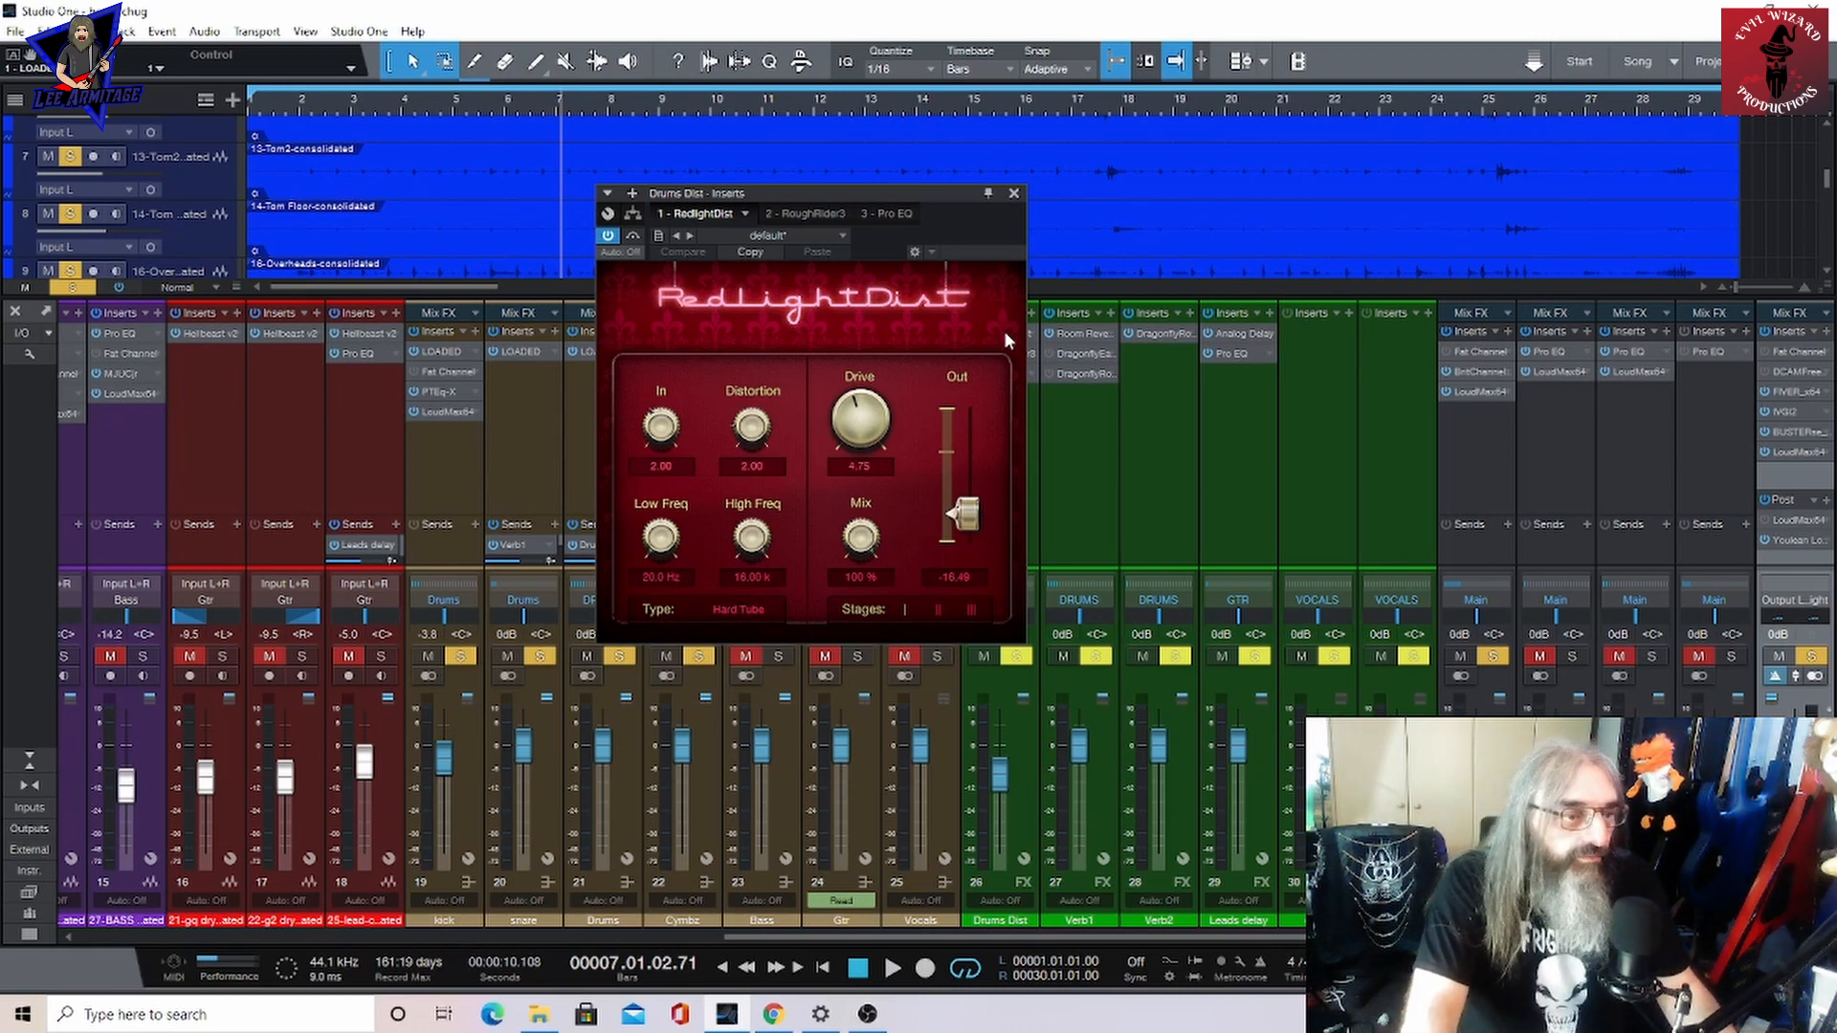
click(817, 211)
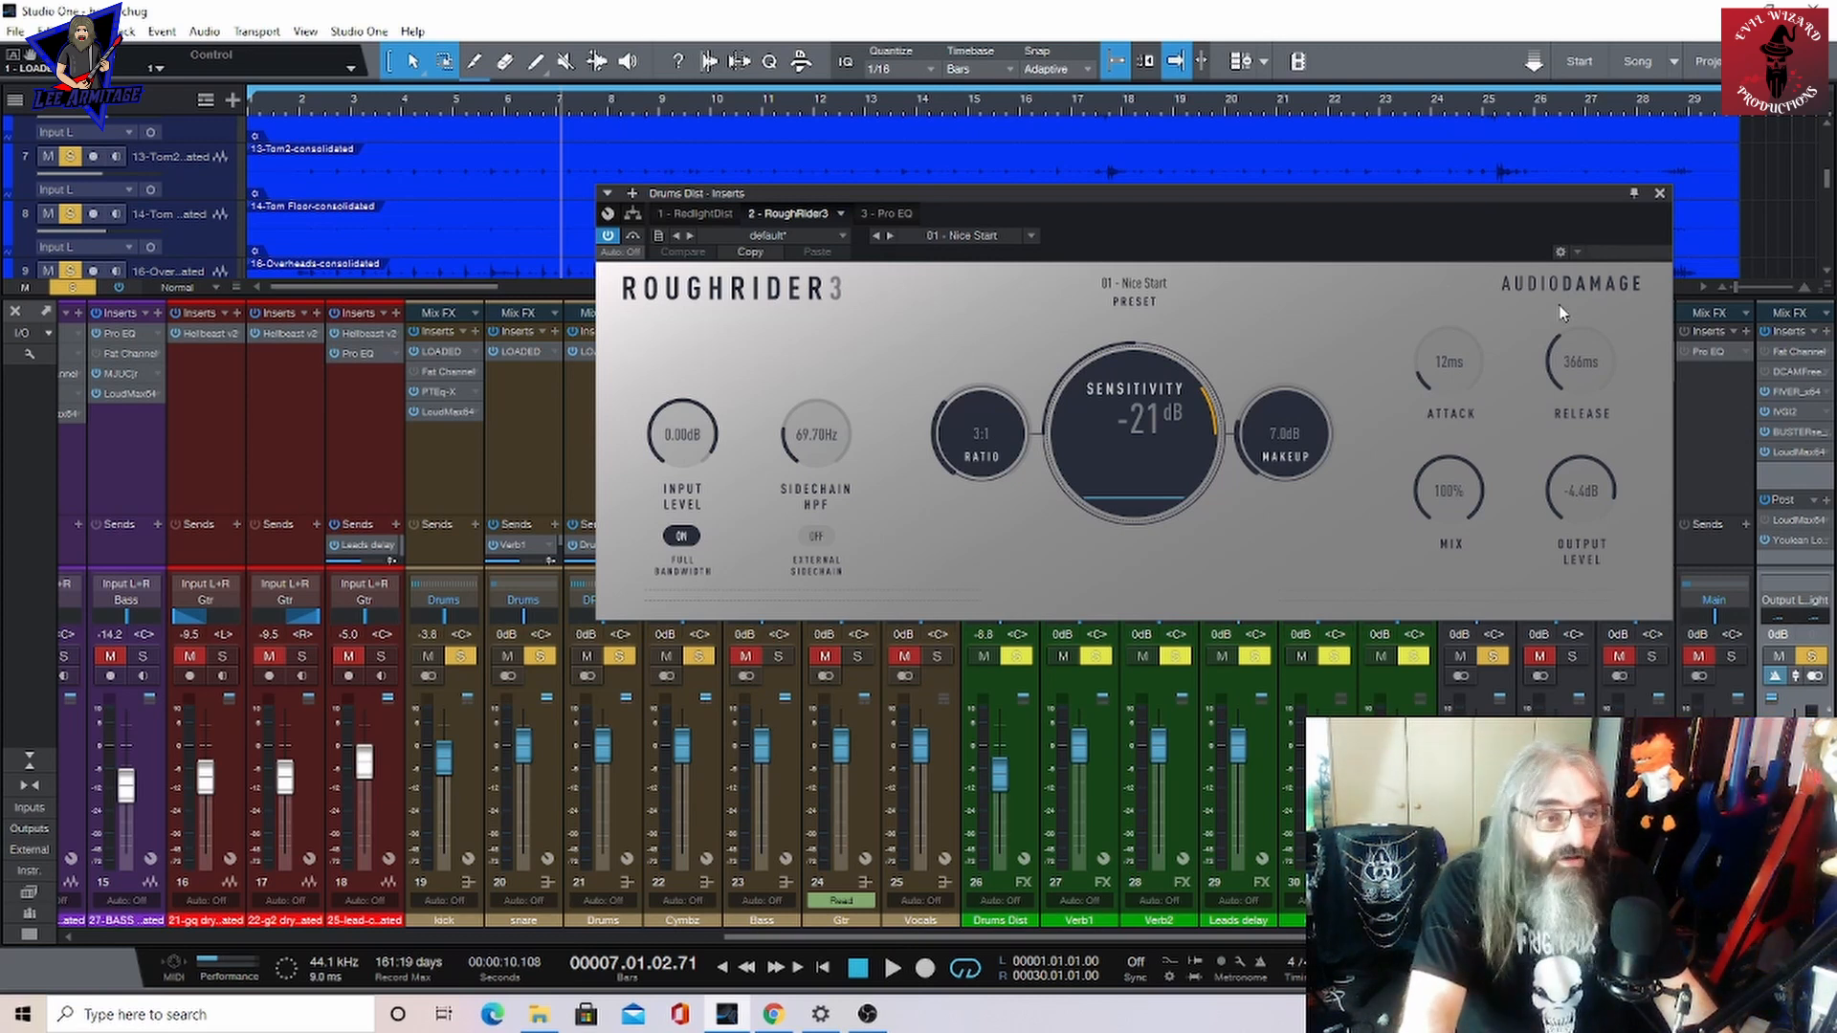
click(884, 213)
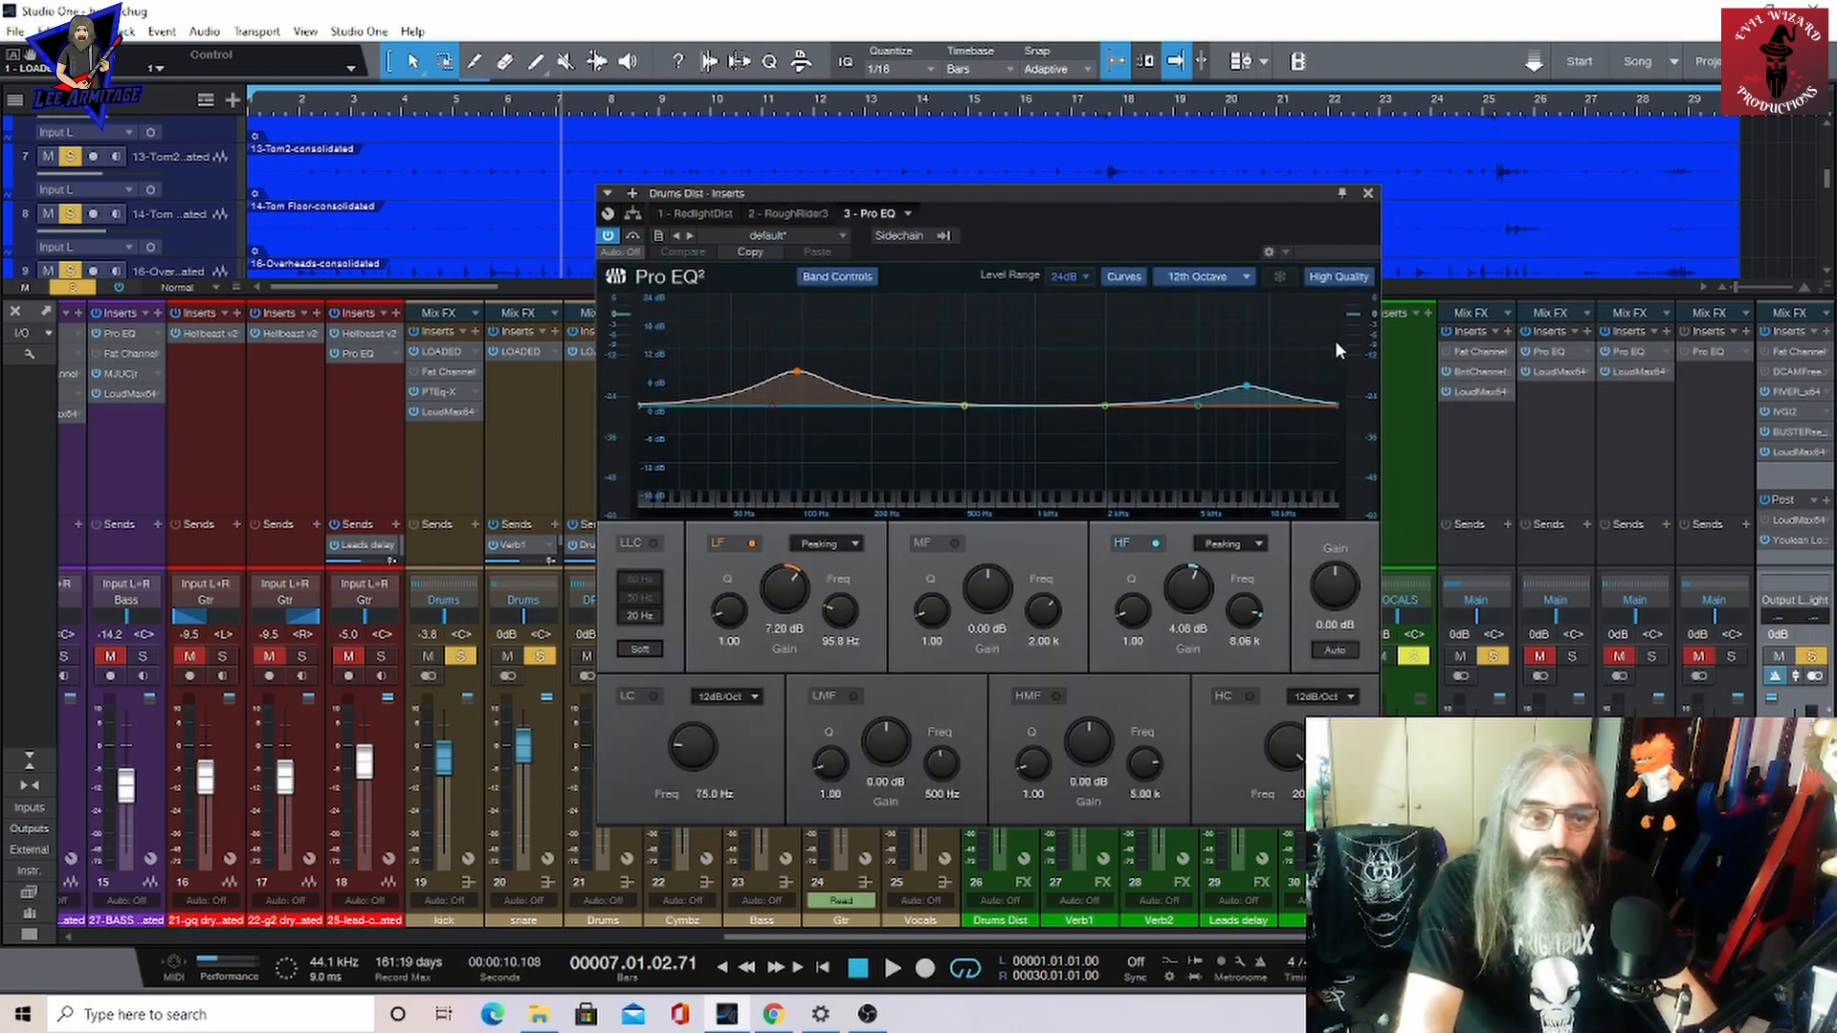
click(784, 215)
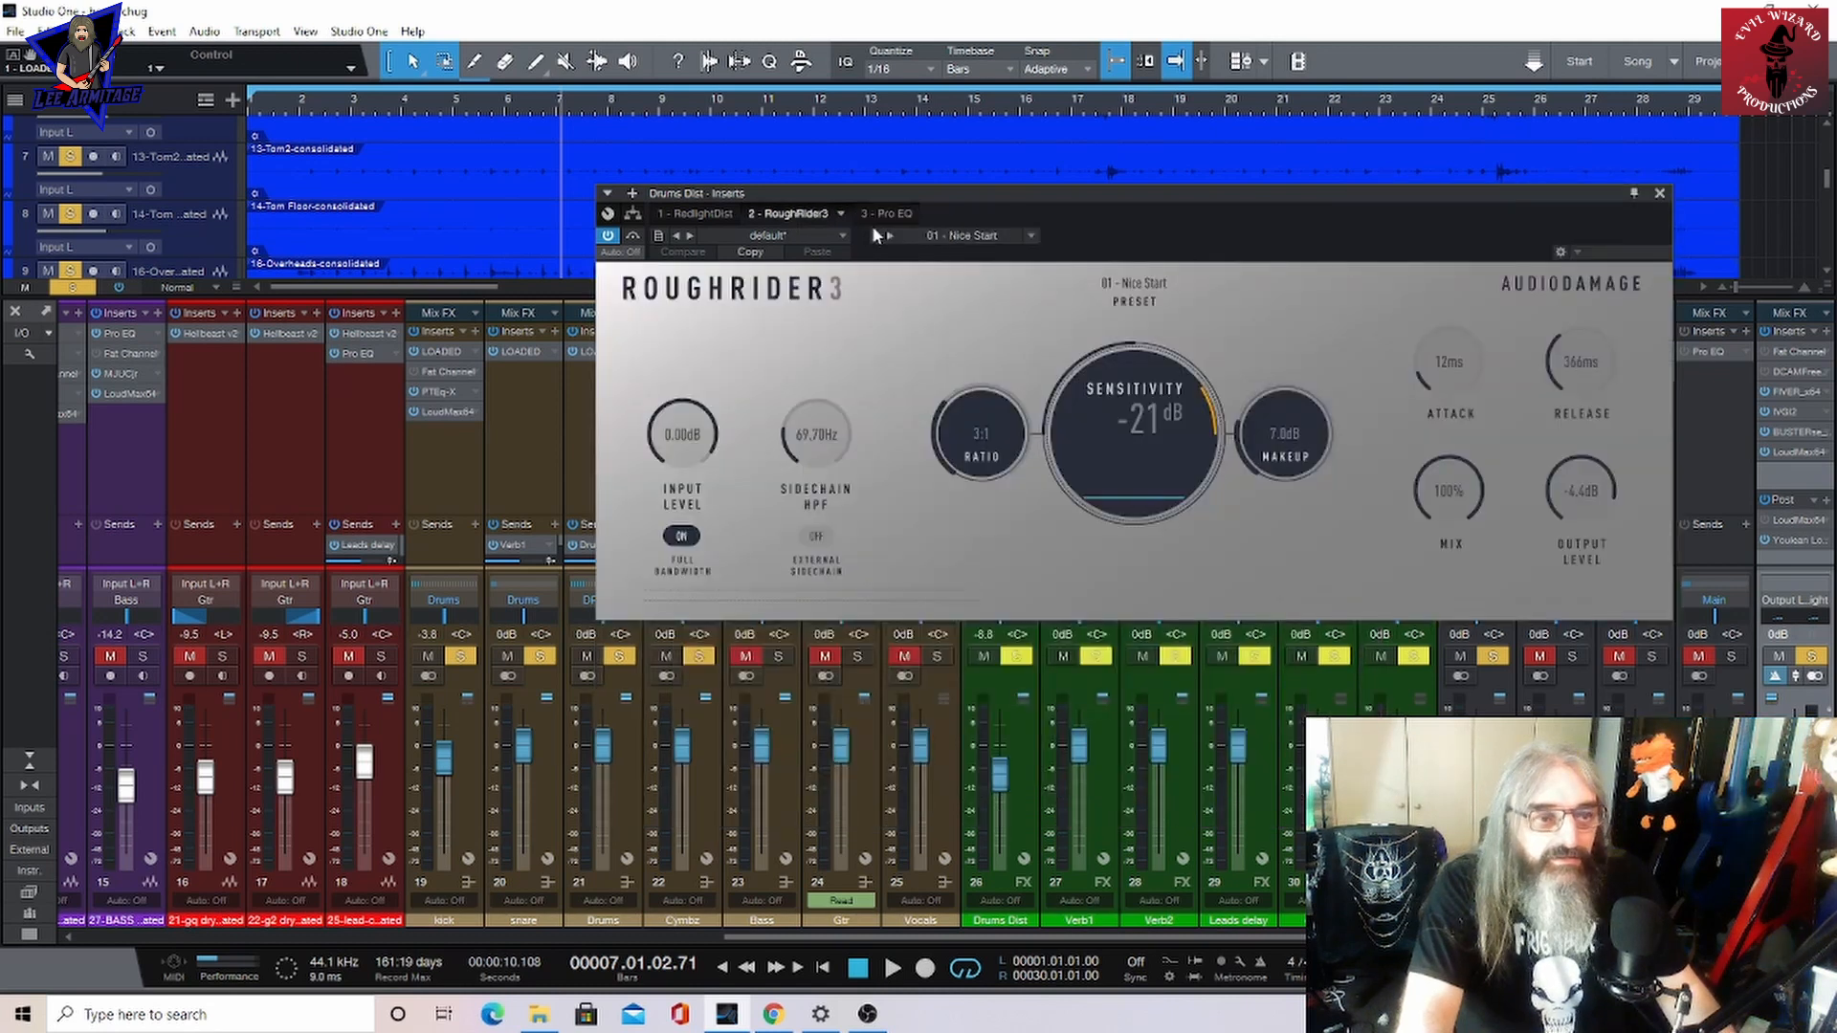
click(880, 212)
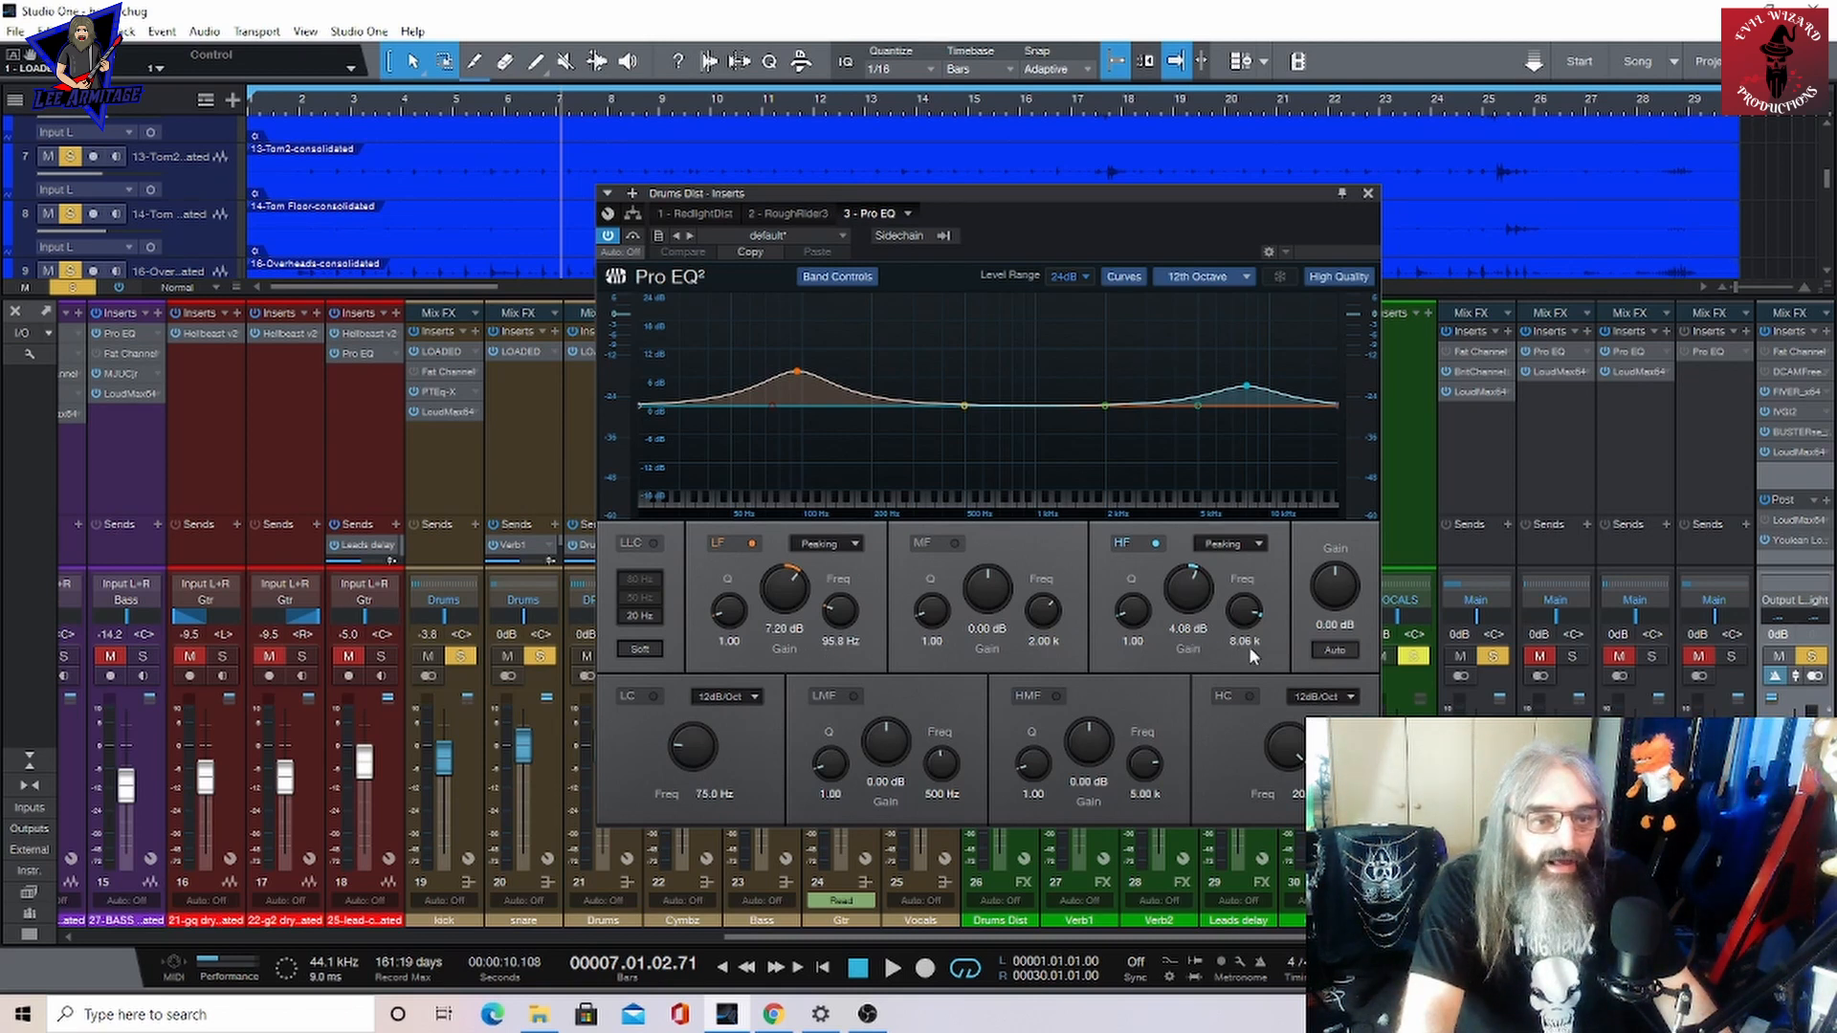
click(1369, 193)
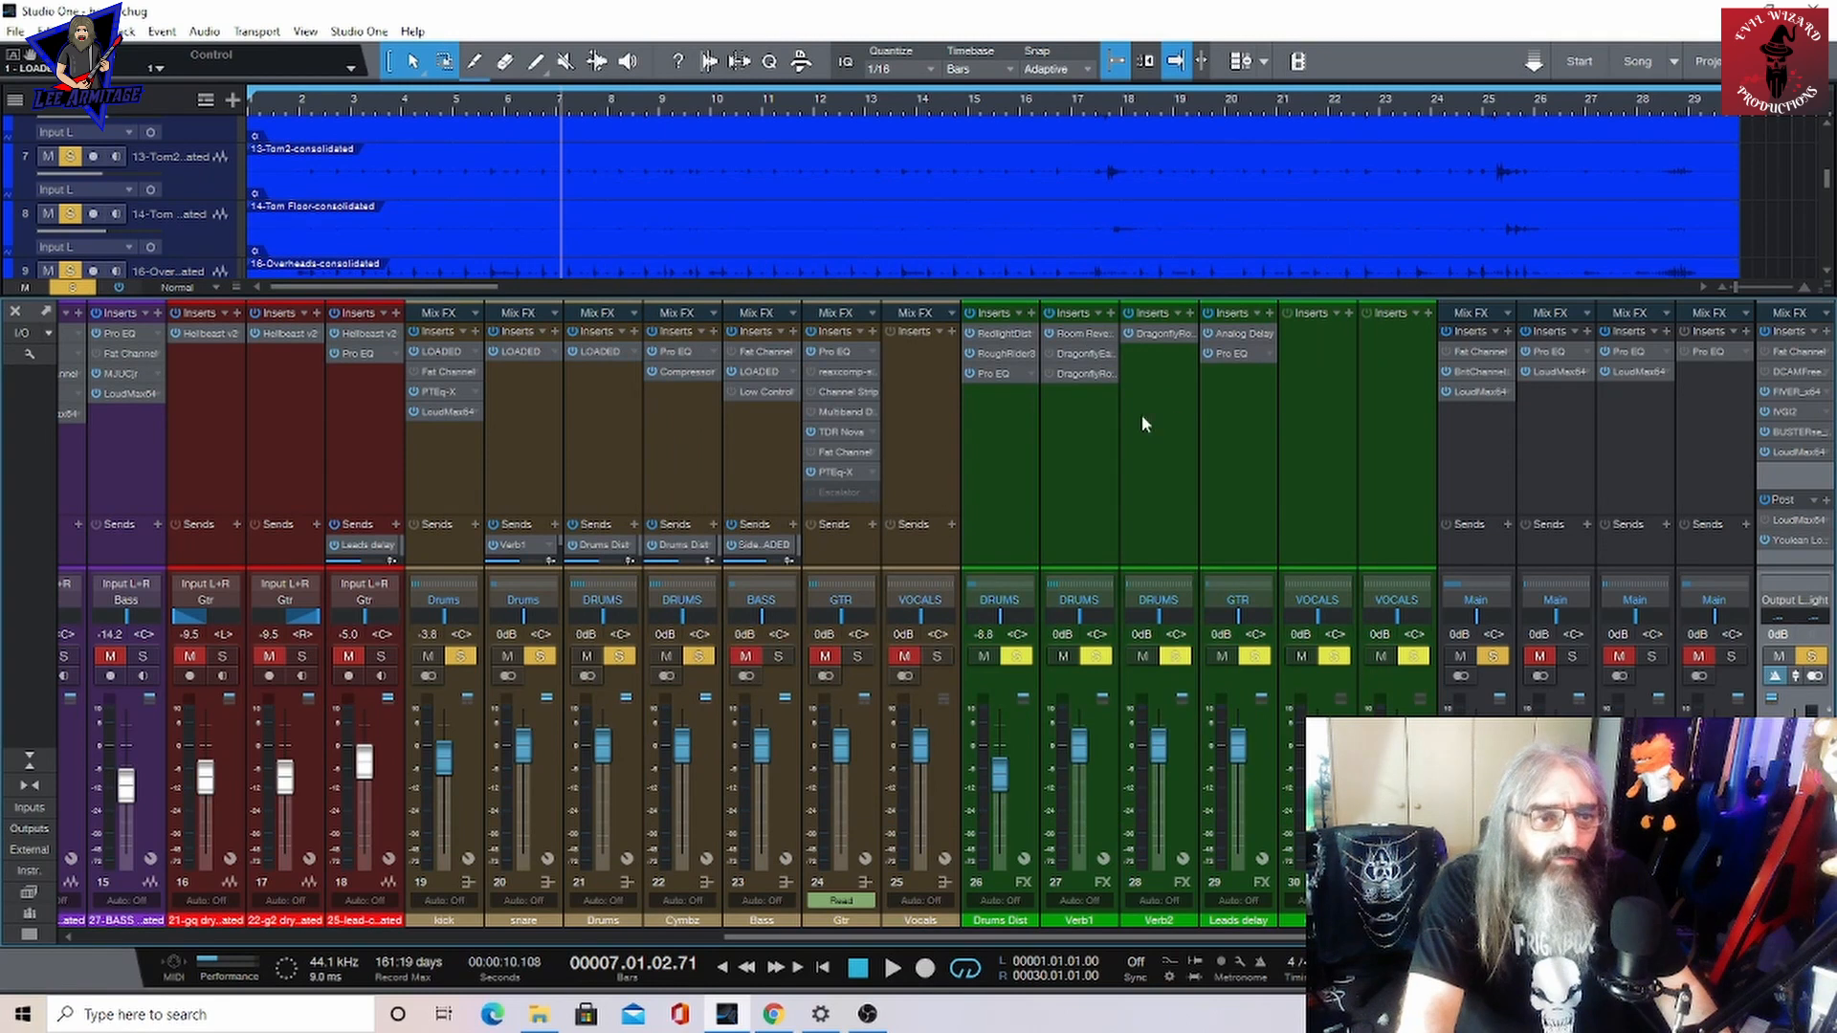
Examine the Room Reverb and Dragonfly reverb inserts on the Verb1 and Verb2 effects channels
click(1073, 333)
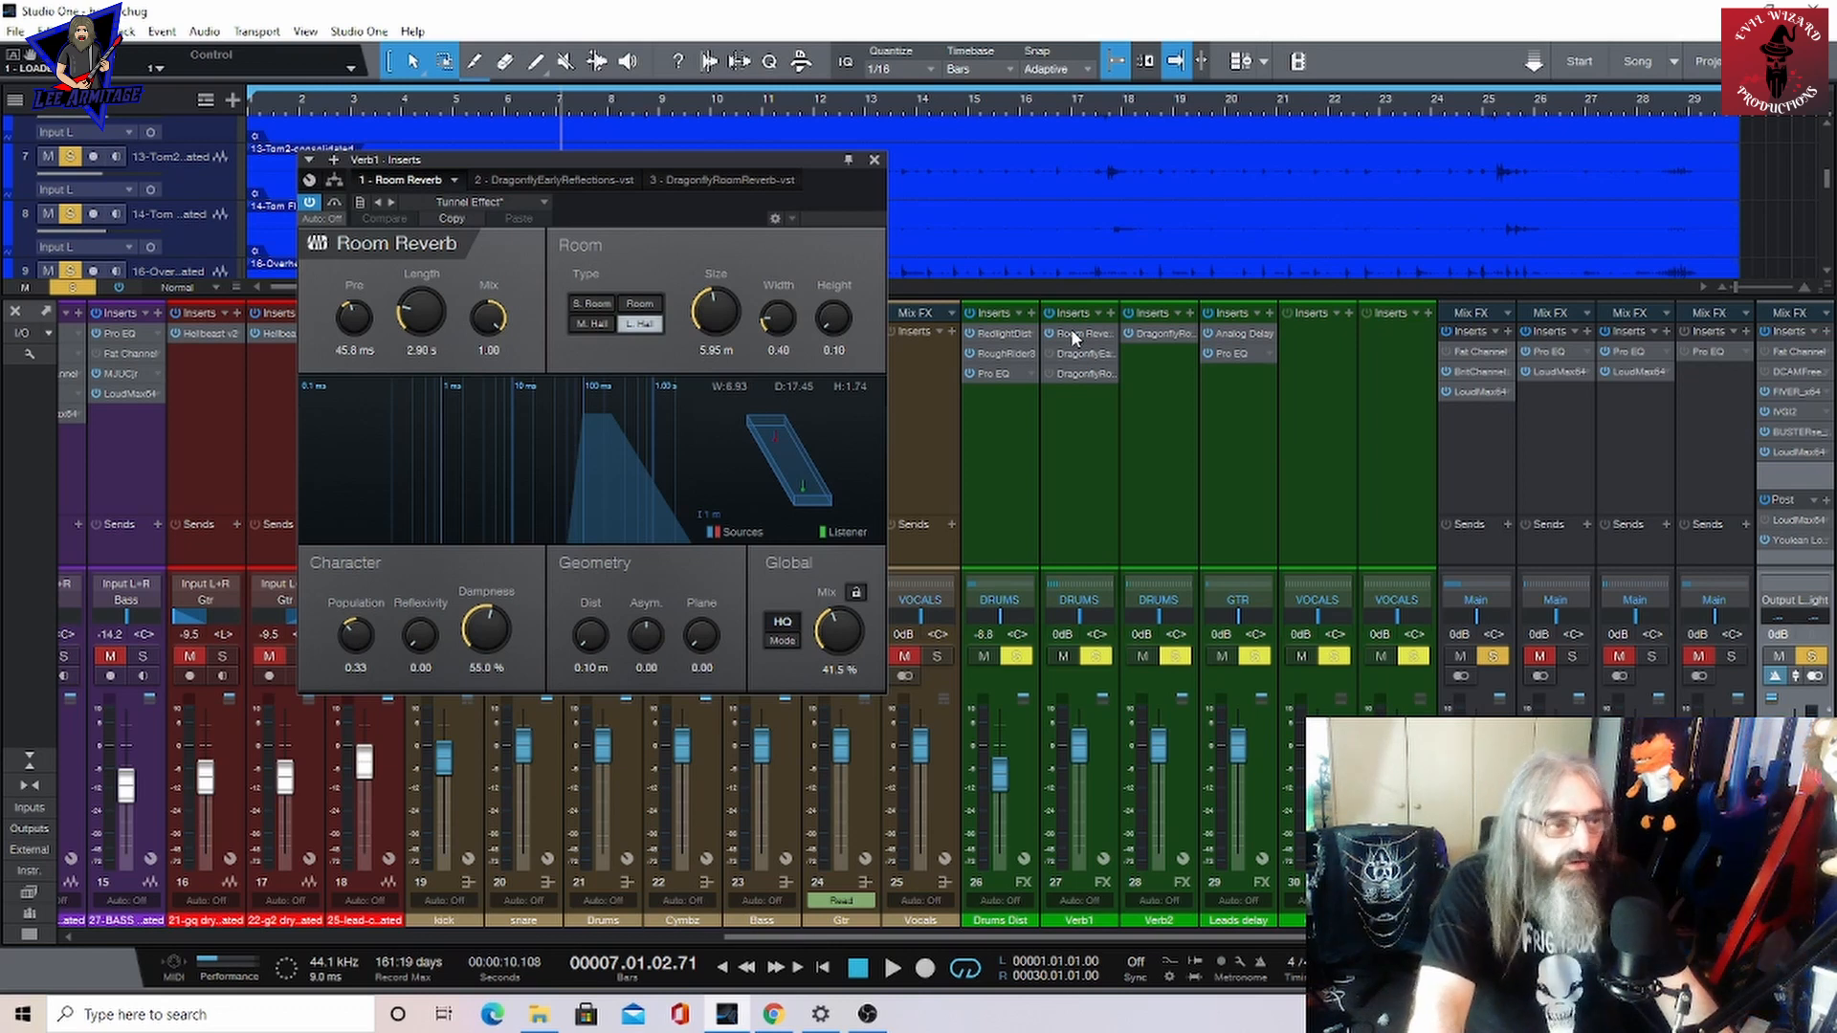
click(586, 176)
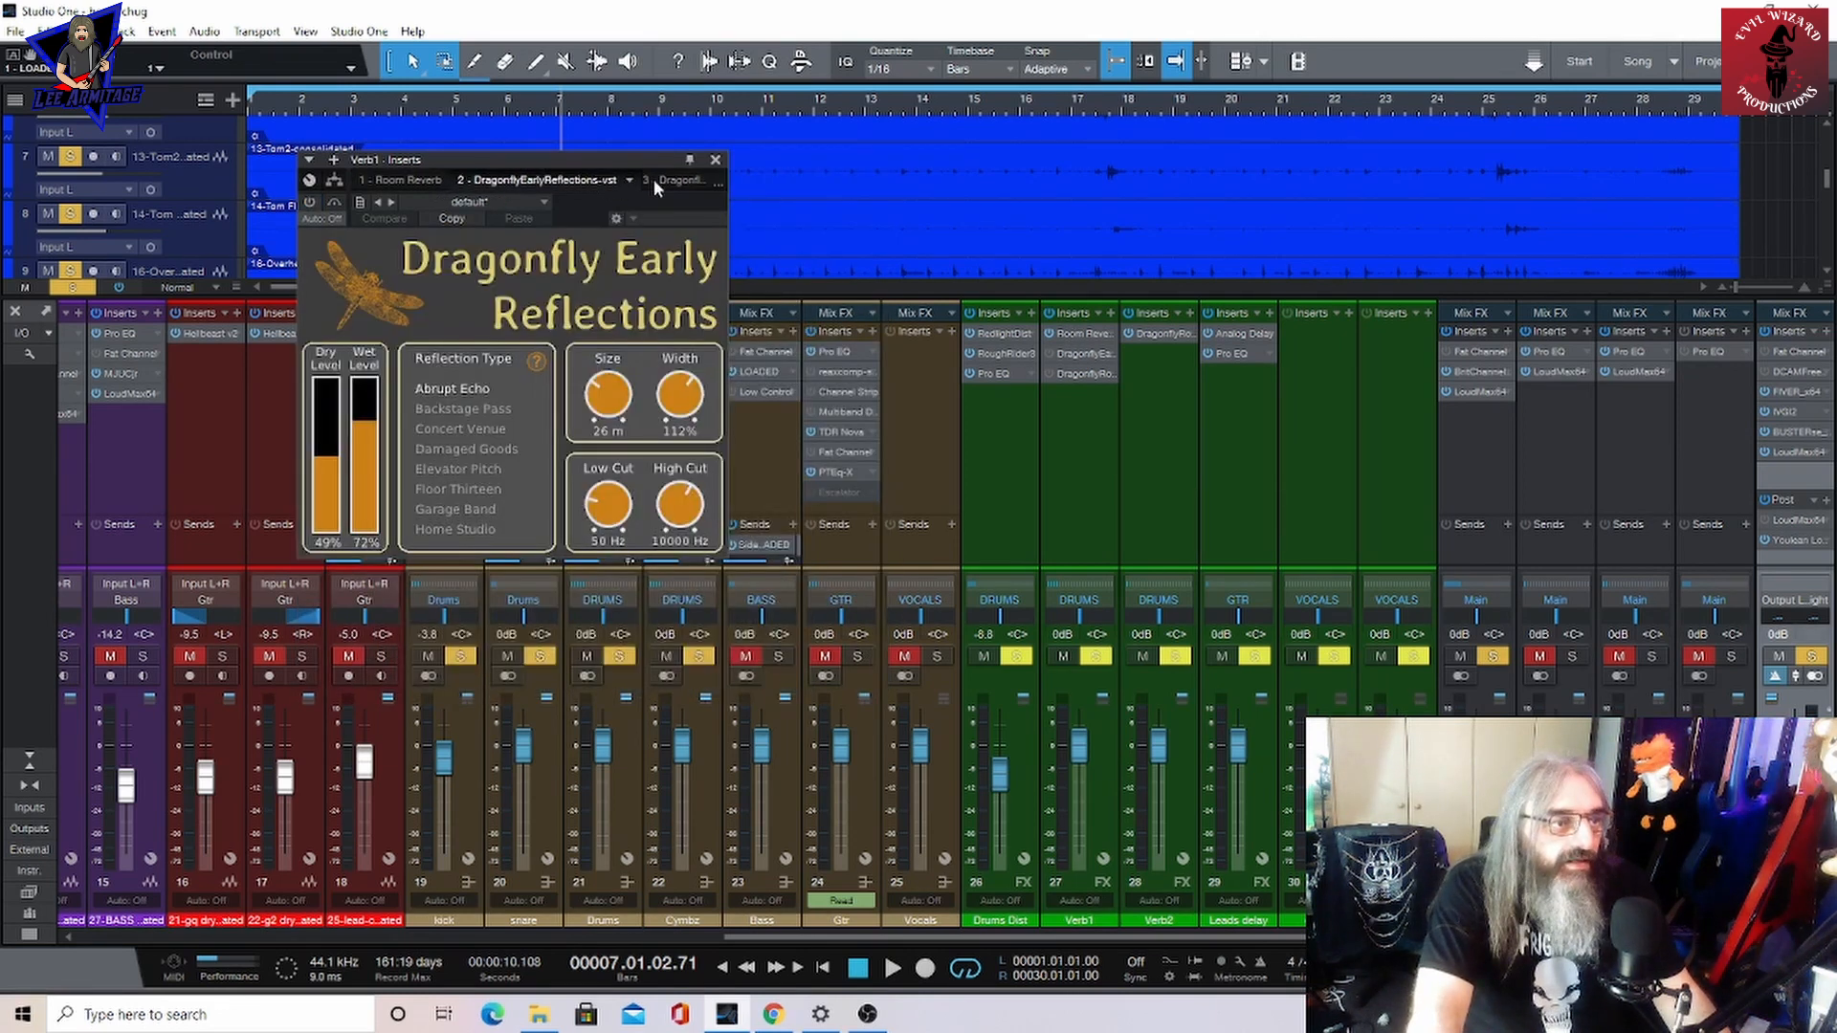
click(664, 180)
click(397, 181)
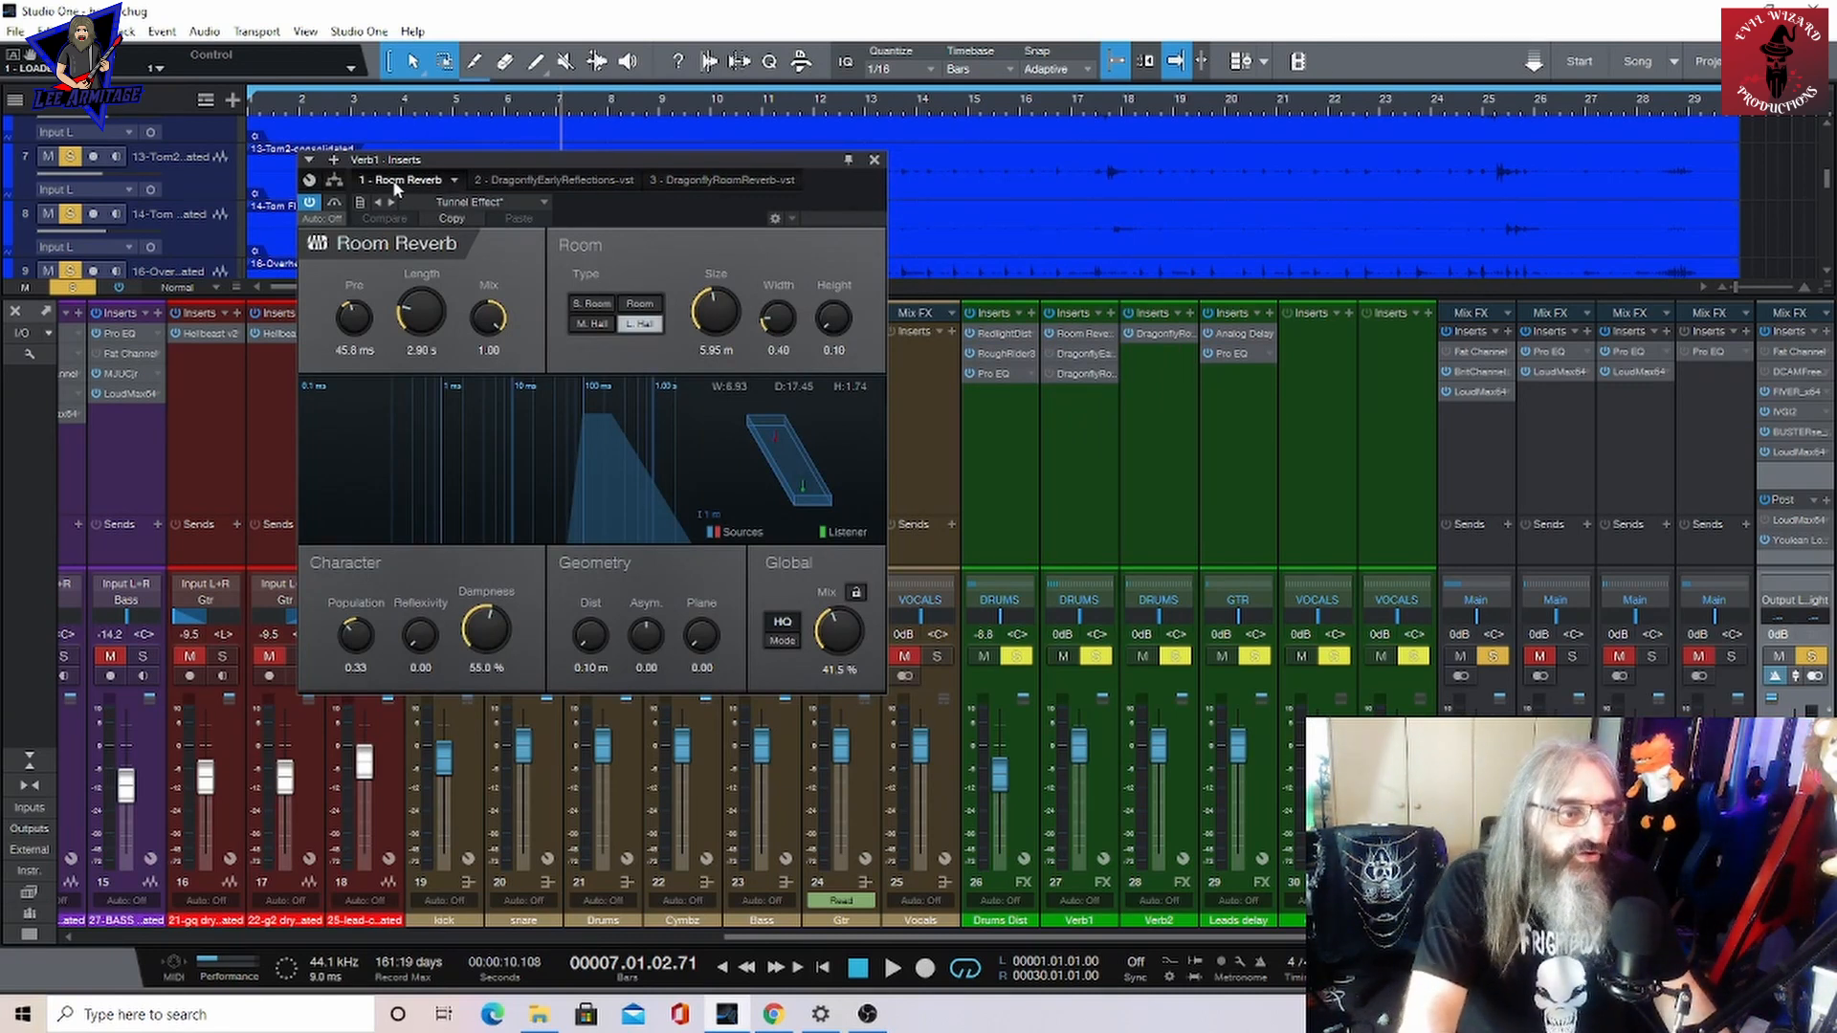
click(1160, 335)
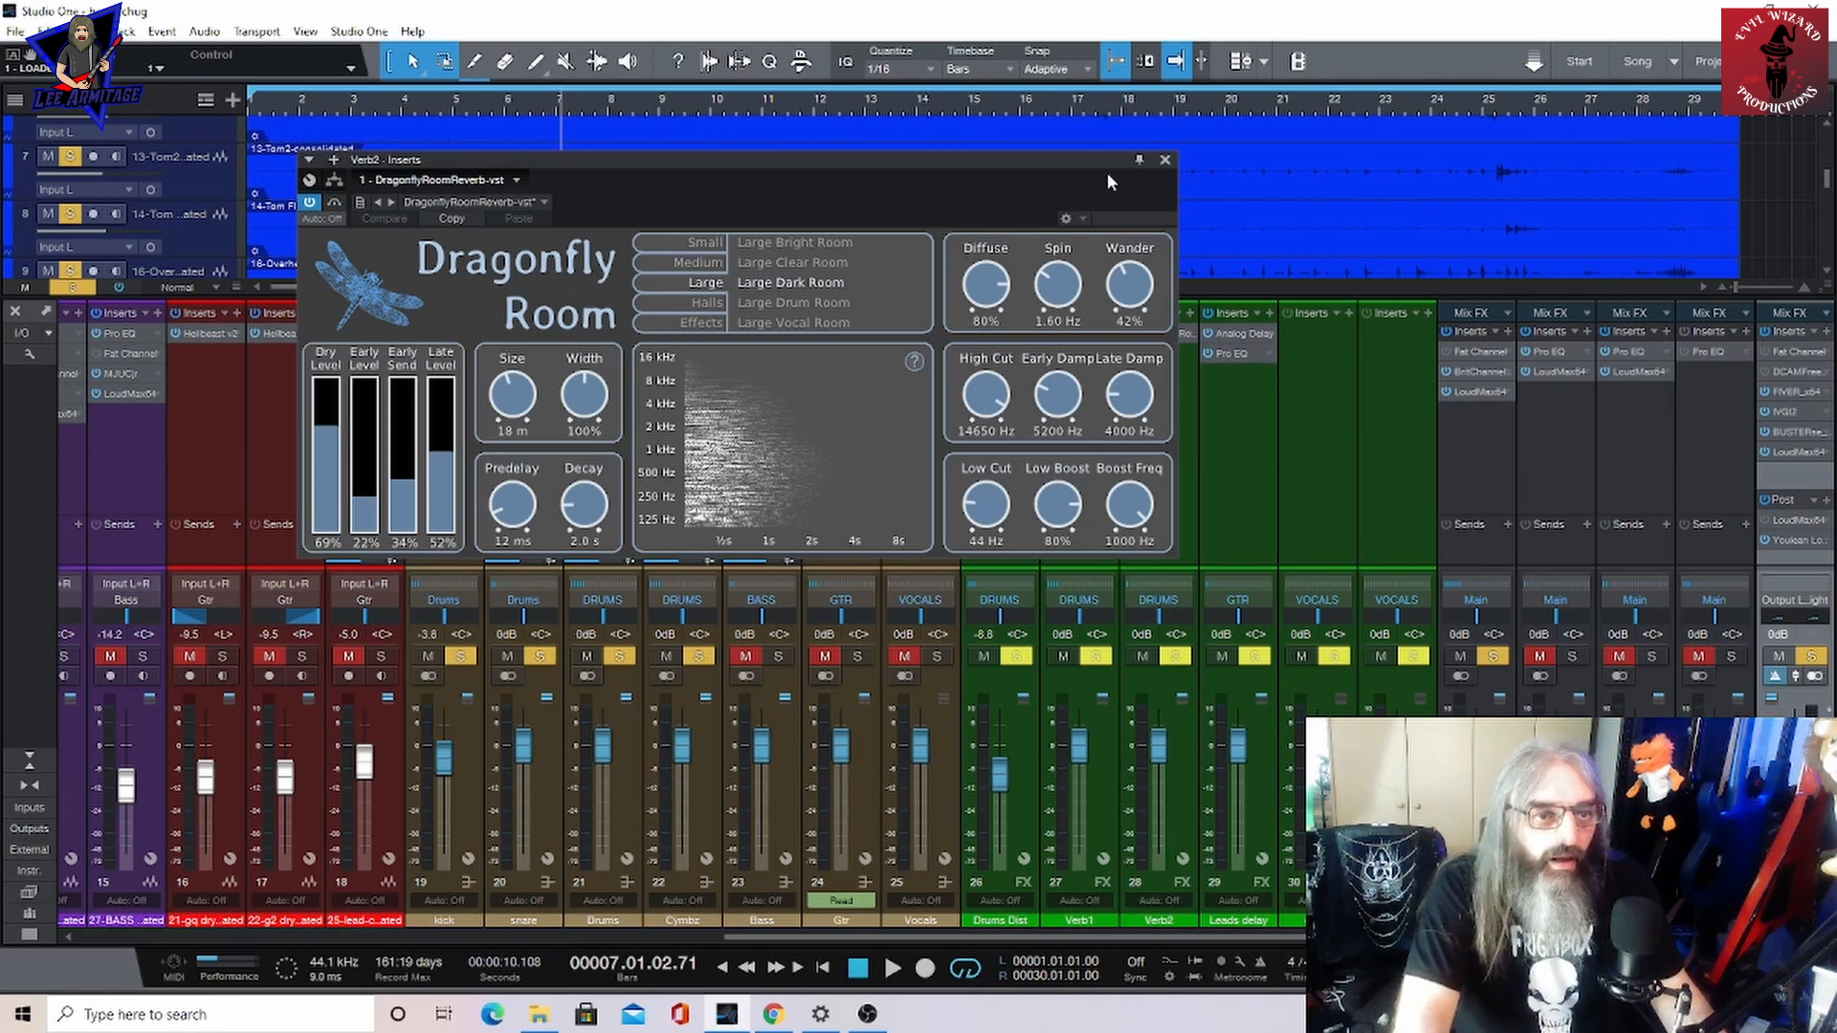
click(1166, 160)
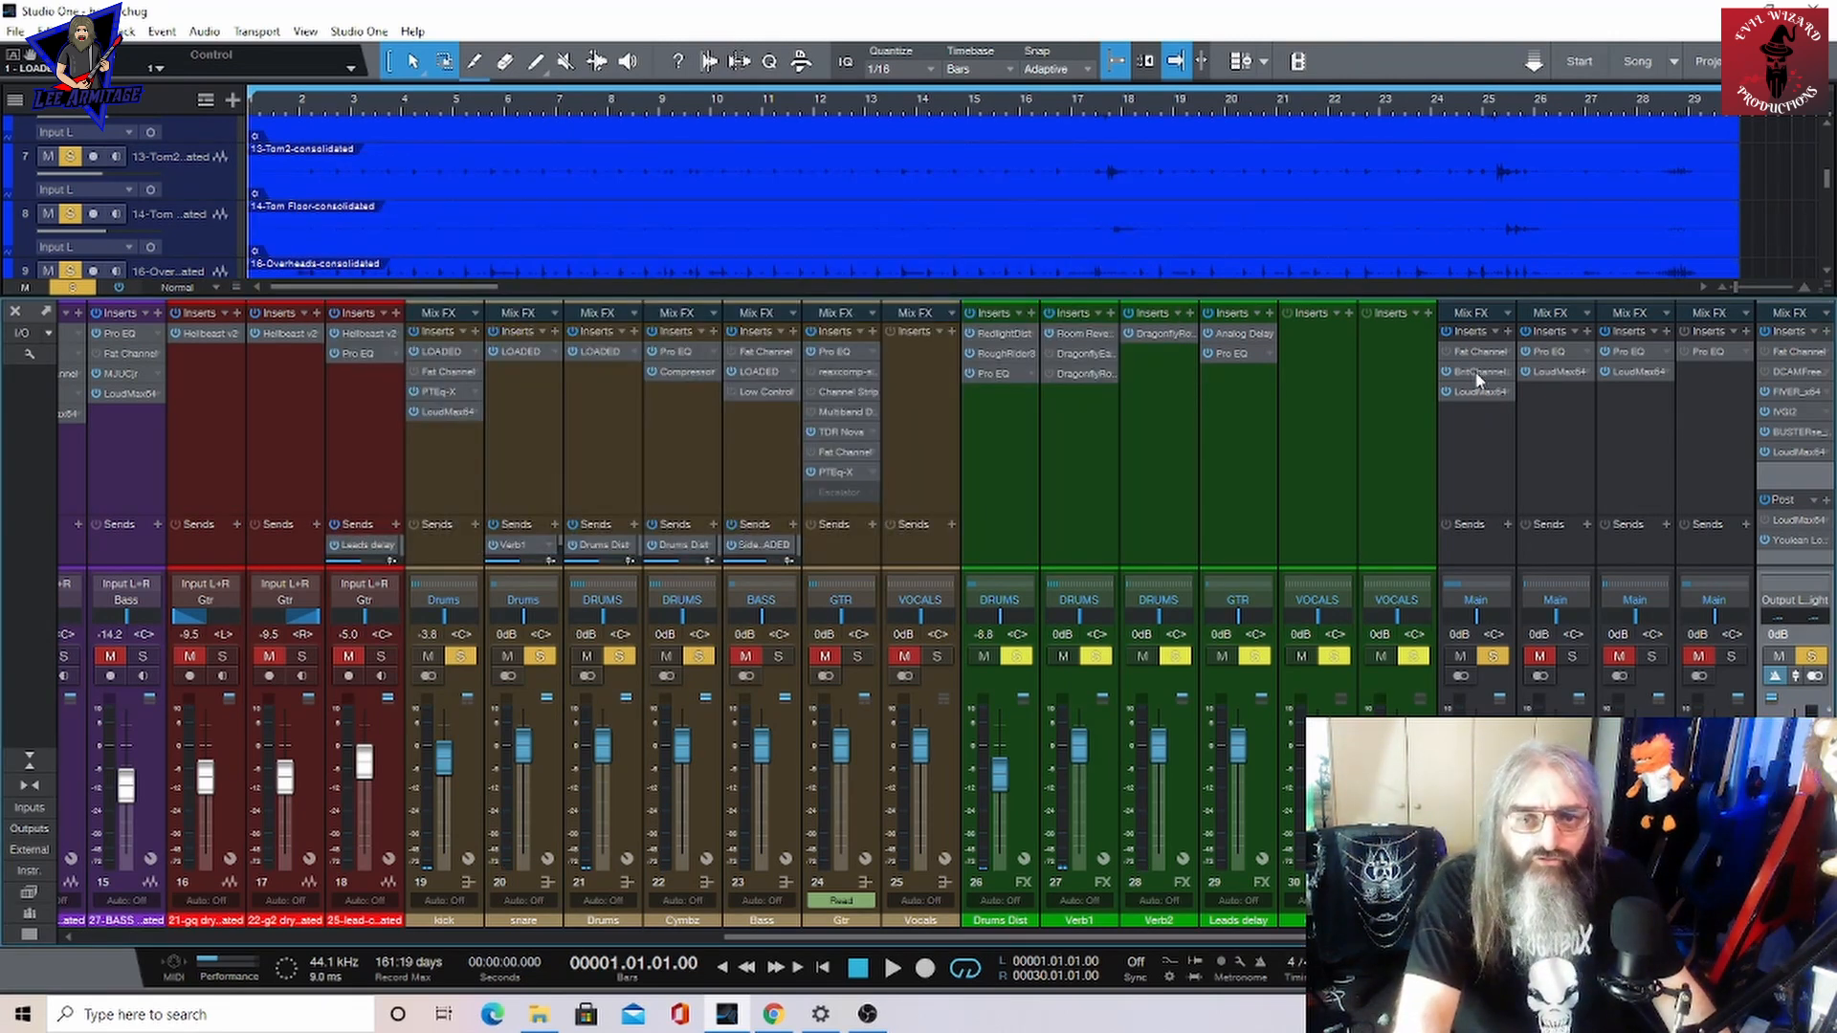
Open the inserts of the main DRUMS bus and examine the equalizer settings in its Fat Channel
click(1479, 373)
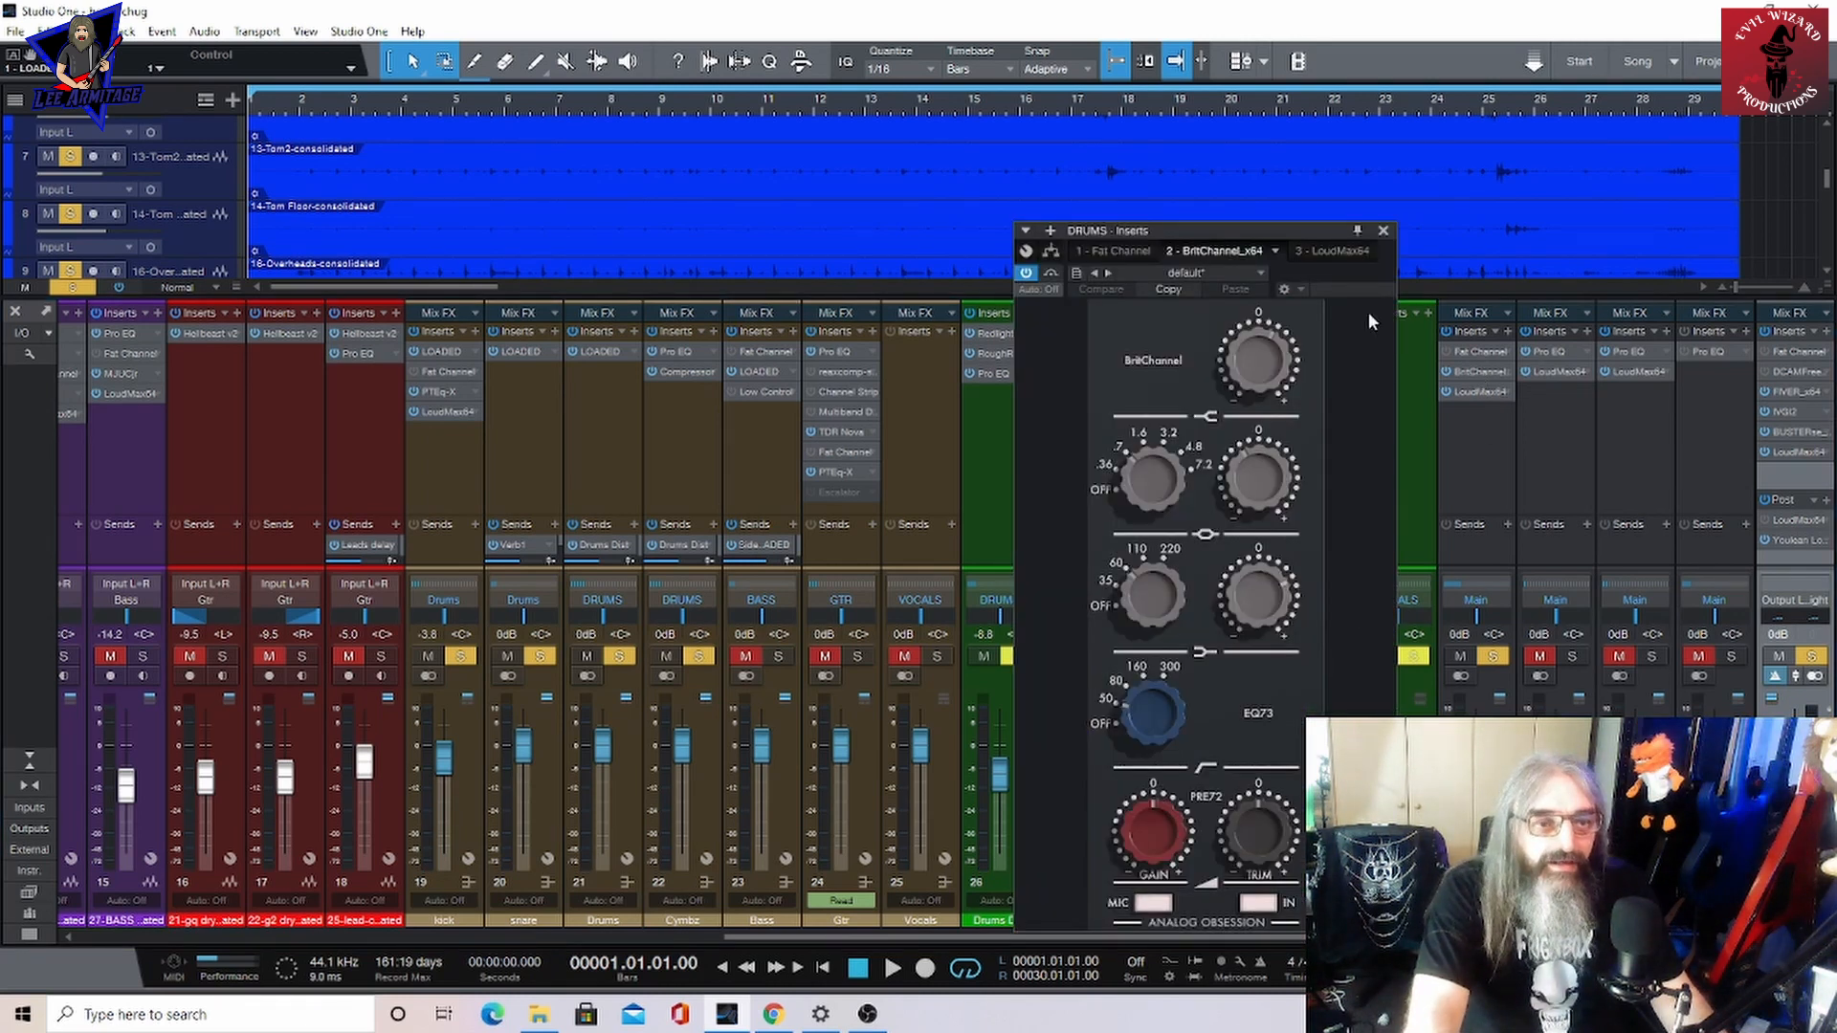
drag(1295, 231, 1255, 182)
click(1062, 201)
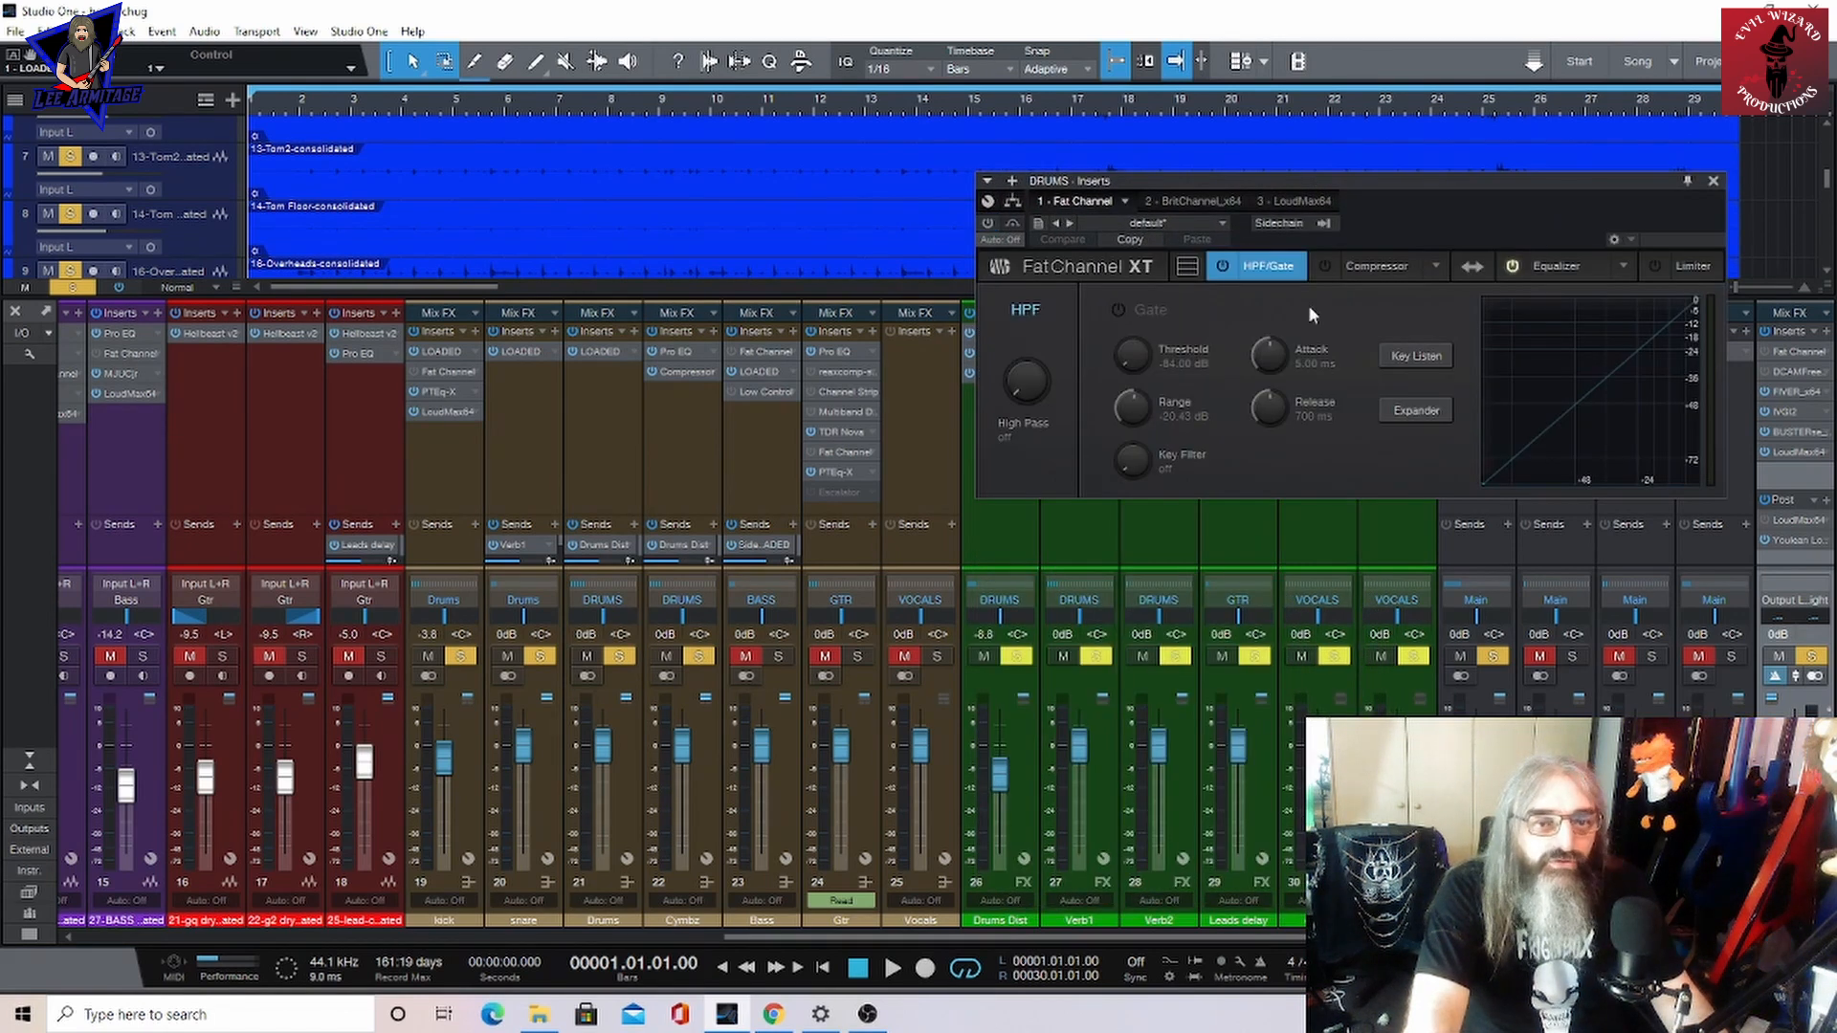
click(1560, 266)
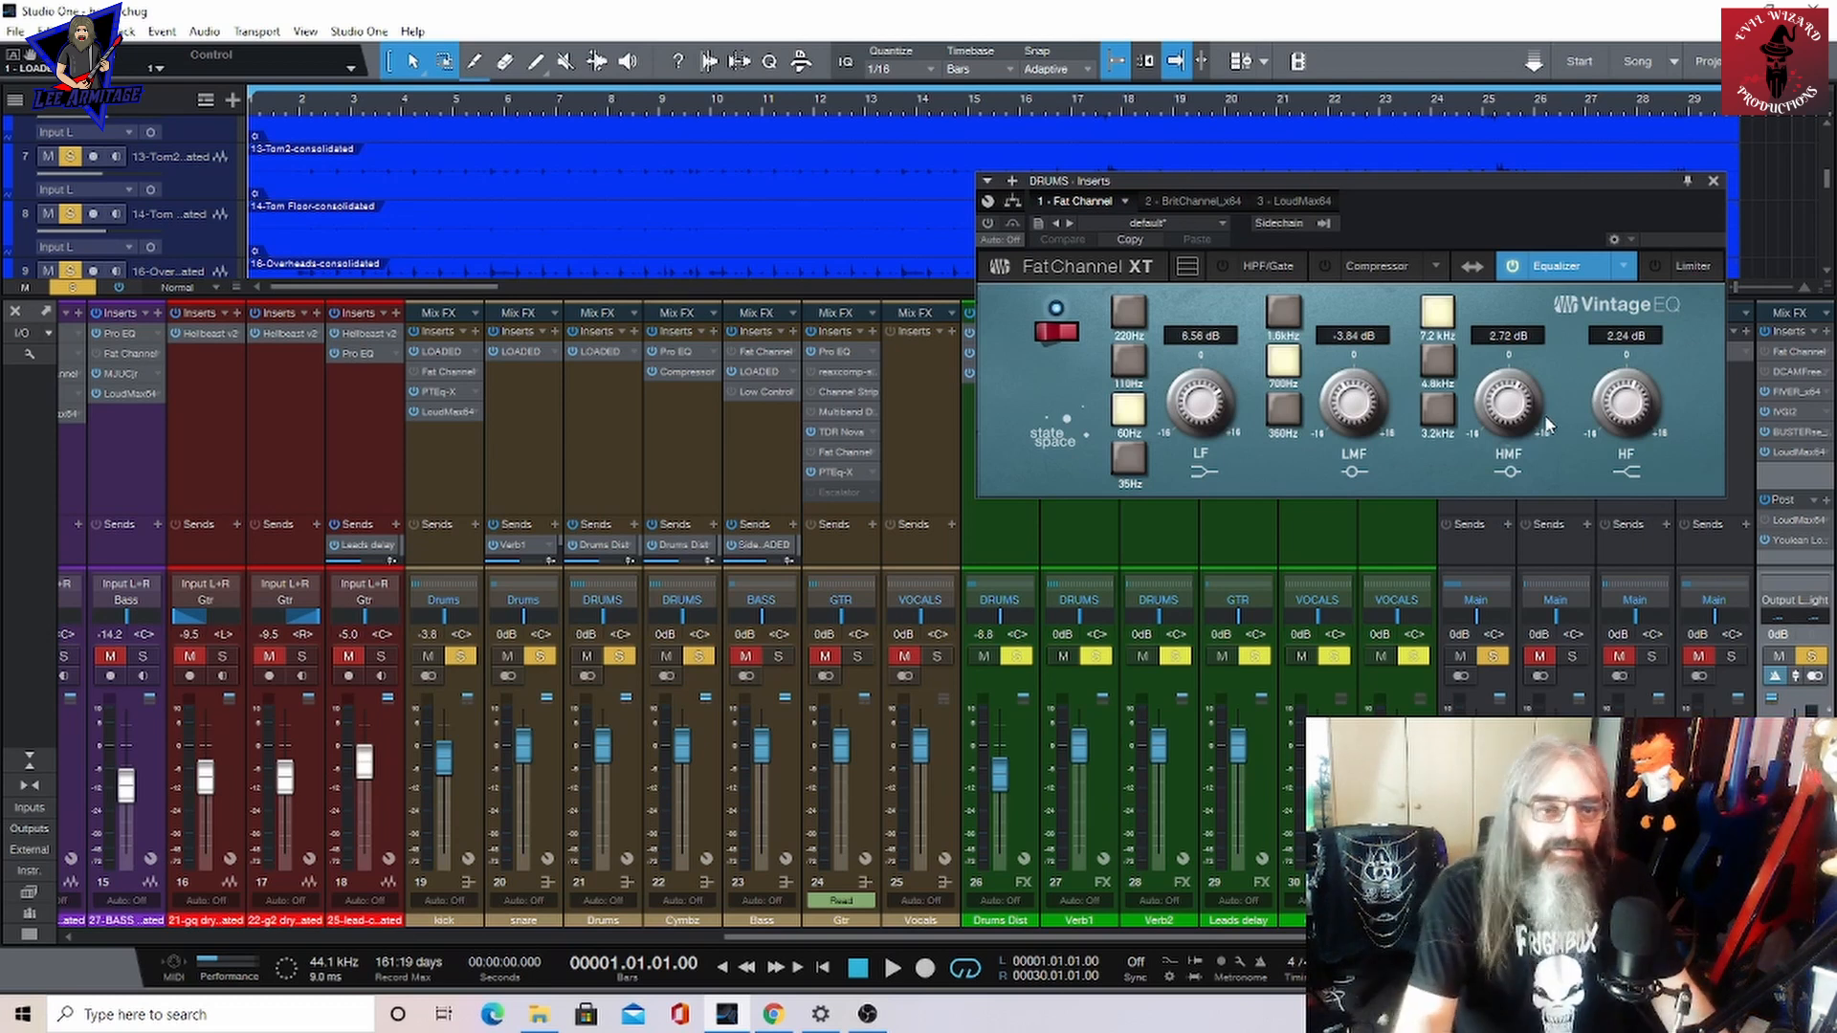
Examine the BritChannel and LoudMax64 inserts on the main DRUMS bus and play the soloed drums from the song's start
click(1183, 203)
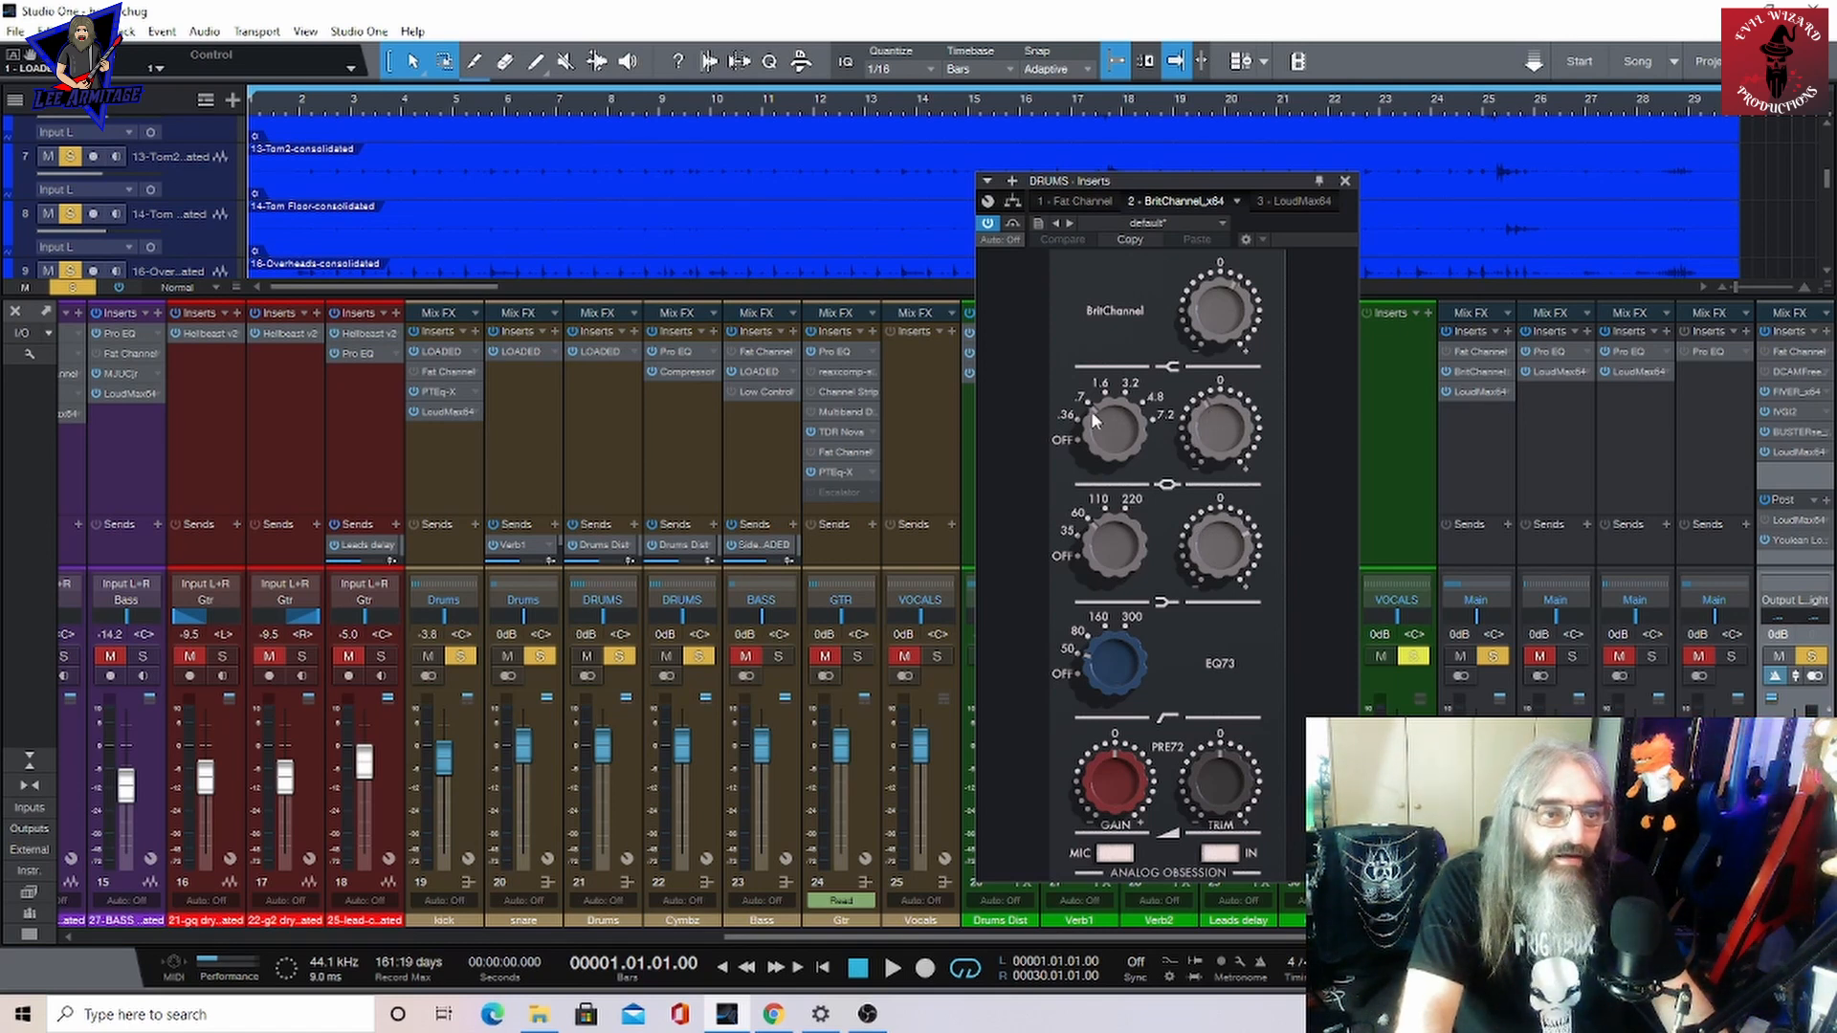
click(1198, 419)
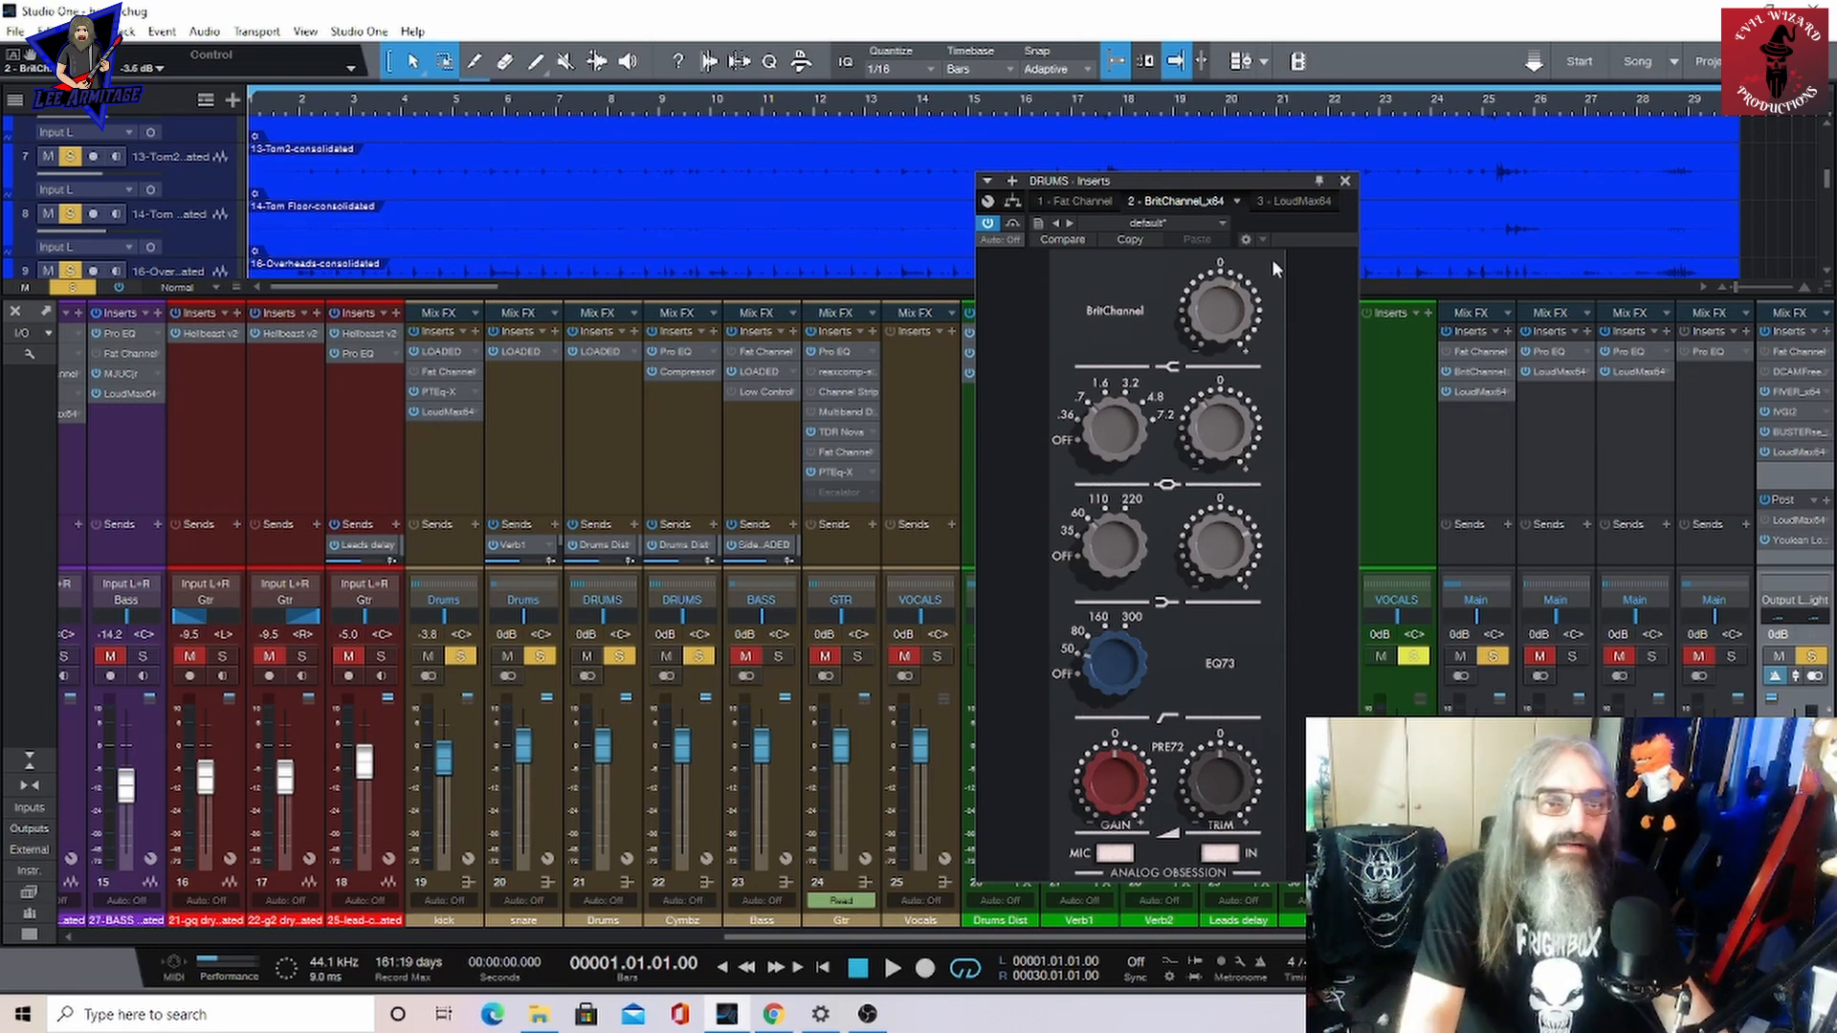
click(1281, 202)
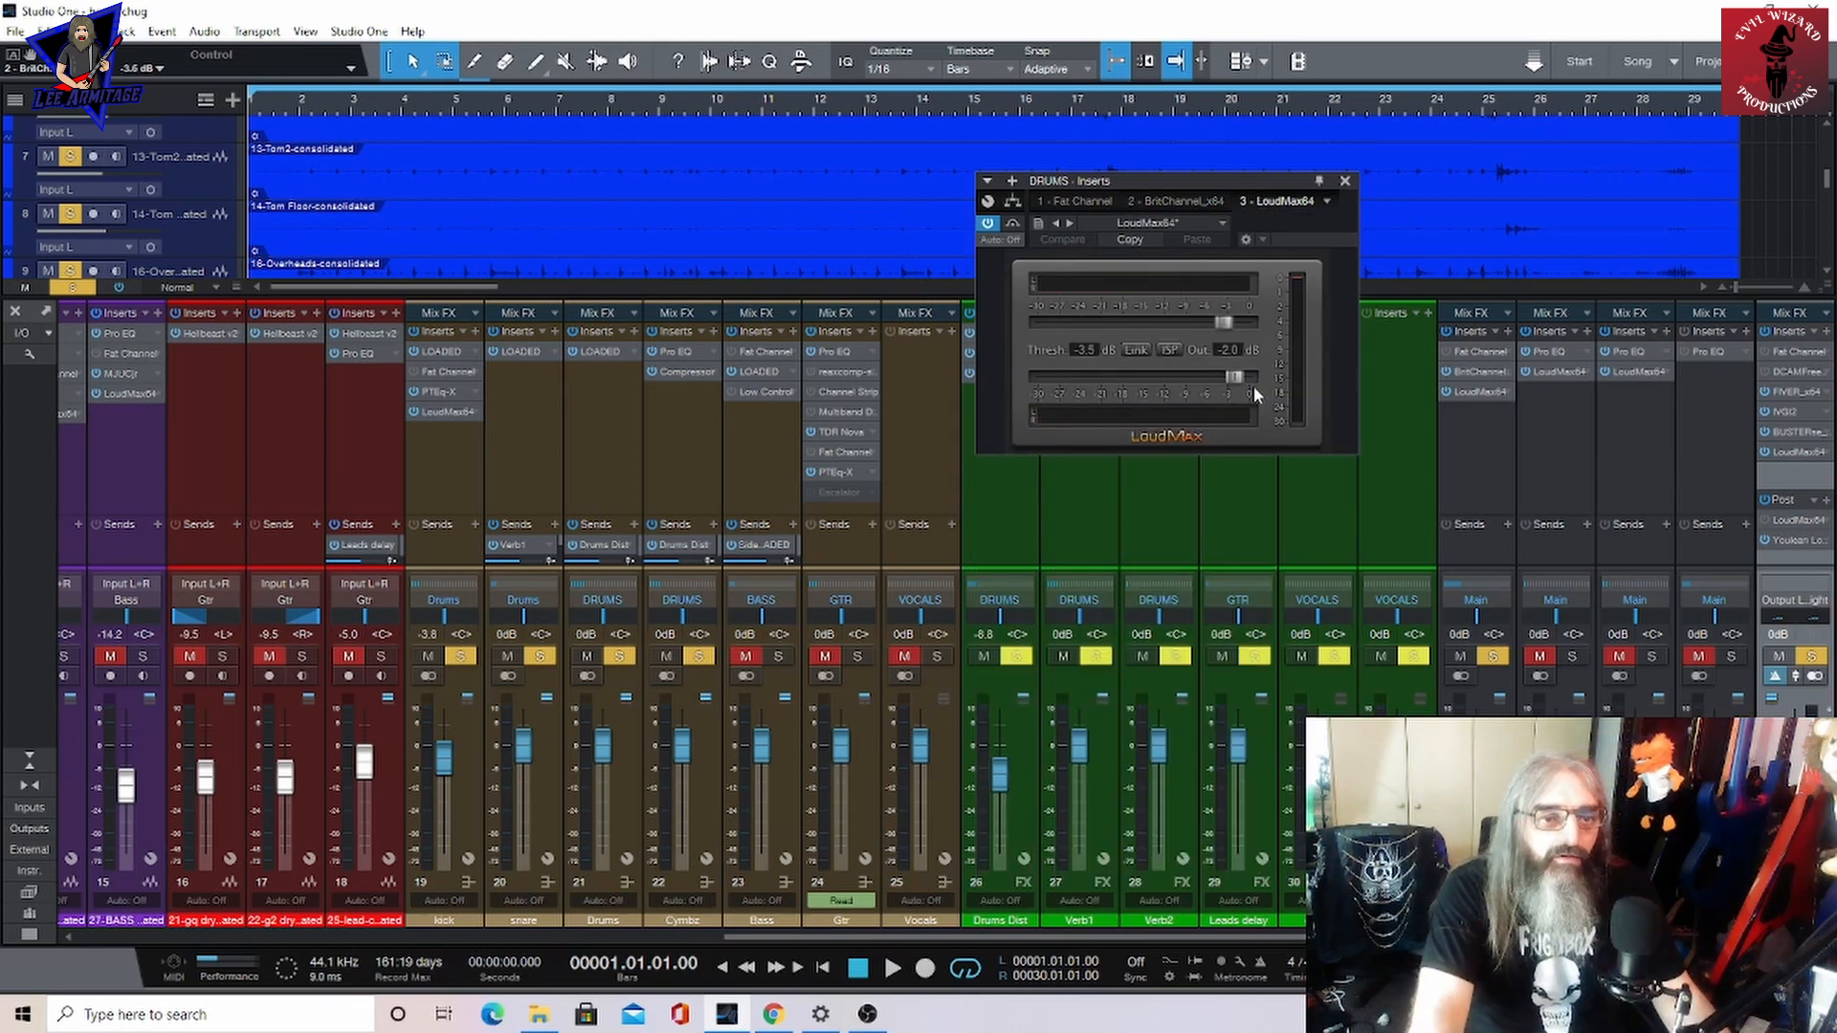
click(891, 969)
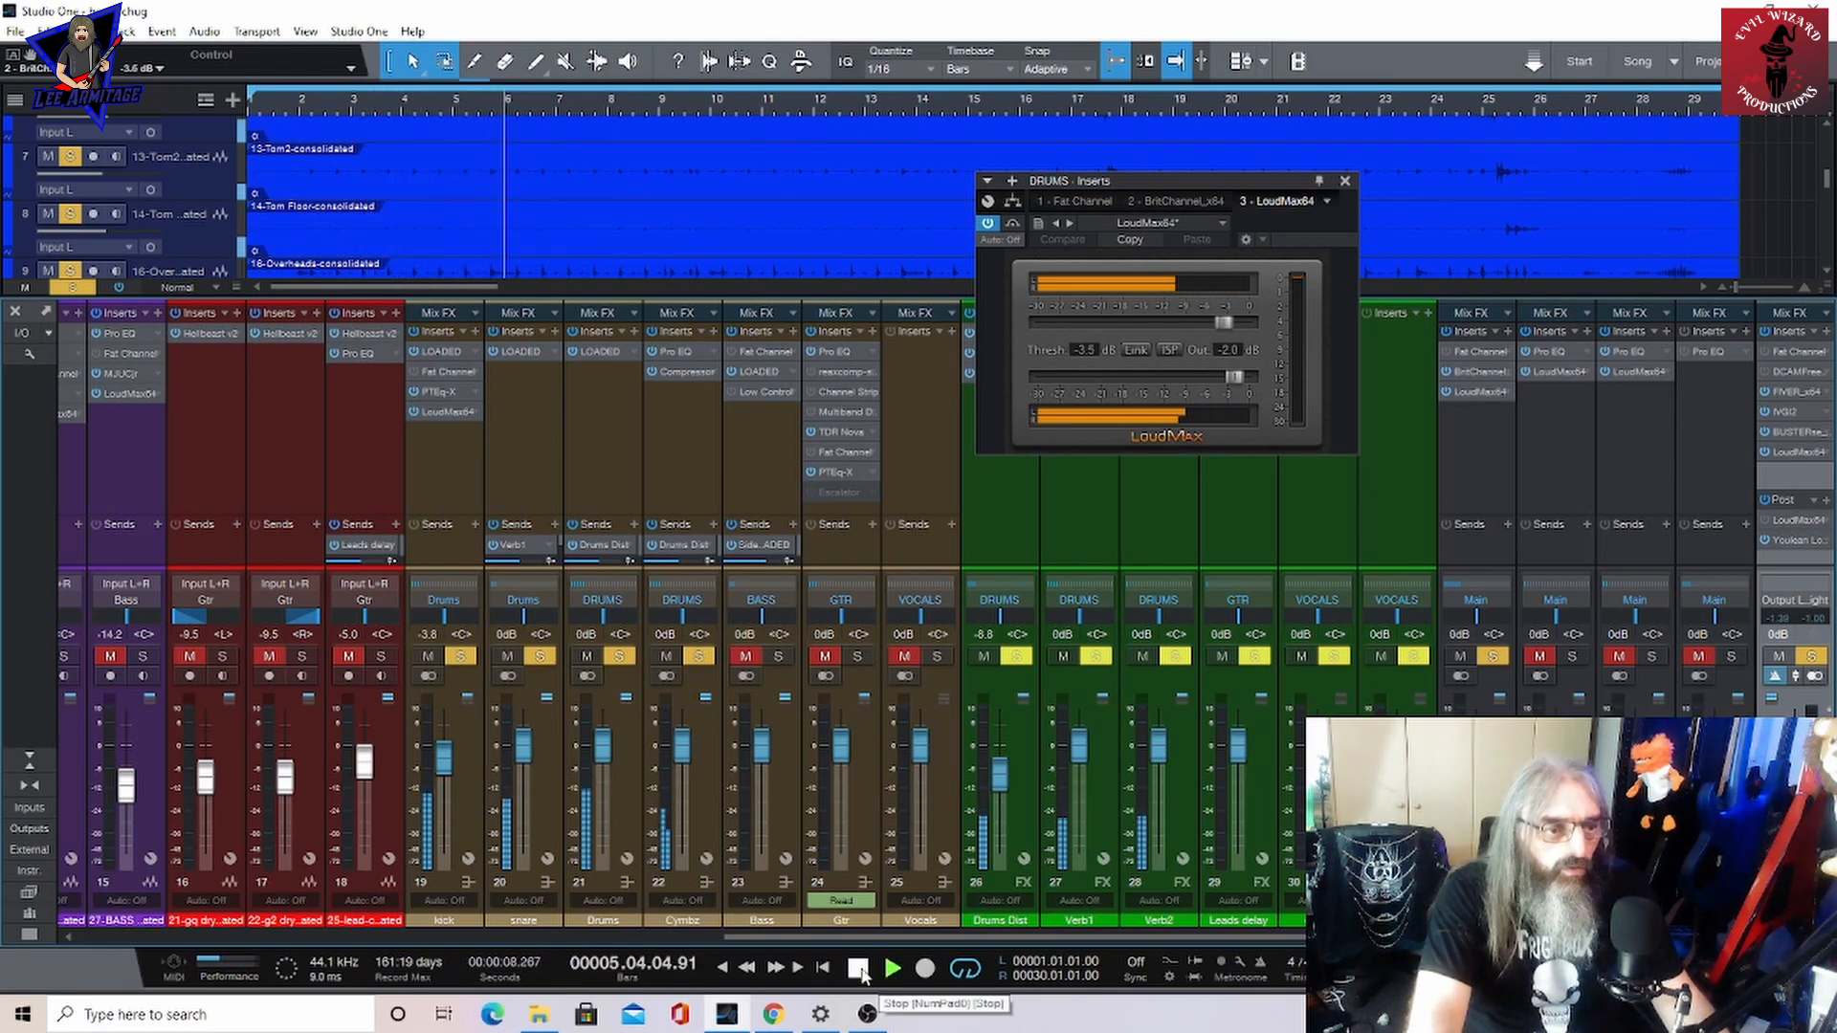
Stop playback, close the main DRUMS bus's inserts window and return the playhead to the song's start
click(860, 969)
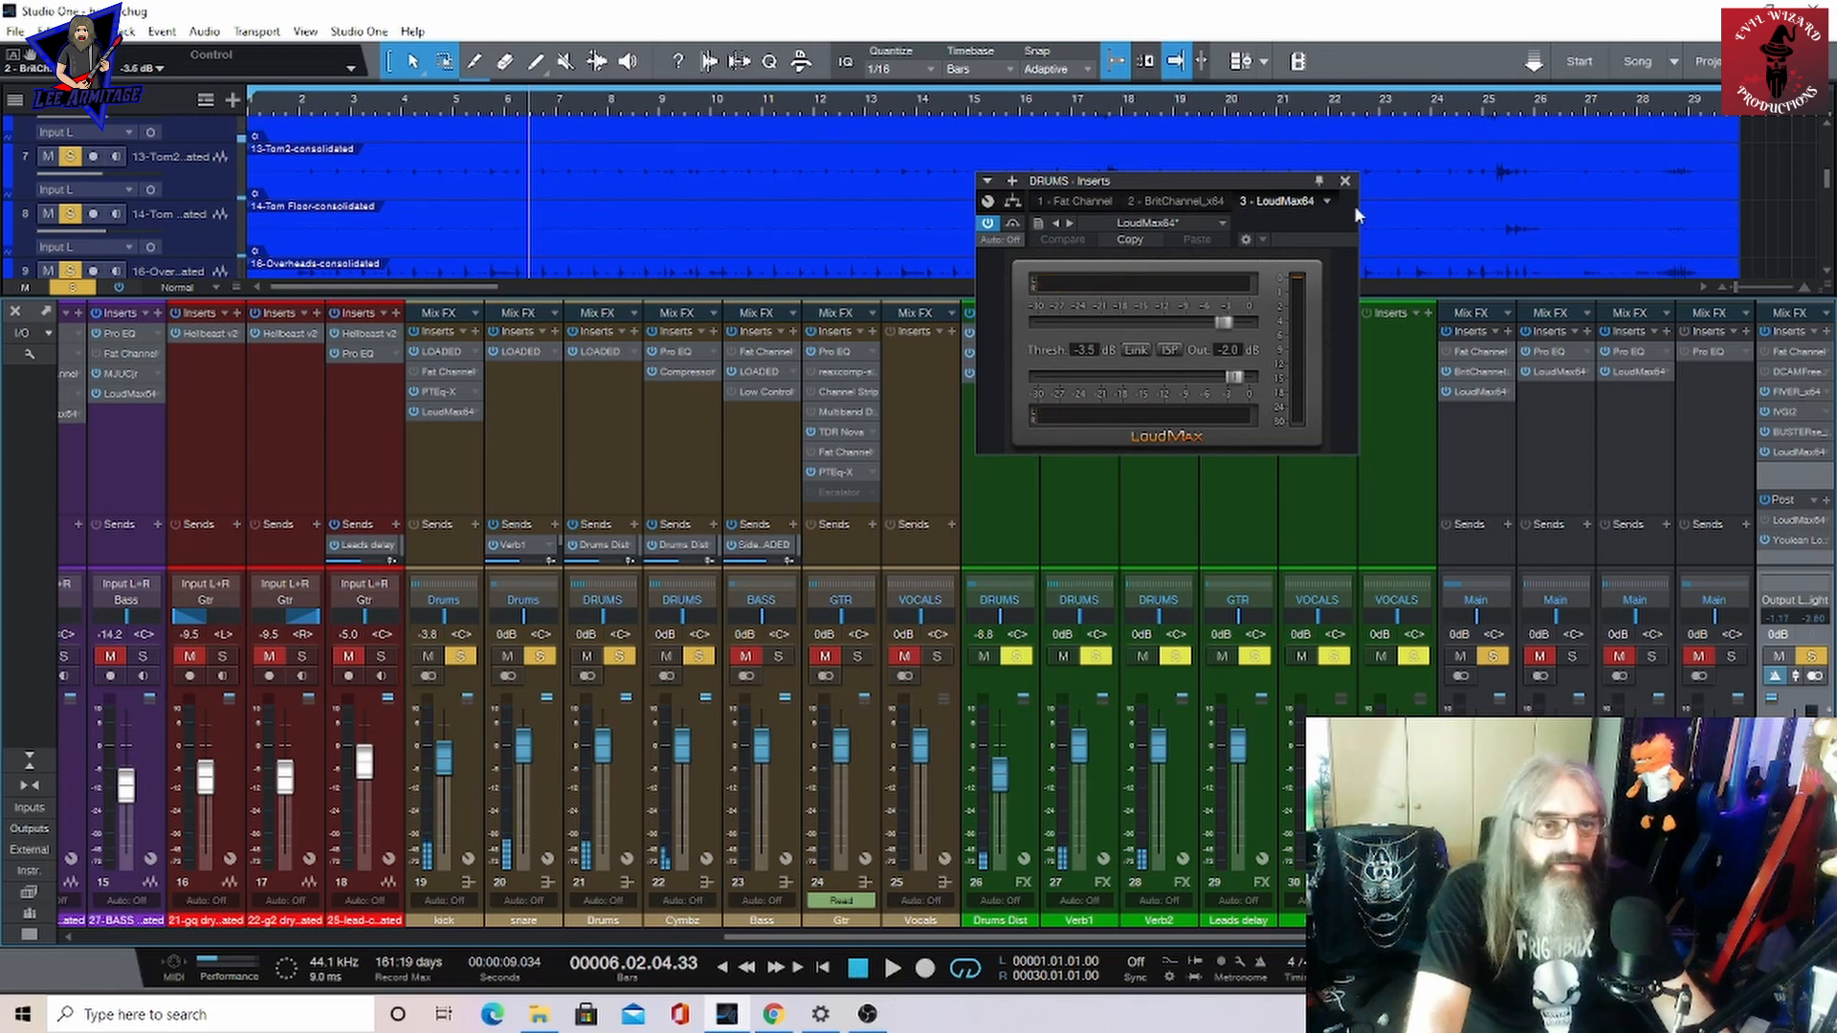
click(1345, 182)
click(858, 969)
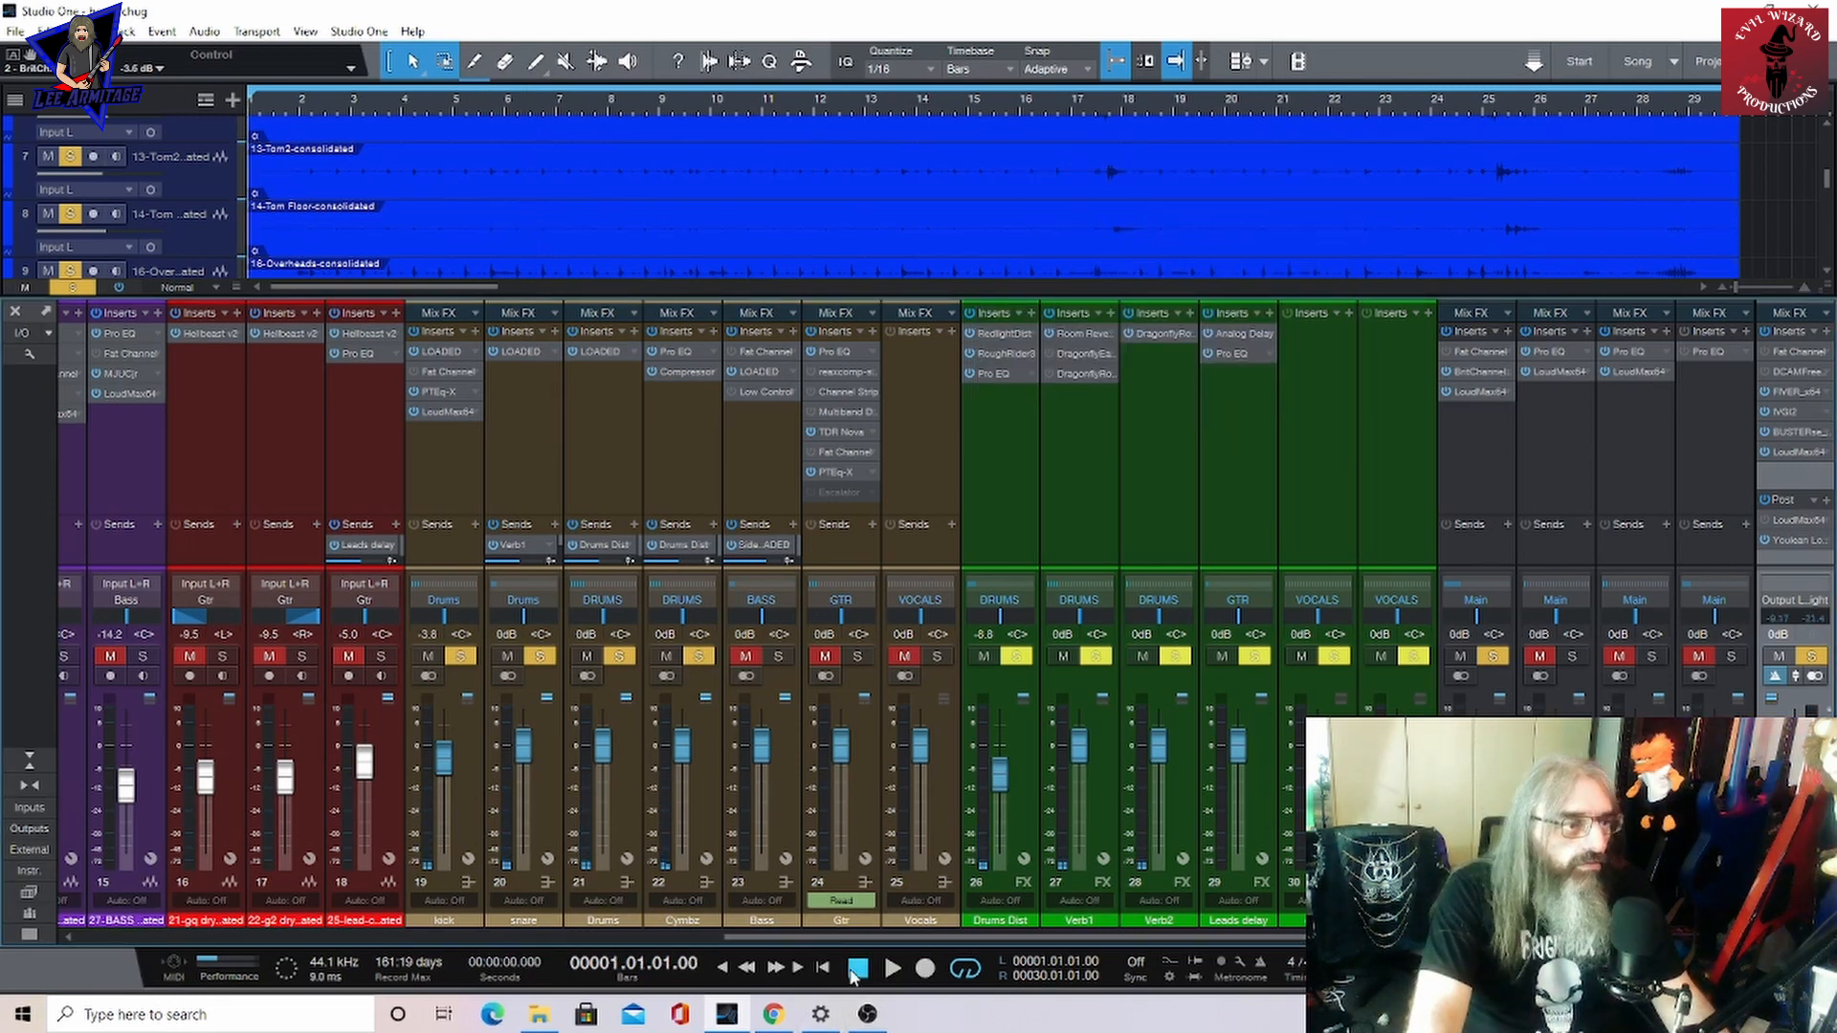
Solo the 27-BASS track in the mixer and play it from the song's start with its inserts bypassed
drag(1193, 938, 882, 949)
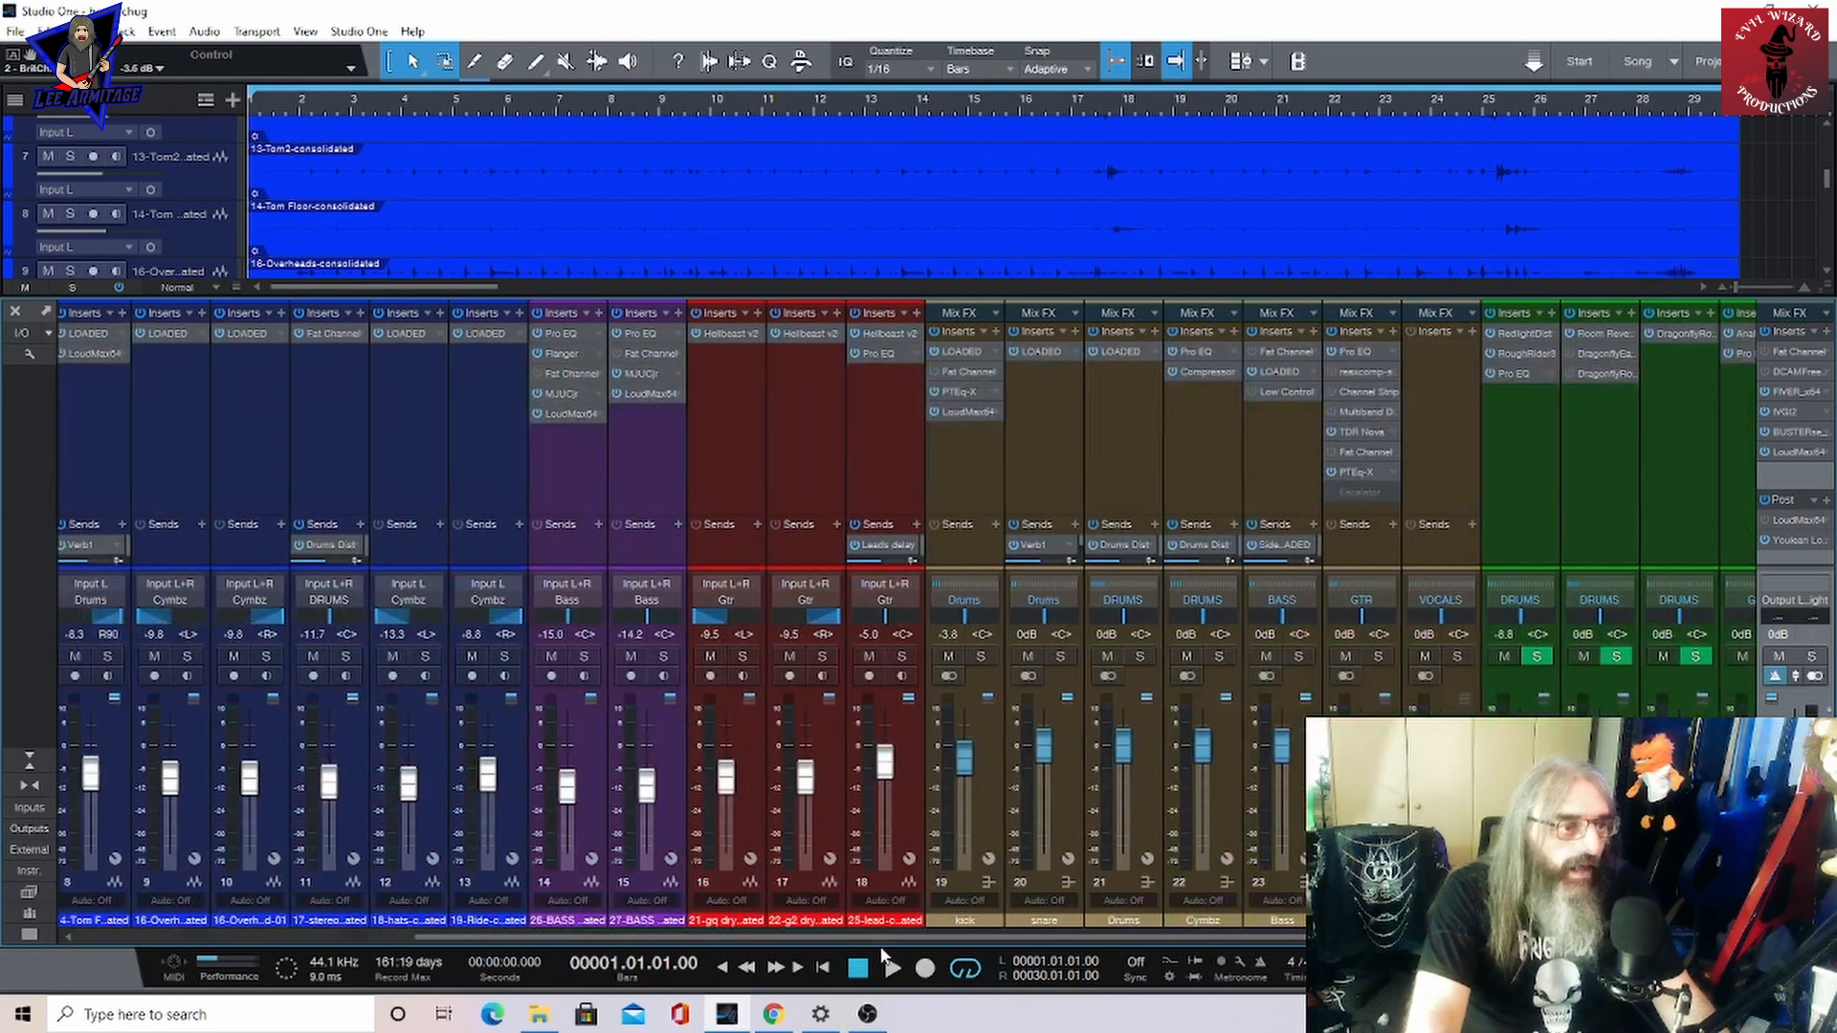
click(671, 785)
click(664, 657)
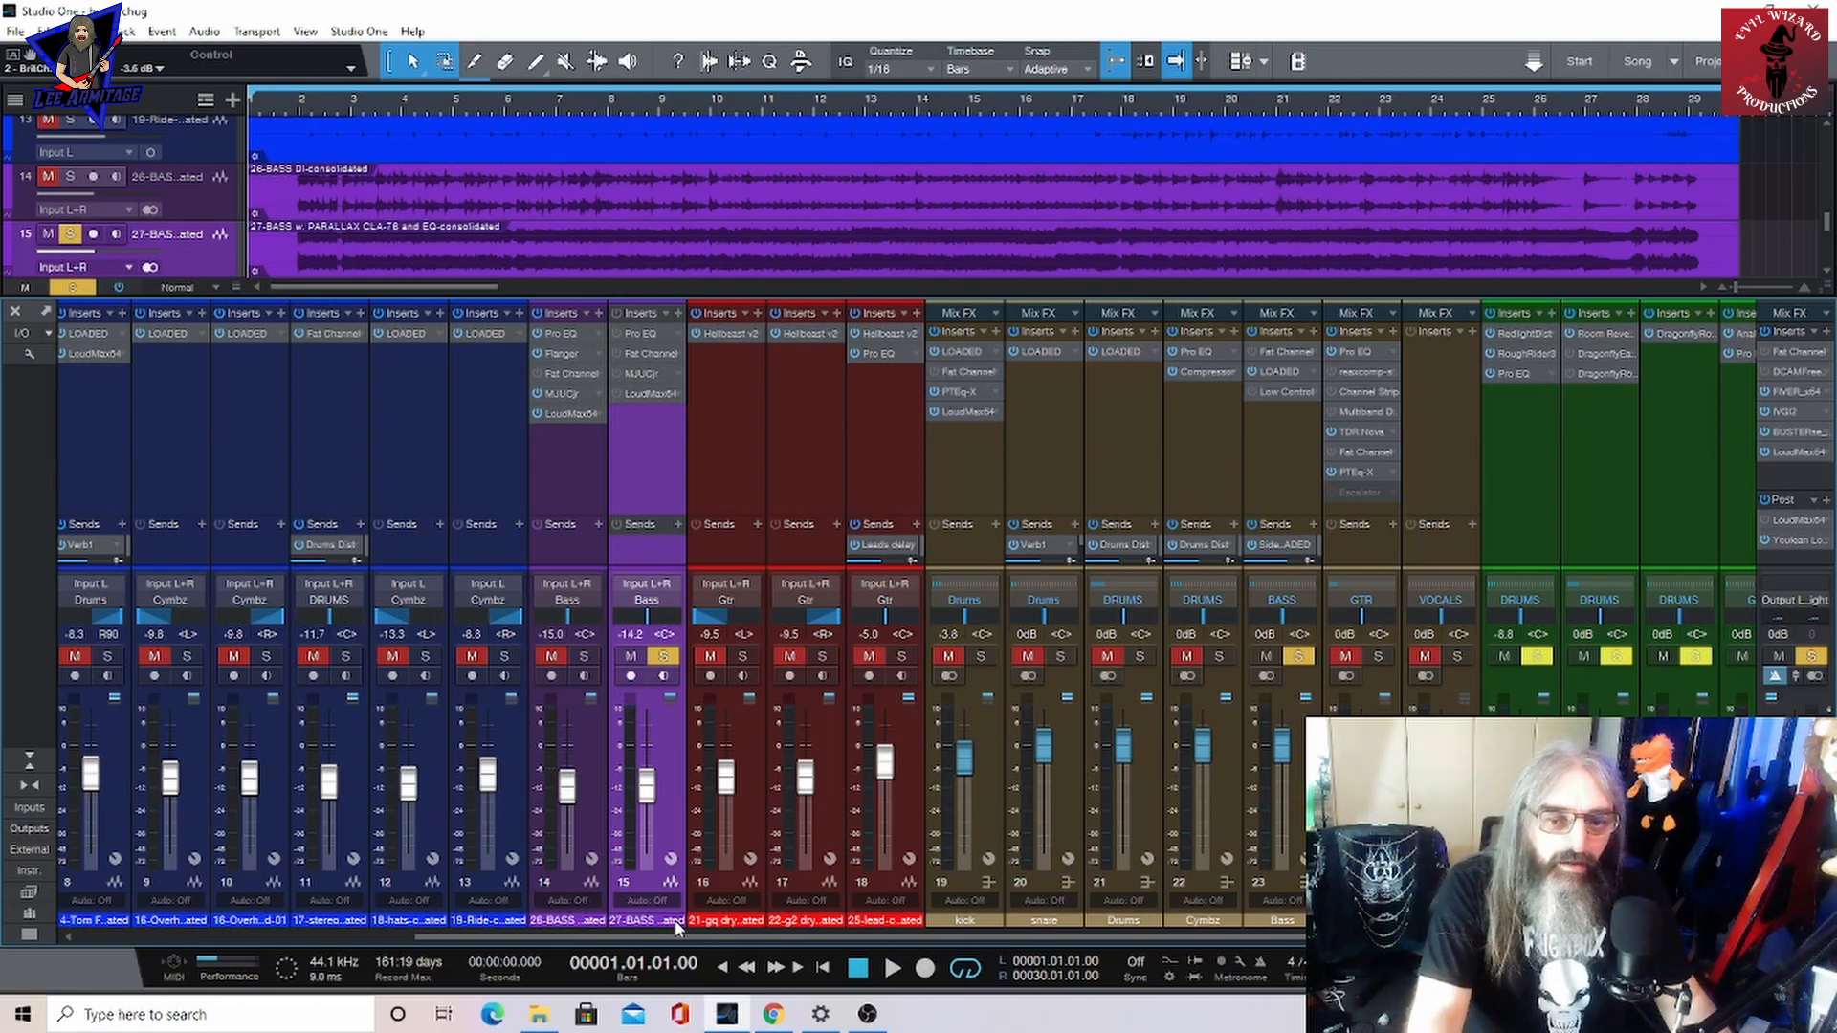
click(888, 969)
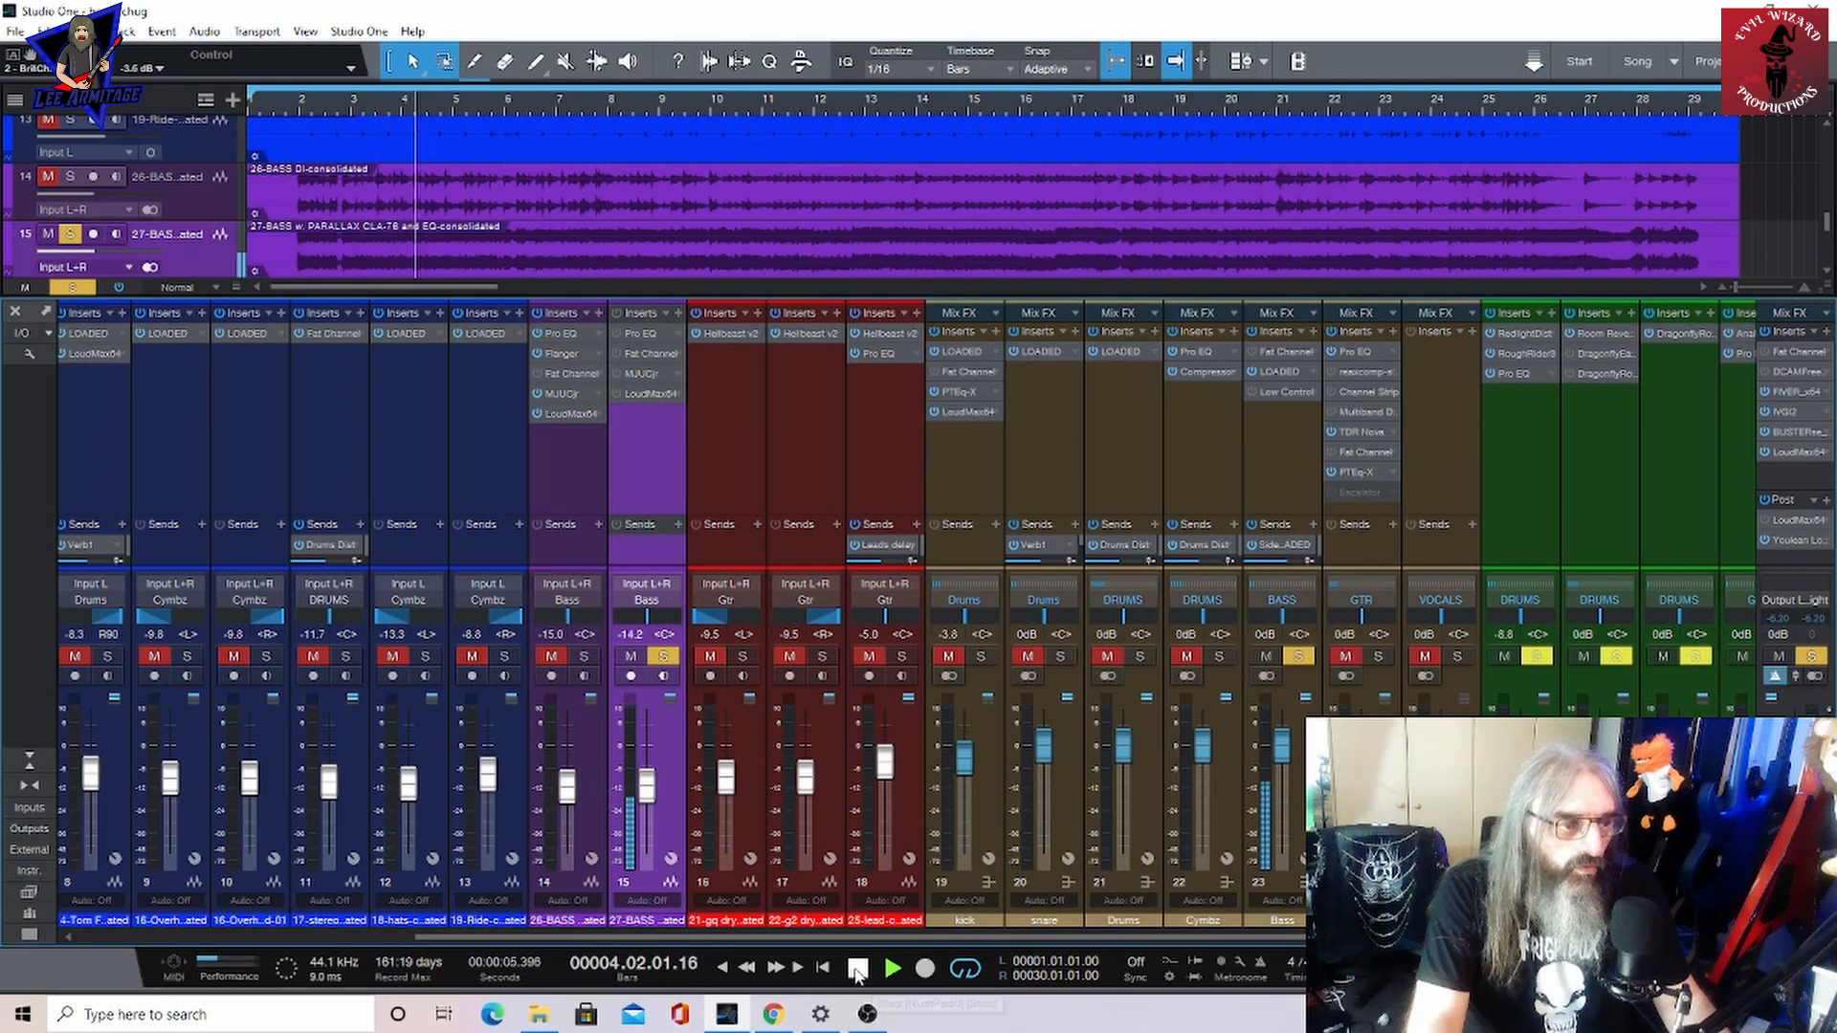
click(857, 970)
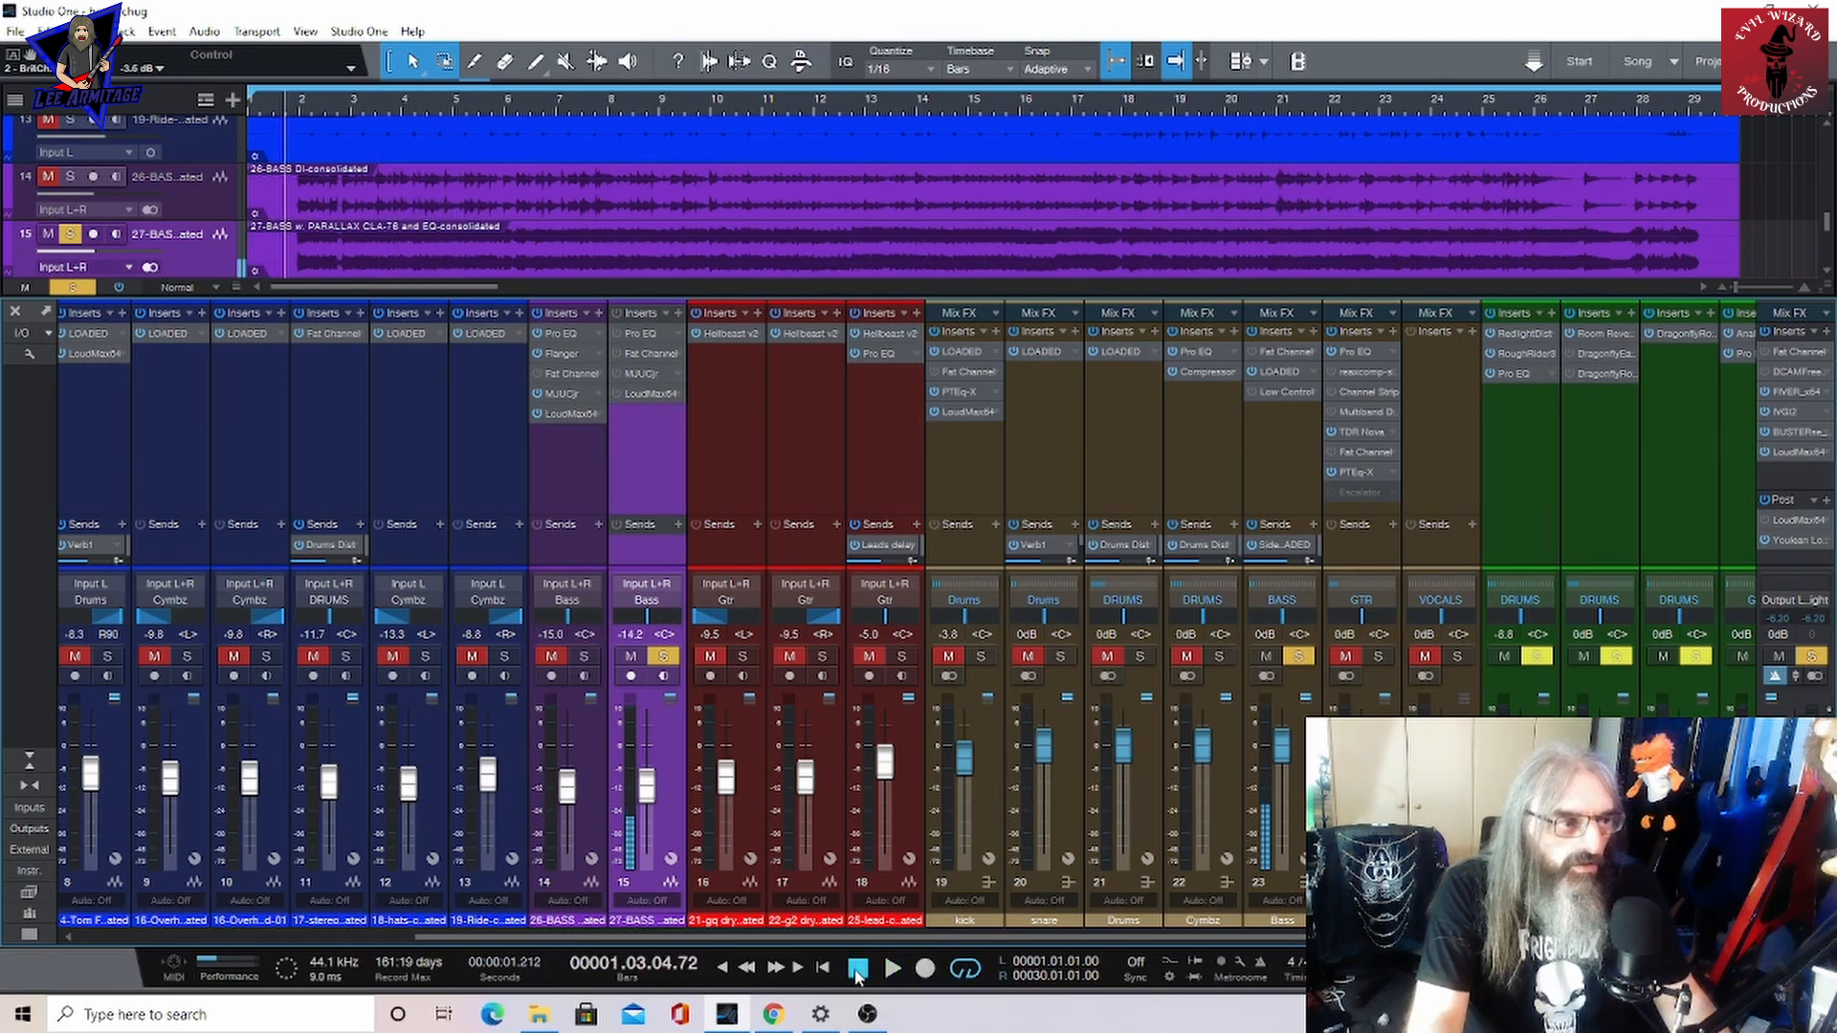
Enable the Pro EQ insert on the 27-BASS track and audition the bass with it bypassed and enabled
click(630, 334)
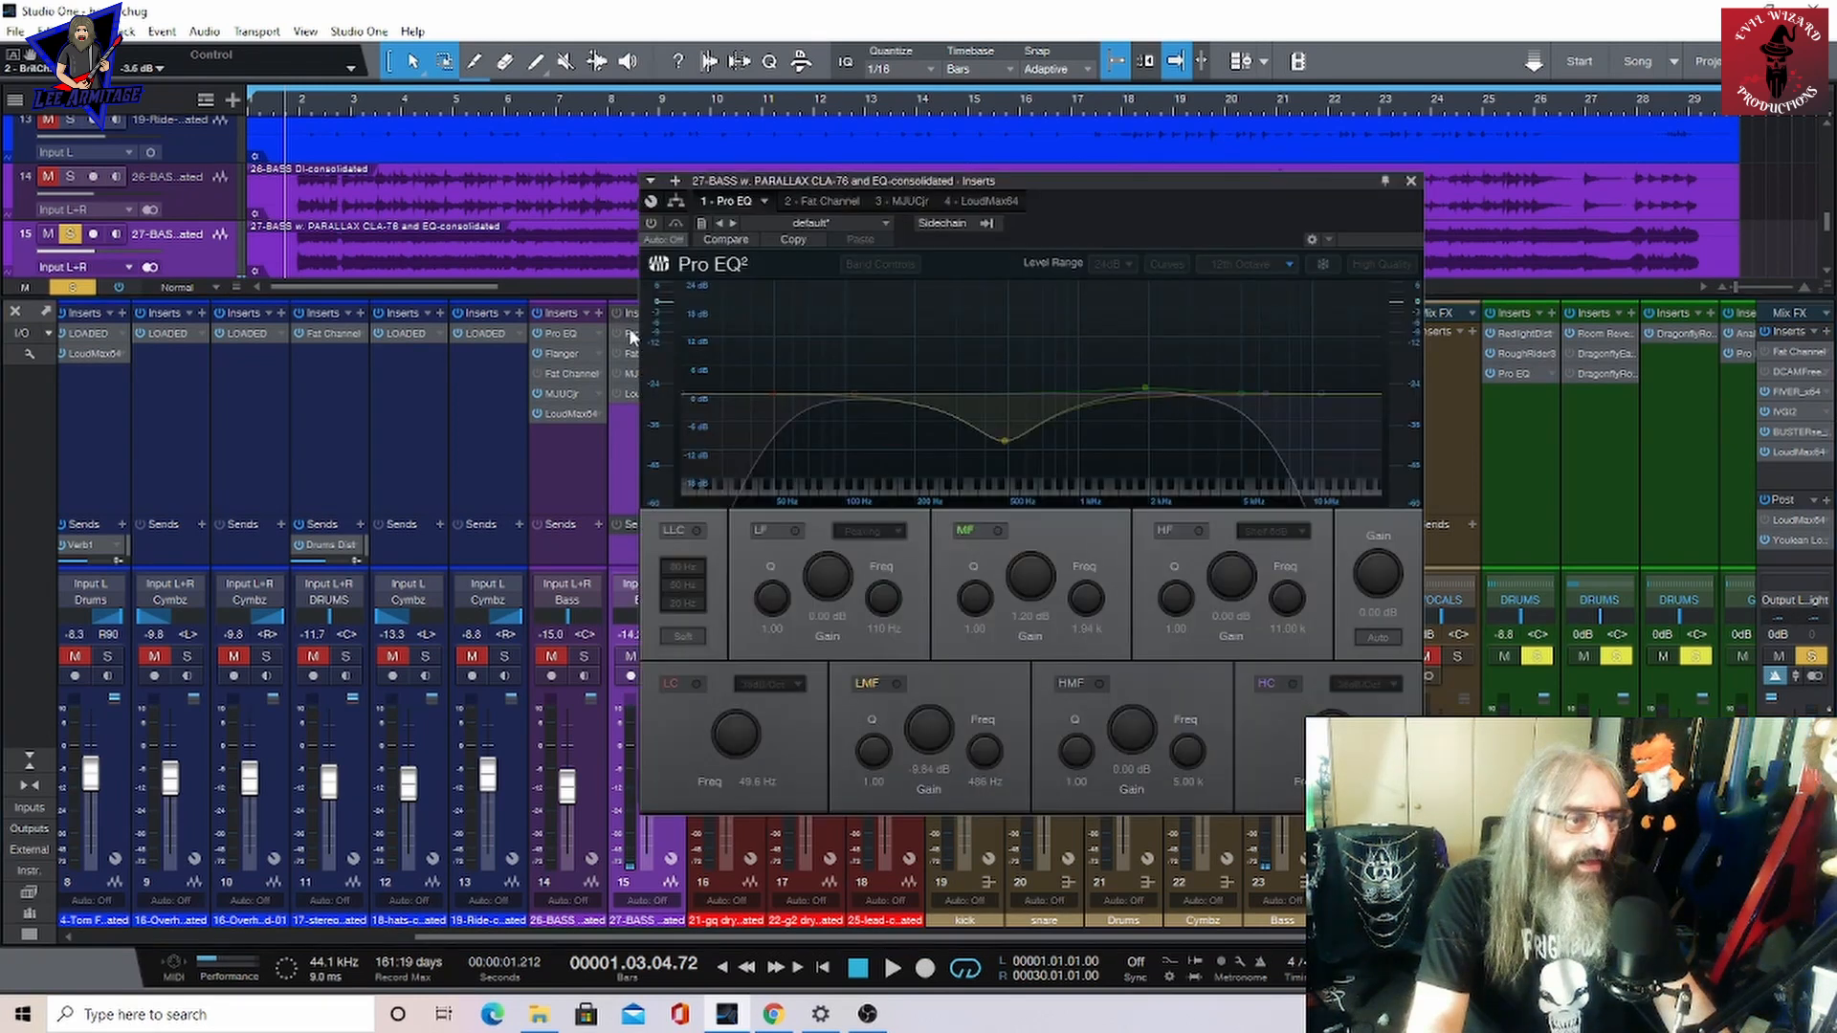
click(652, 224)
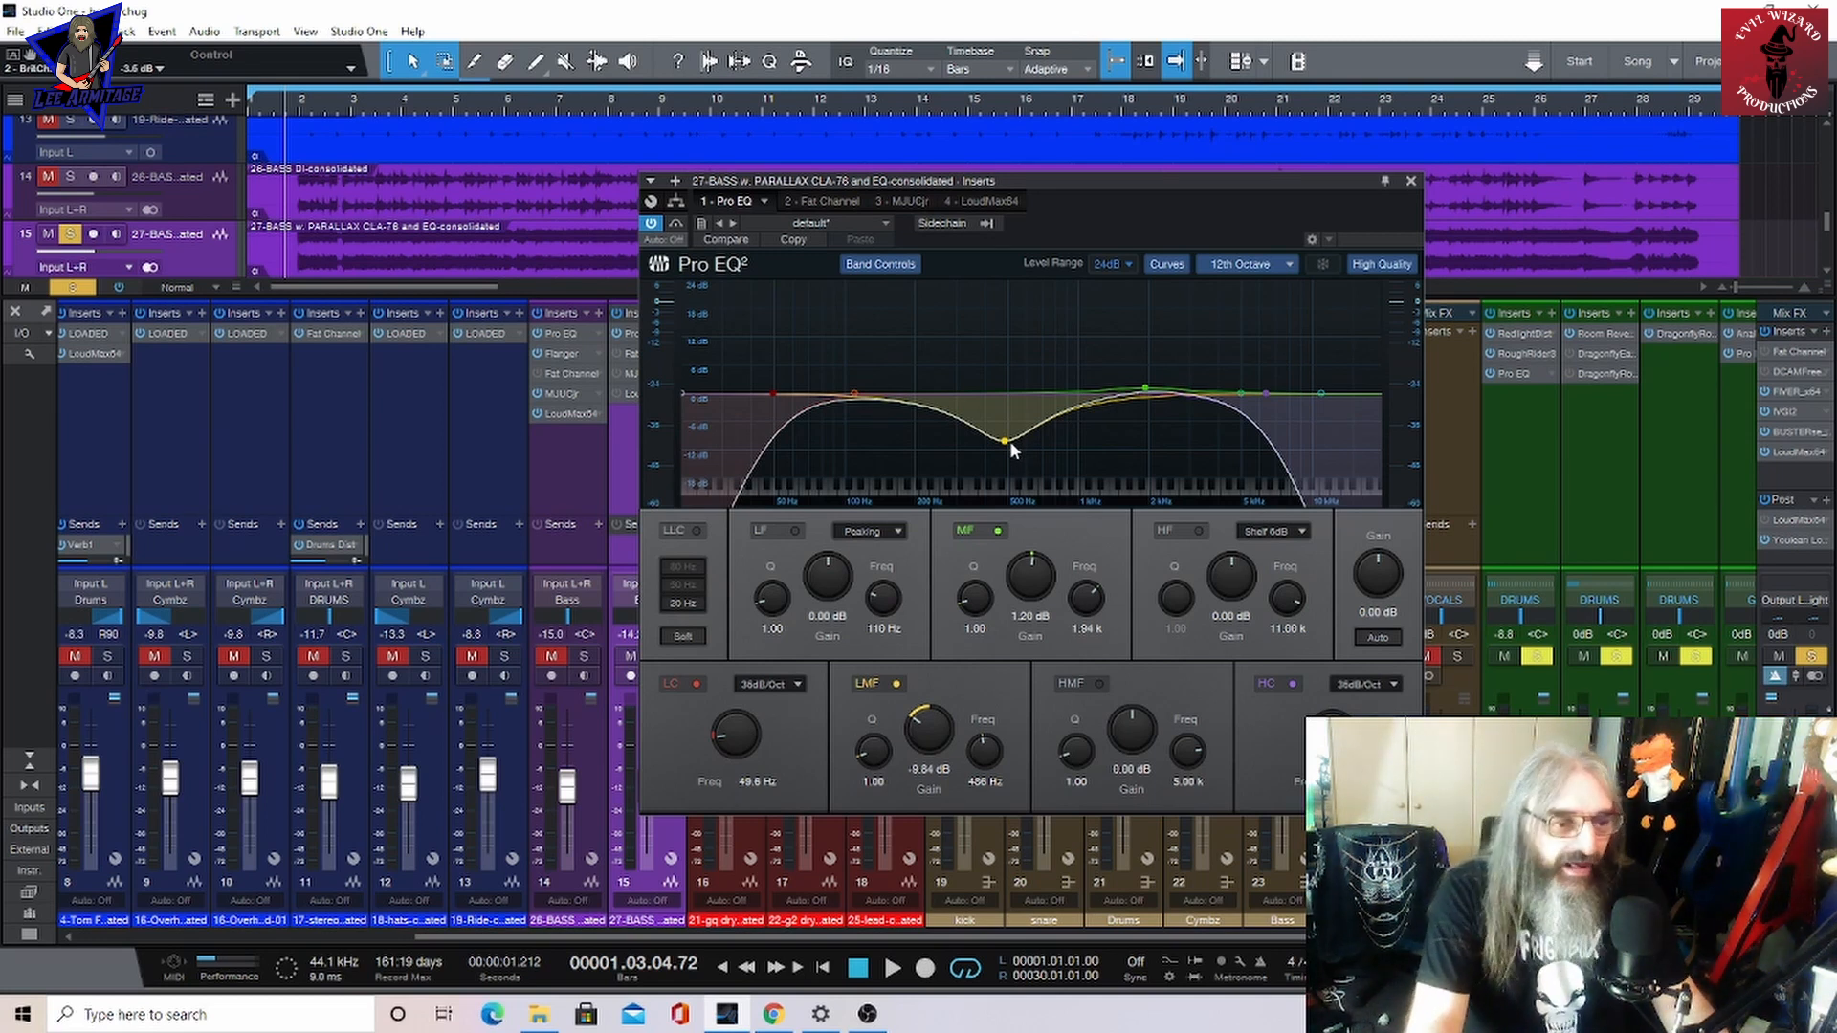
click(896, 967)
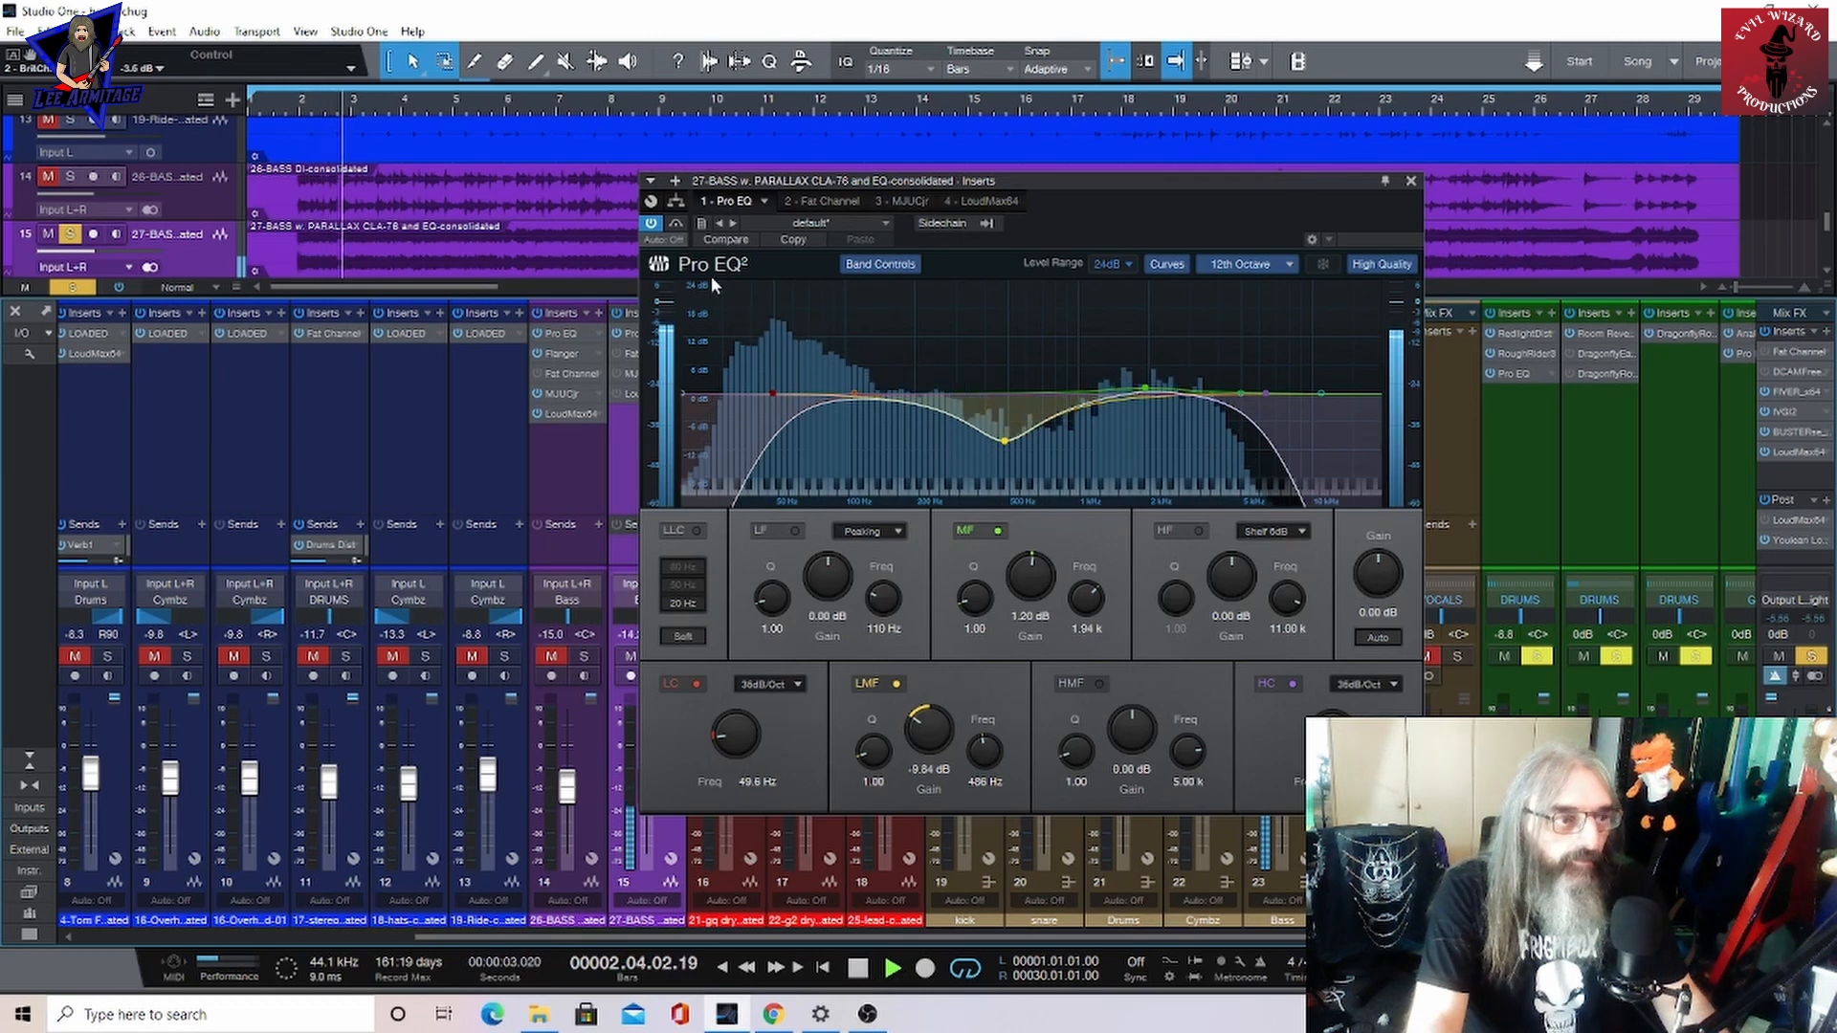
click(655, 223)
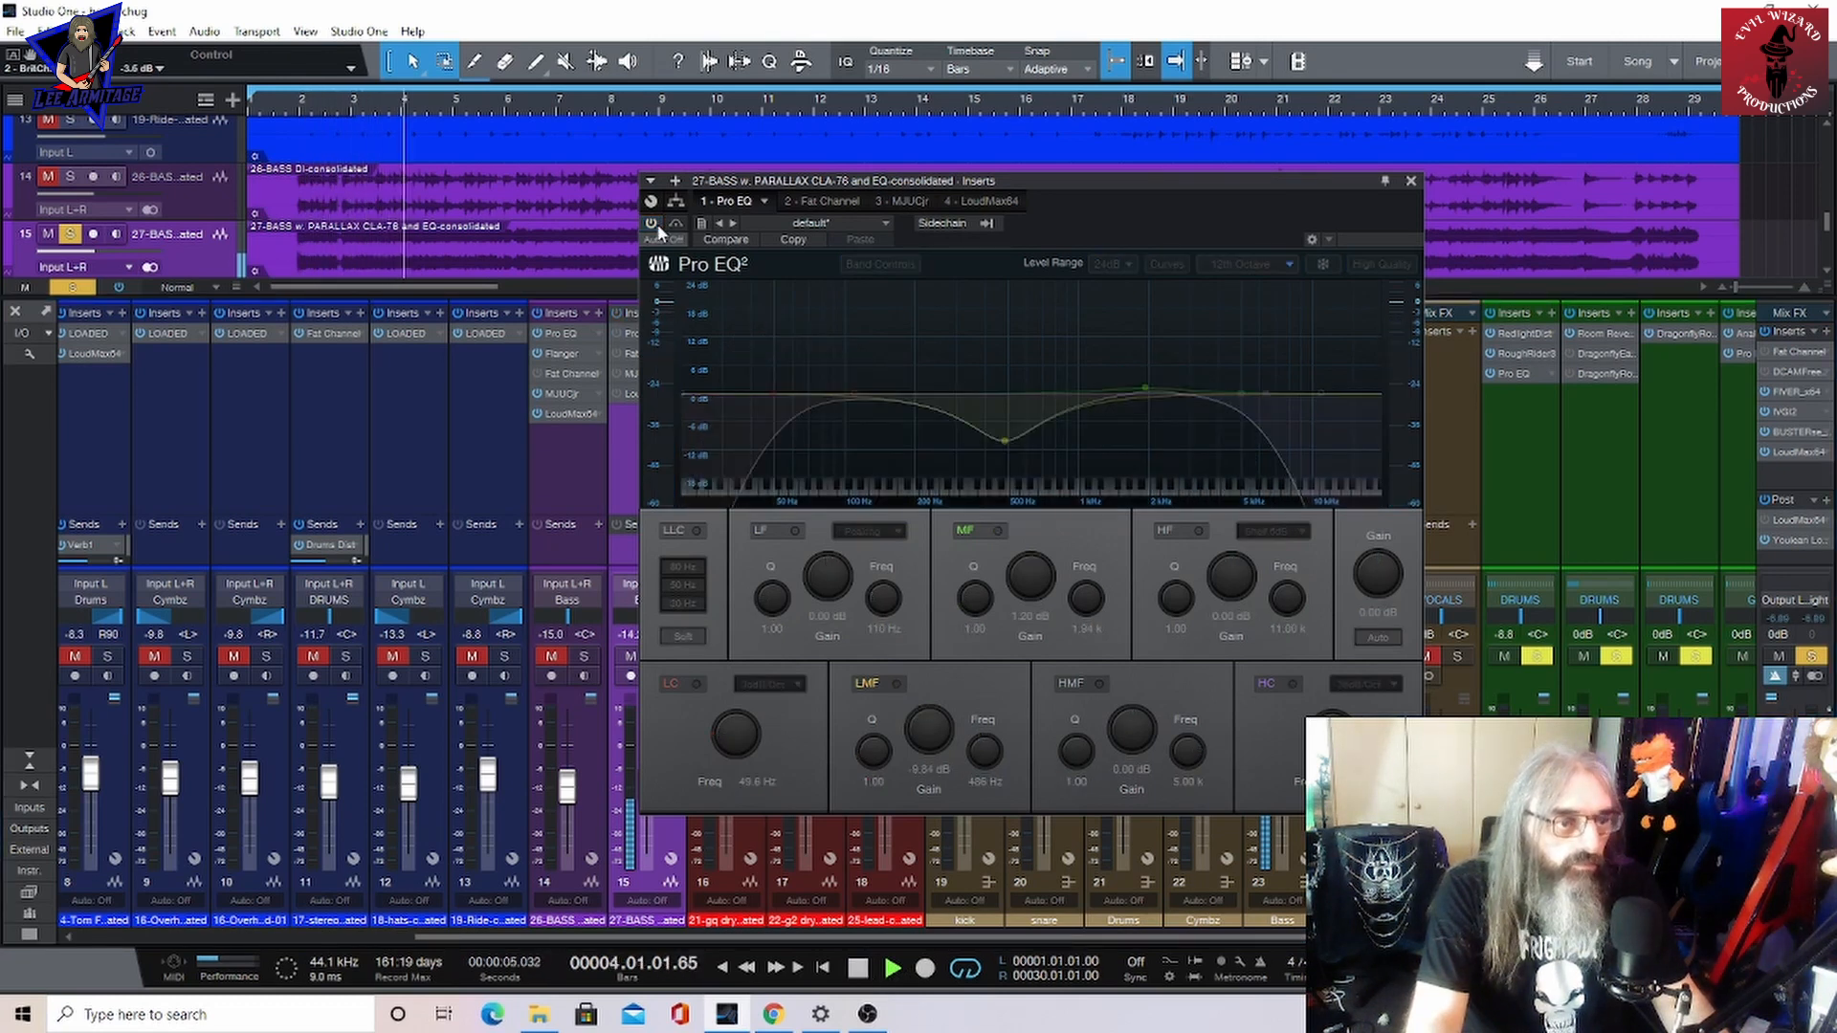
click(655, 224)
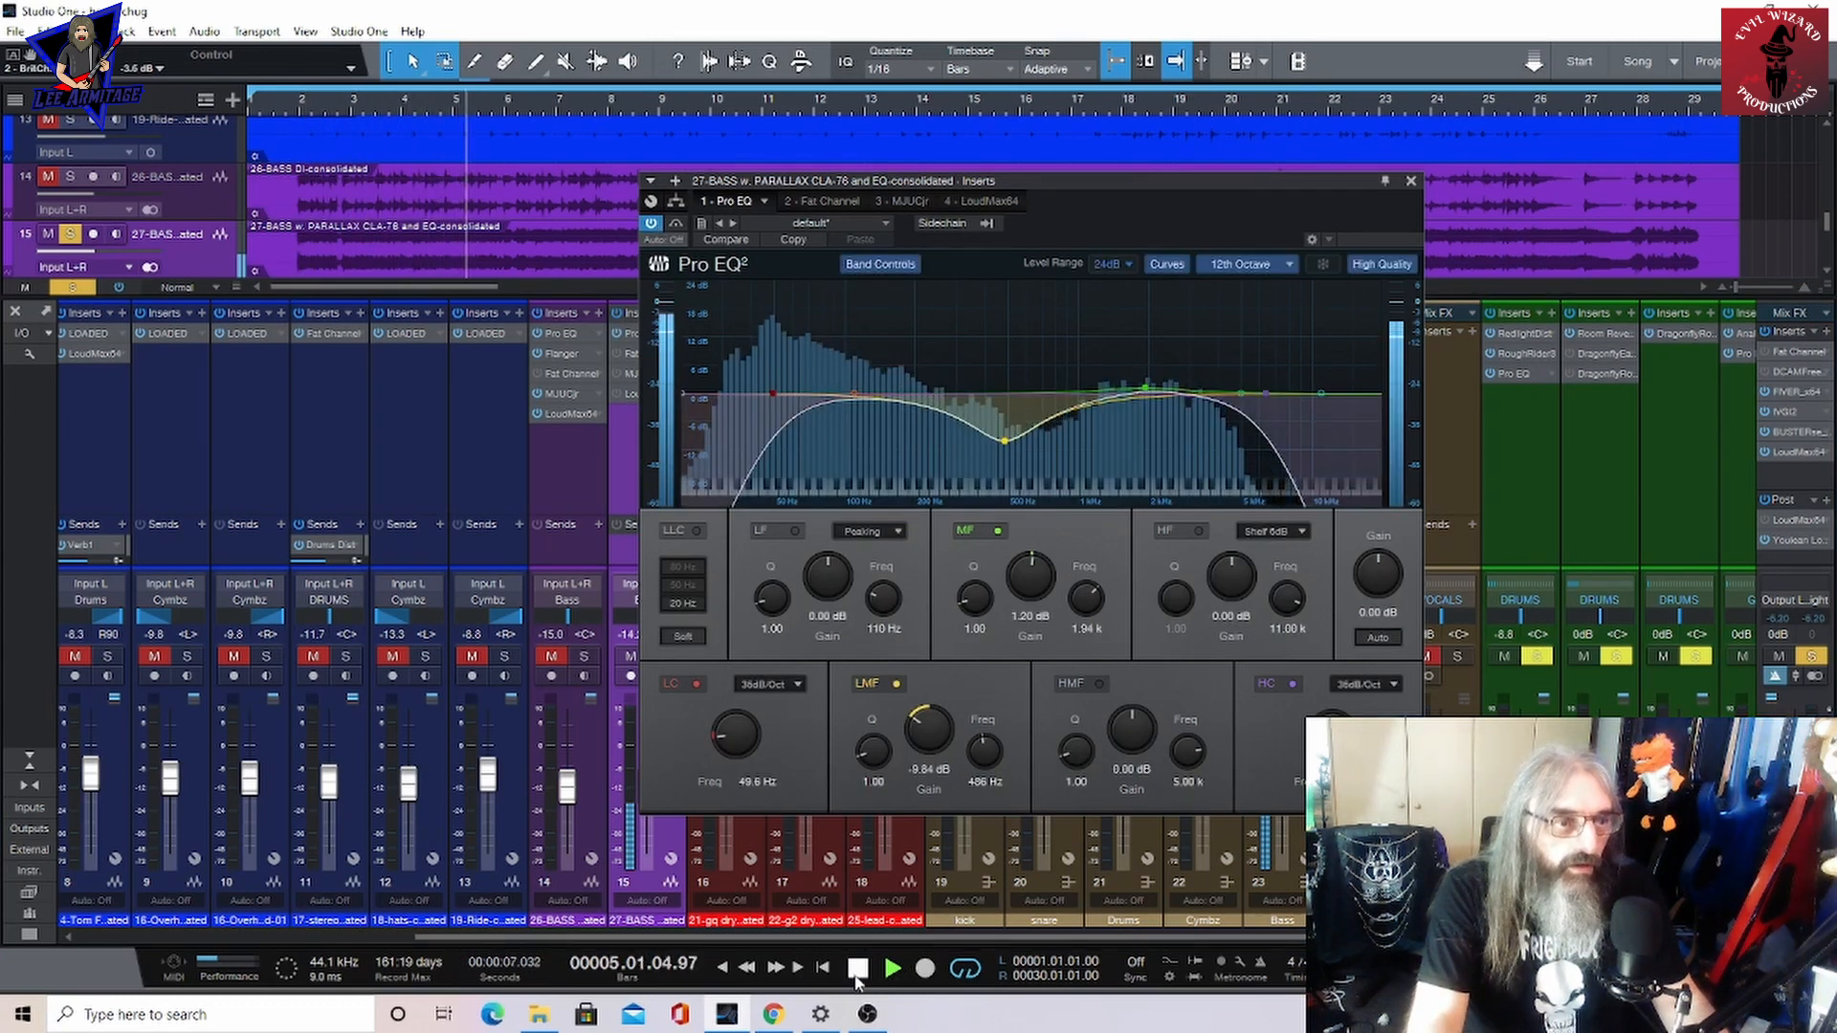
click(858, 970)
Examine the equalizer and compressor sections of the Fat Channel insert on the 27-BASS track
click(851, 202)
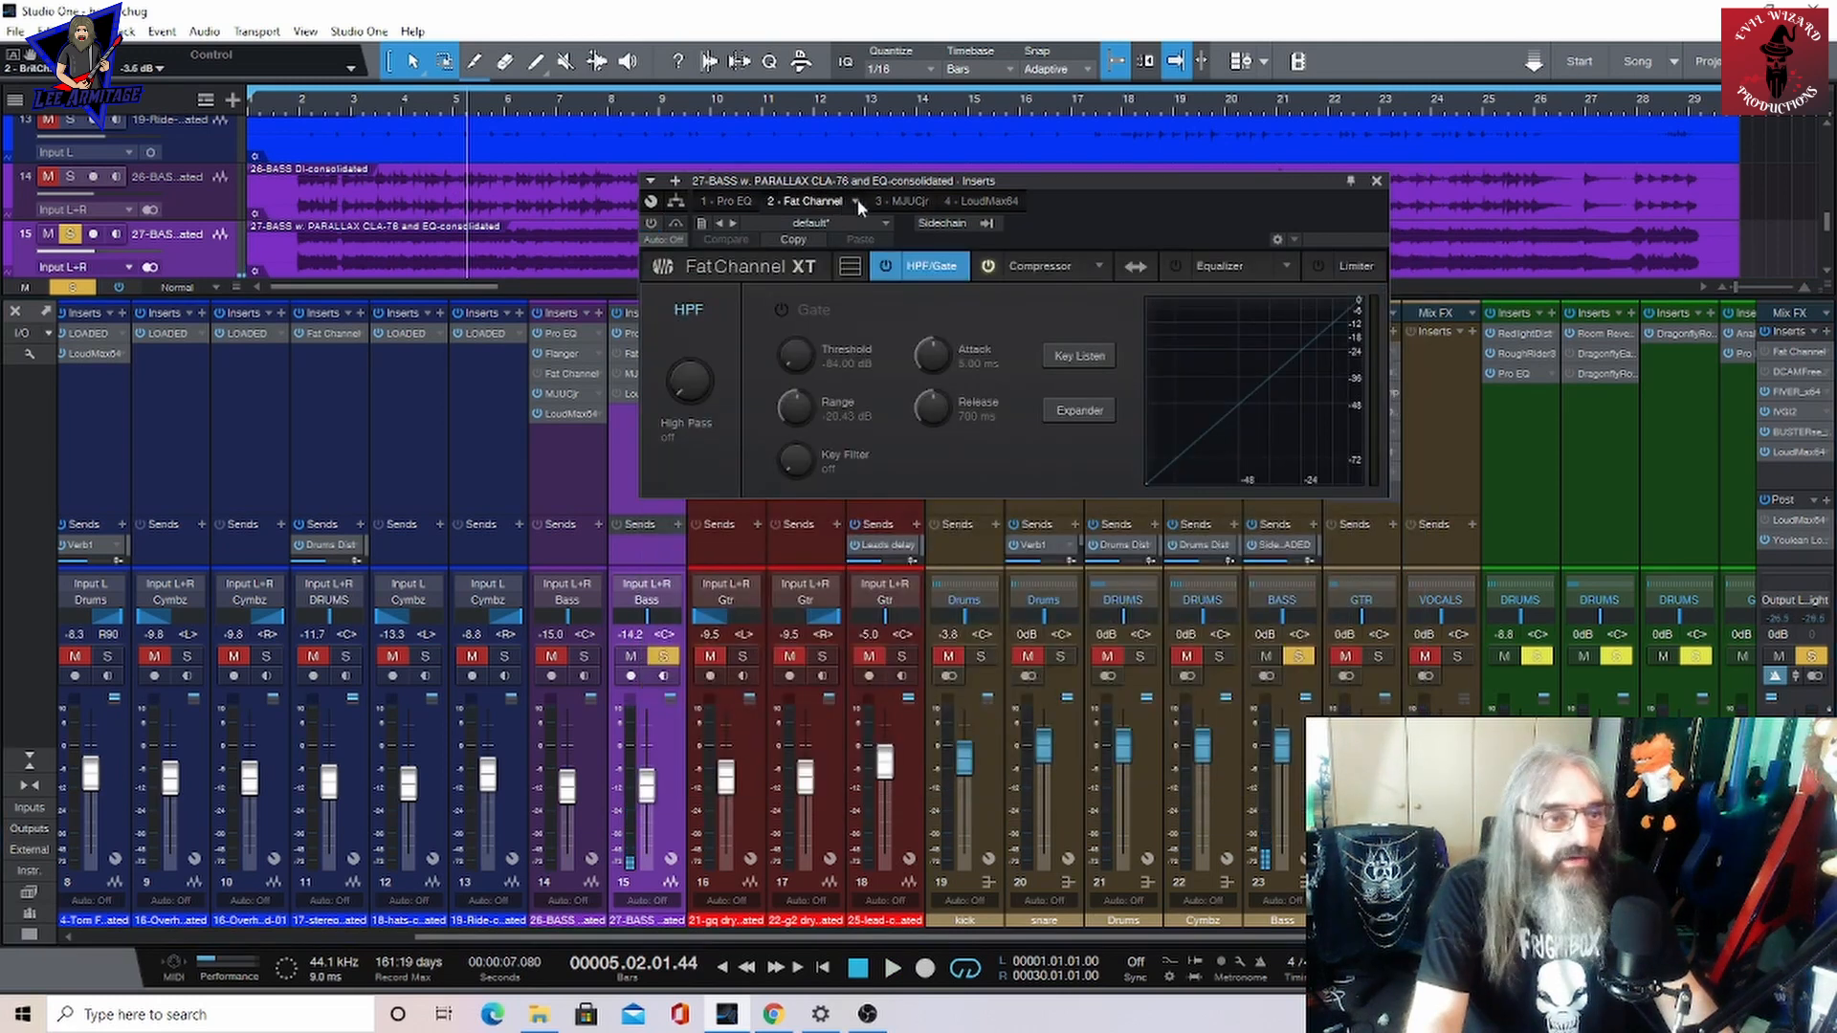
click(1217, 266)
click(1053, 267)
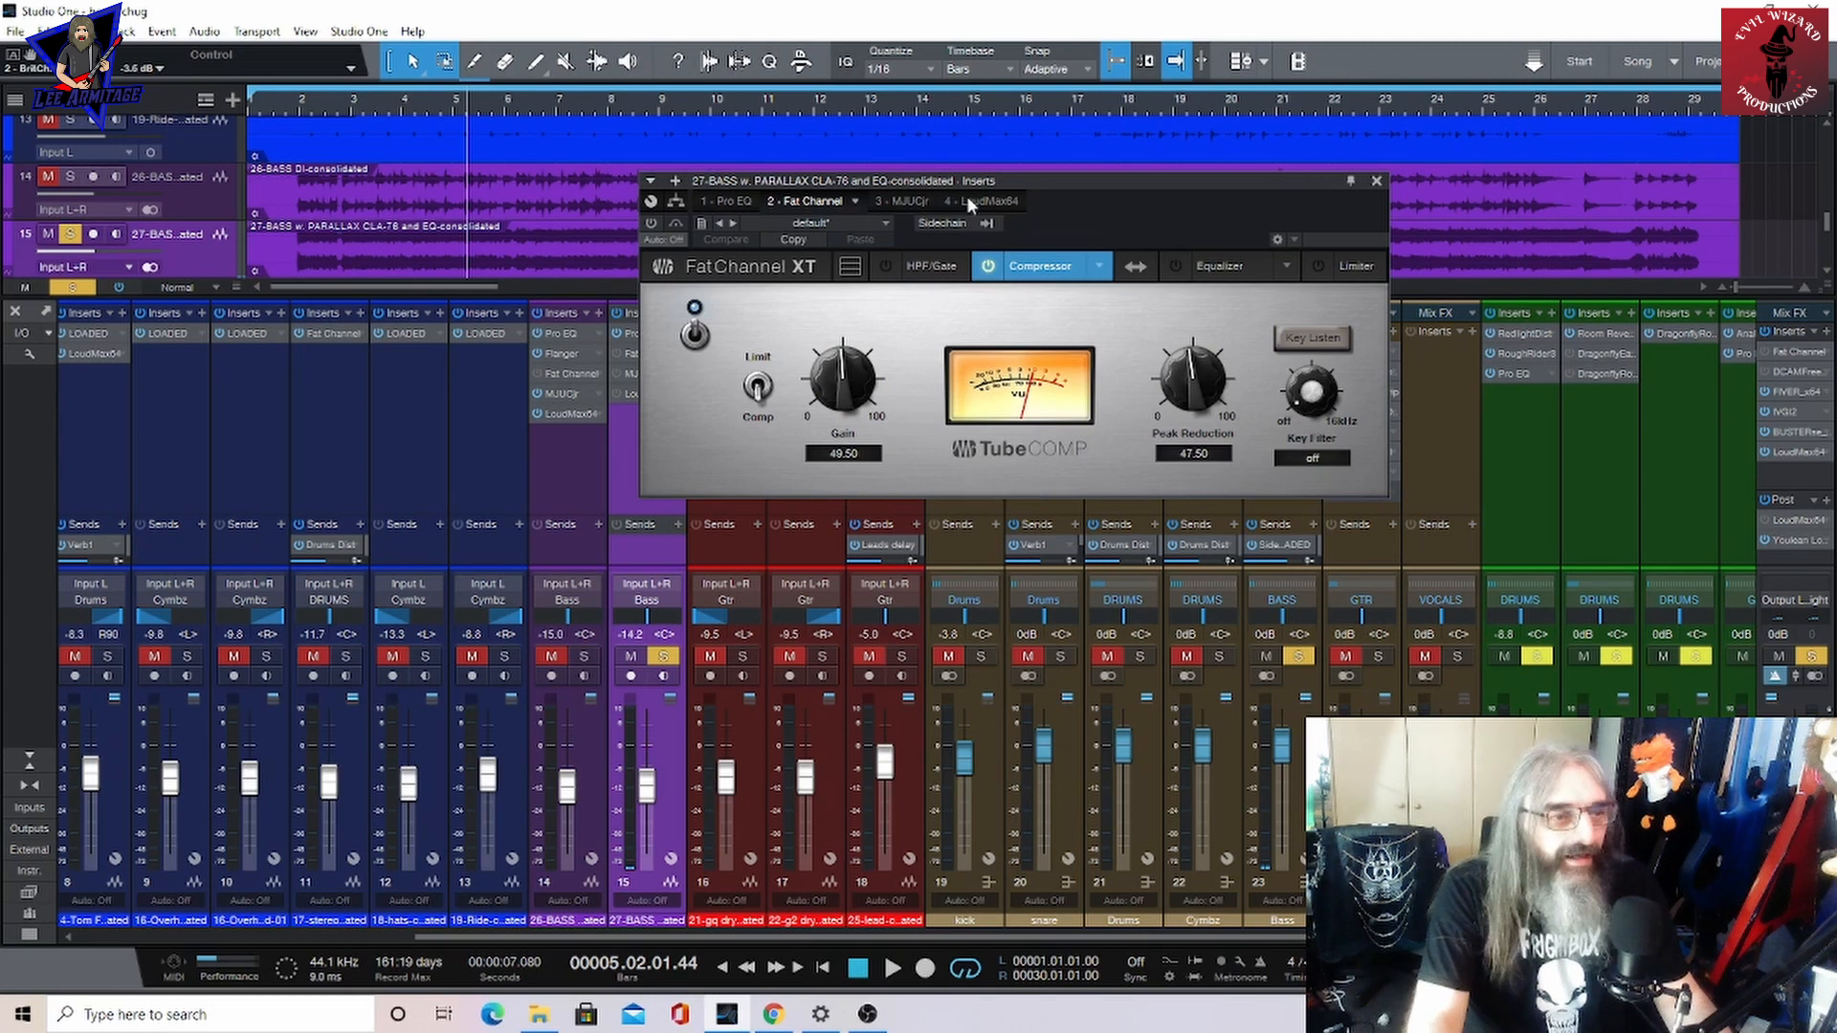
Enable the MJUCjr compressor insert on the 27-BASS track and audition the bass during playback
click(903, 199)
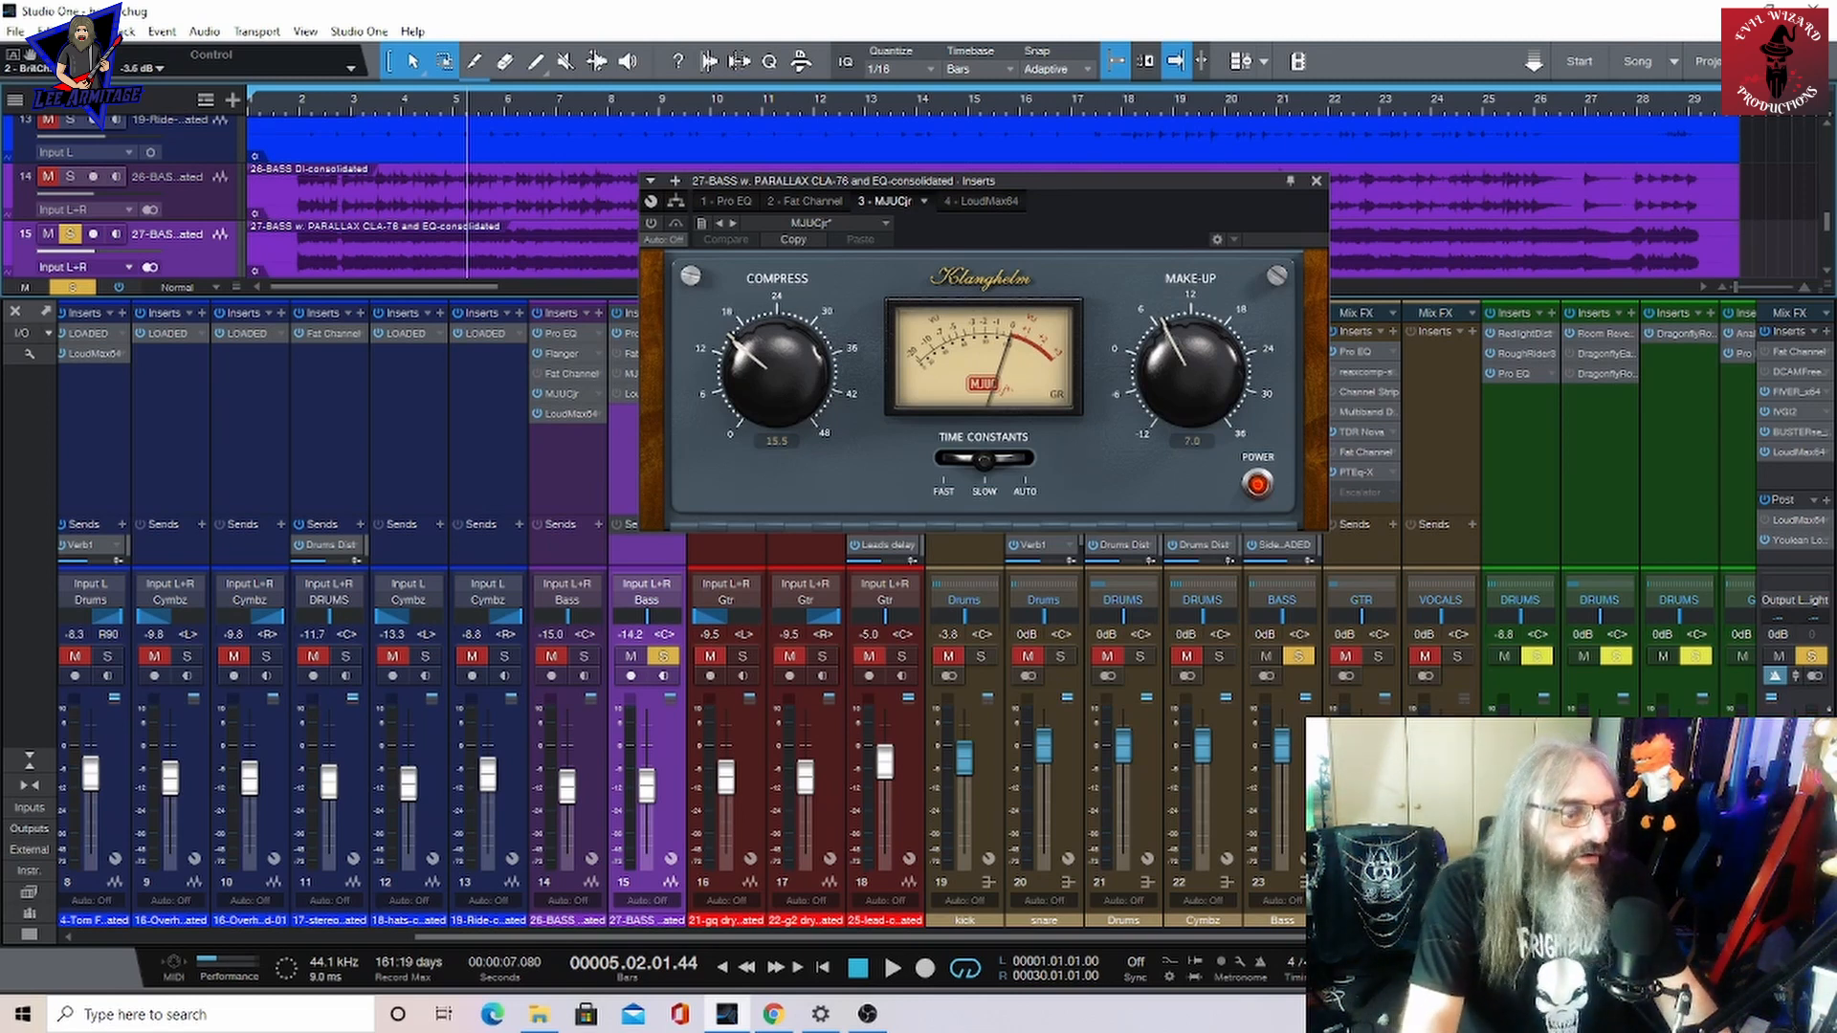
click(860, 974)
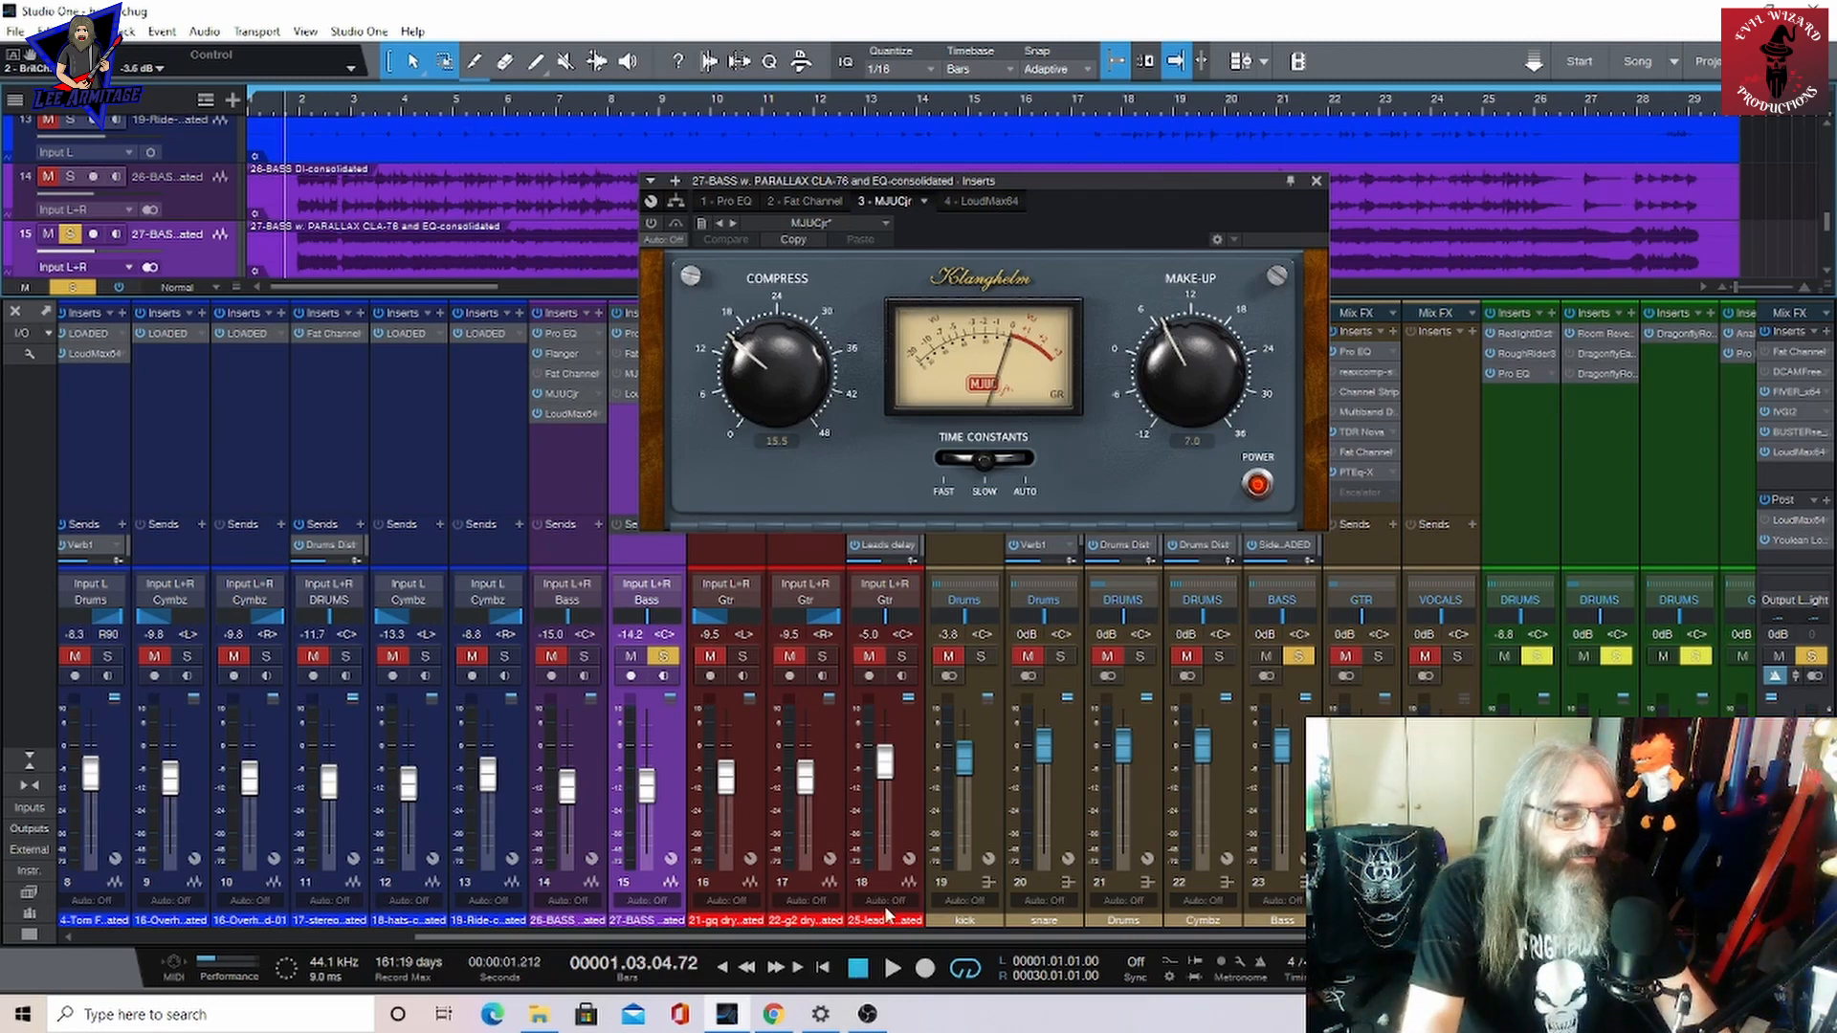
click(892, 968)
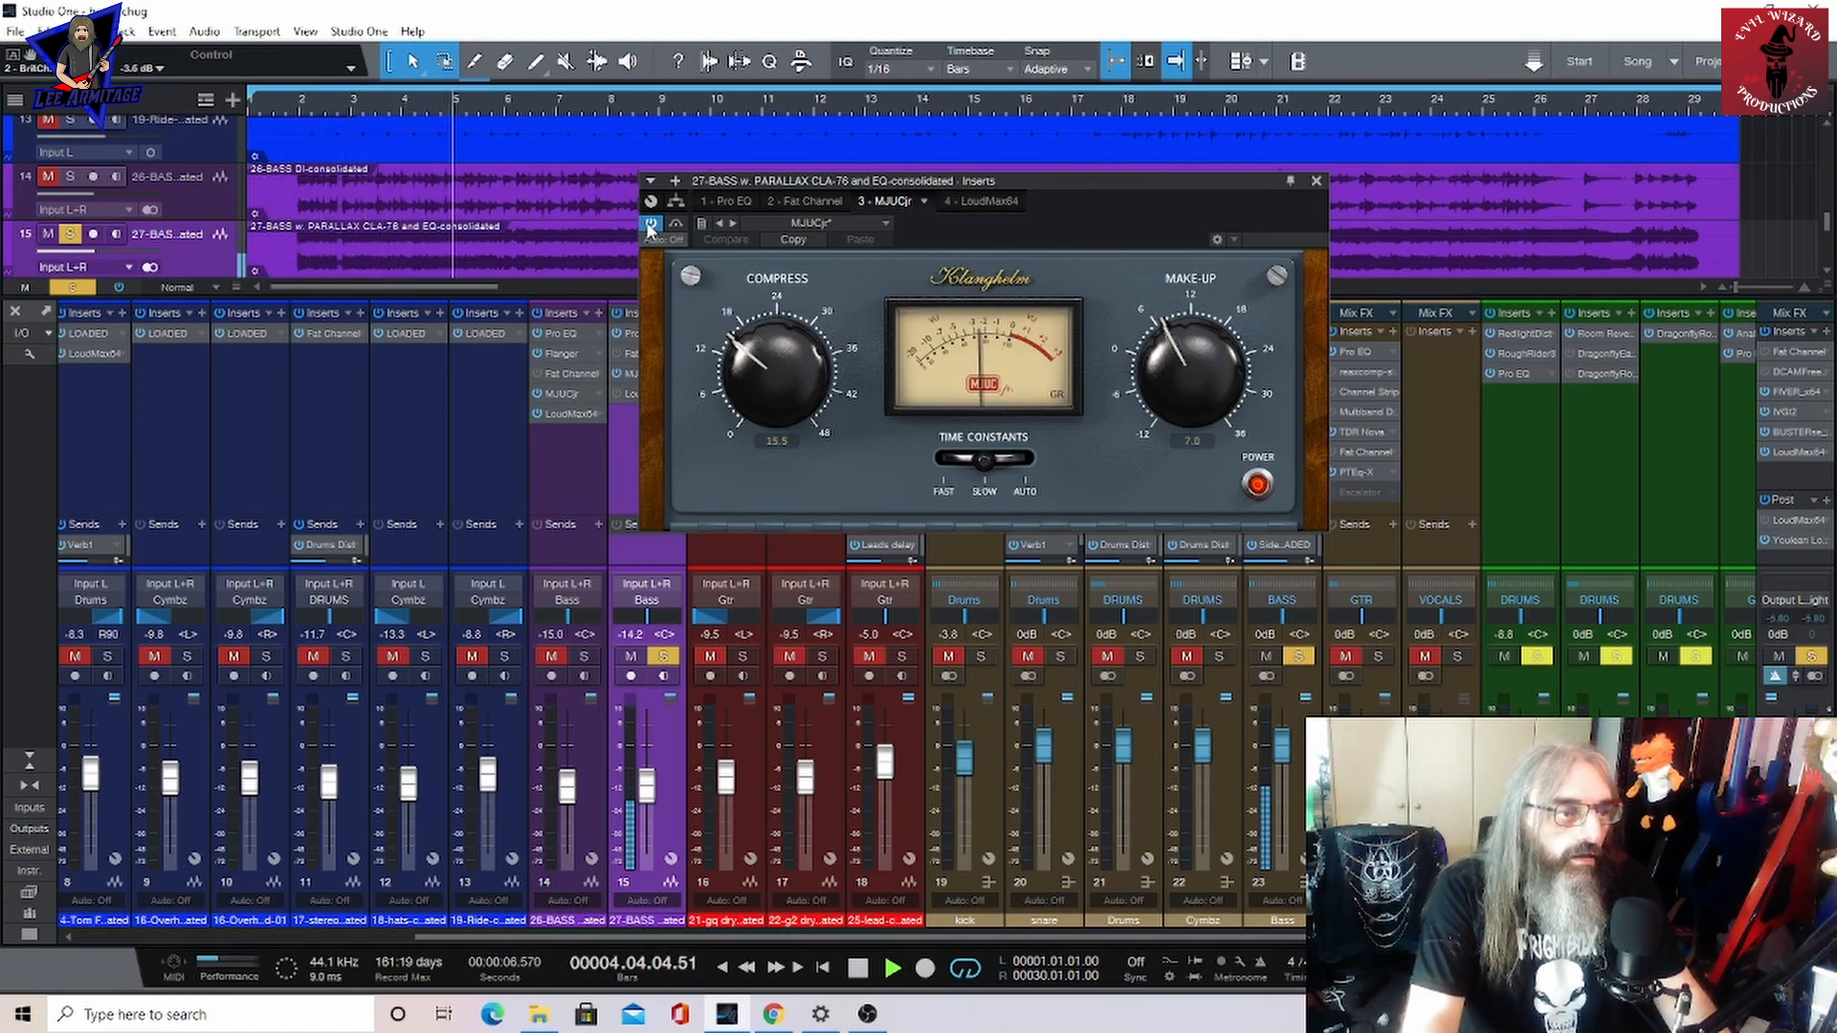
click(858, 969)
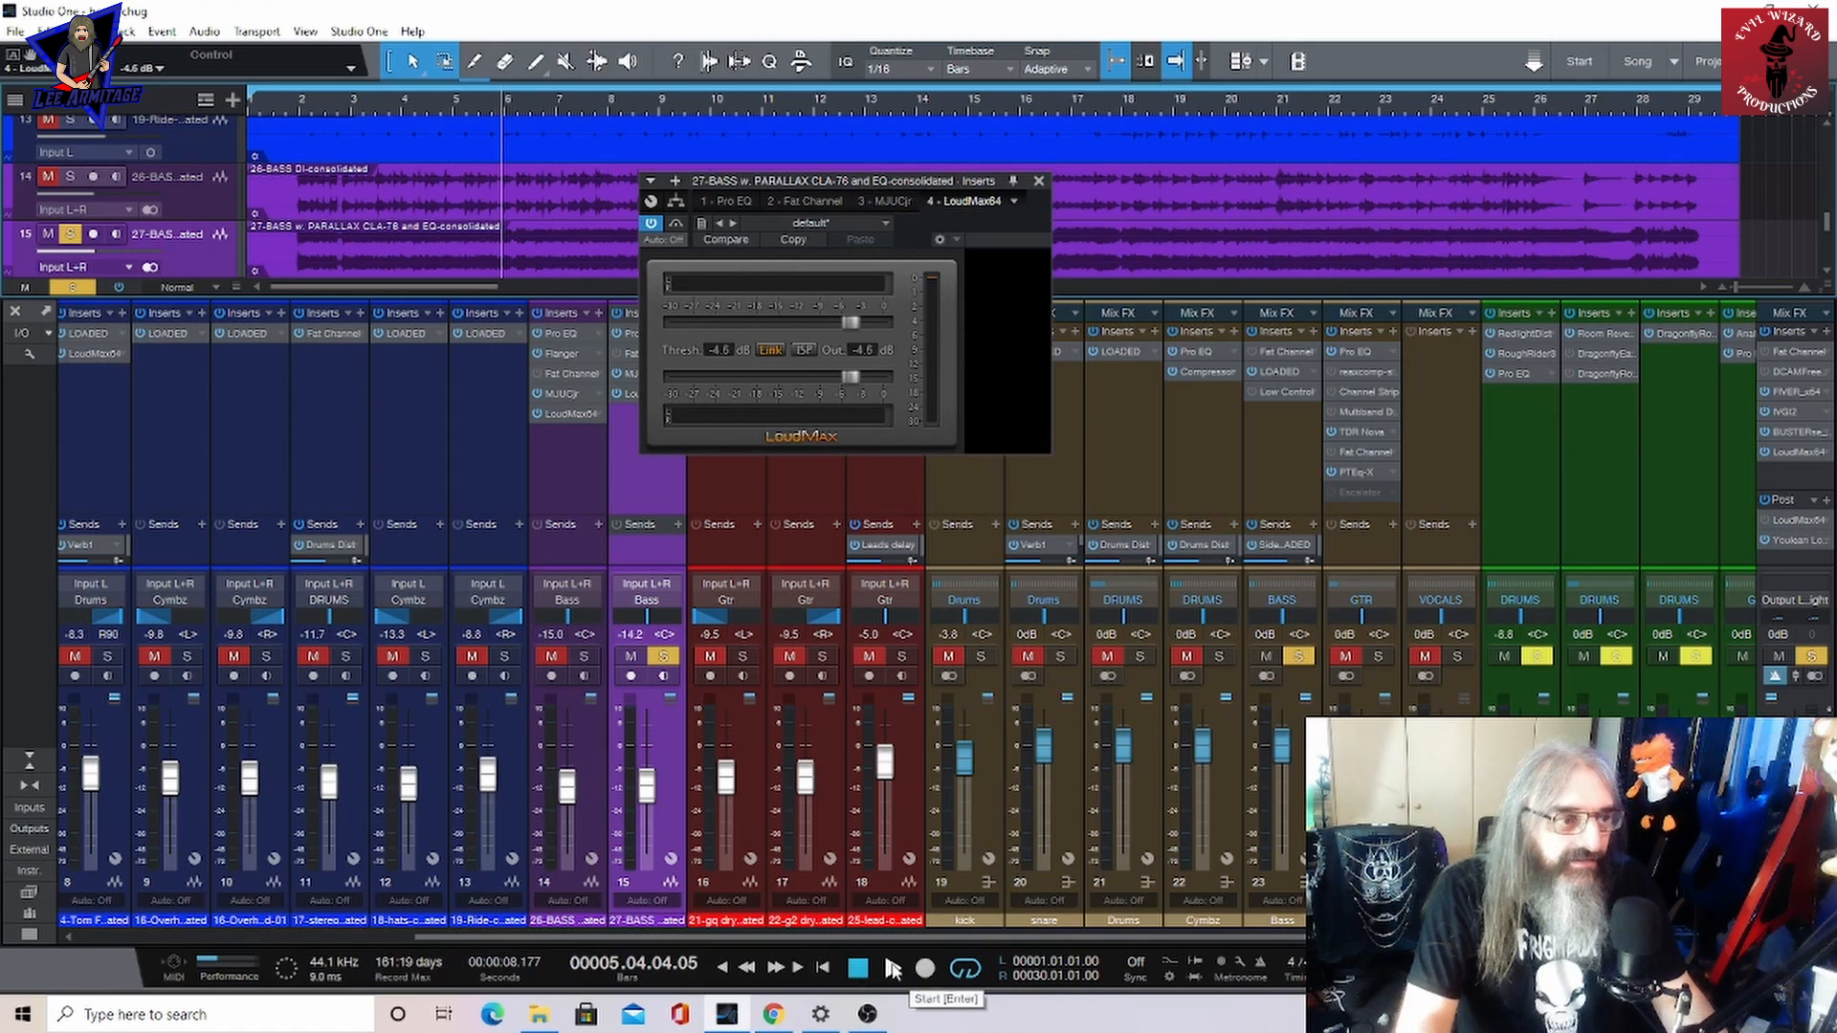
Play the soloed bass through the LoudMax64 insert, return to the song's start and close the inserts window
click(893, 969)
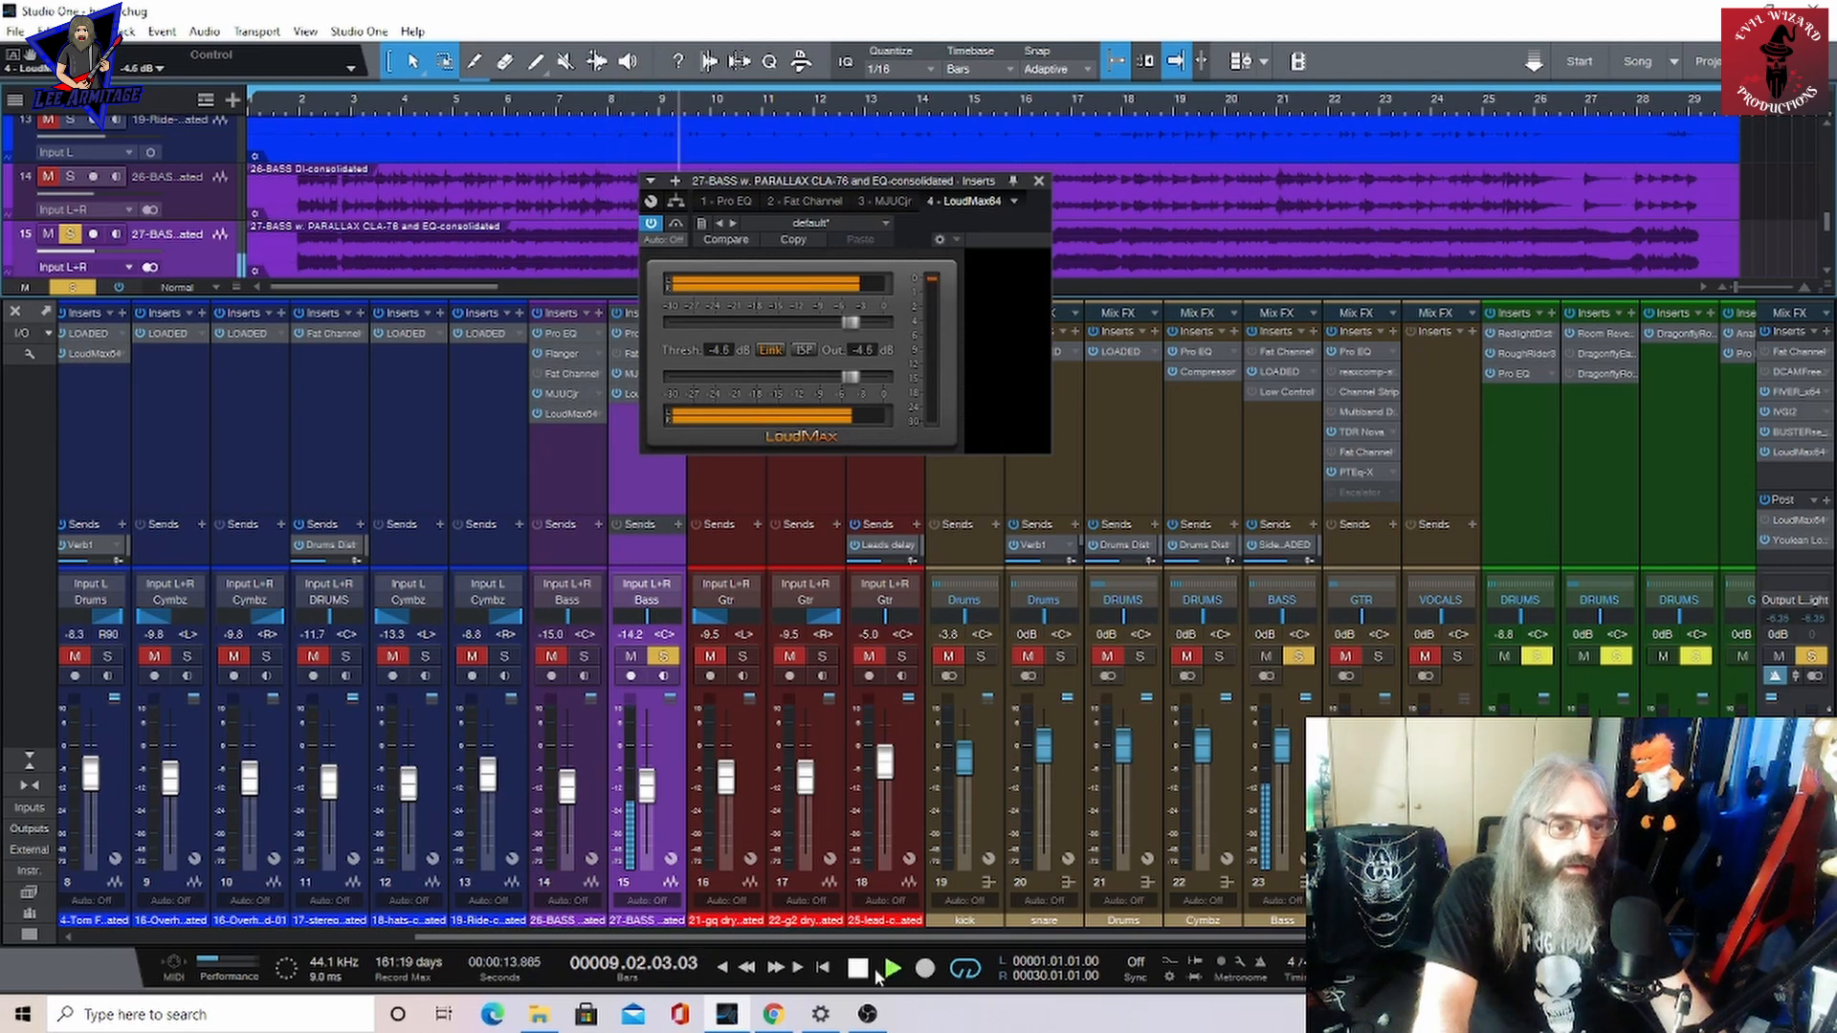
click(858, 969)
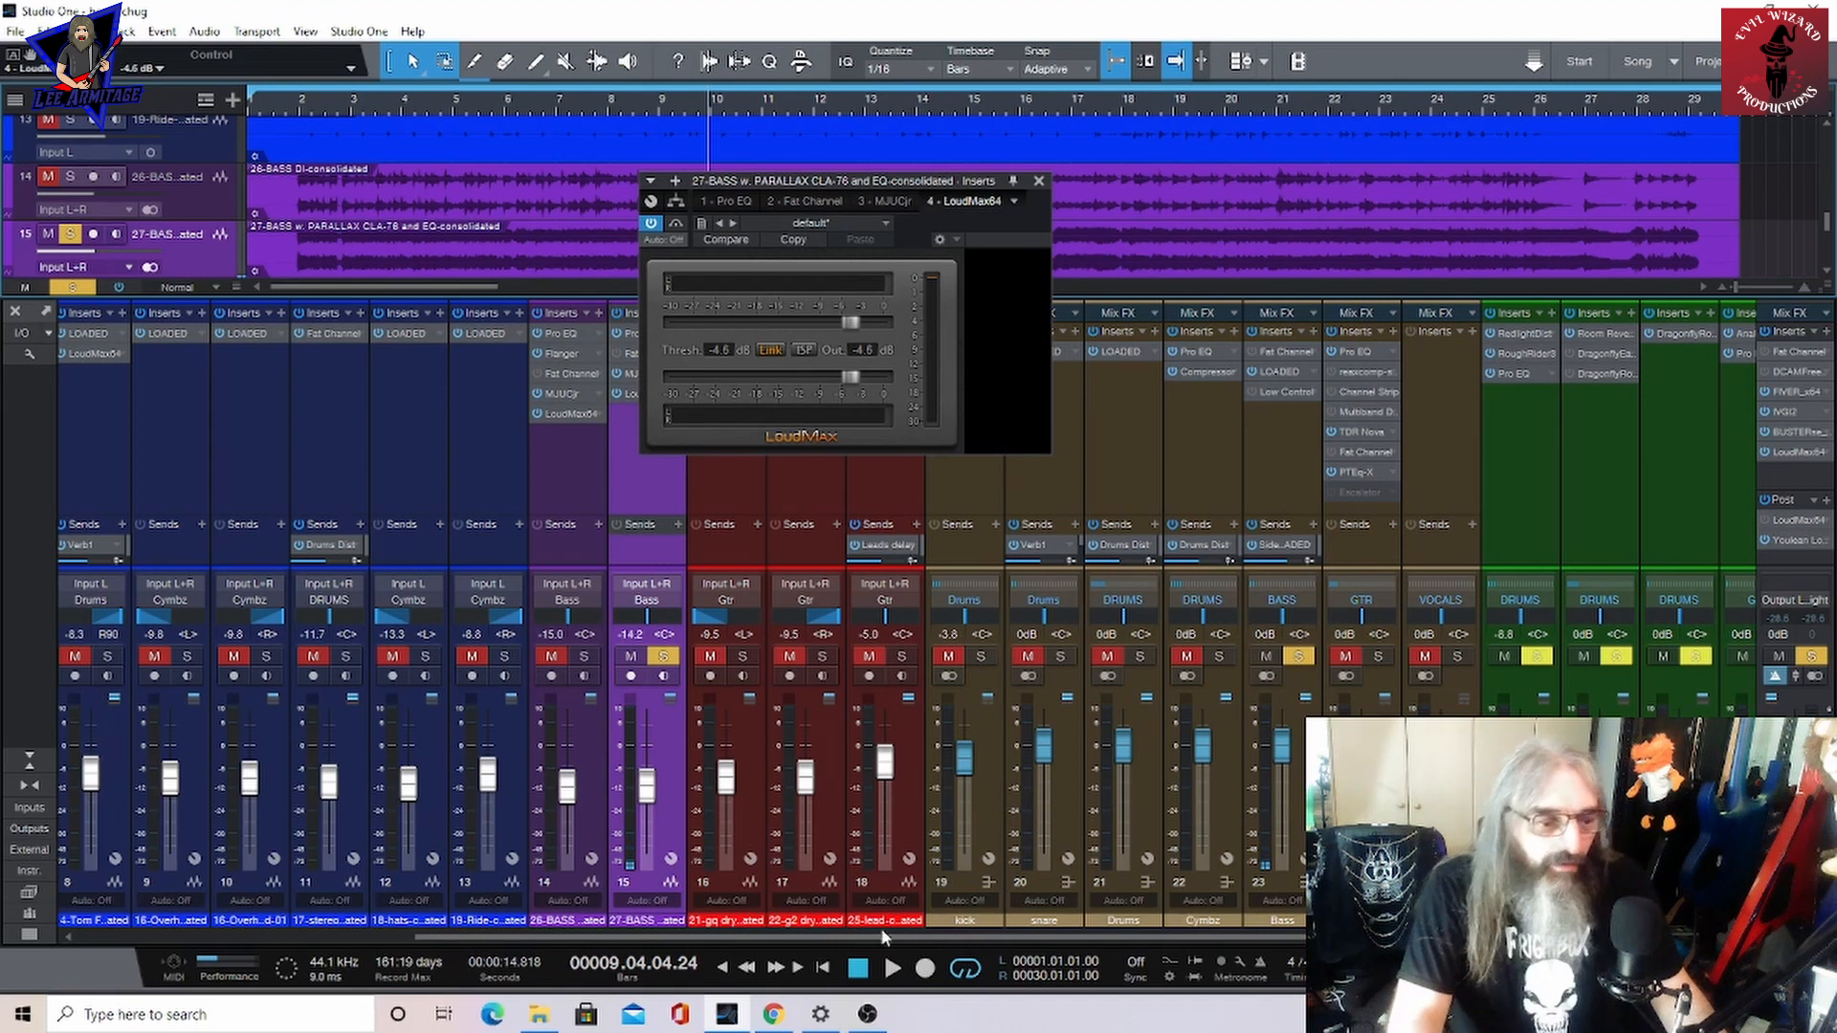
click(860, 968)
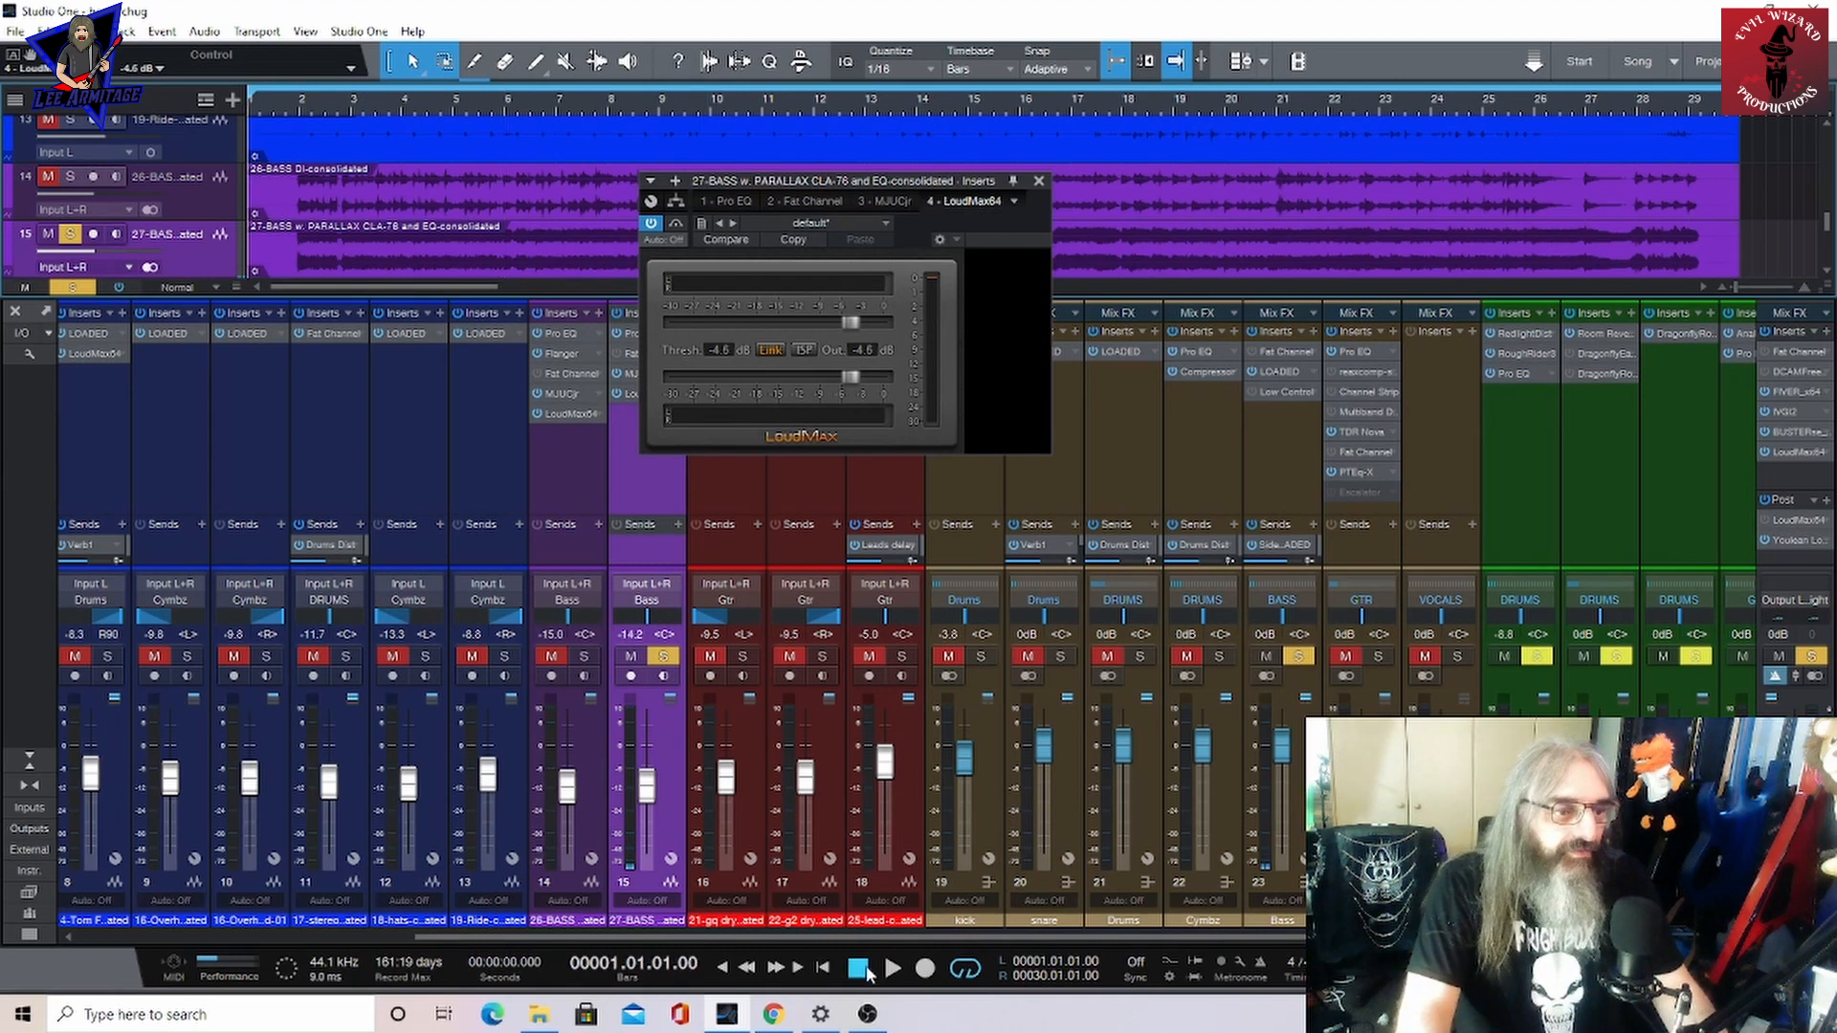
click(1040, 182)
Bypass all inserts on the 26-BASS DI track, solo it instead of 27-BASS, and play the dry signal
click(540, 314)
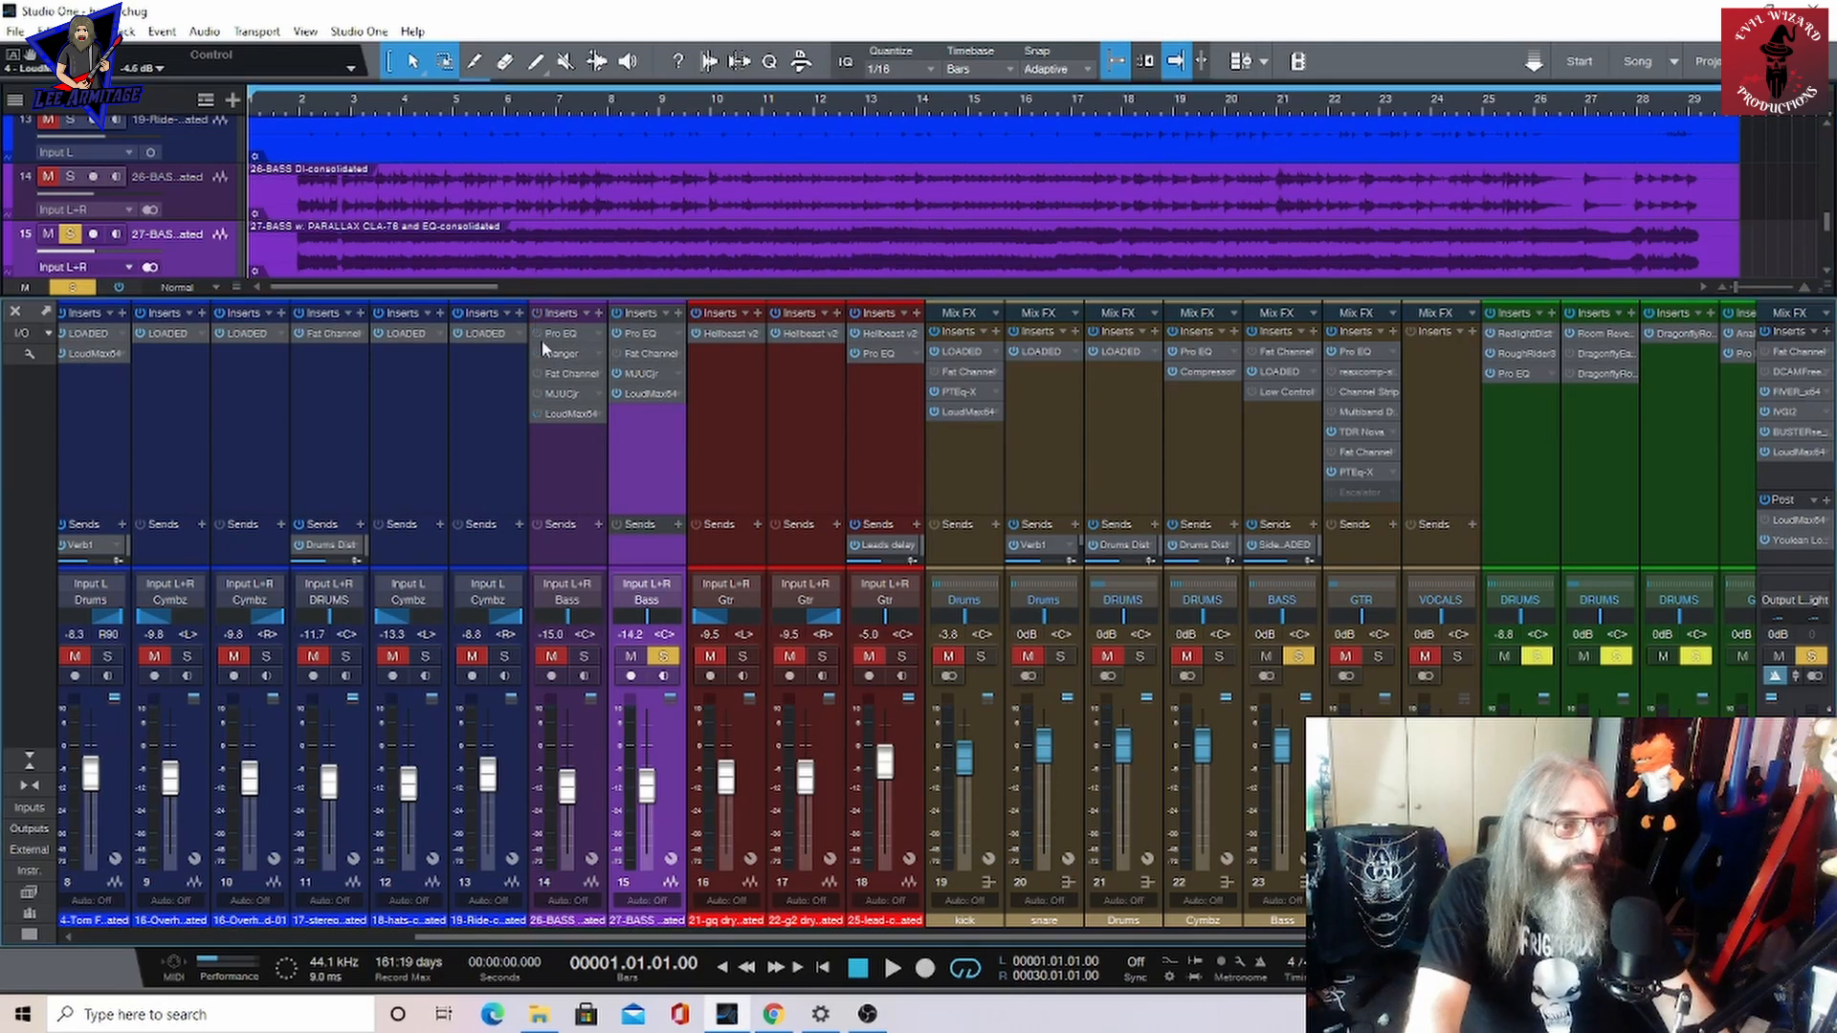
click(661, 656)
click(588, 657)
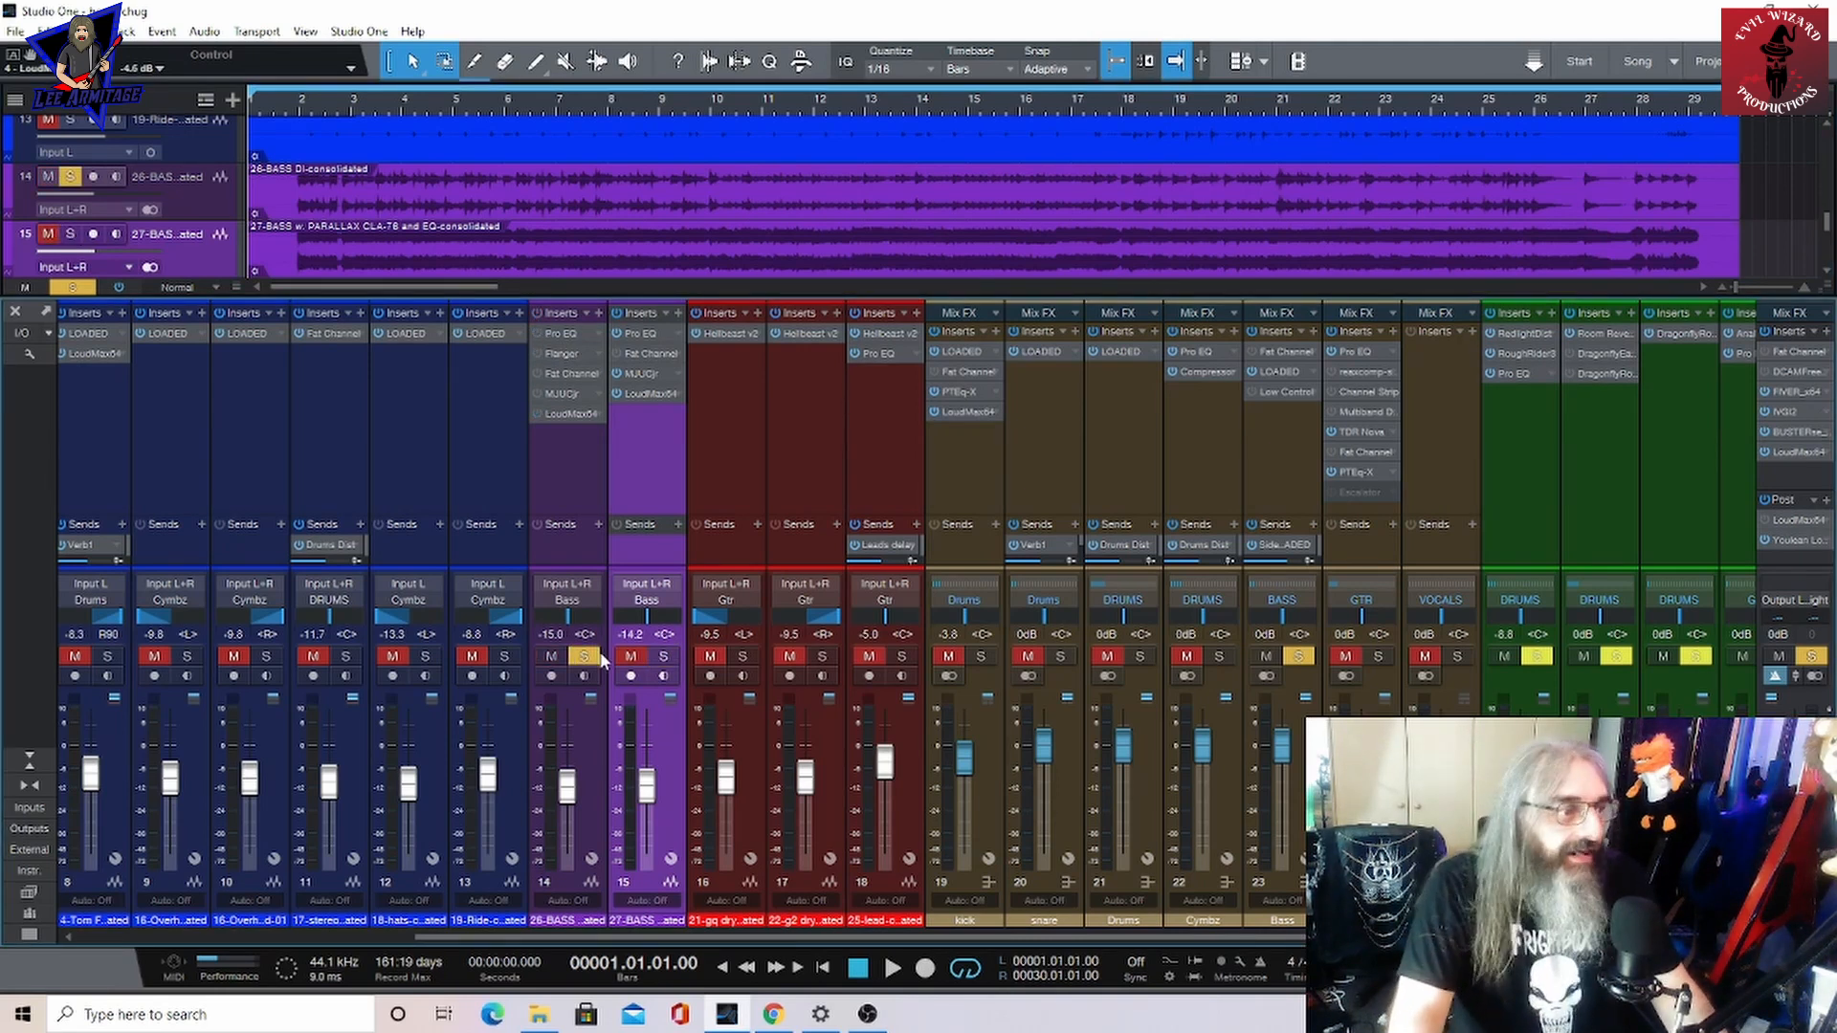
click(892, 970)
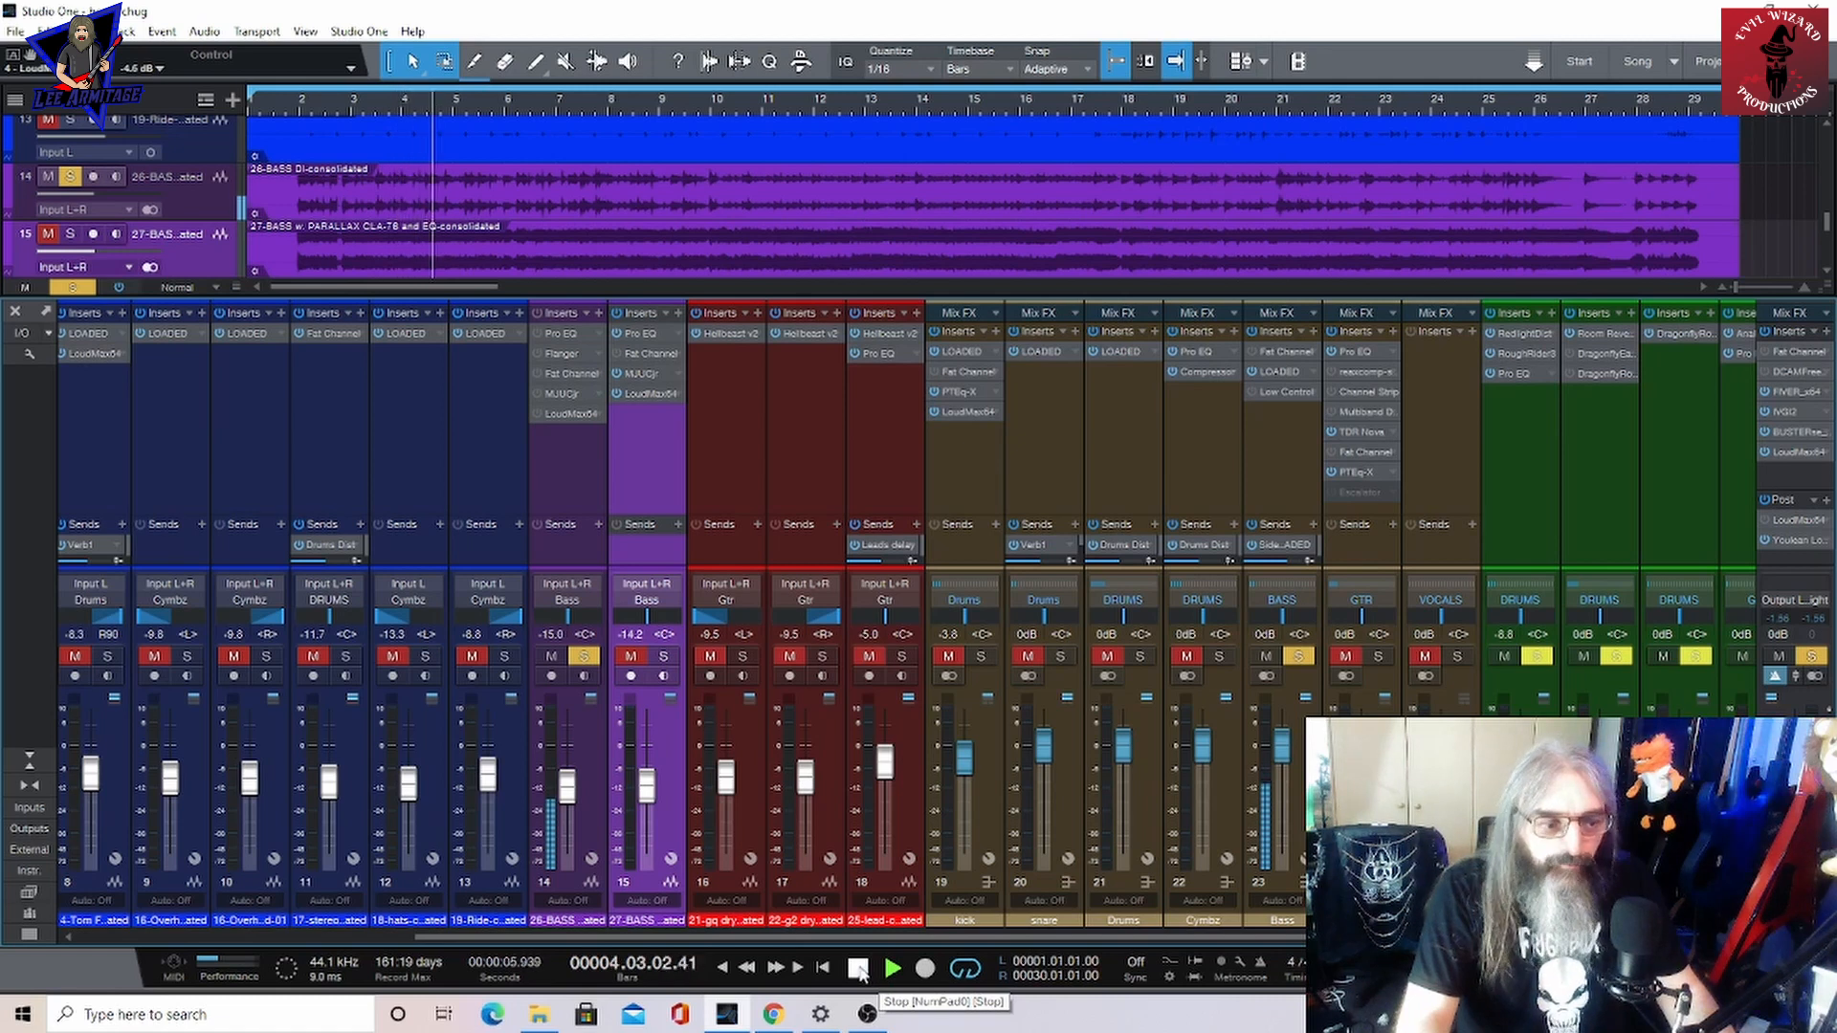
click(858, 968)
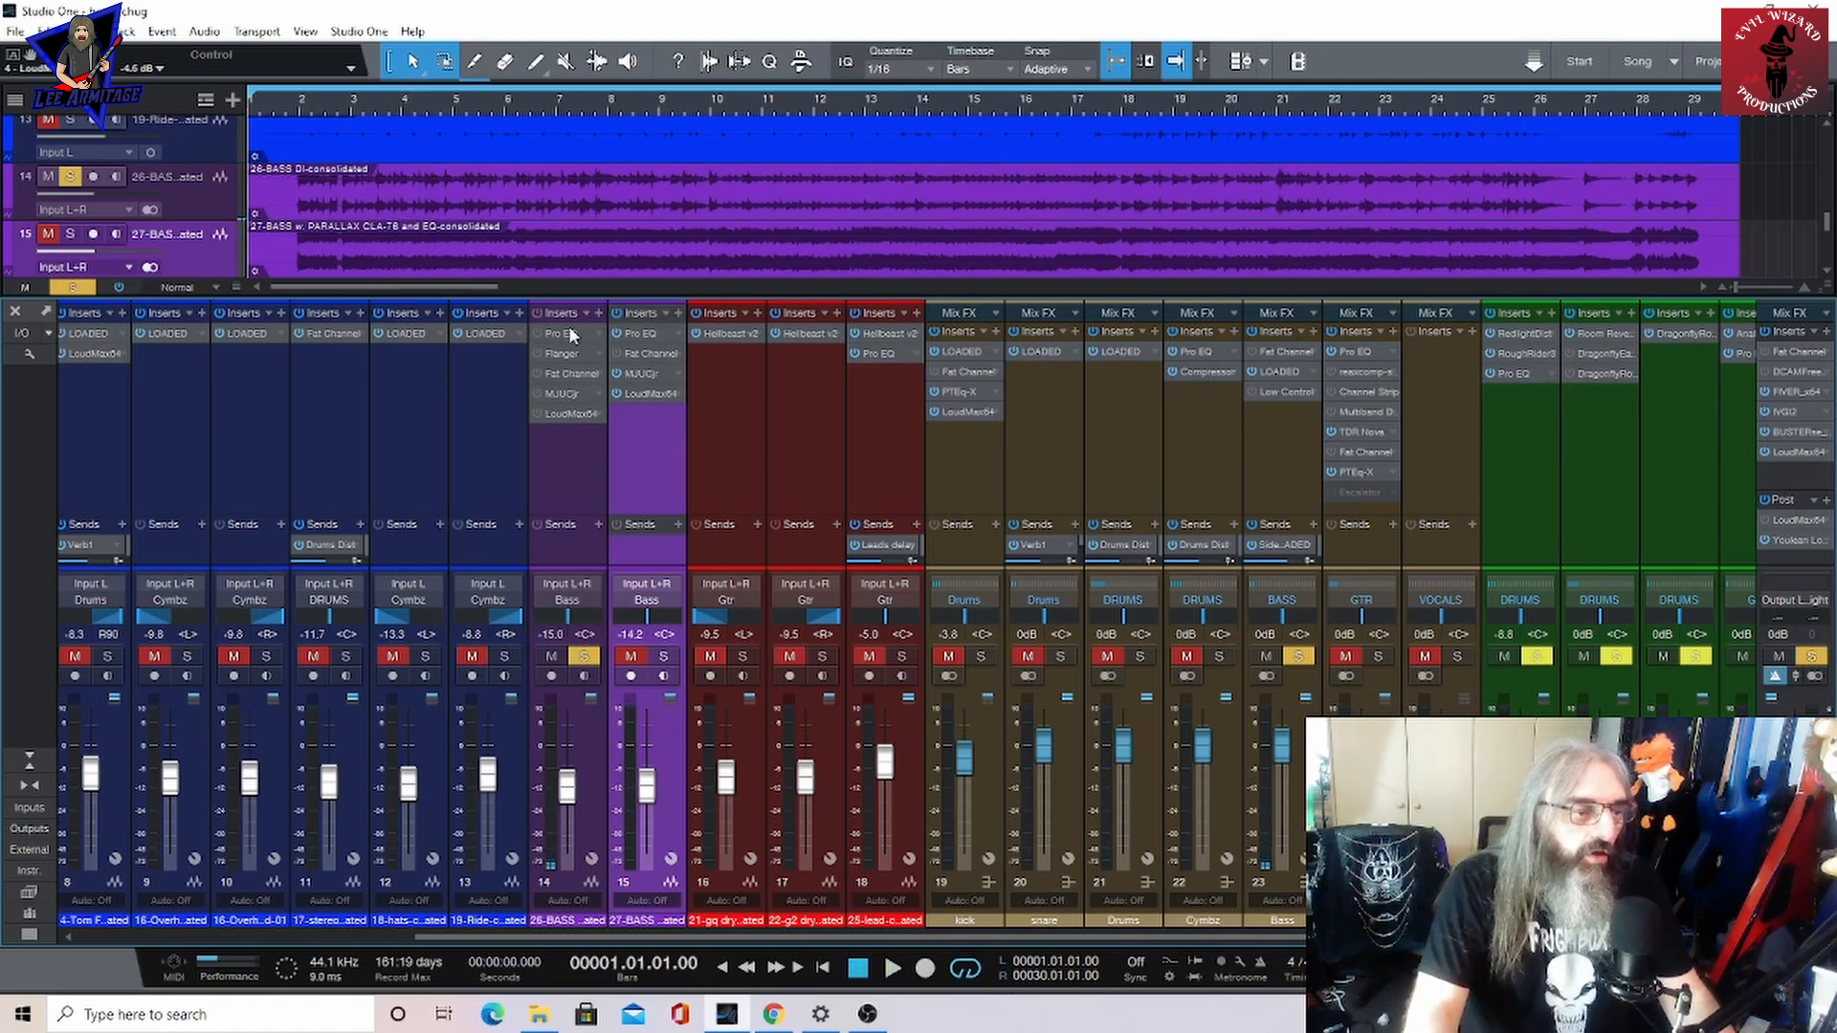
Enable the Pro EQ insert on the 26-BASS DI track and play the soloed bass through it
click(543, 314)
click(550, 222)
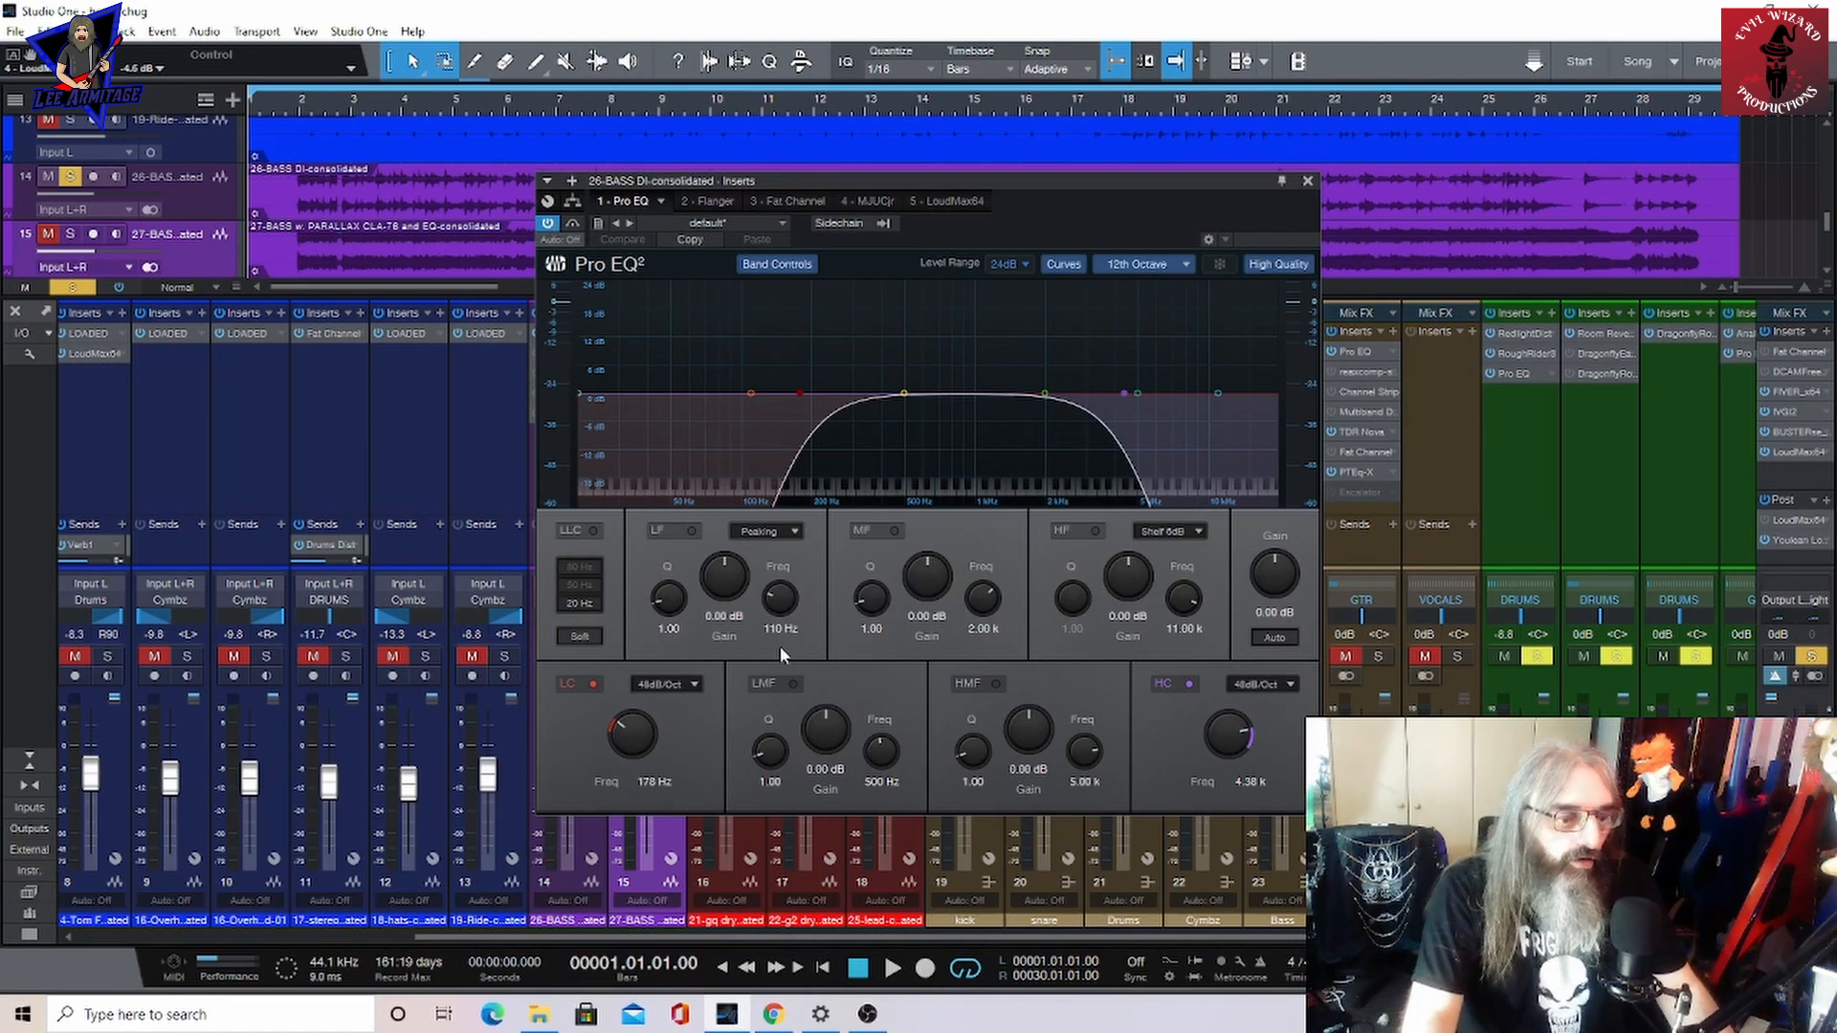
click(892, 968)
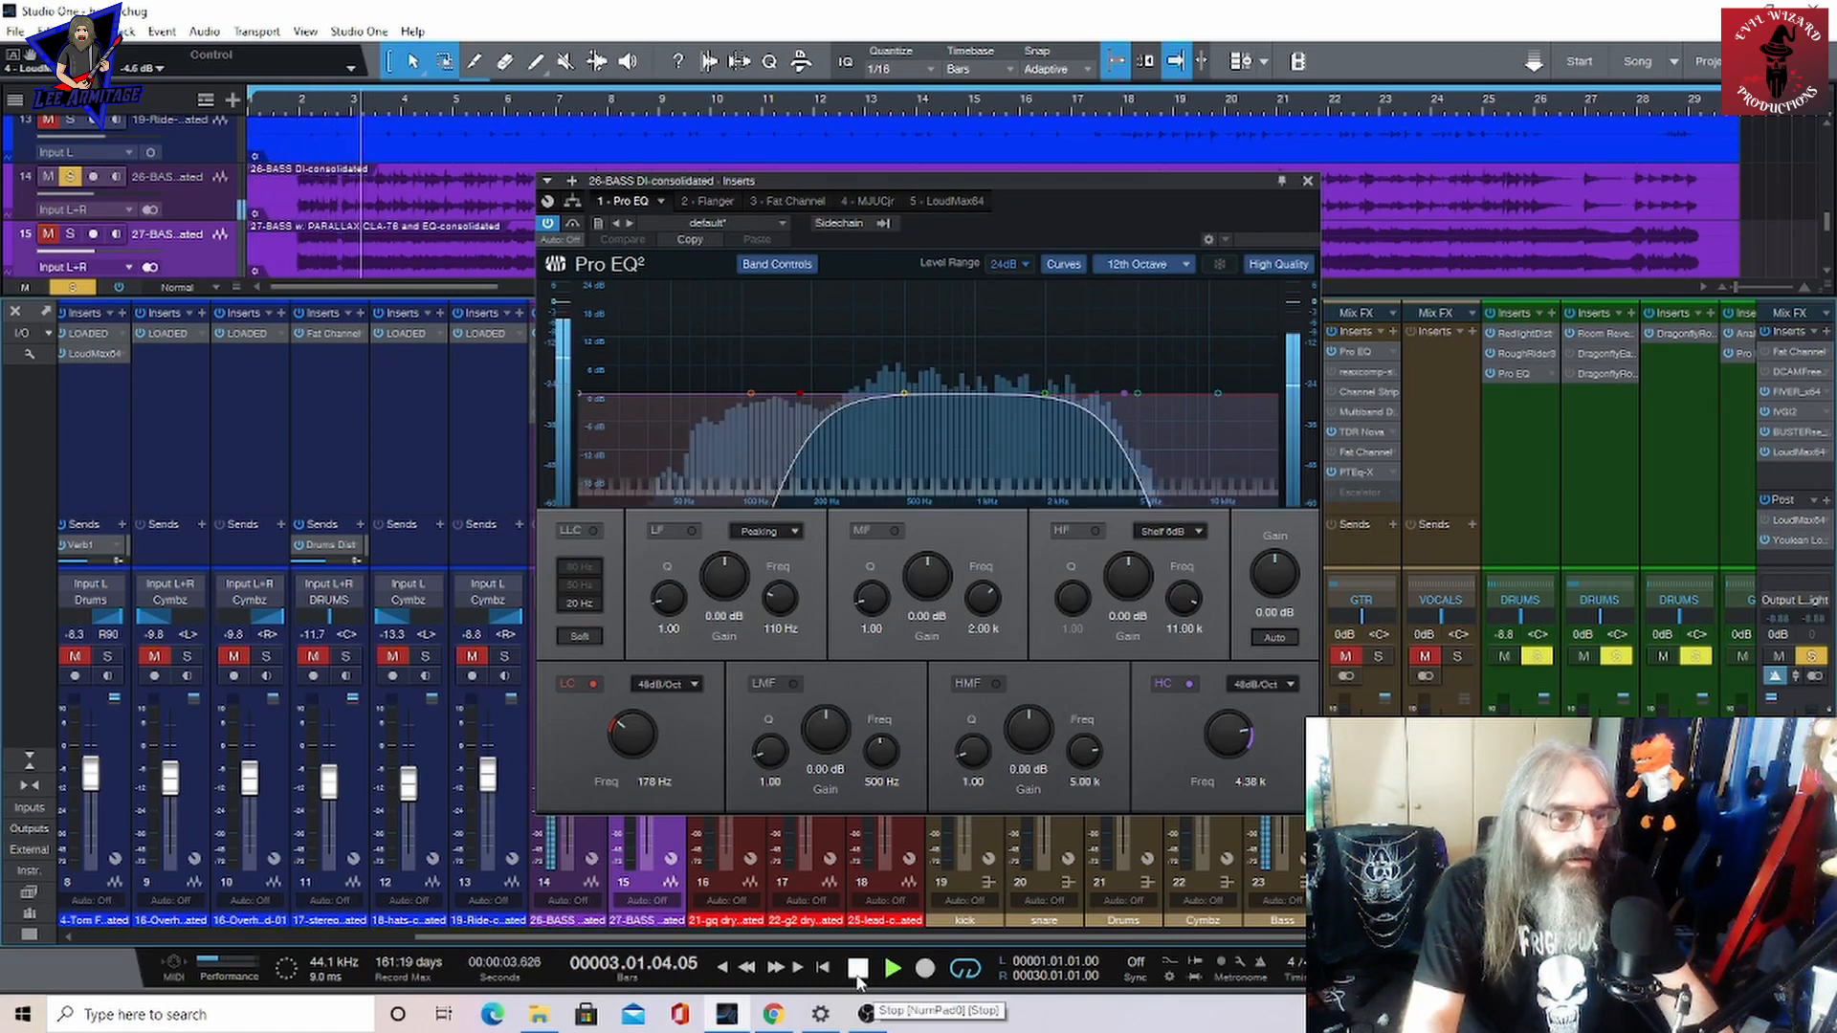
click(858, 968)
Enable the Flanger insert on the 26-BASS DI track and audition its effect on the bass
click(708, 201)
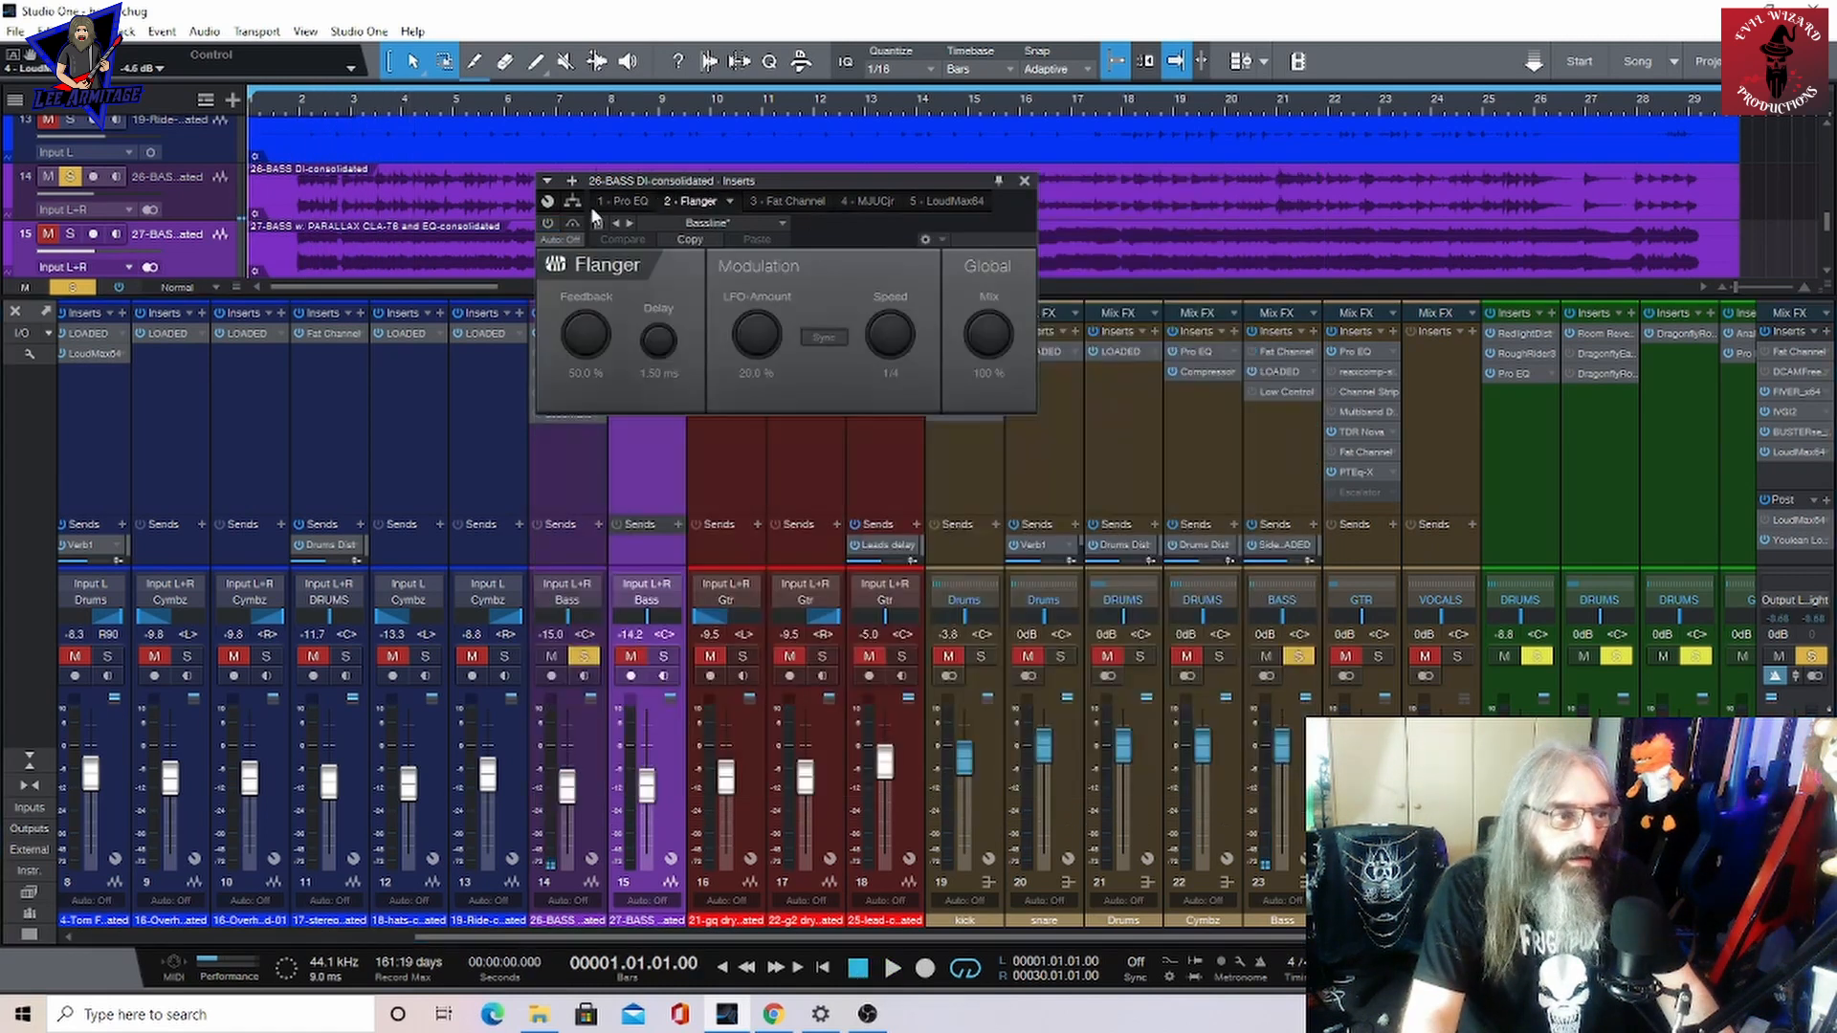
click(551, 223)
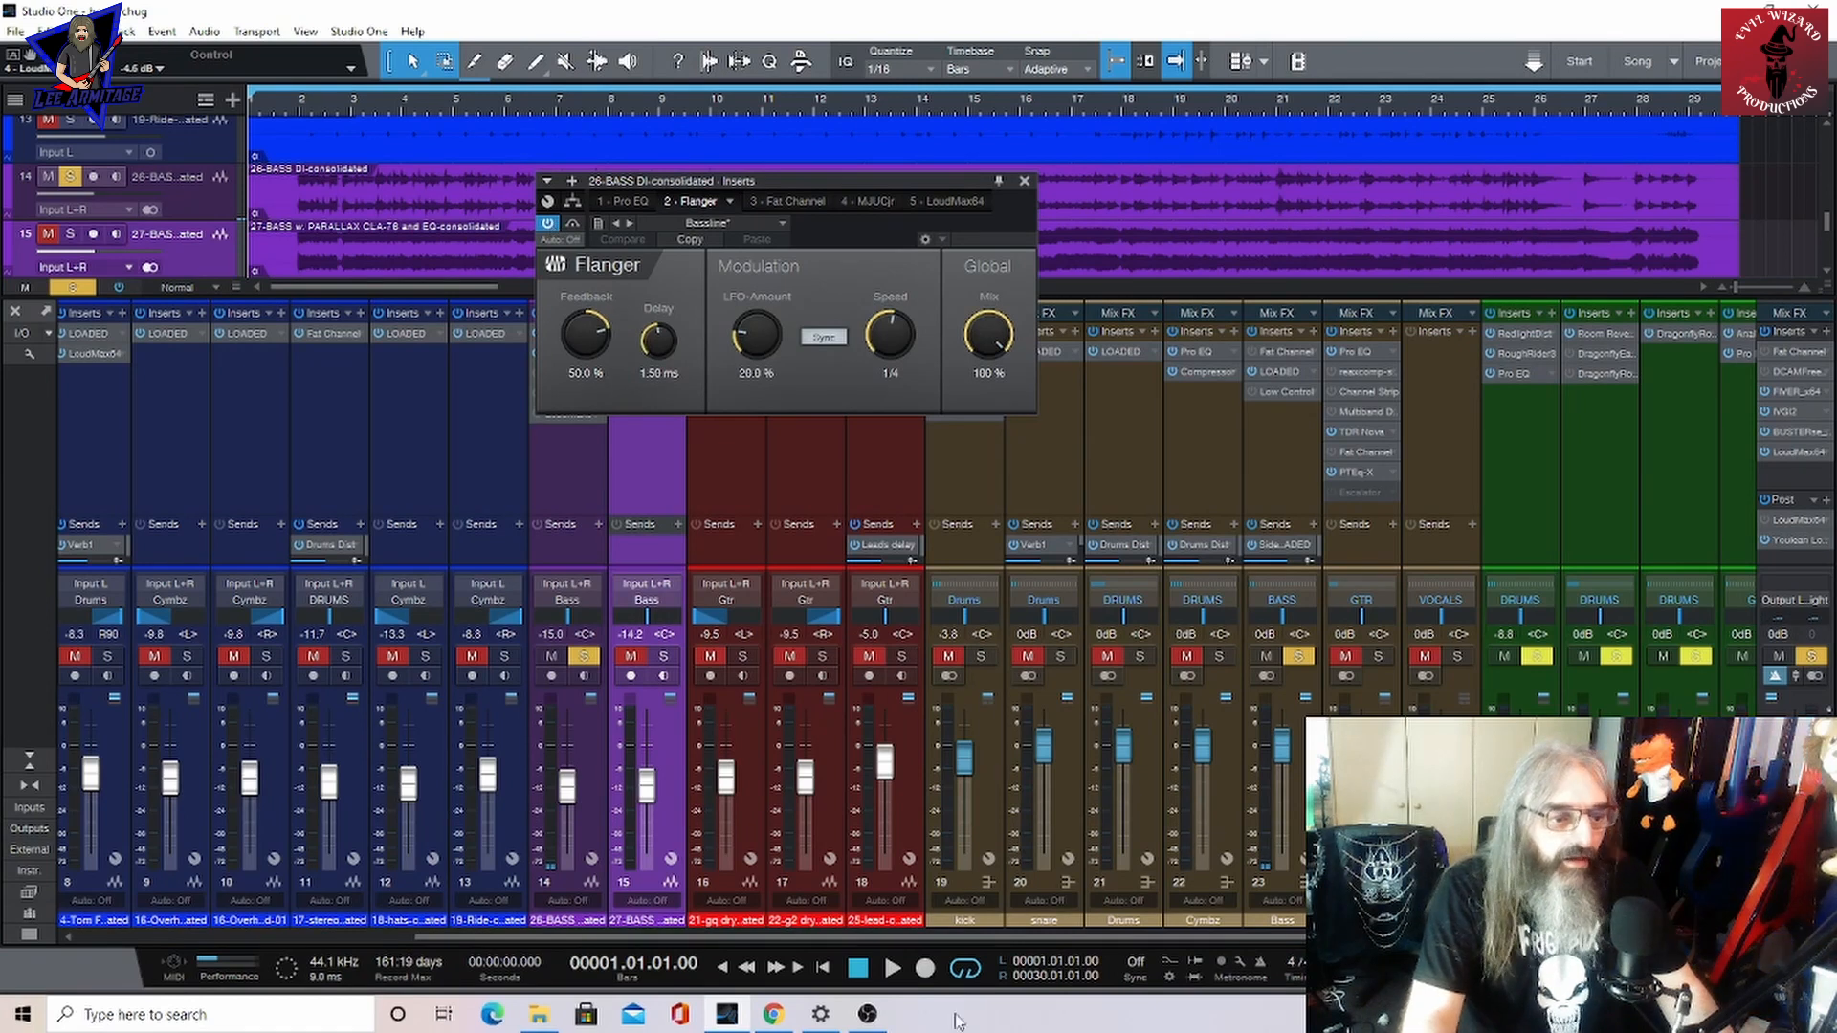
click(893, 976)
click(854, 971)
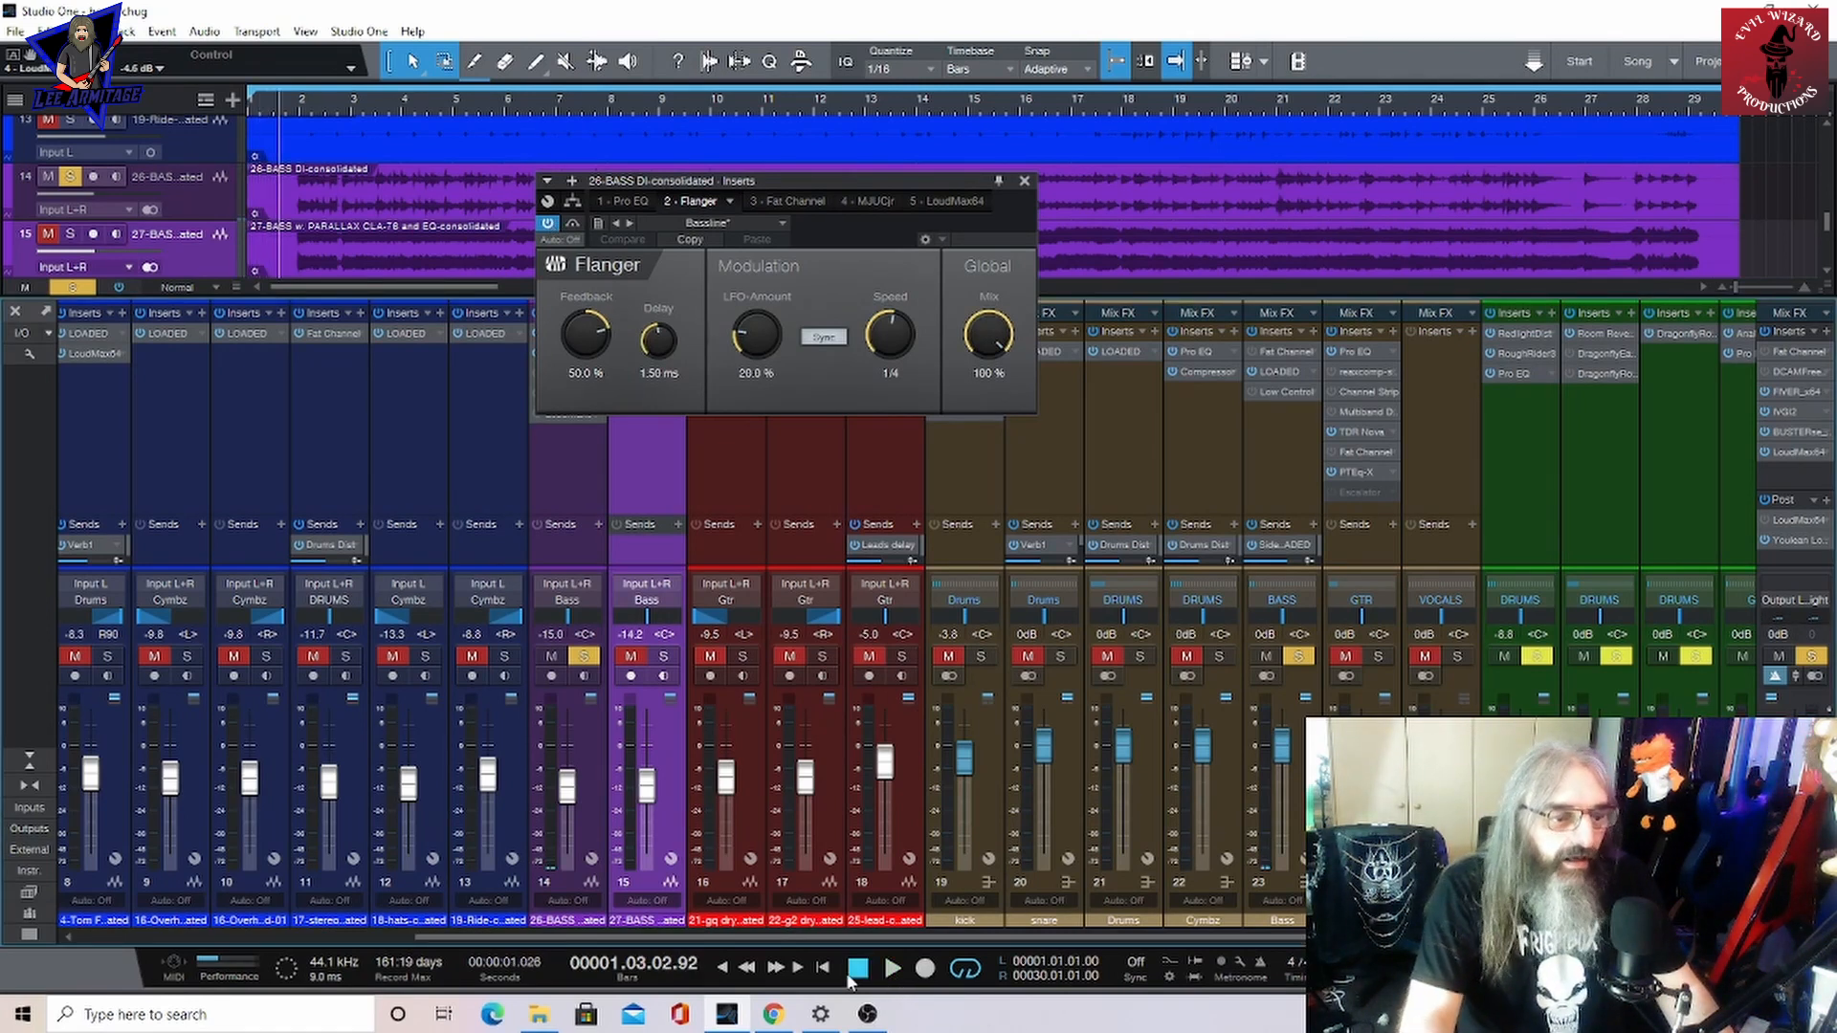
click(892, 969)
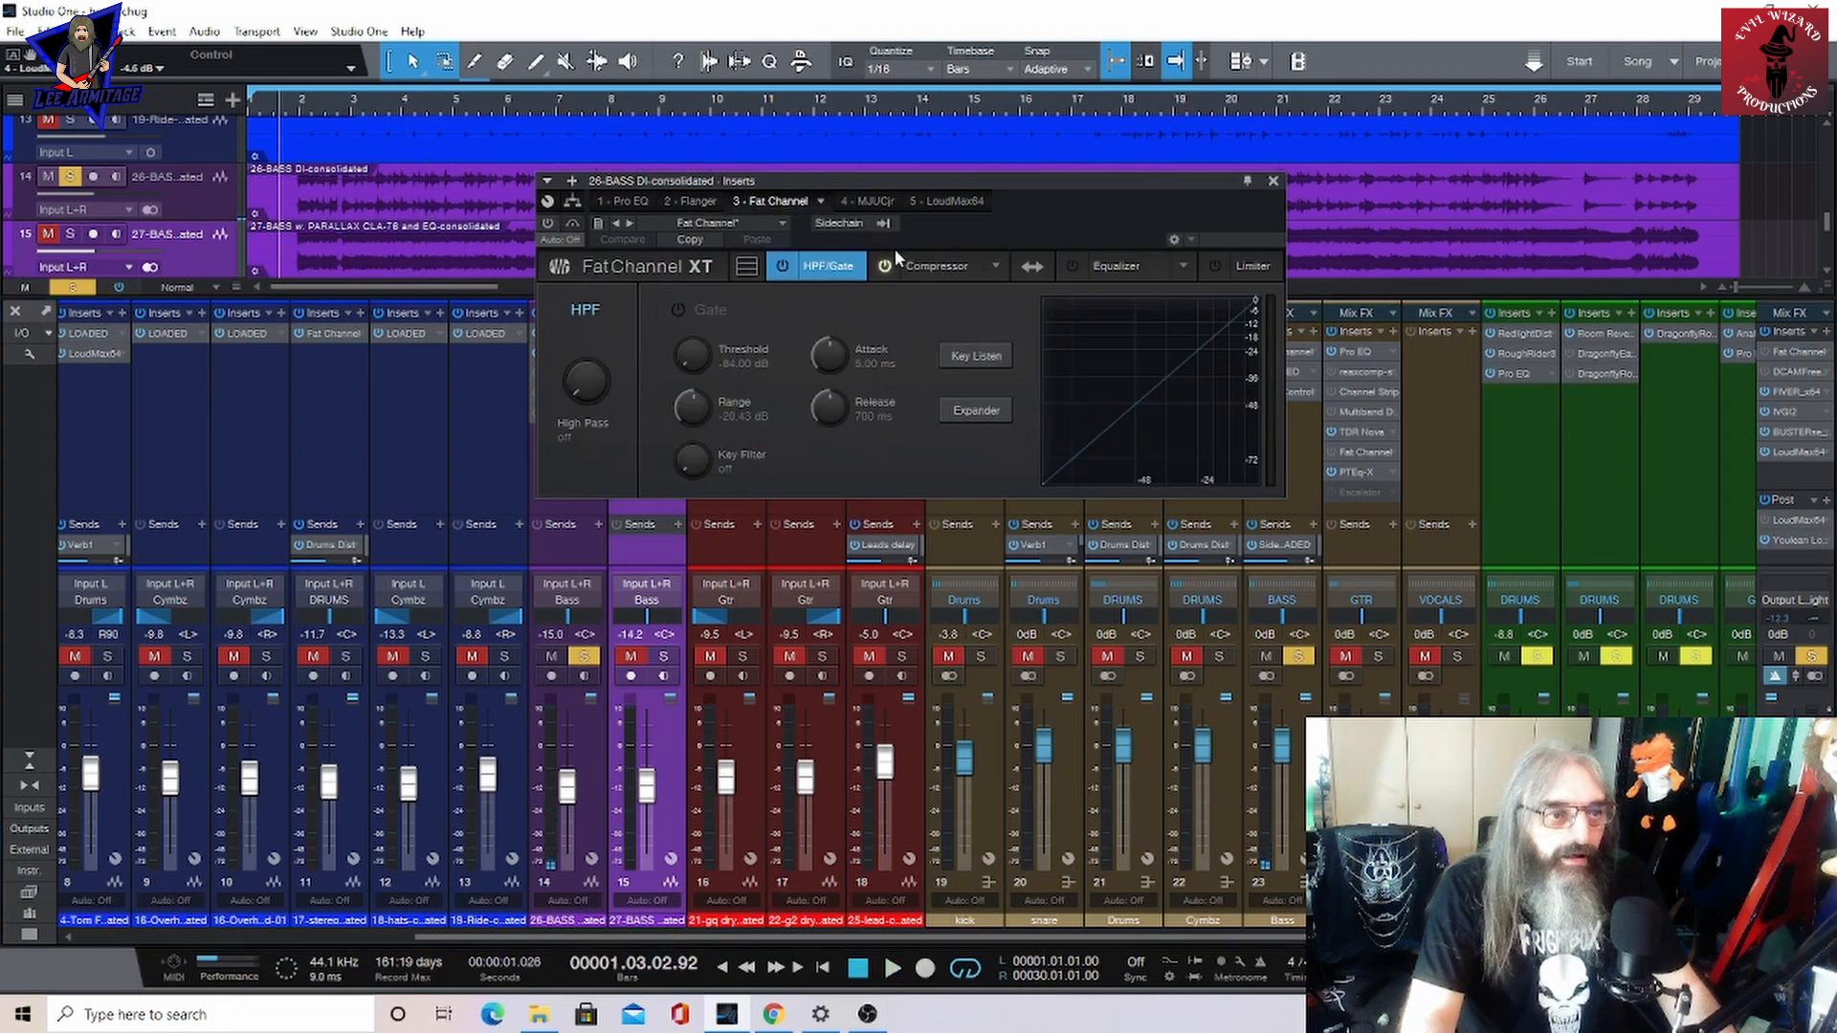
Examine the Fat Channel compressor on the 26-BASS DI track, and enable and audition the MJUCjr insert
click(926, 267)
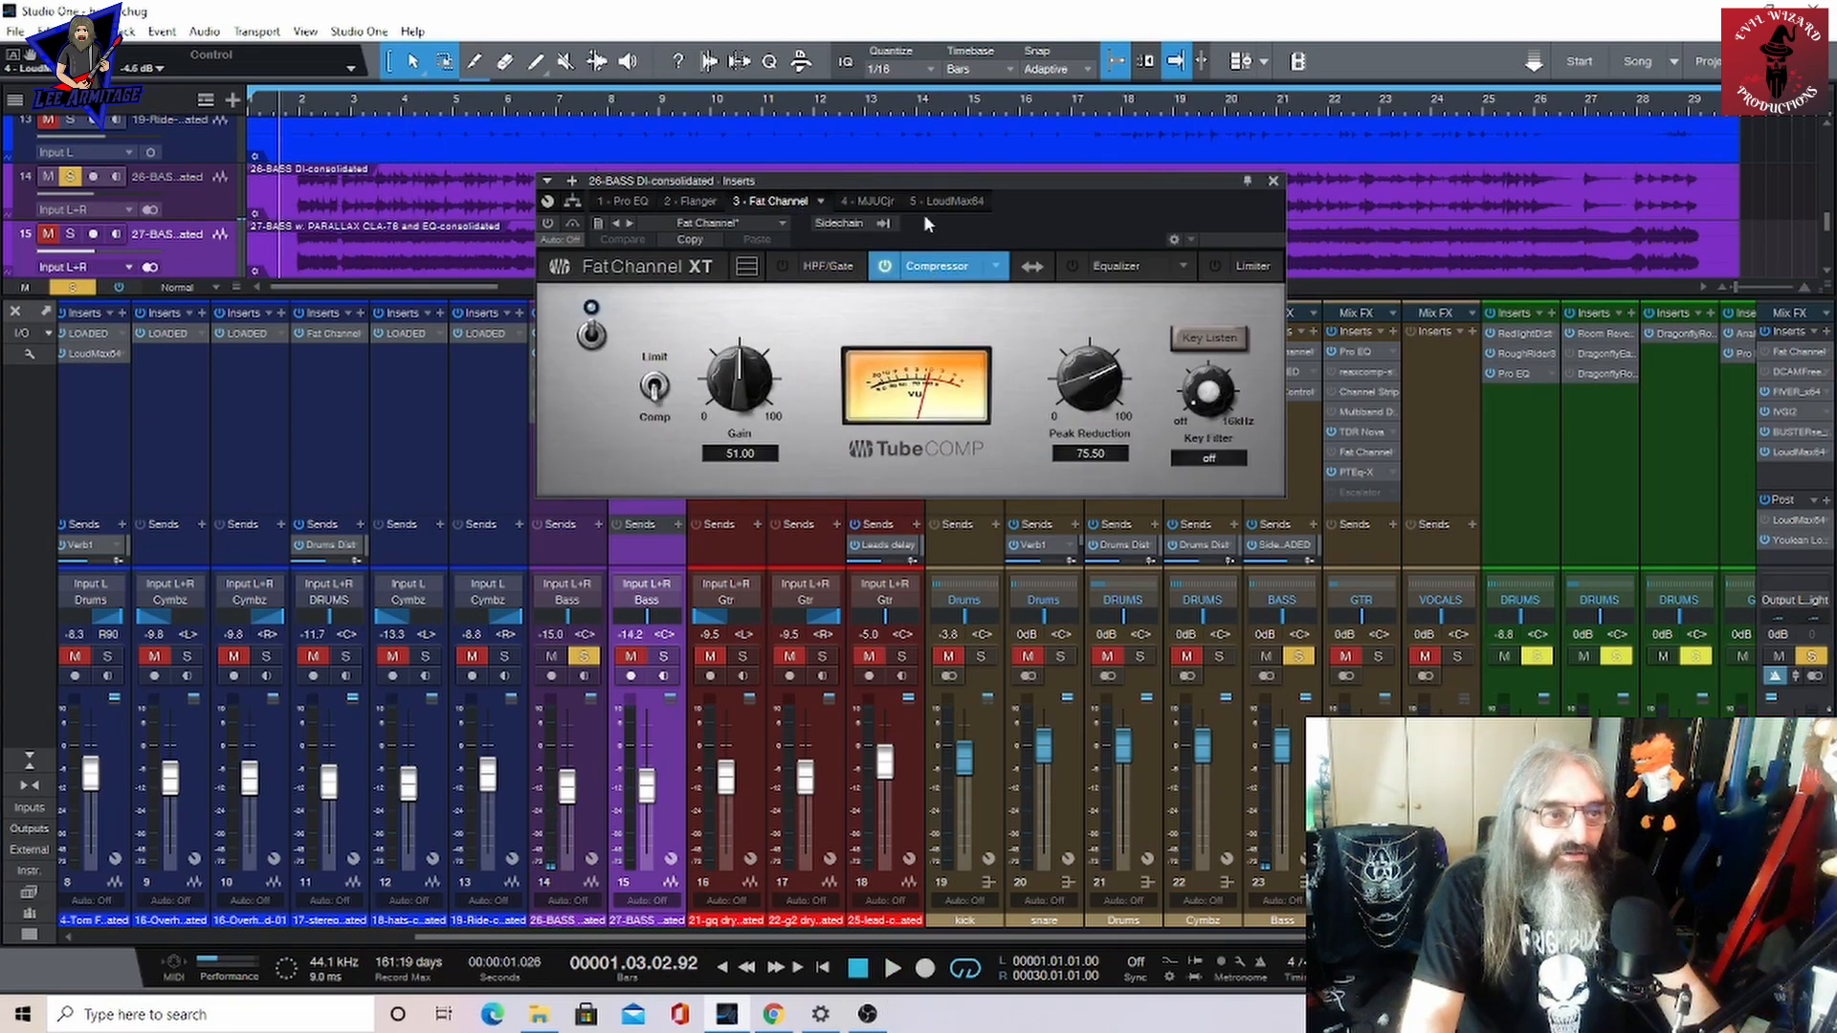
click(863, 200)
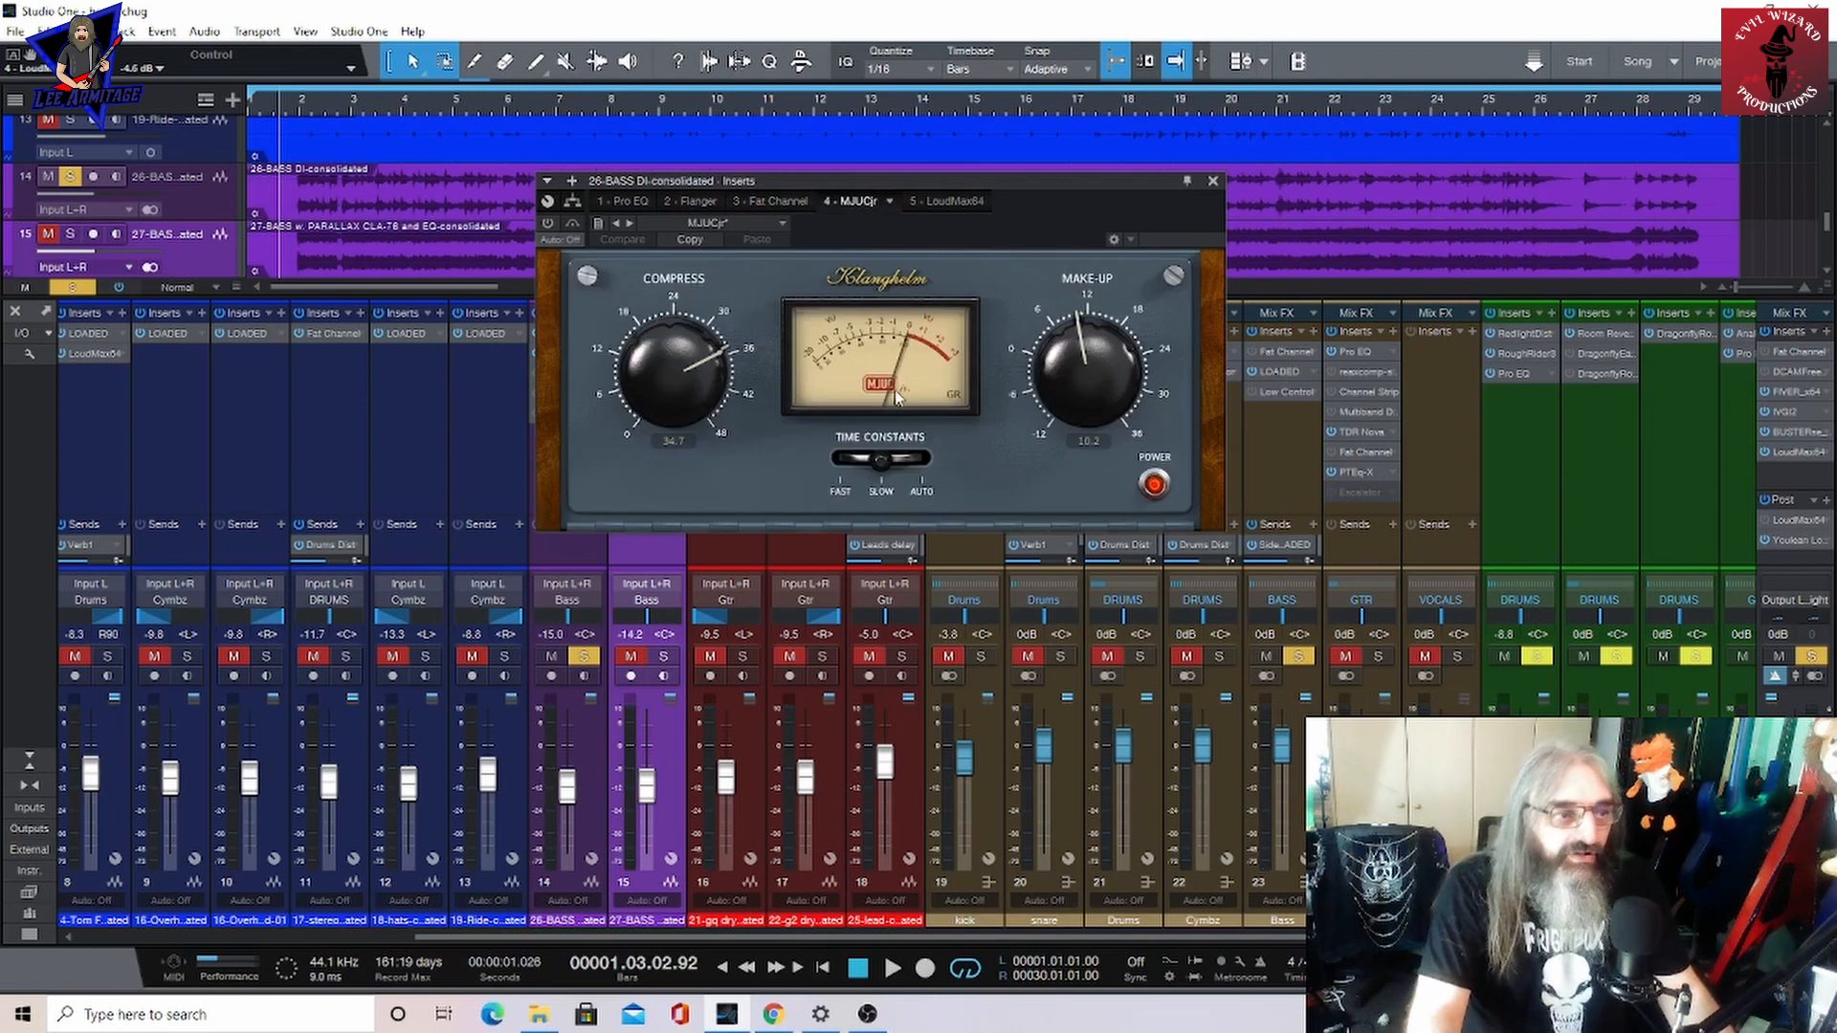
click(884, 972)
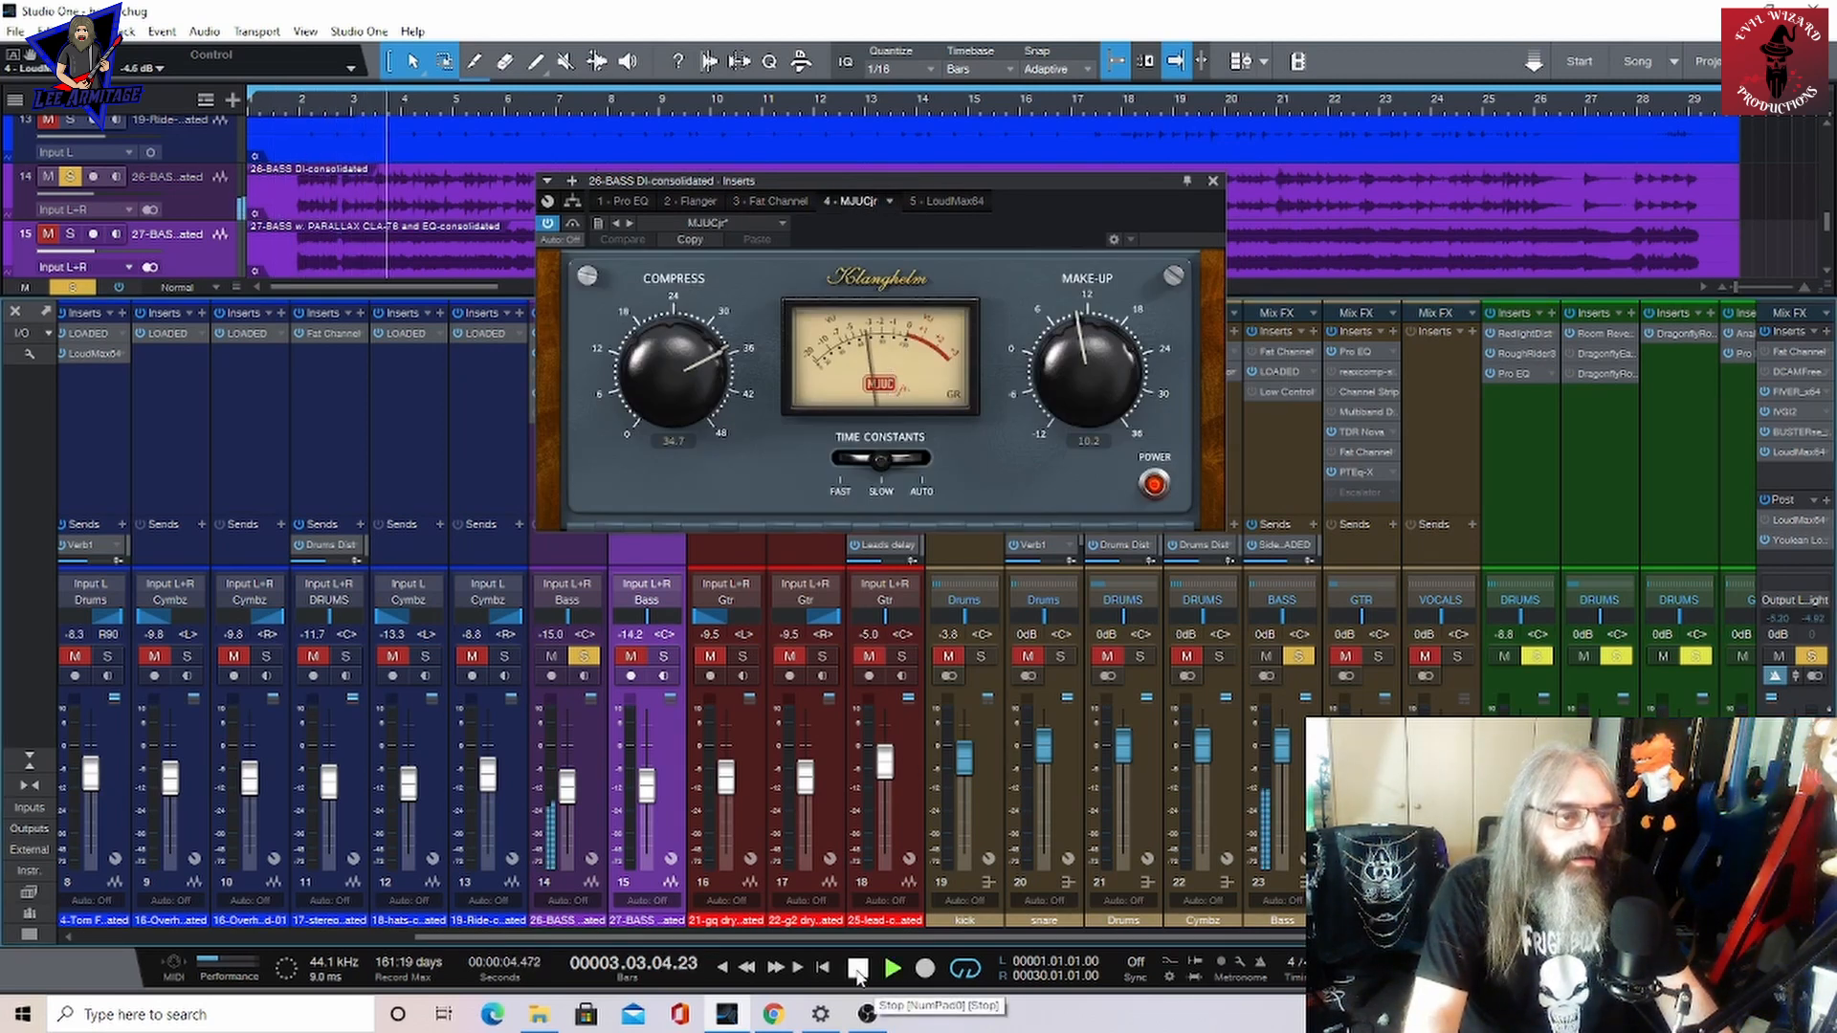
click(857, 971)
Open the LoudMax64 insert on the 26-BASS DI track and enable it
click(940, 202)
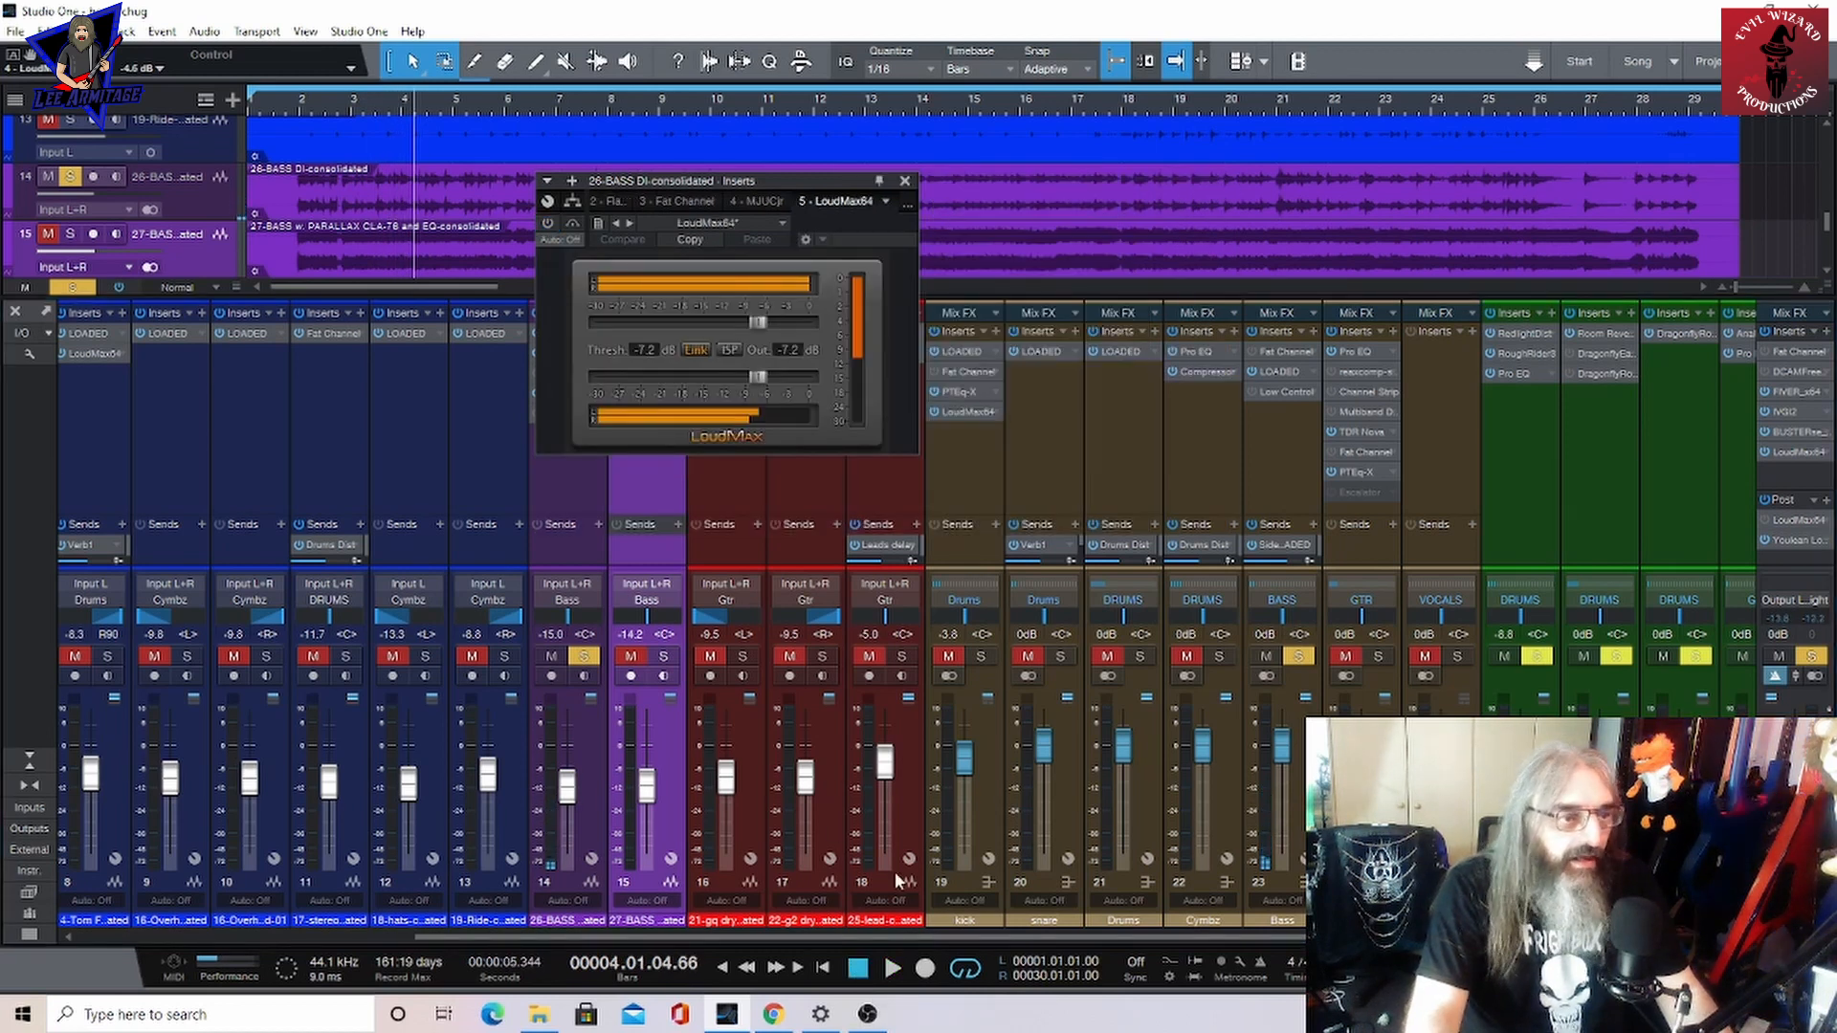
click(547, 224)
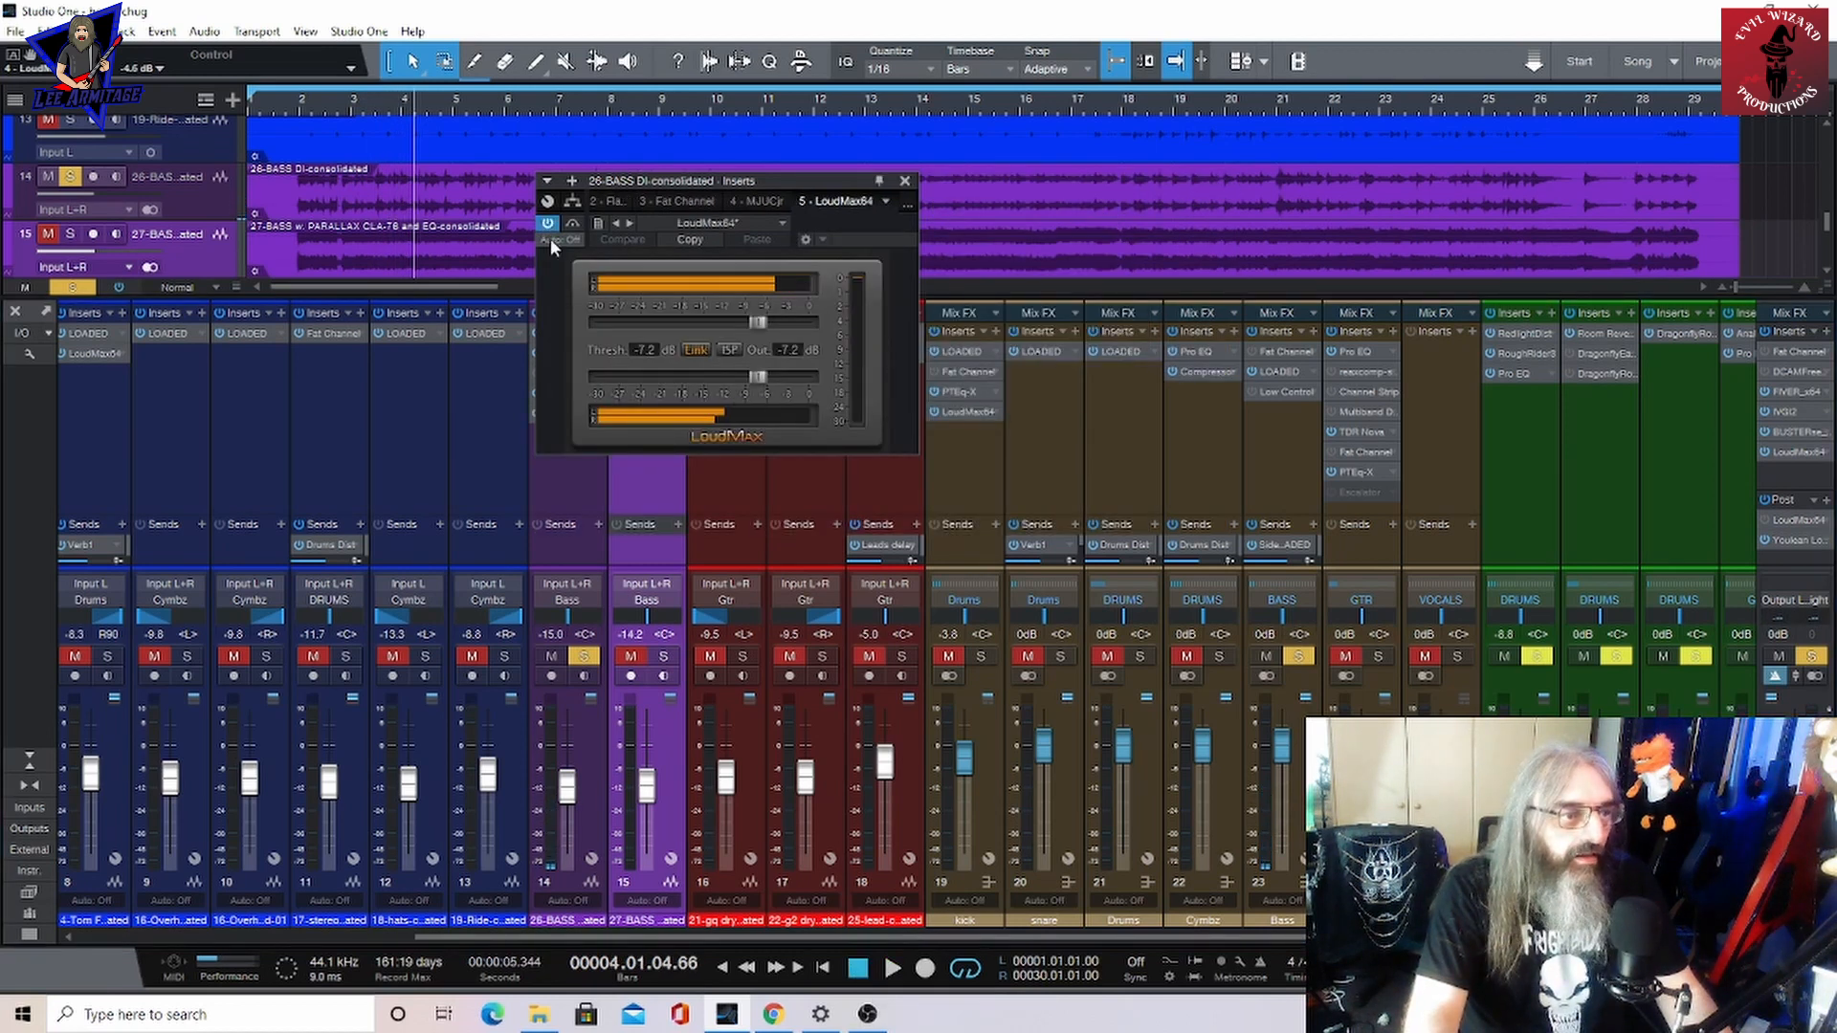
Play the soloed bass through the LoudMax64 insert on the 26-BASS DI track, and stop playback
click(889, 979)
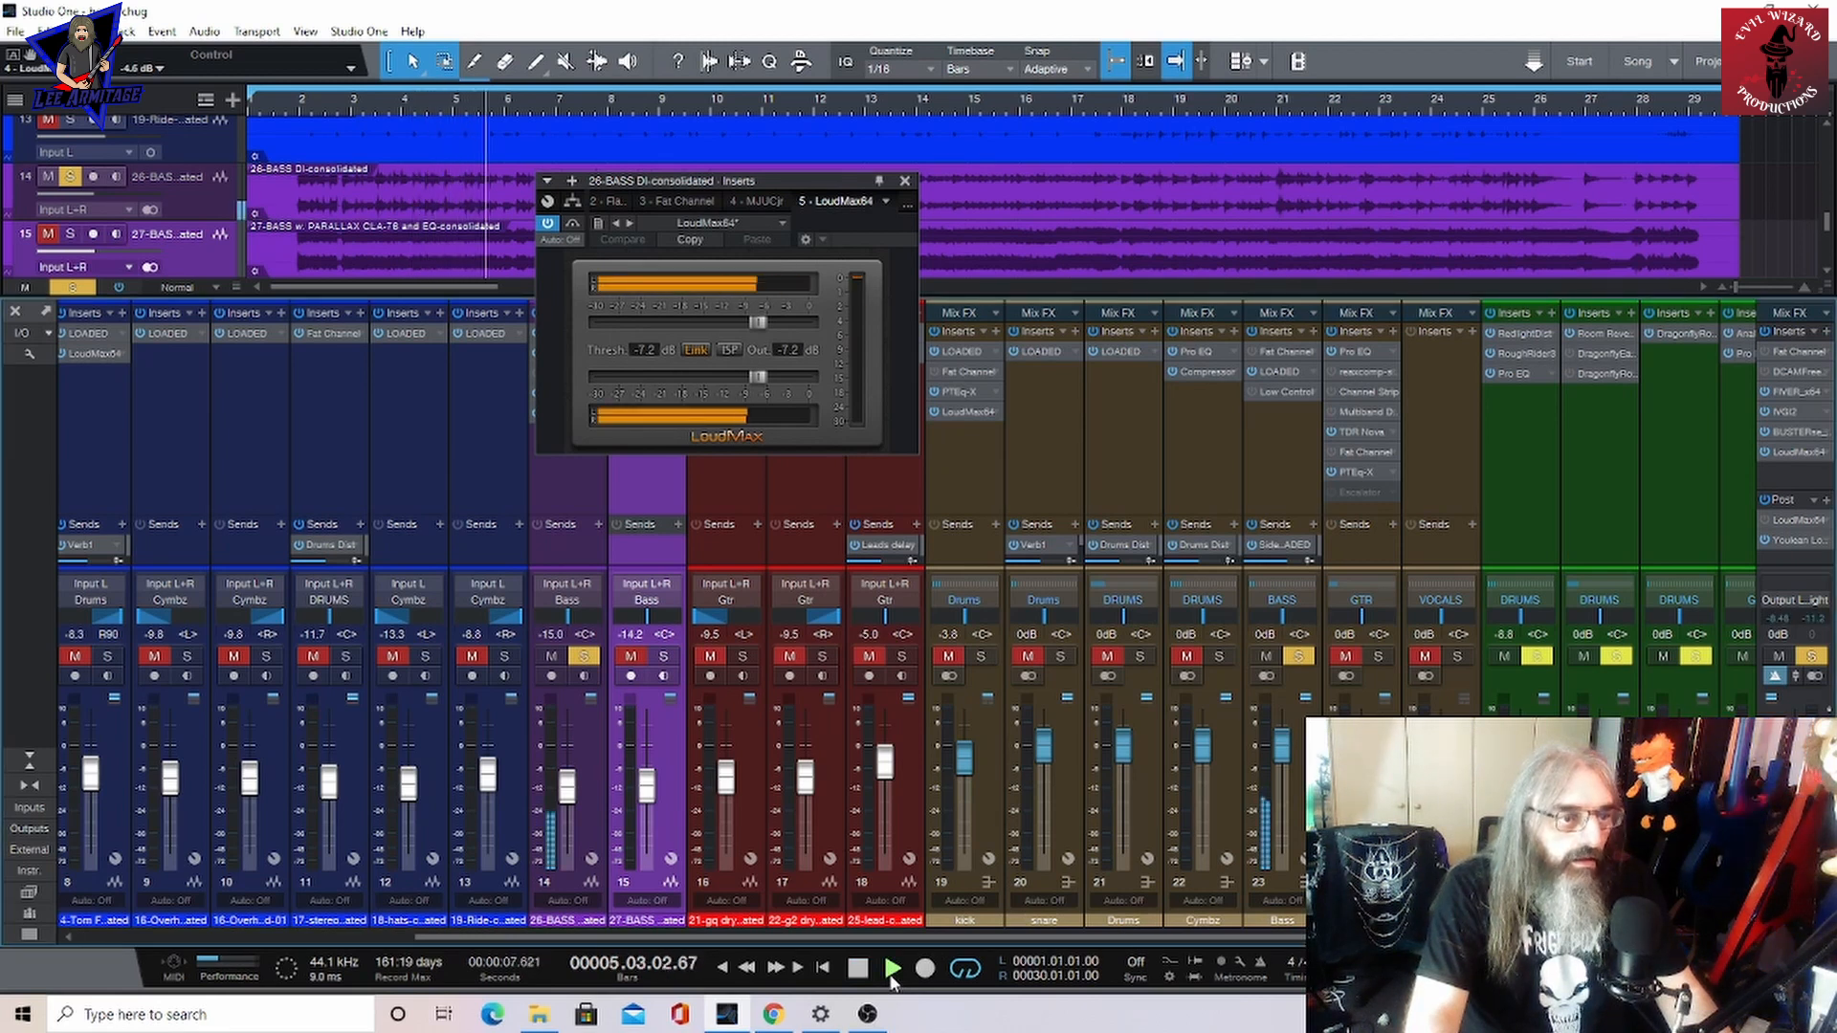
click(858, 969)
Open the LOADED channel strip insert on the Bass bus and audition the soloed bass through it
scroll(760, 467, right, 5)
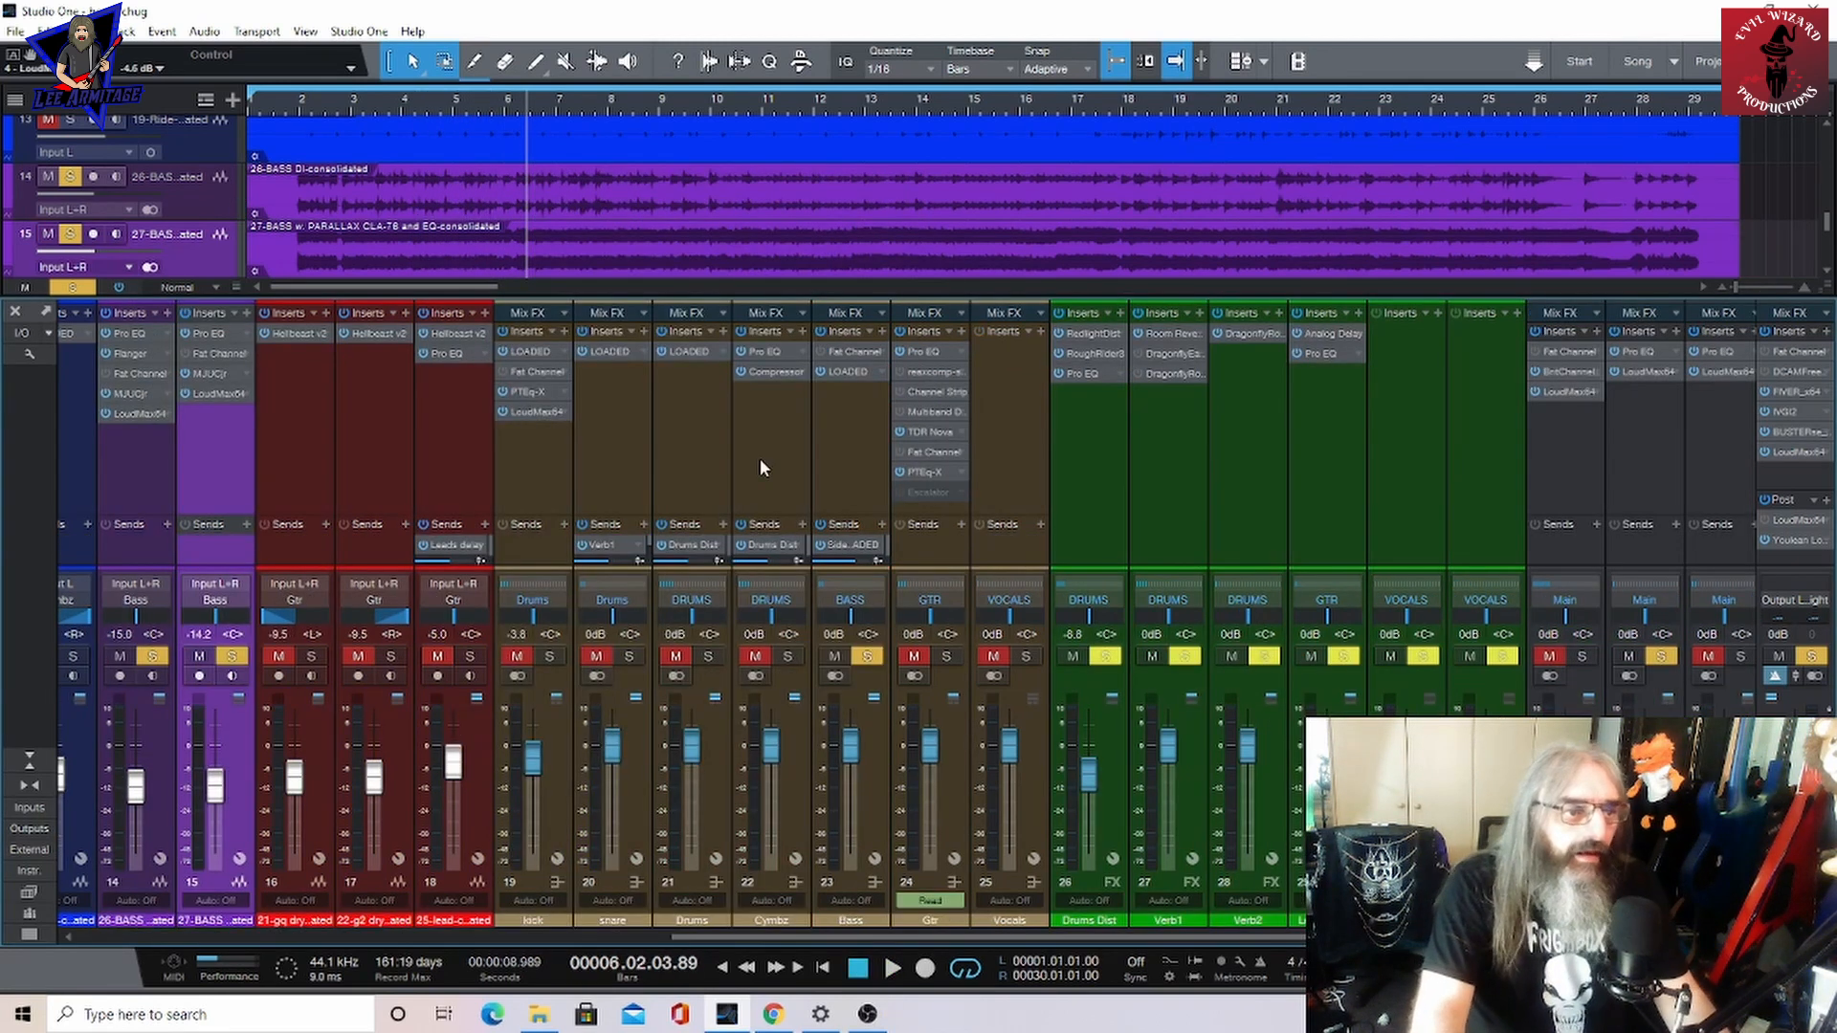
click(844, 373)
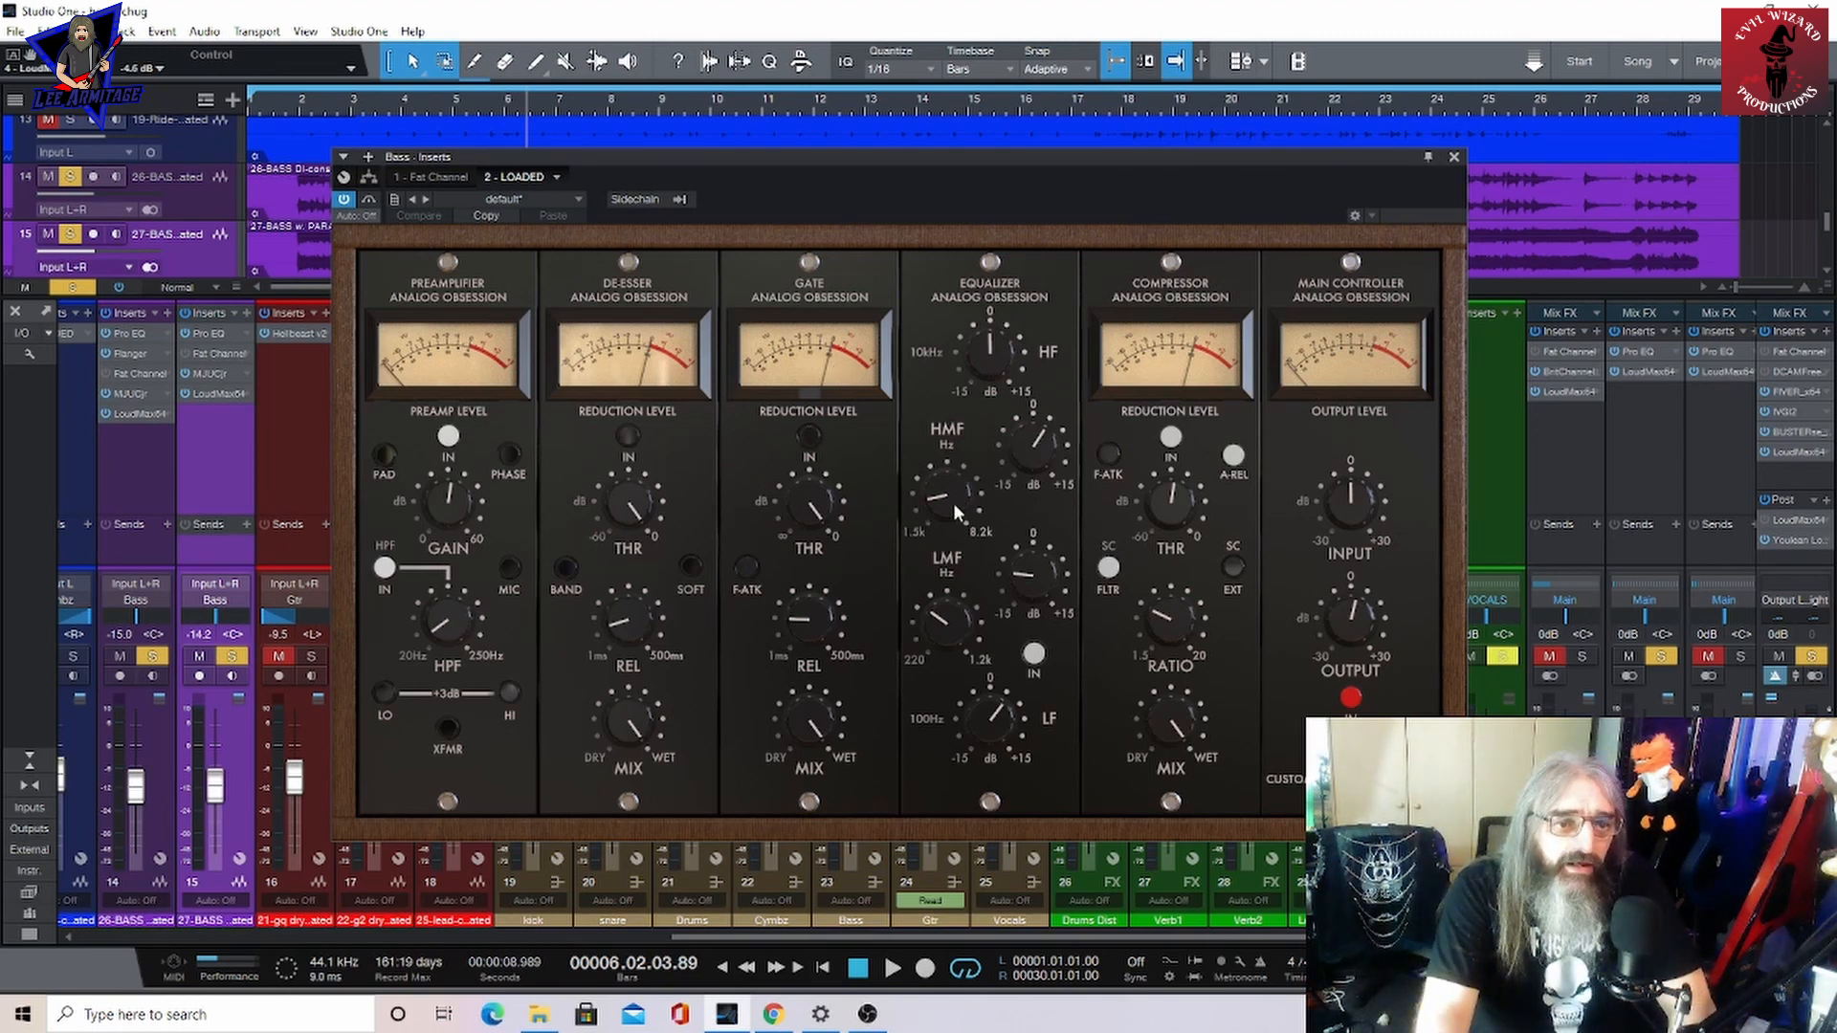
click(893, 969)
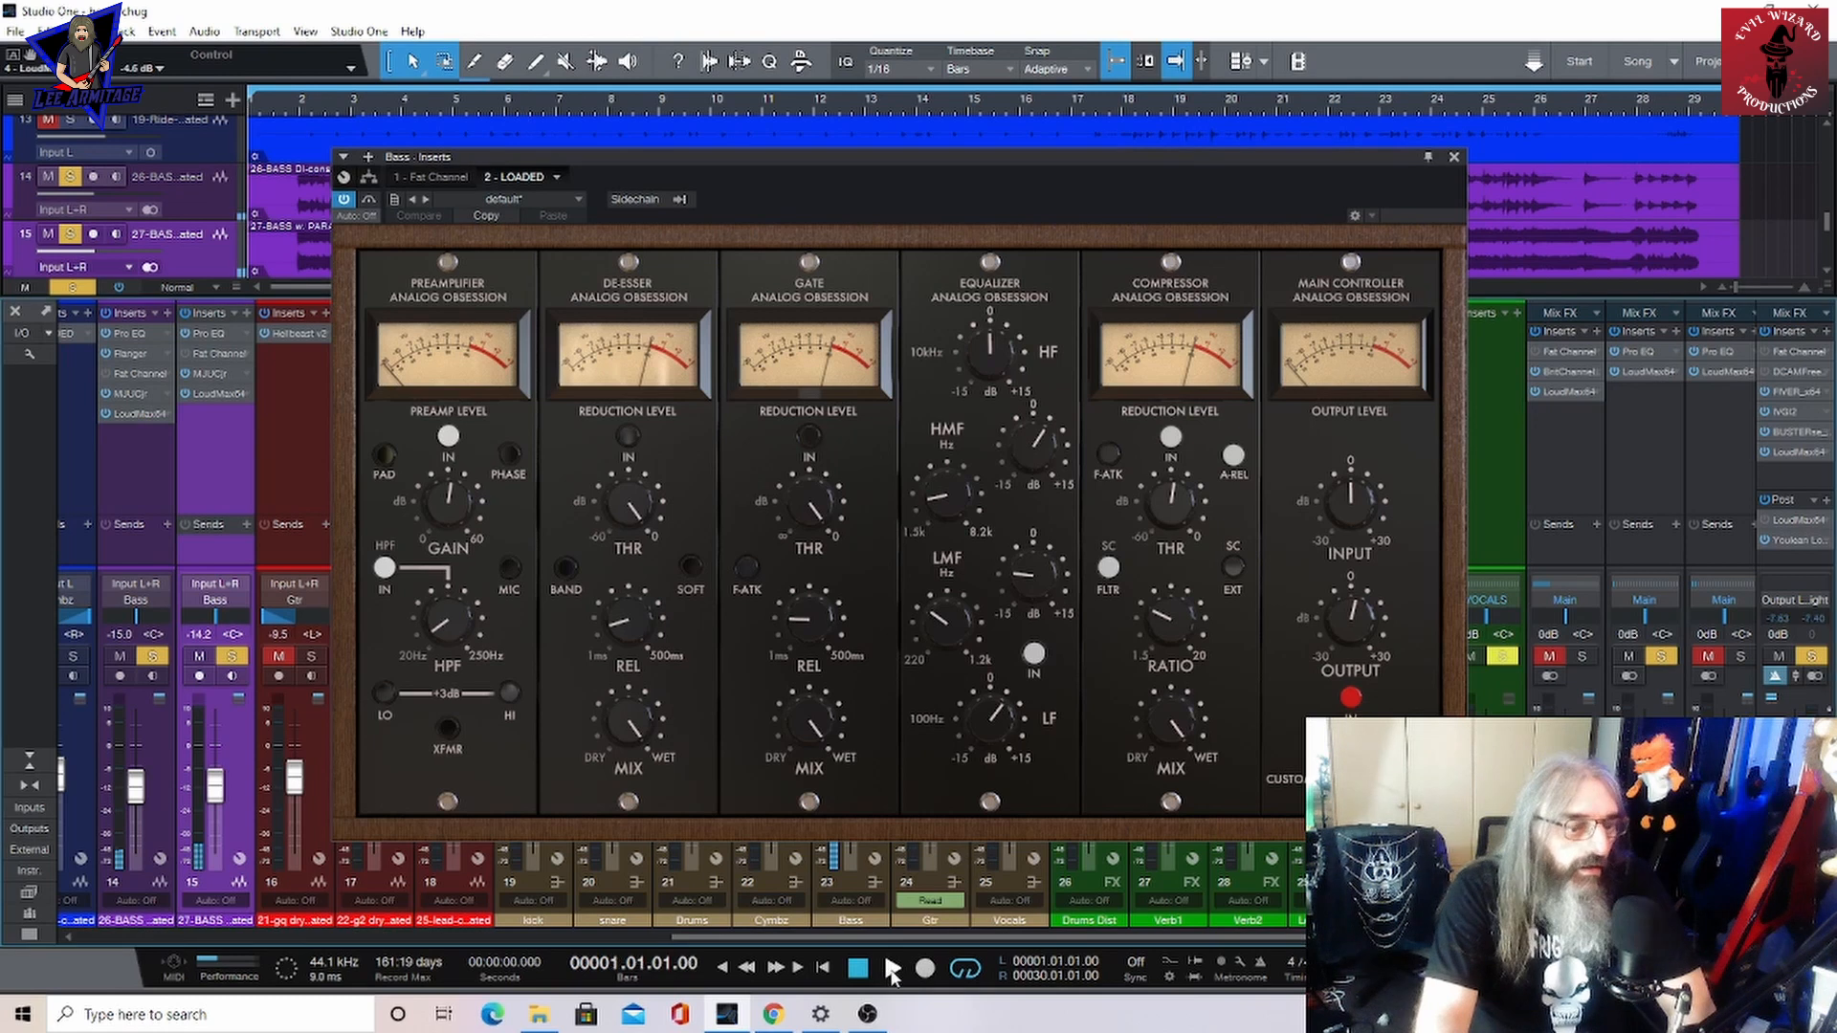
click(893, 969)
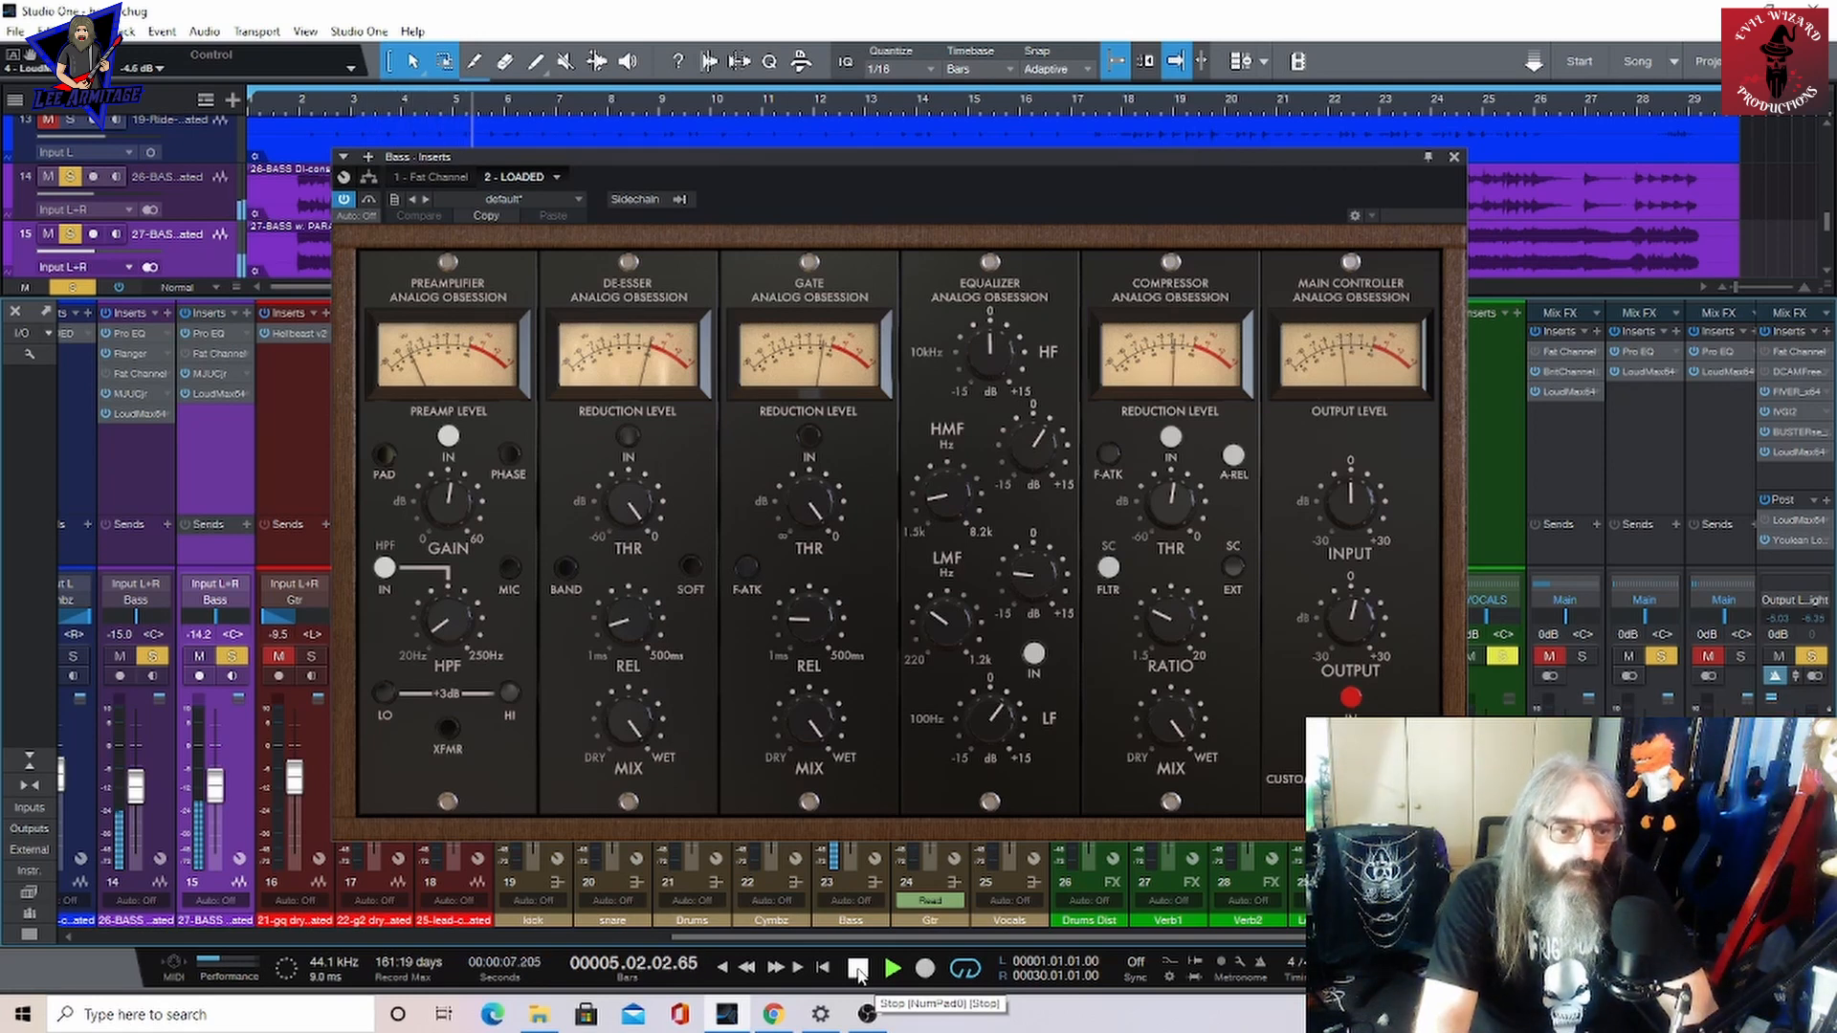
click(858, 969)
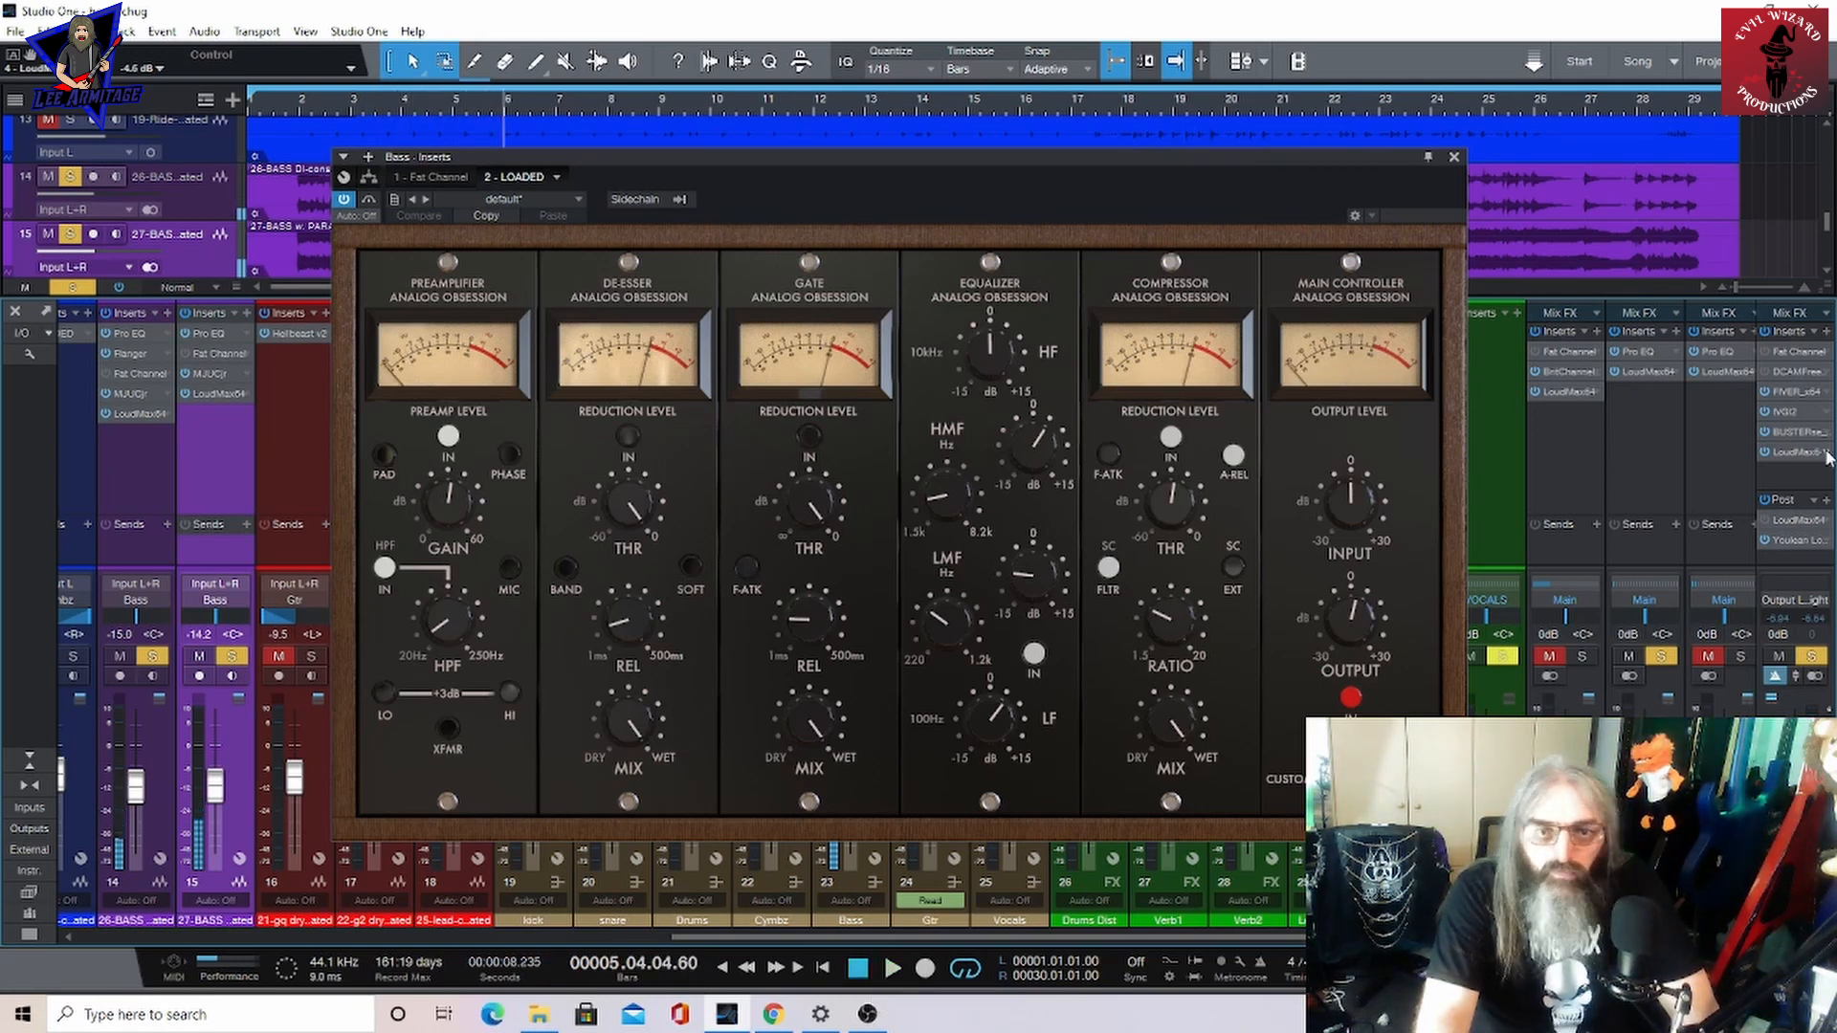
Examine the Pro EQ and LoudMax64 inserts on the BASS group bus that feeds the Main output
click(1655, 350)
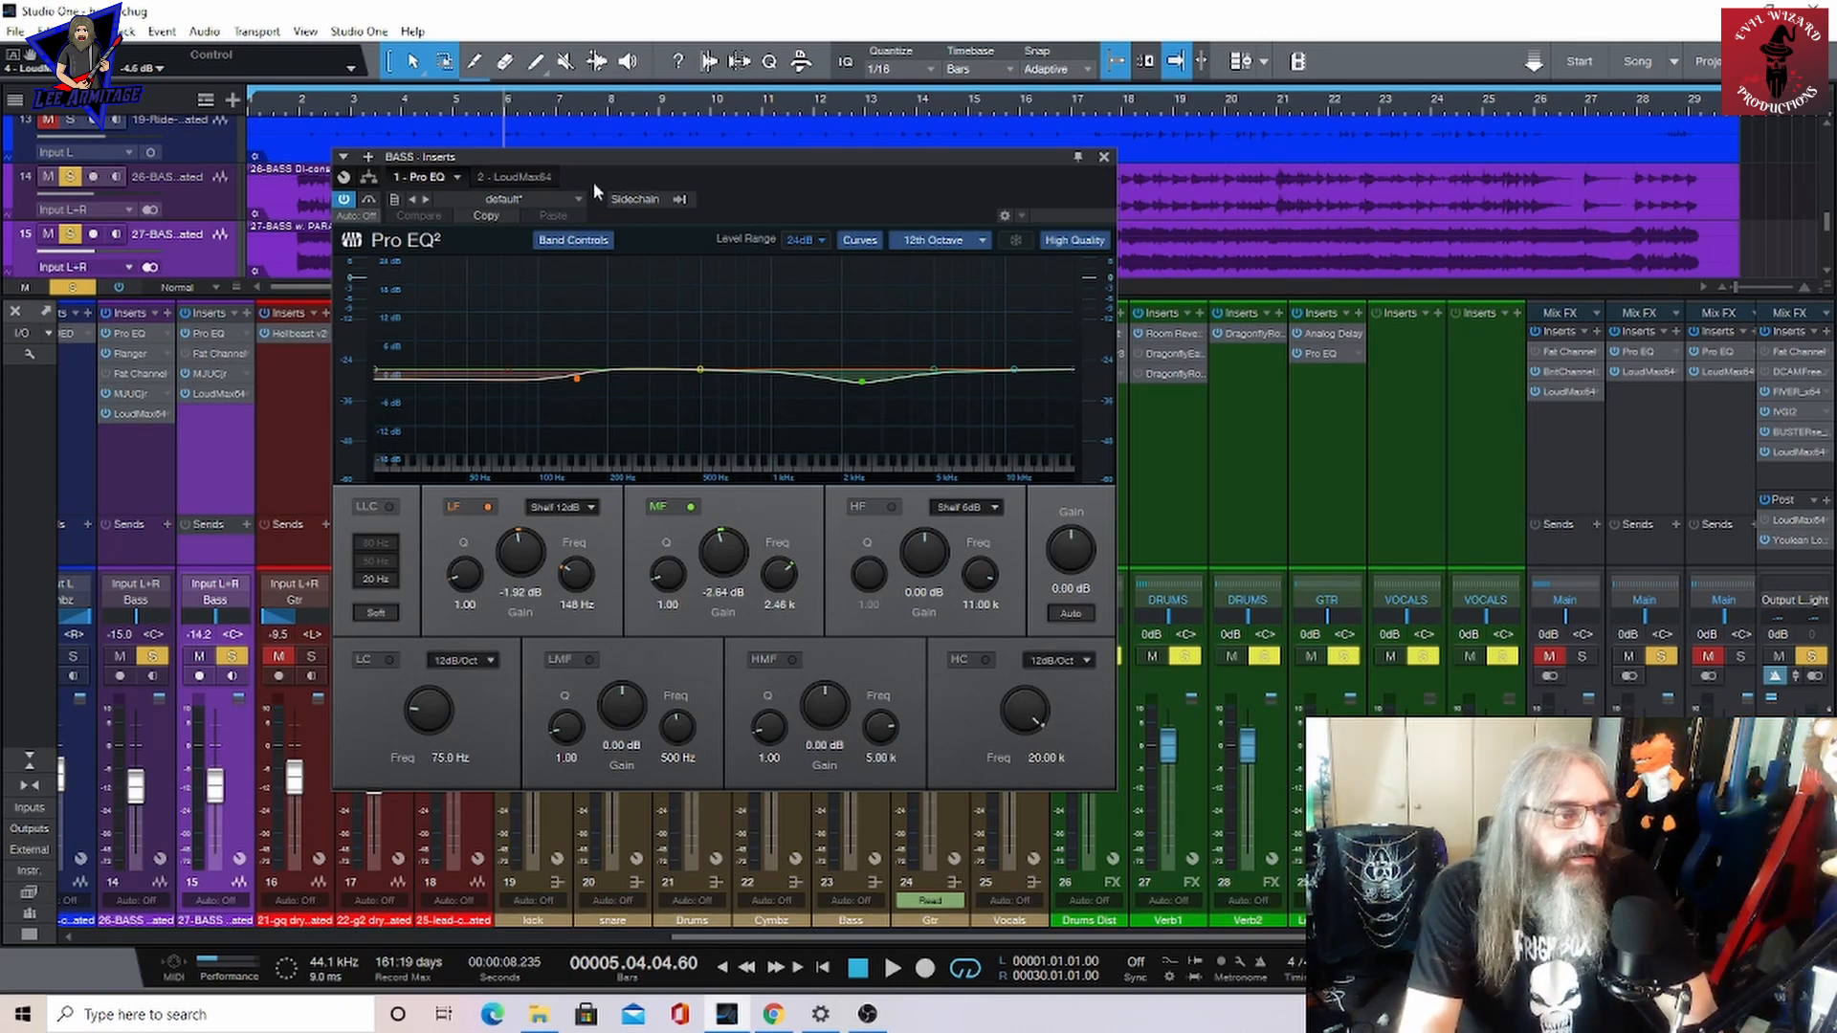
click(517, 177)
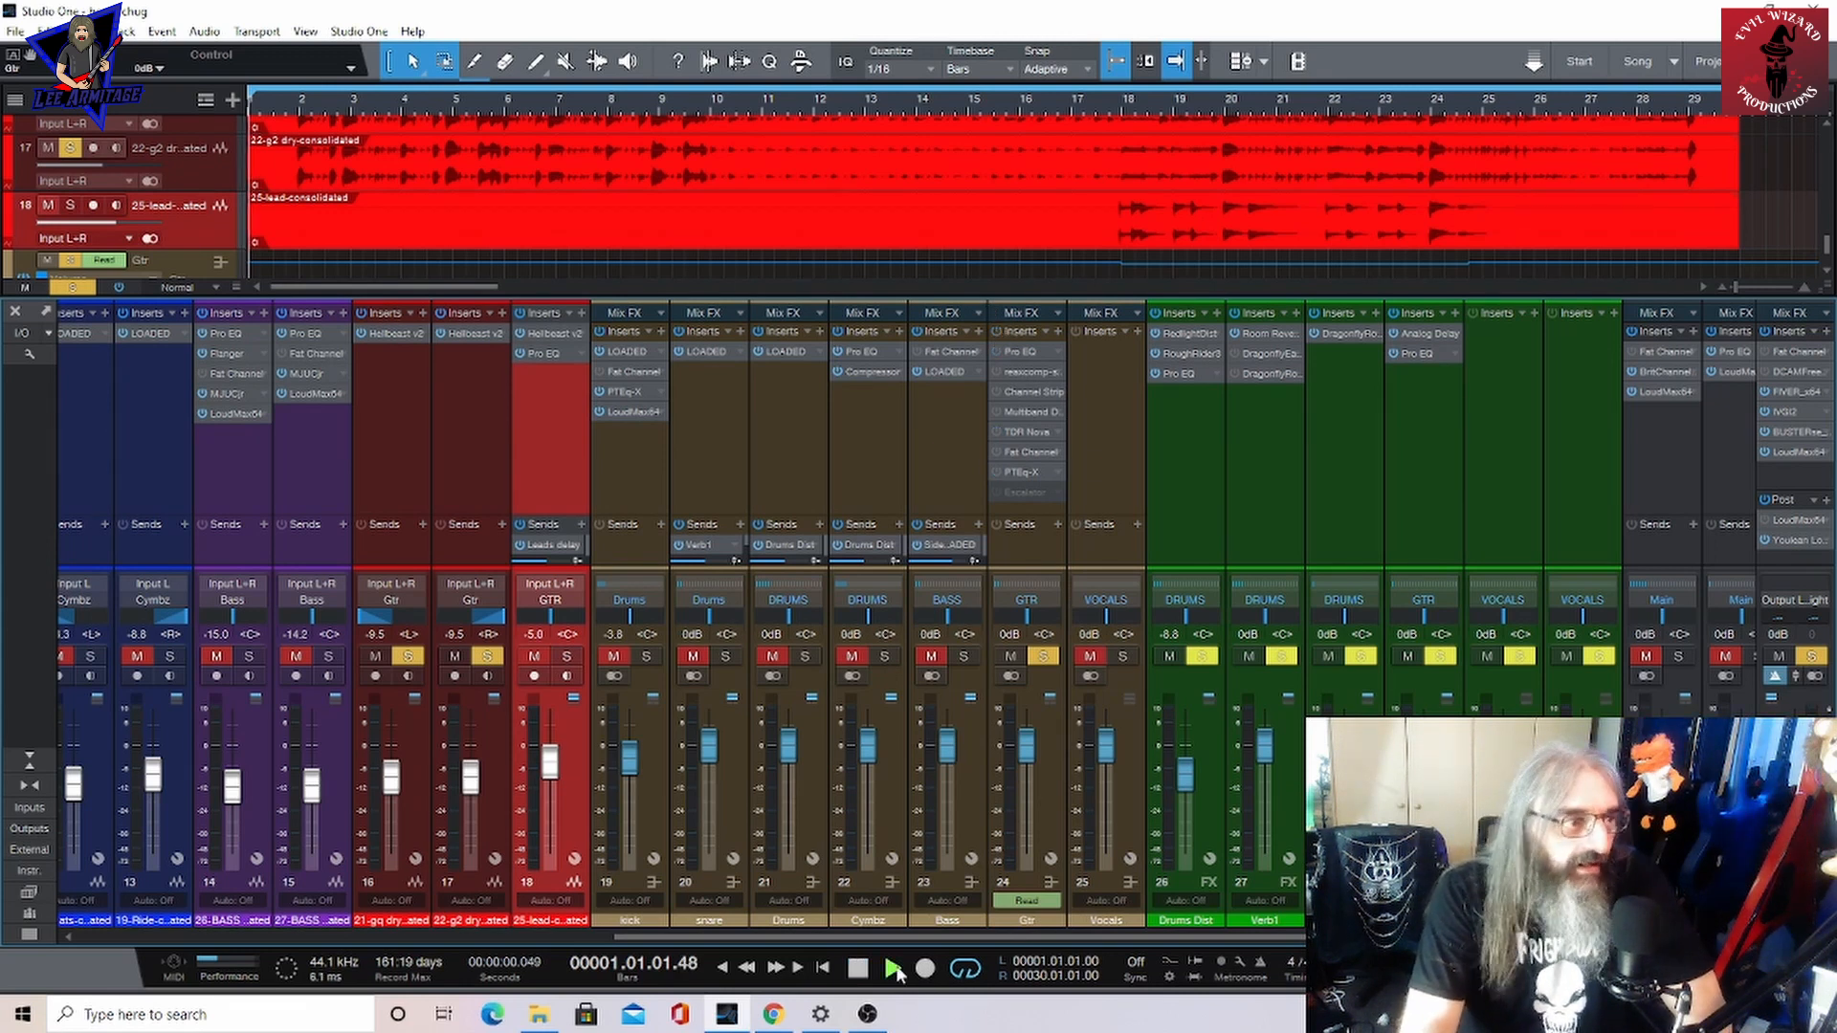
Play the soloed guitars without bus processing, and audition the Pro EQ insert on the Gtr bus enabled and bypassed
scroll(1002, 166, up, 1)
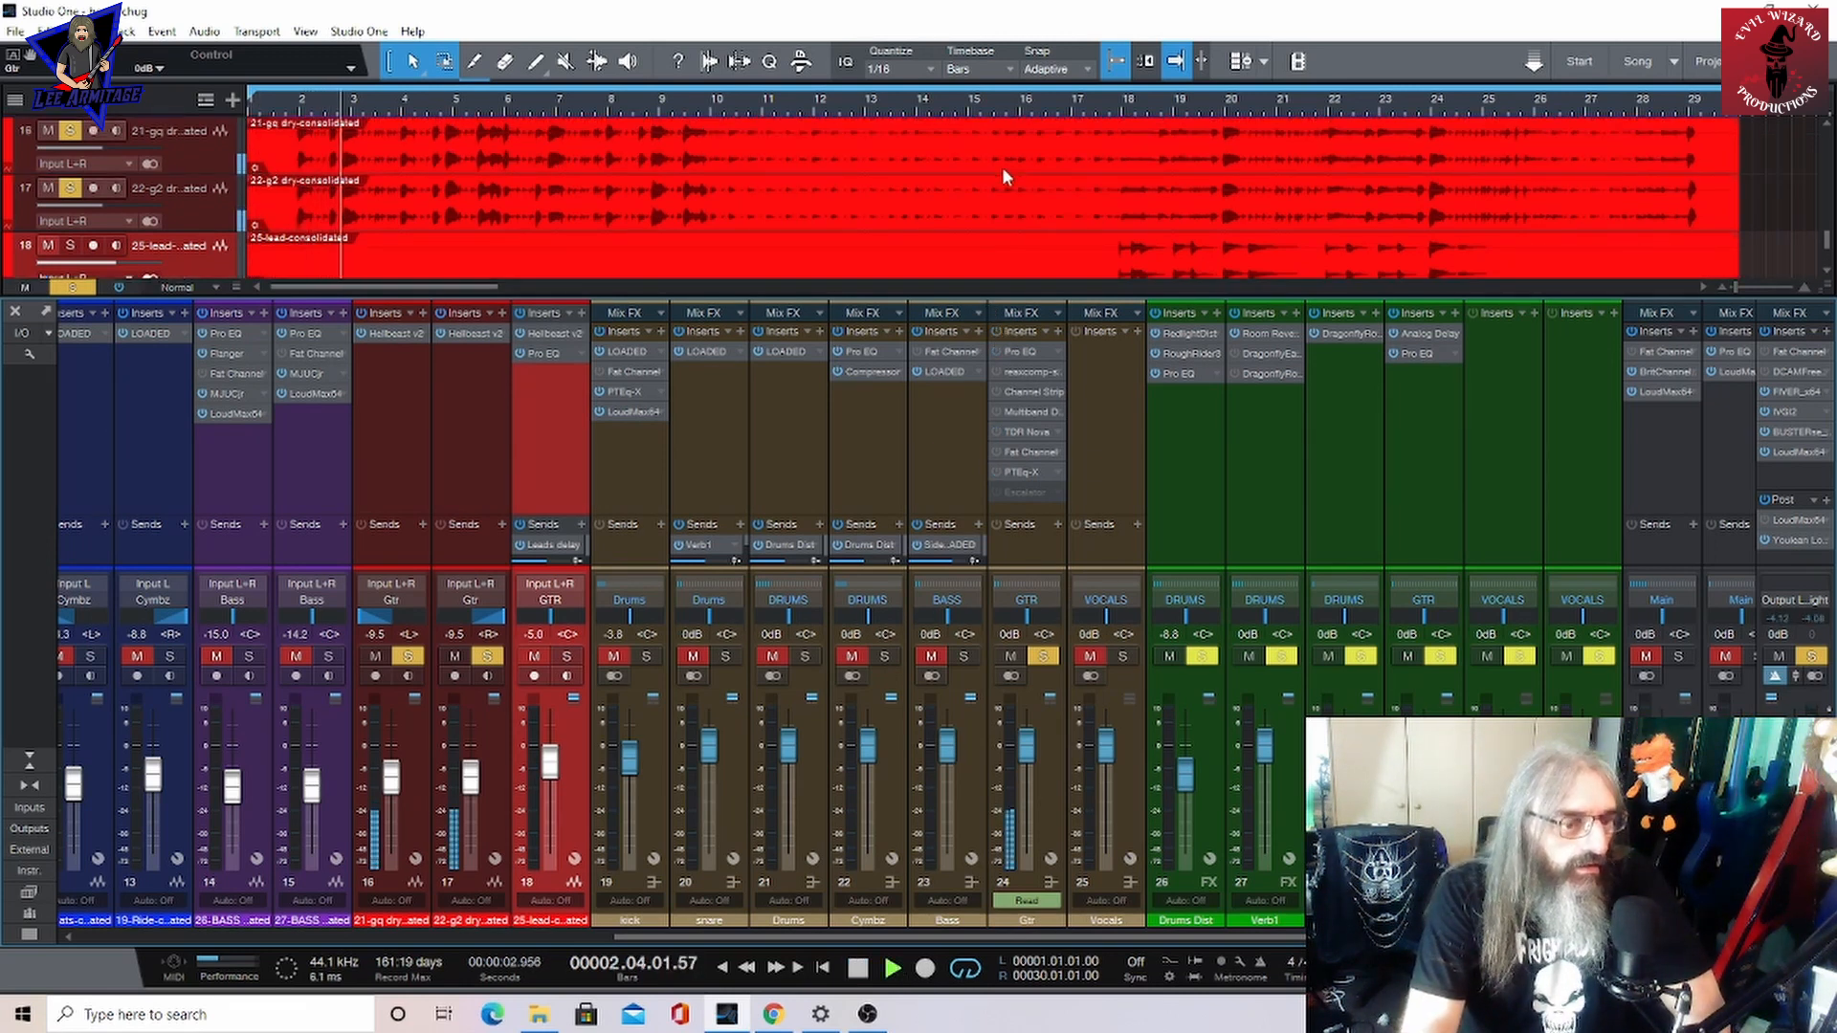
click(858, 972)
click(1020, 351)
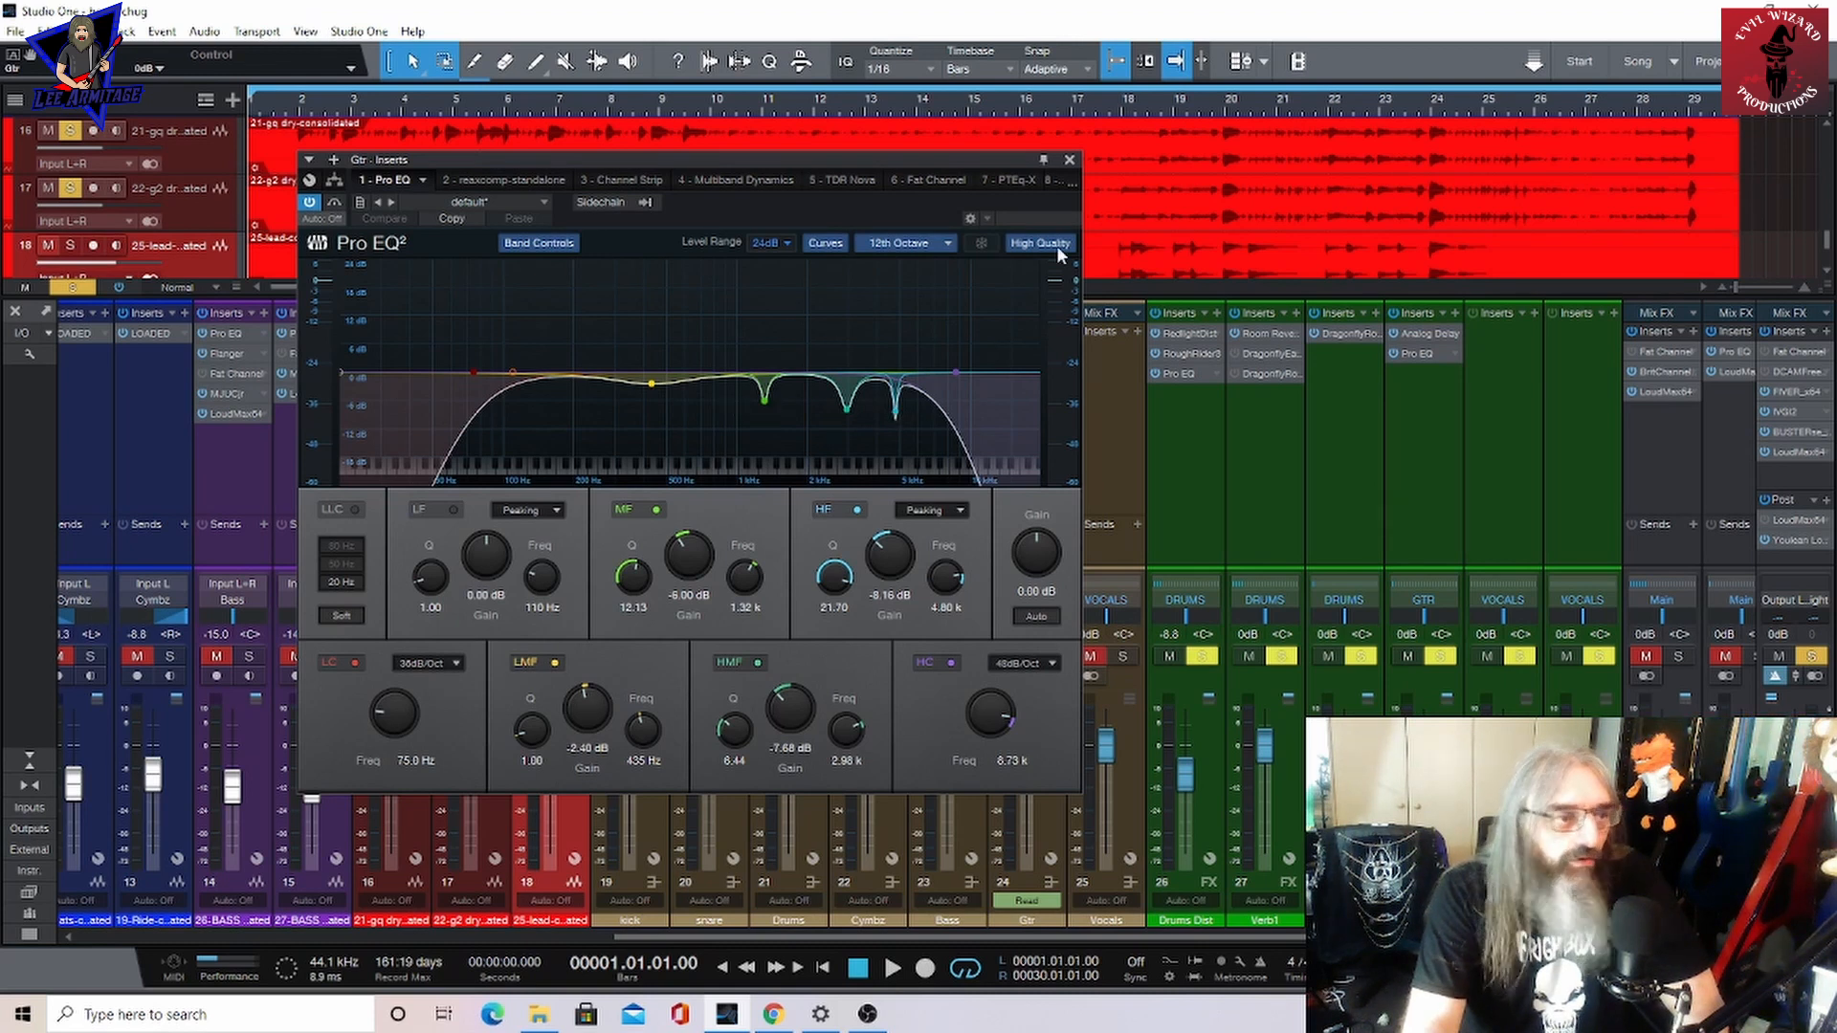
drag(989, 160, 806, 168)
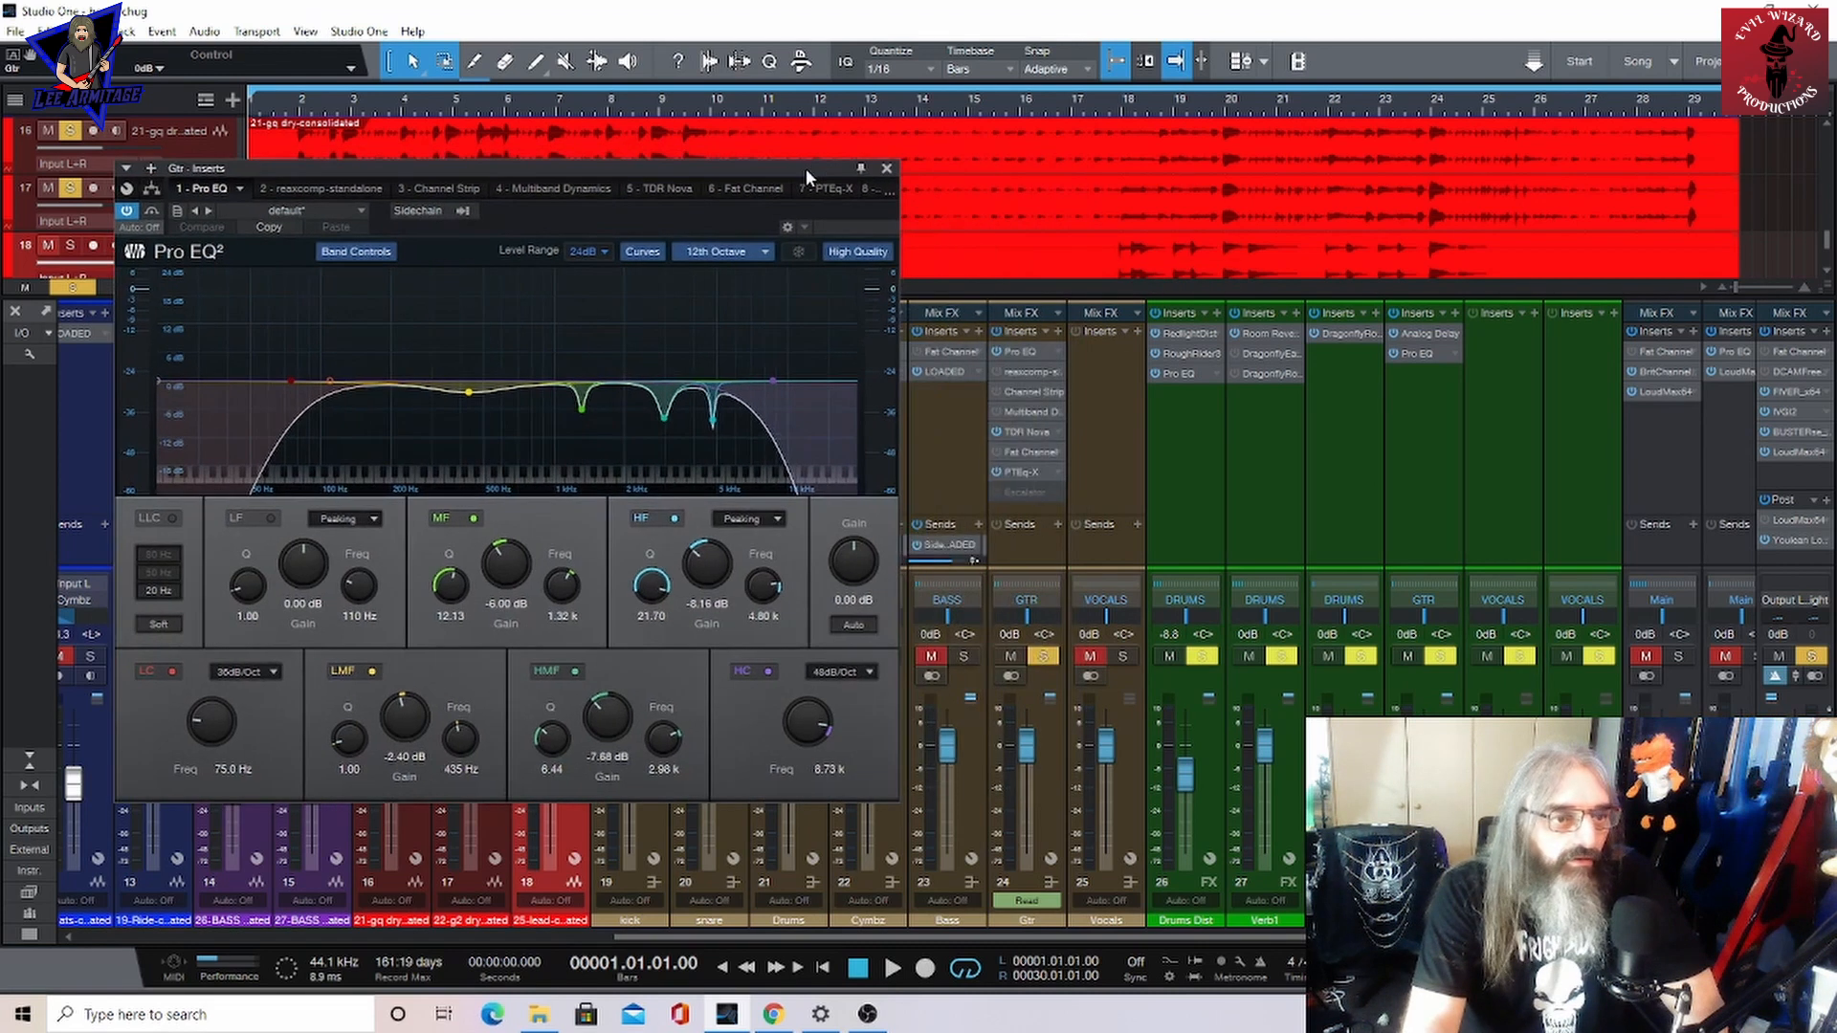
click(895, 970)
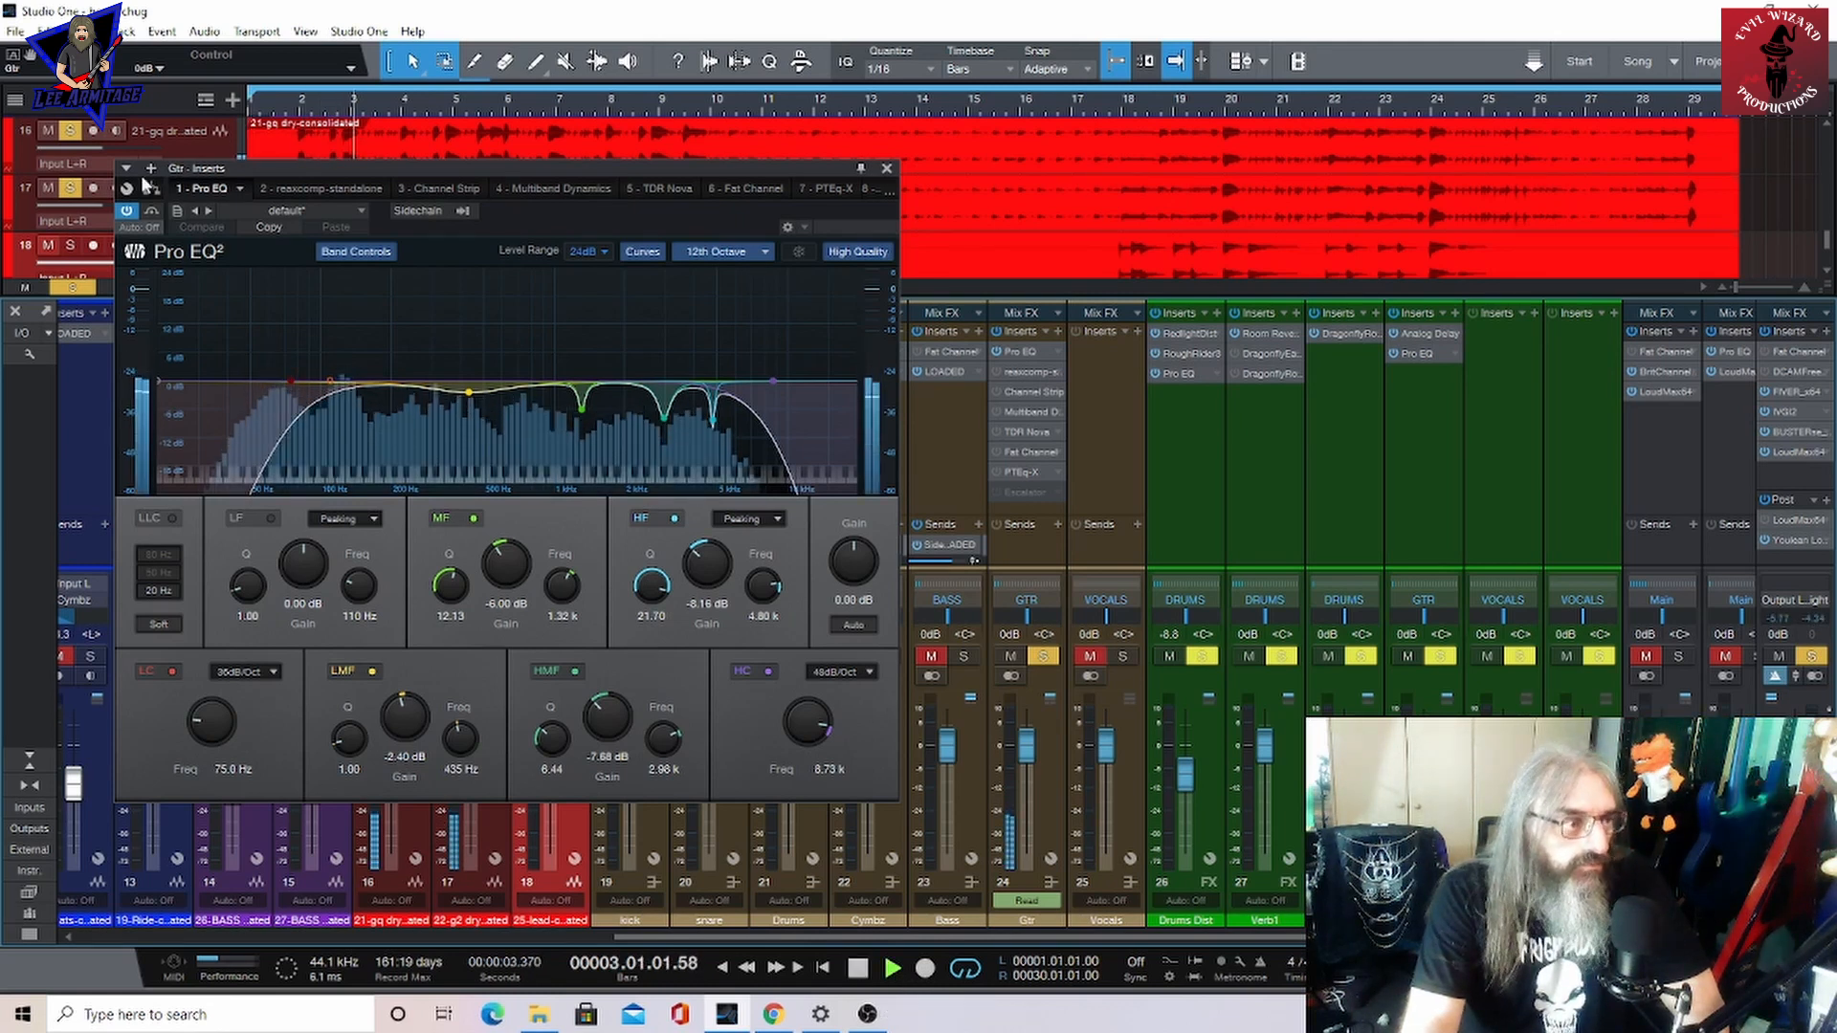
click(127, 211)
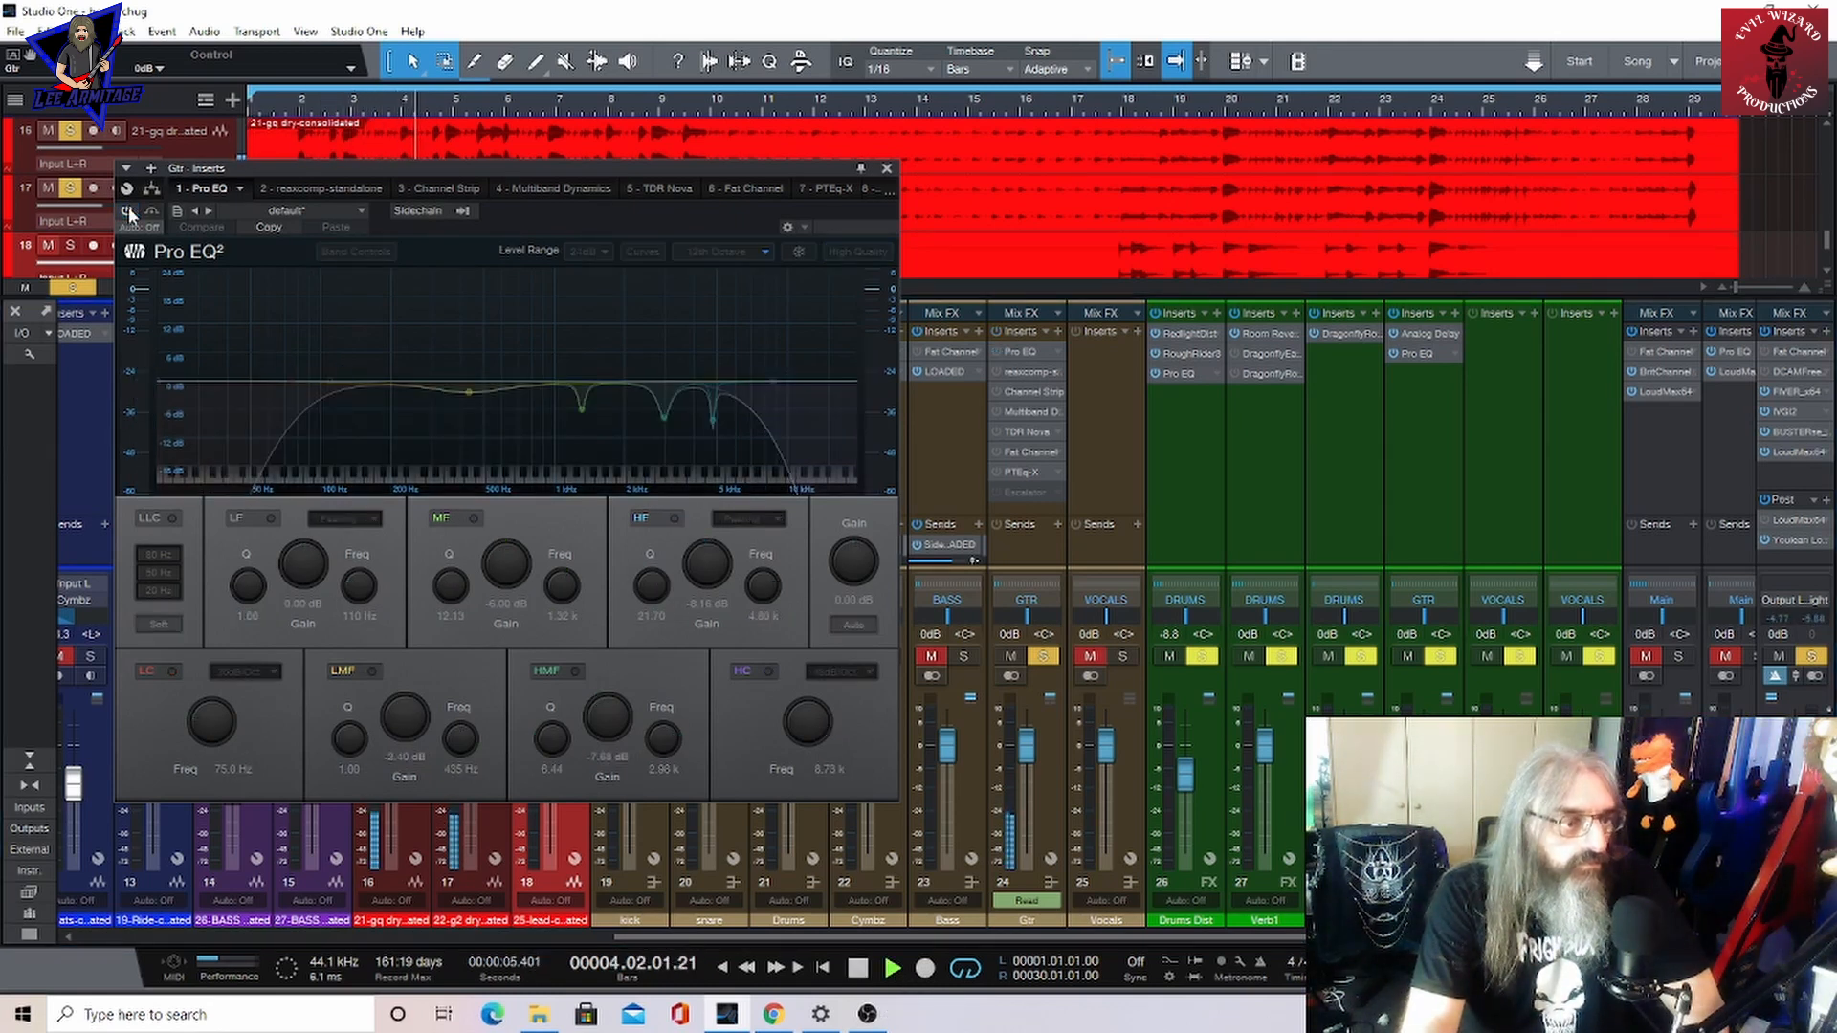
click(127, 211)
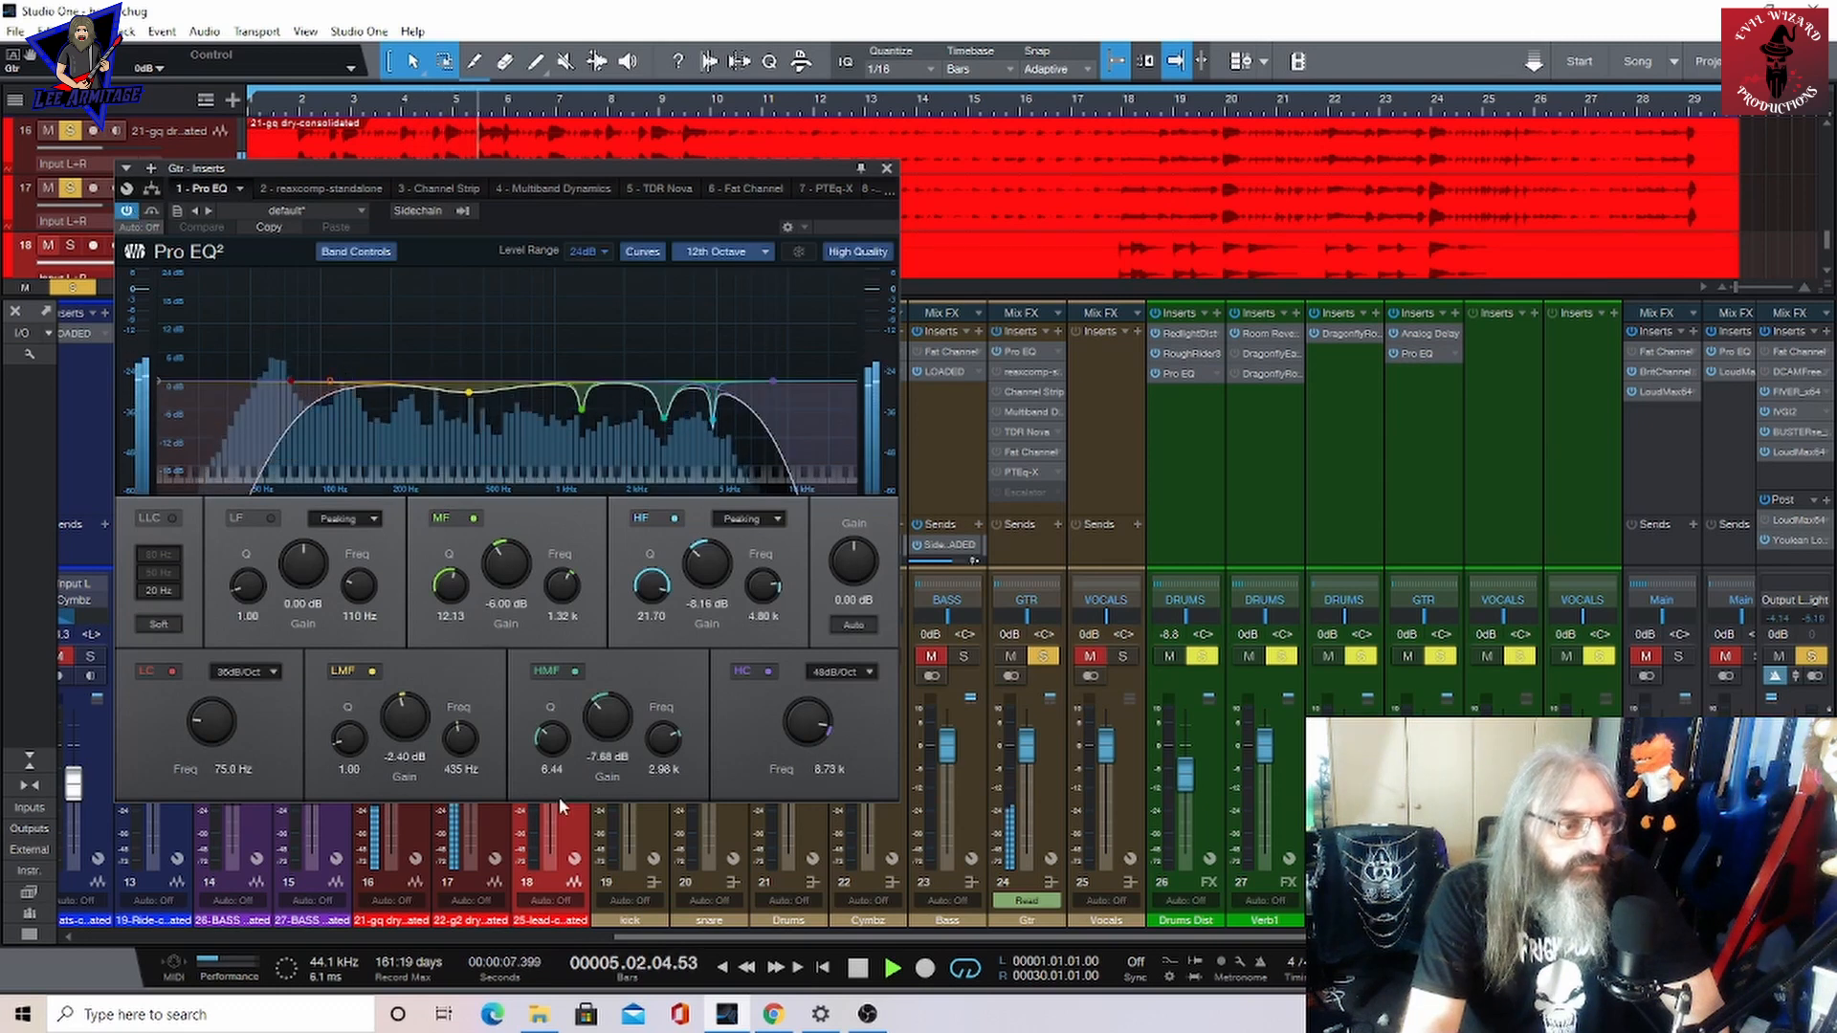
Examine the reaxcomp-standalone and Channel Strip inserts on the Gtr bus
click(320, 188)
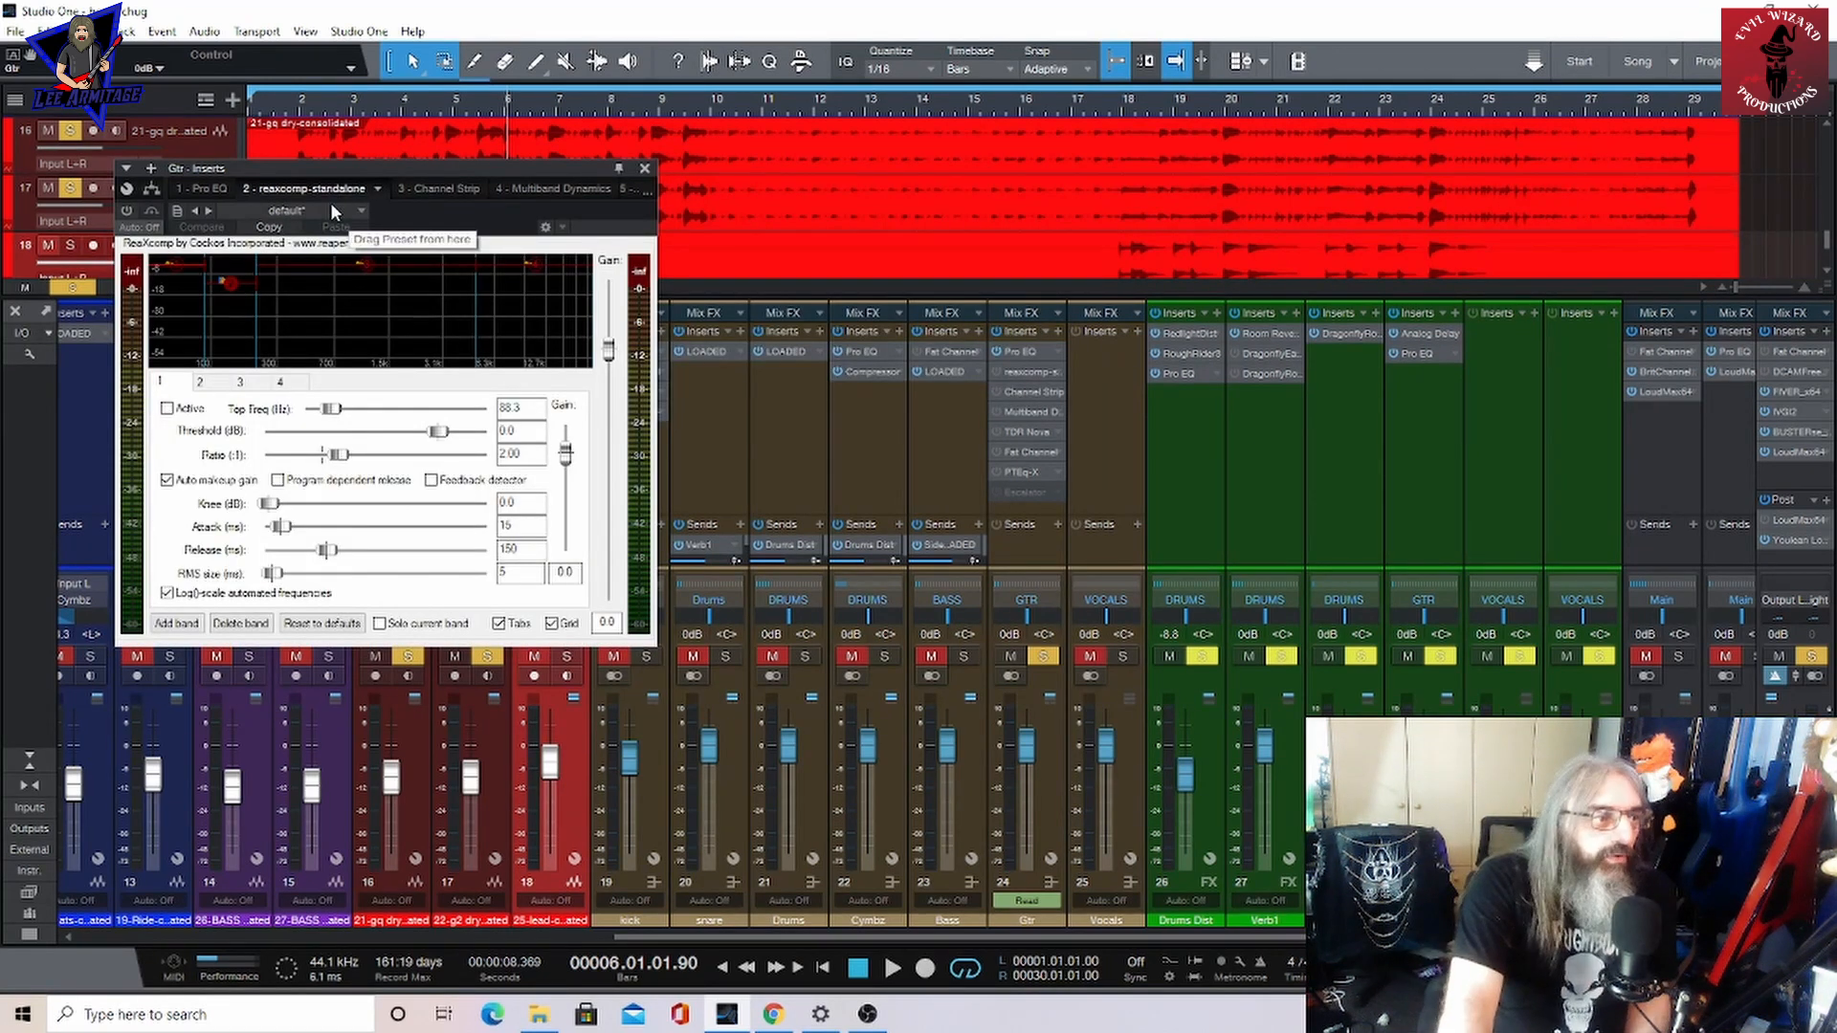
click(418, 189)
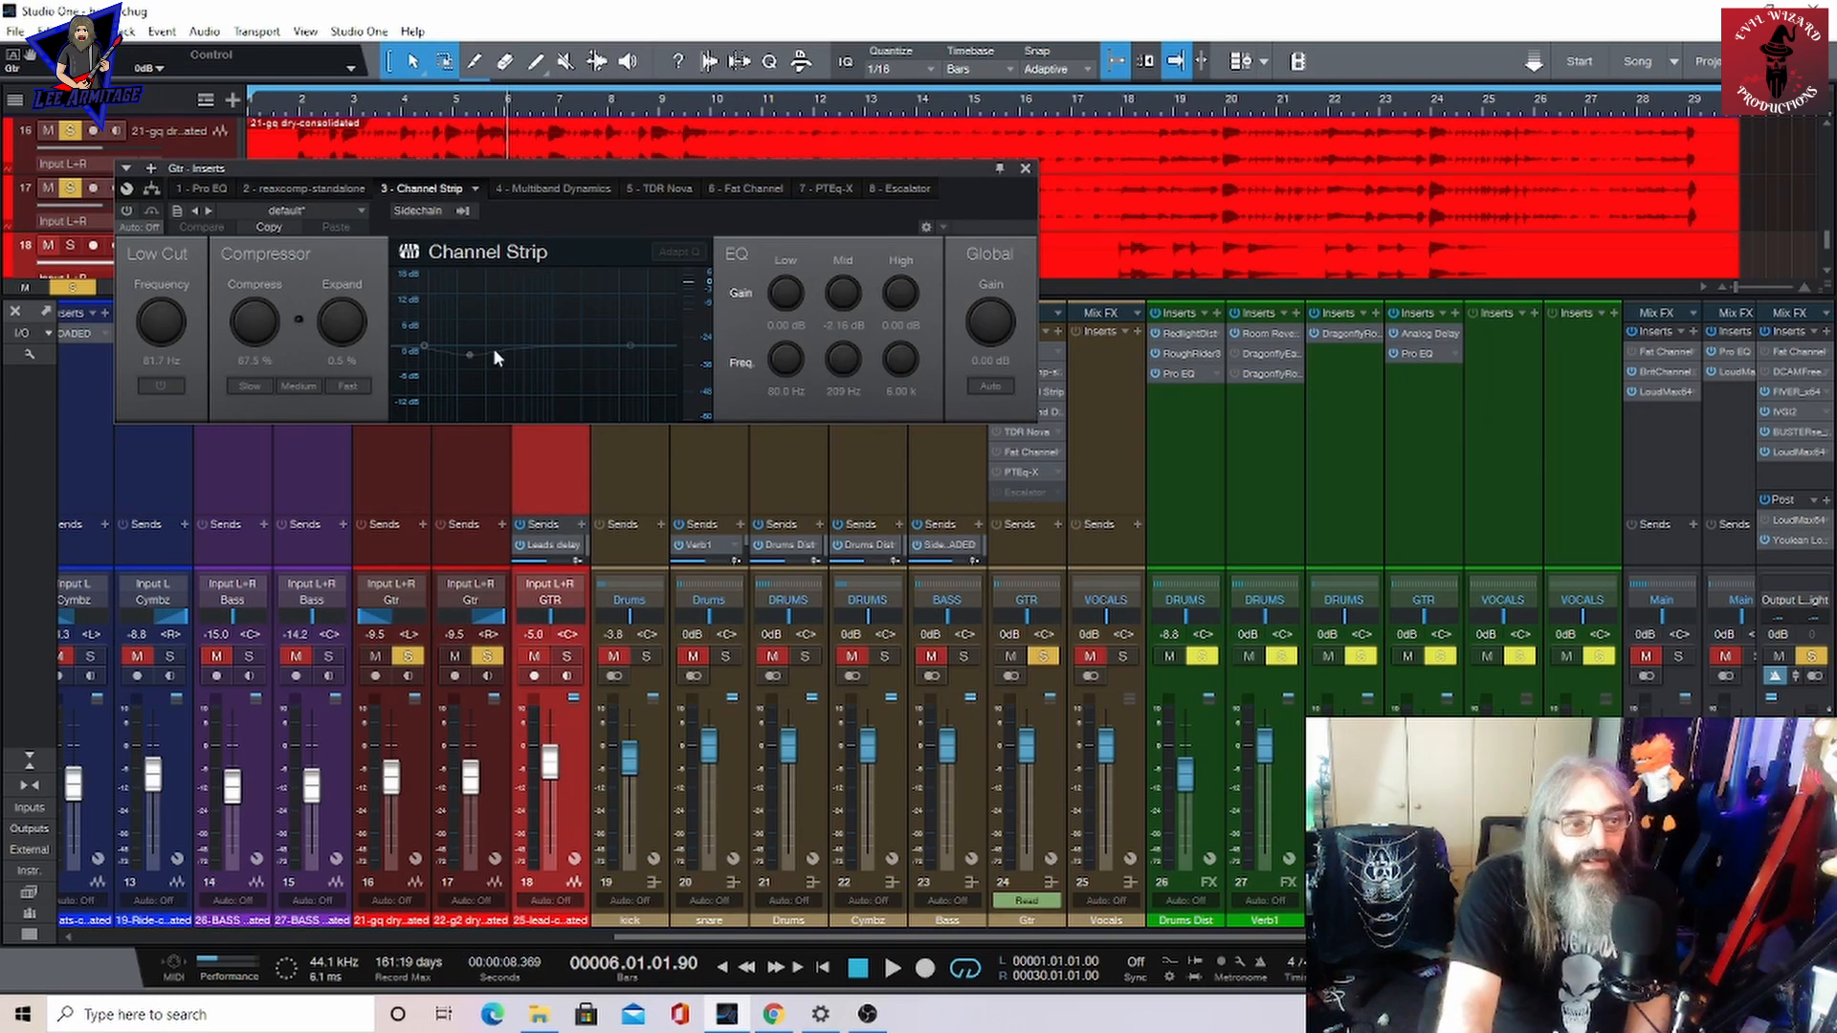
Enable the Multiband Dynamics insert on the Gtr bus and compare the guitars with it bypassed and active
click(546, 189)
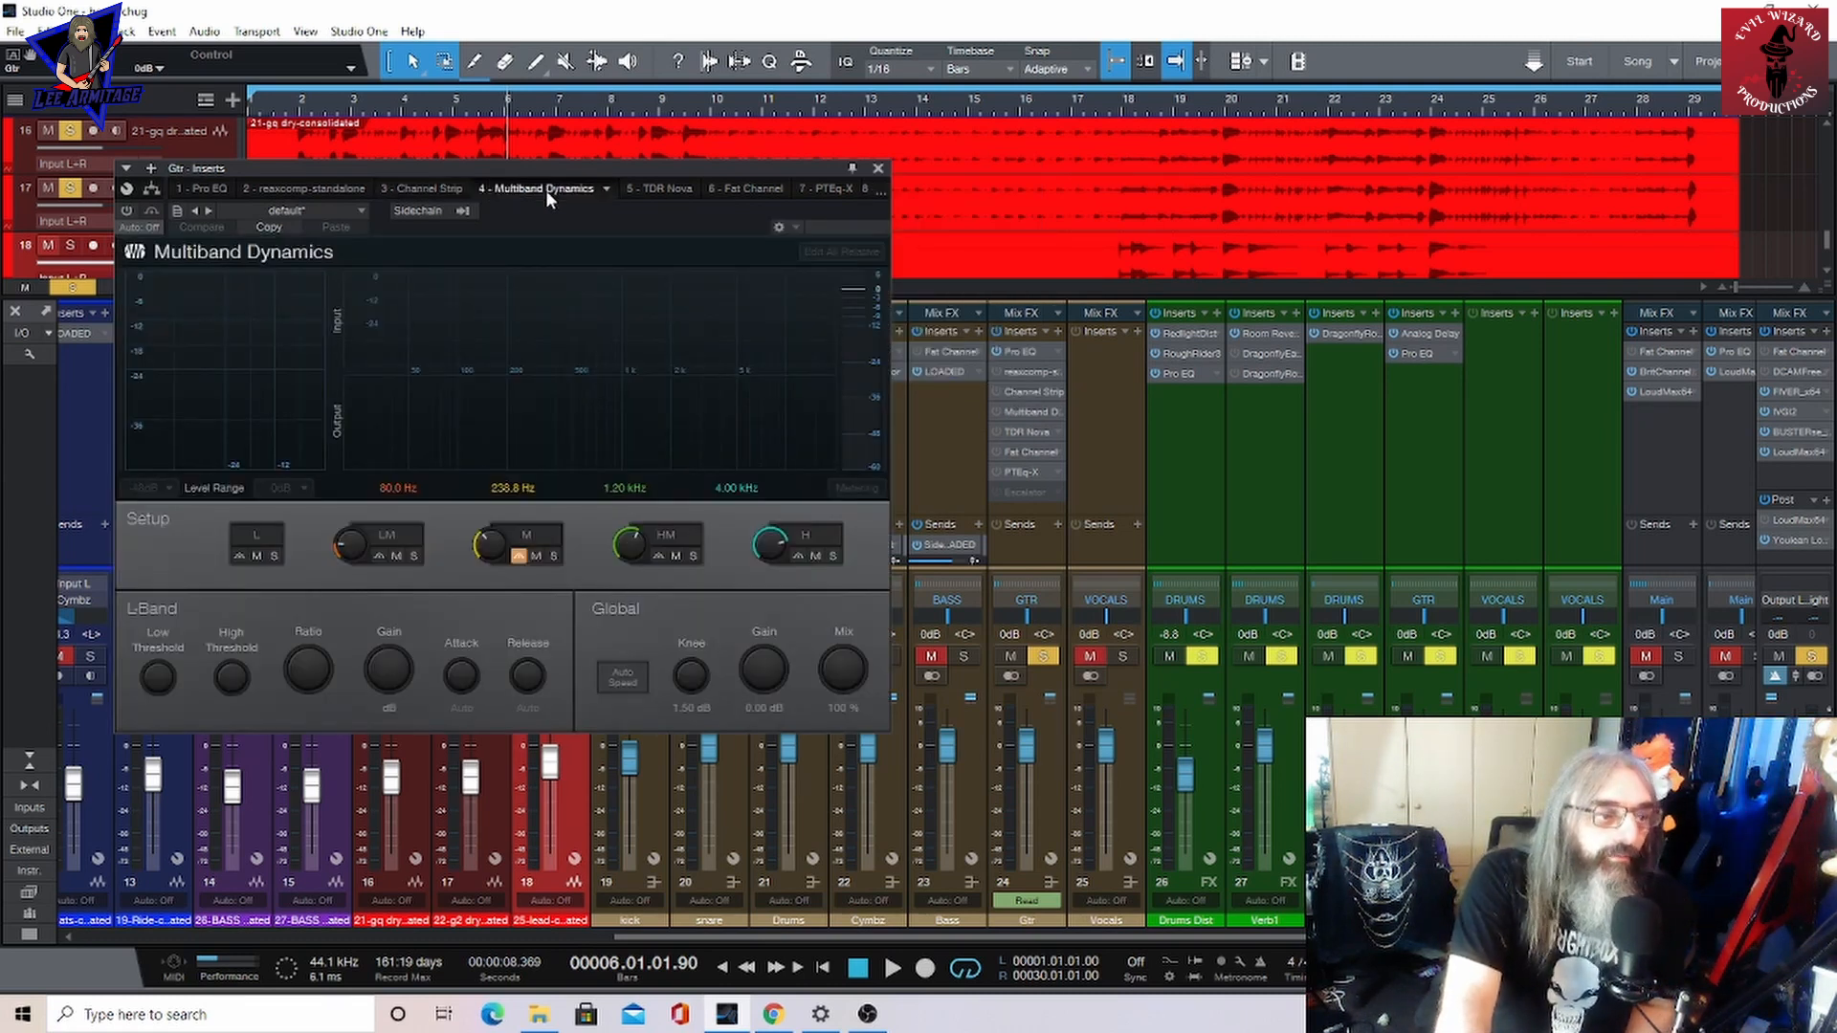
click(128, 210)
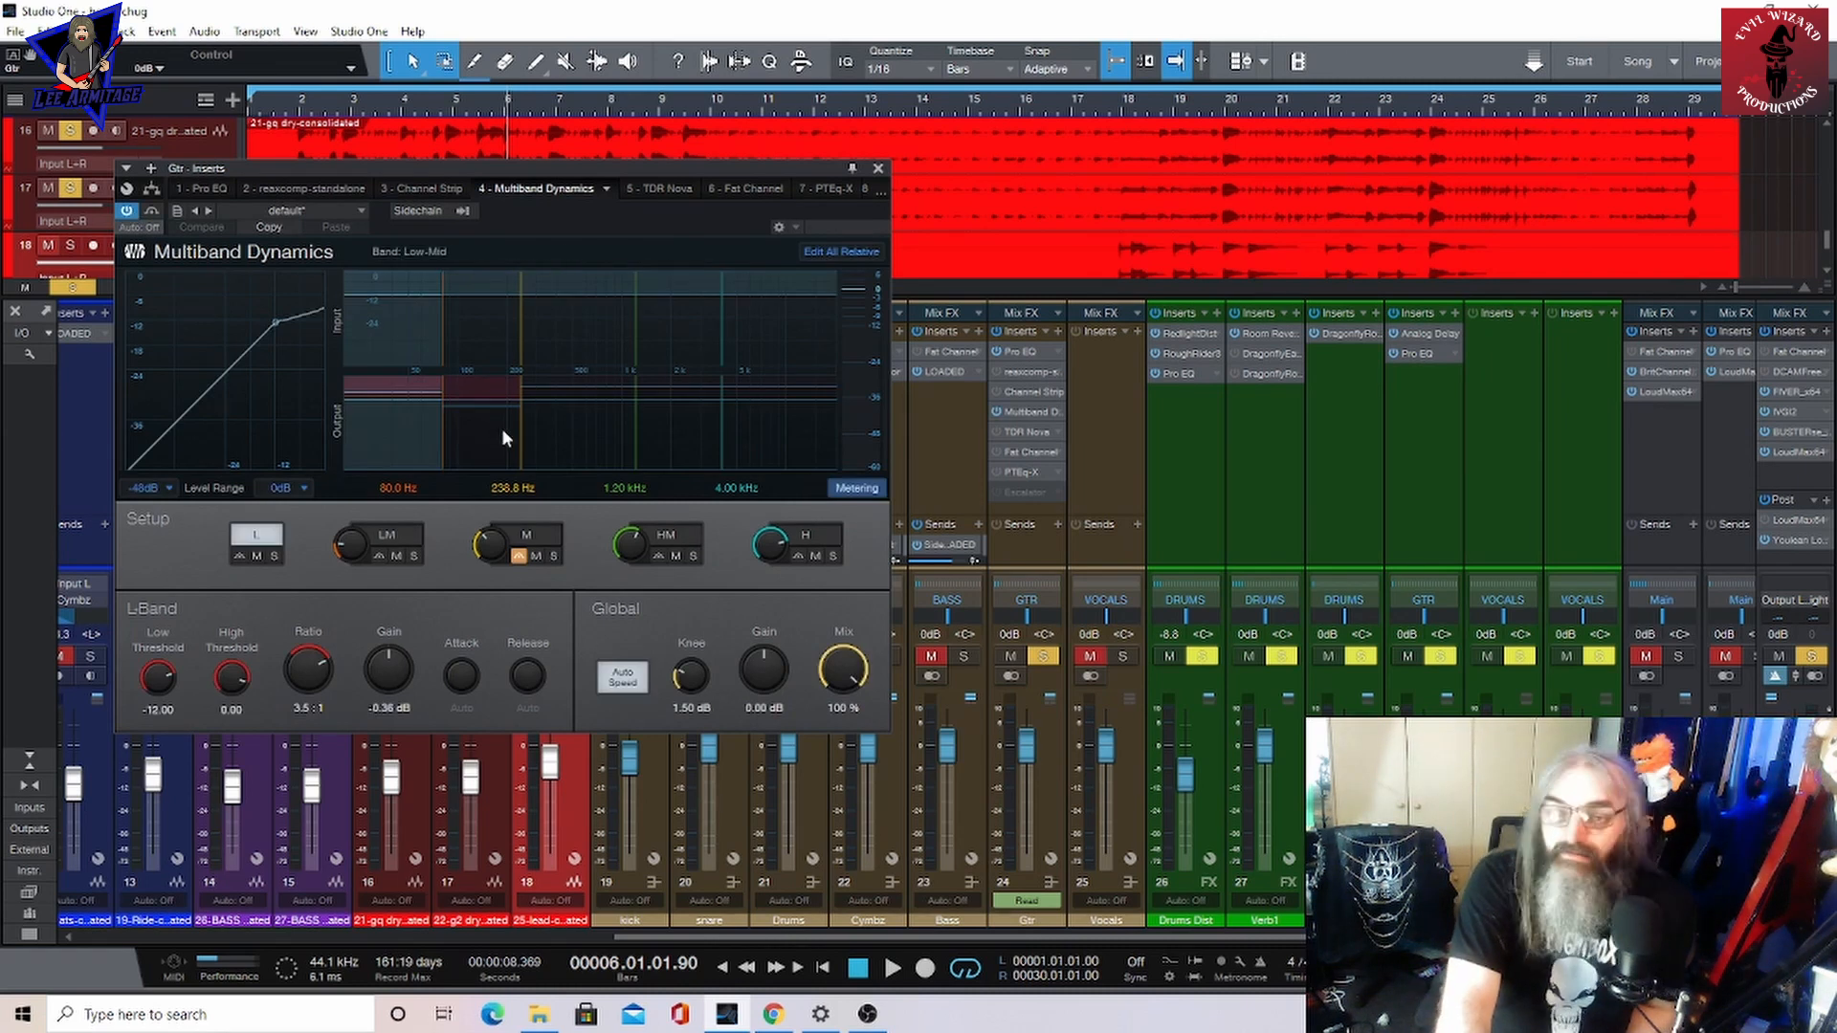
click(890, 969)
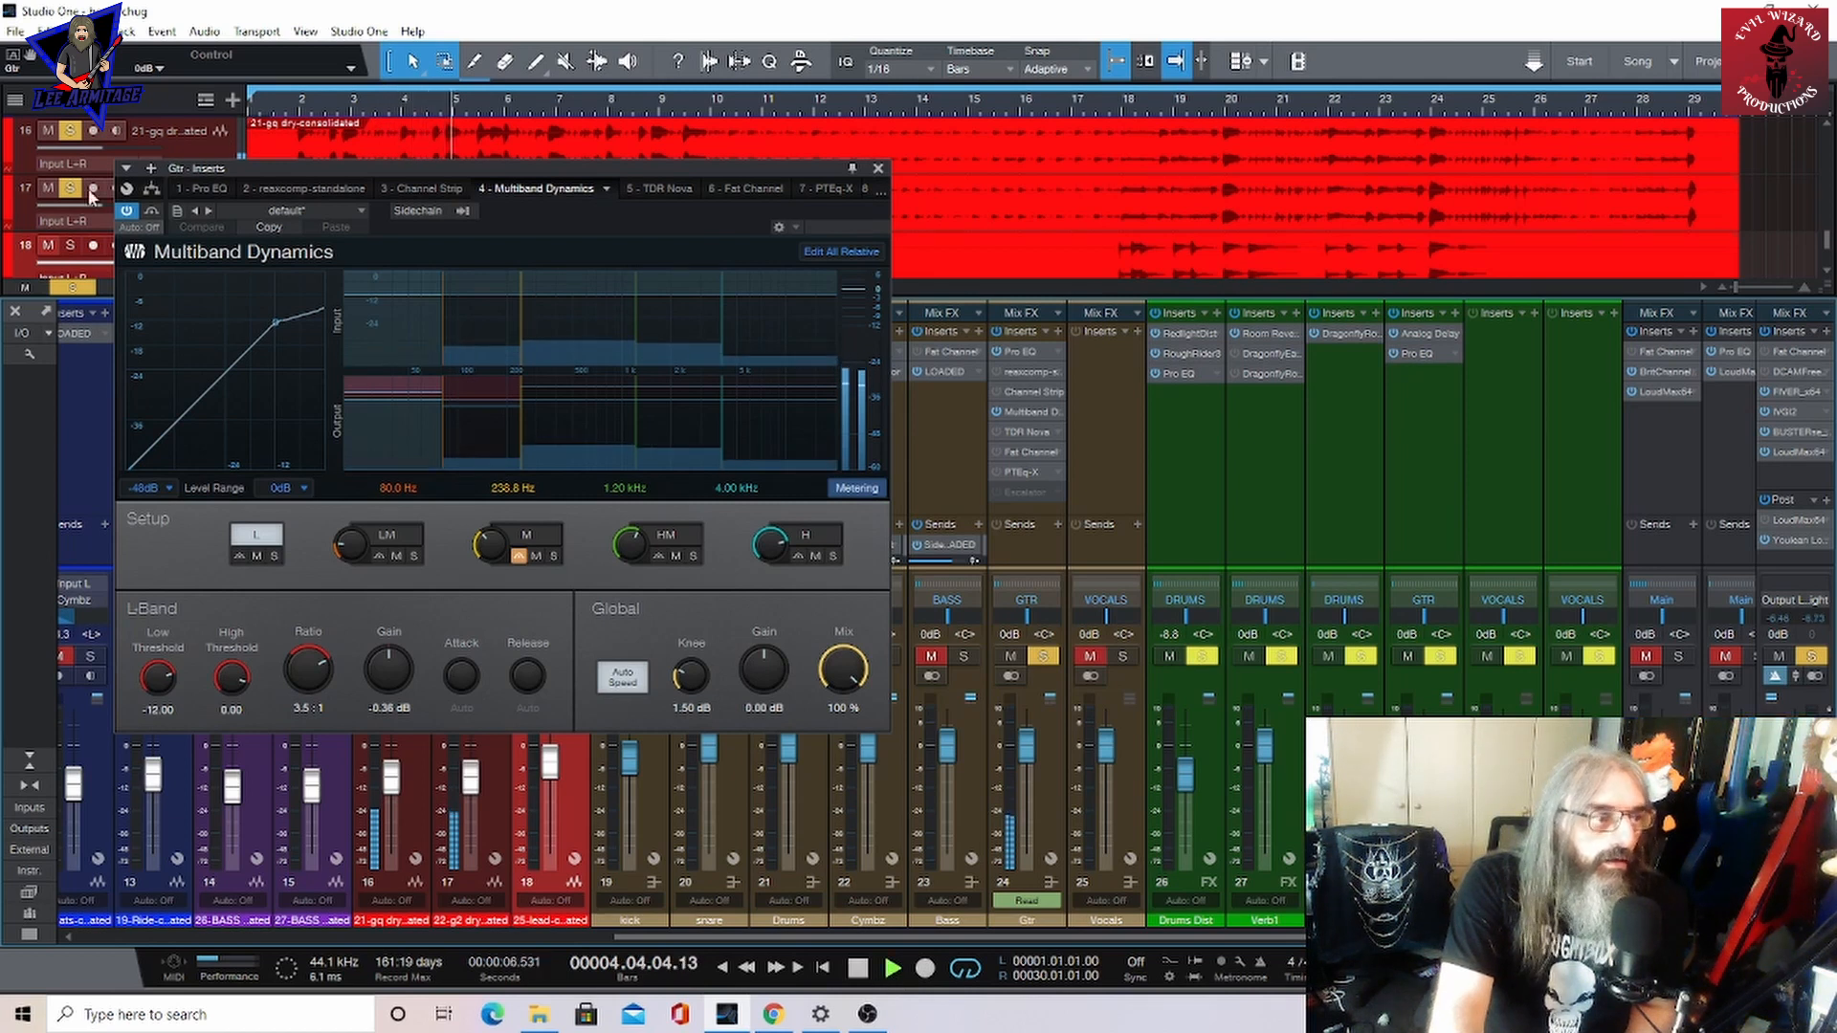
click(127, 211)
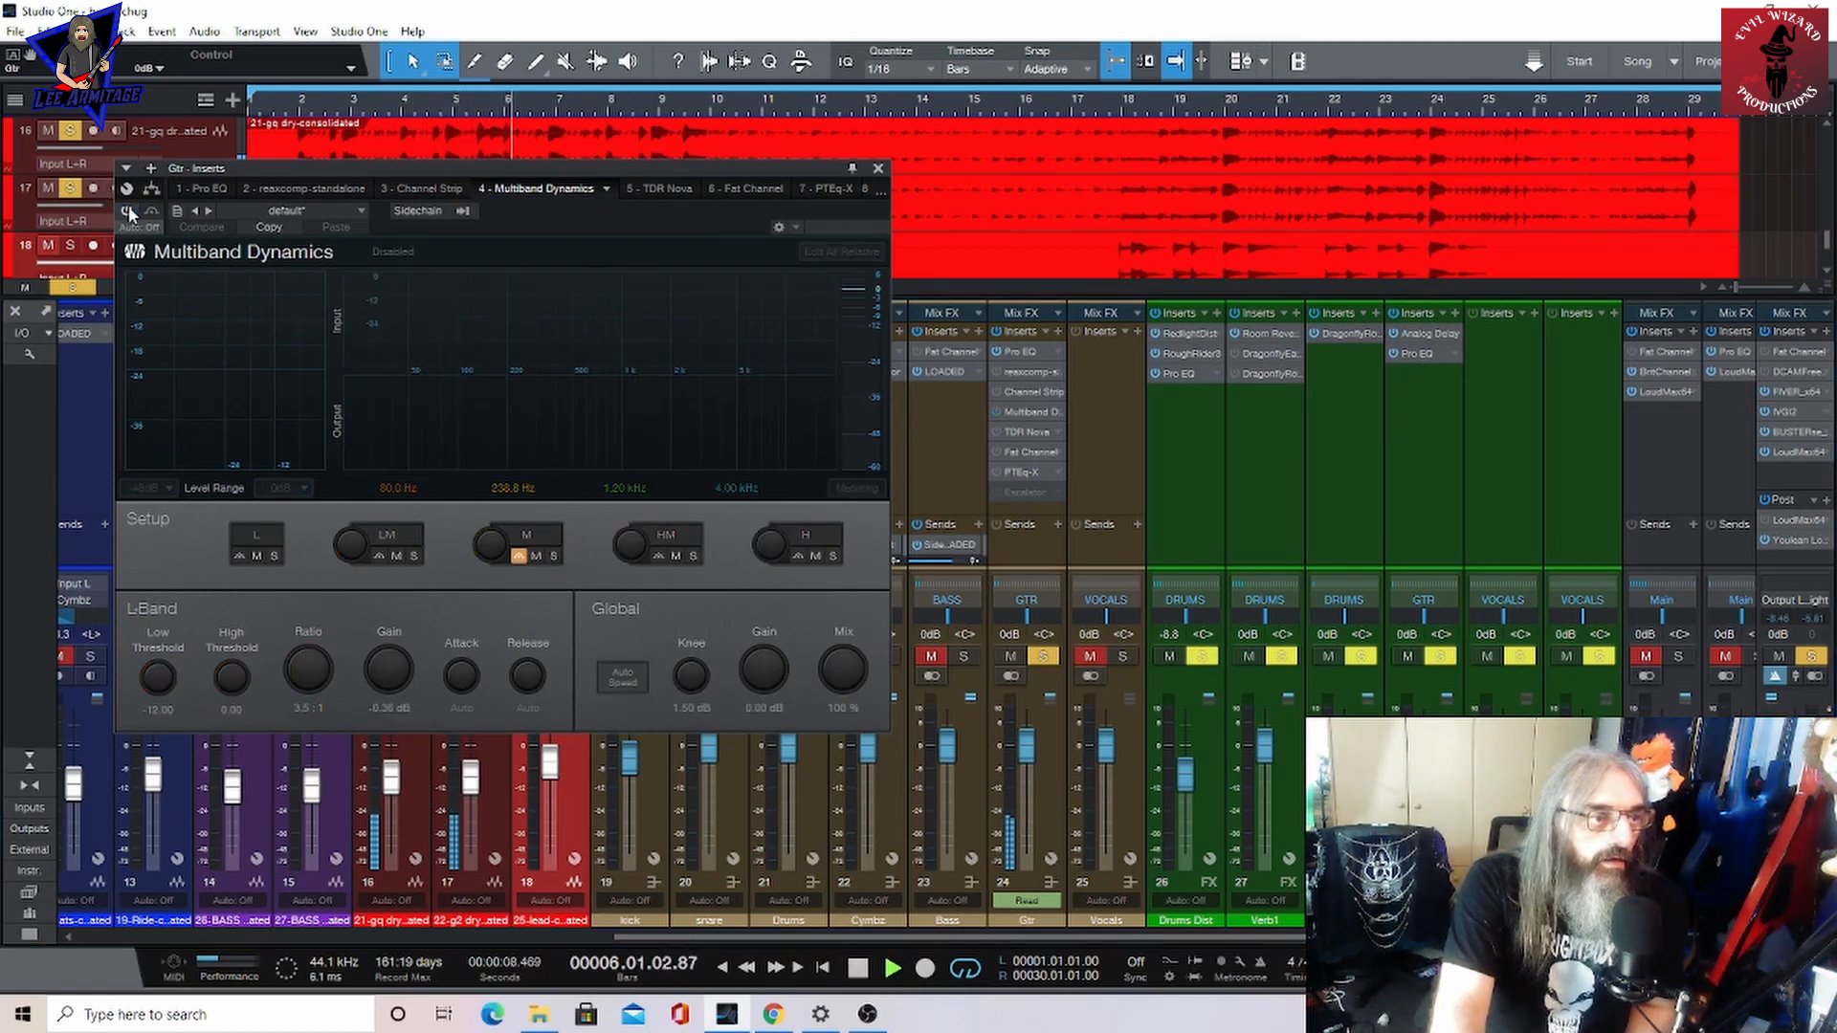
click(128, 210)
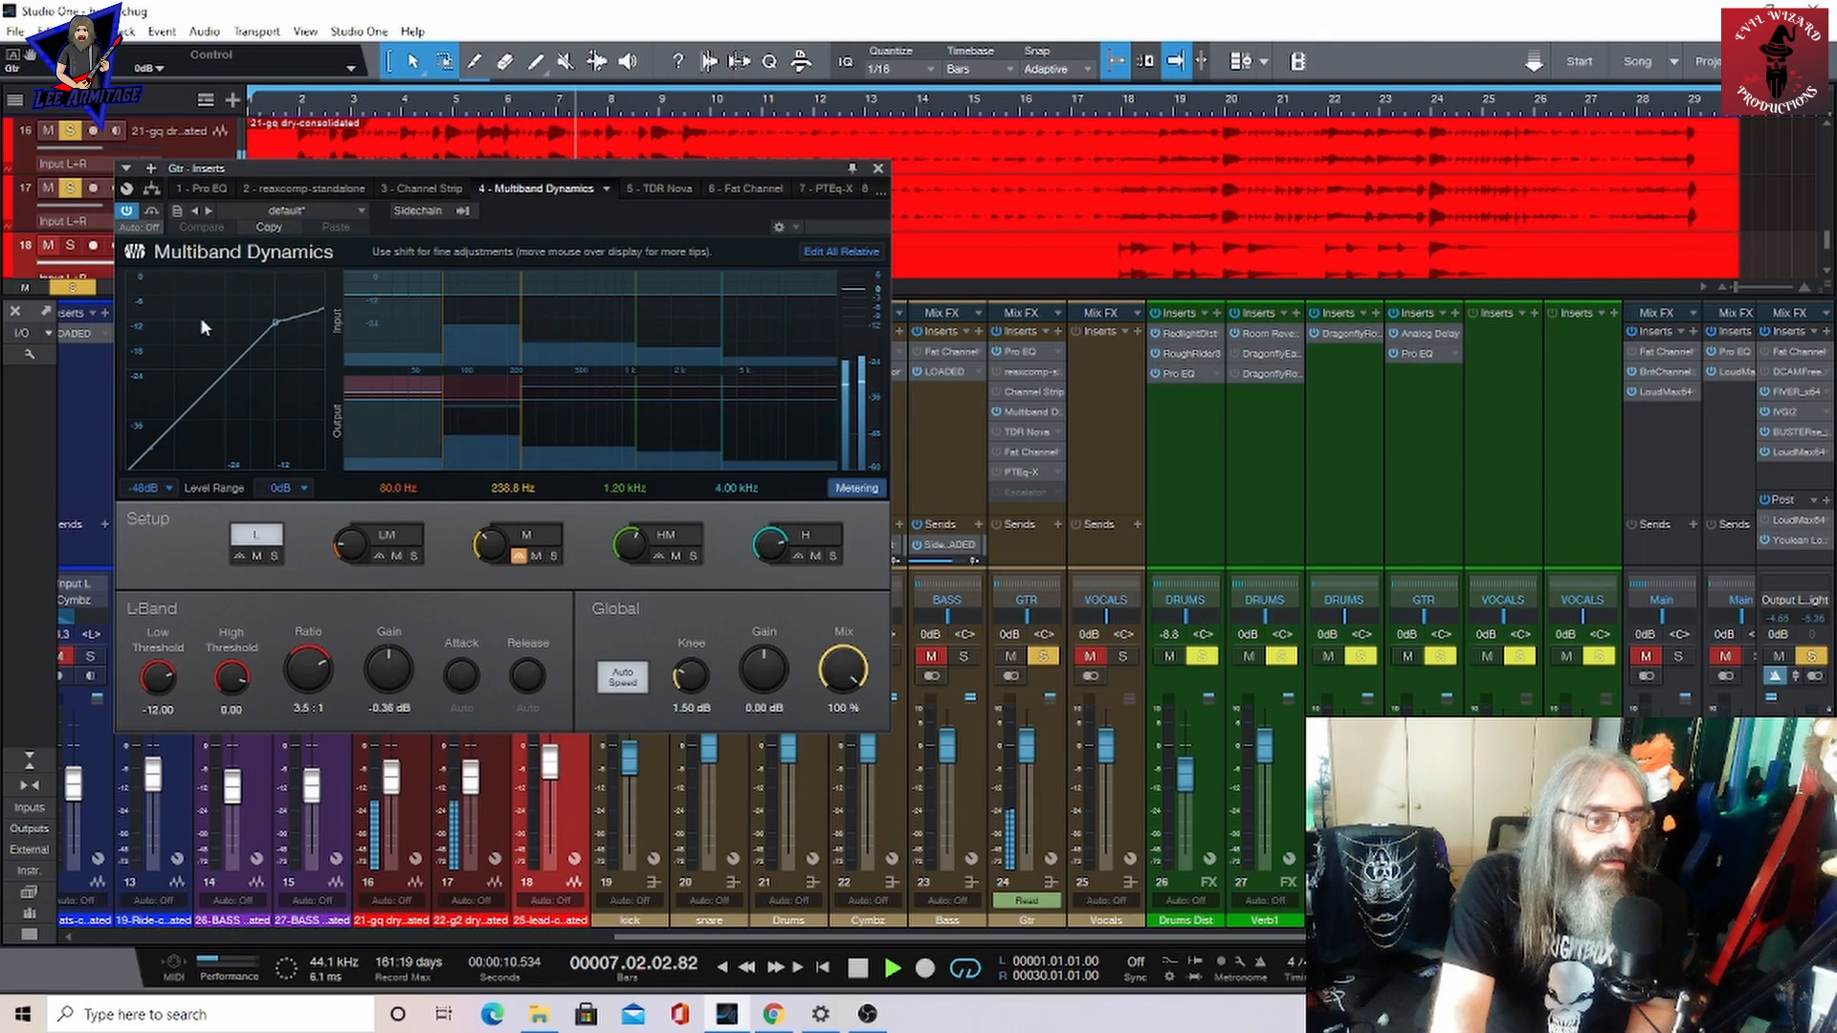
Examine the TDR Nova insert and the Fat Channel's Passive EQ on the Gtr bus
click(651, 189)
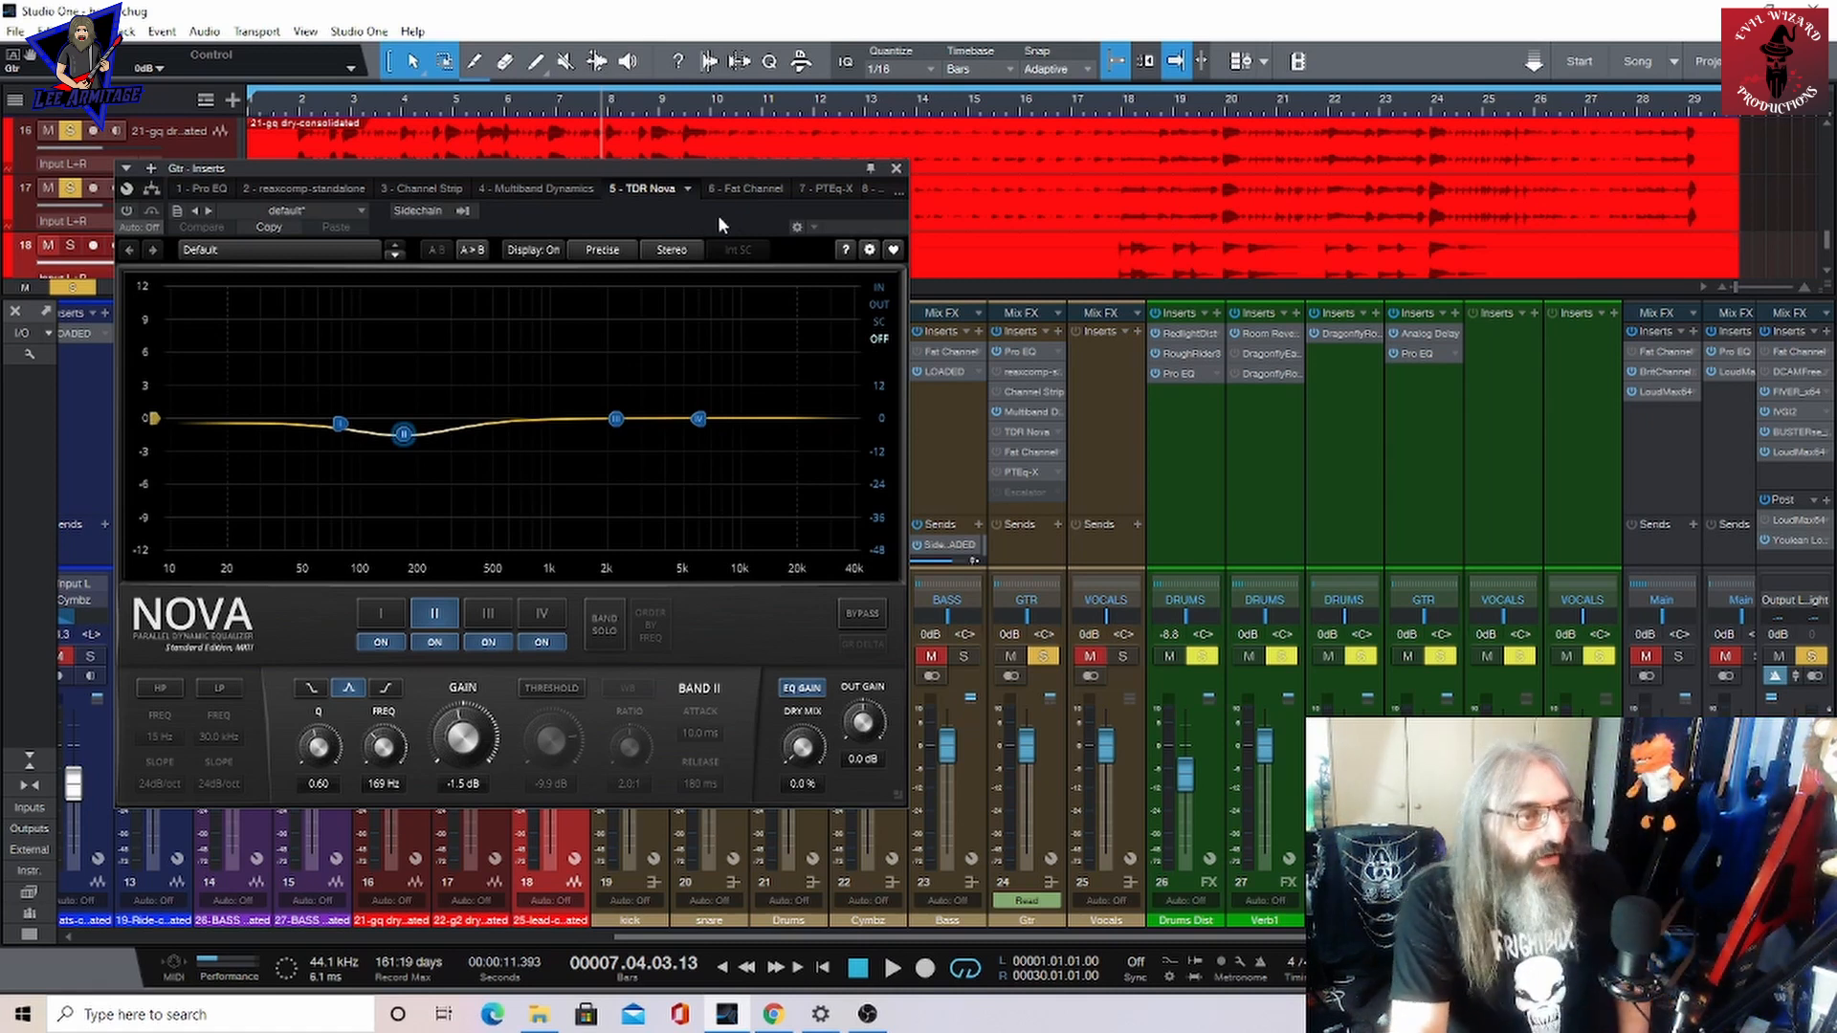
click(743, 195)
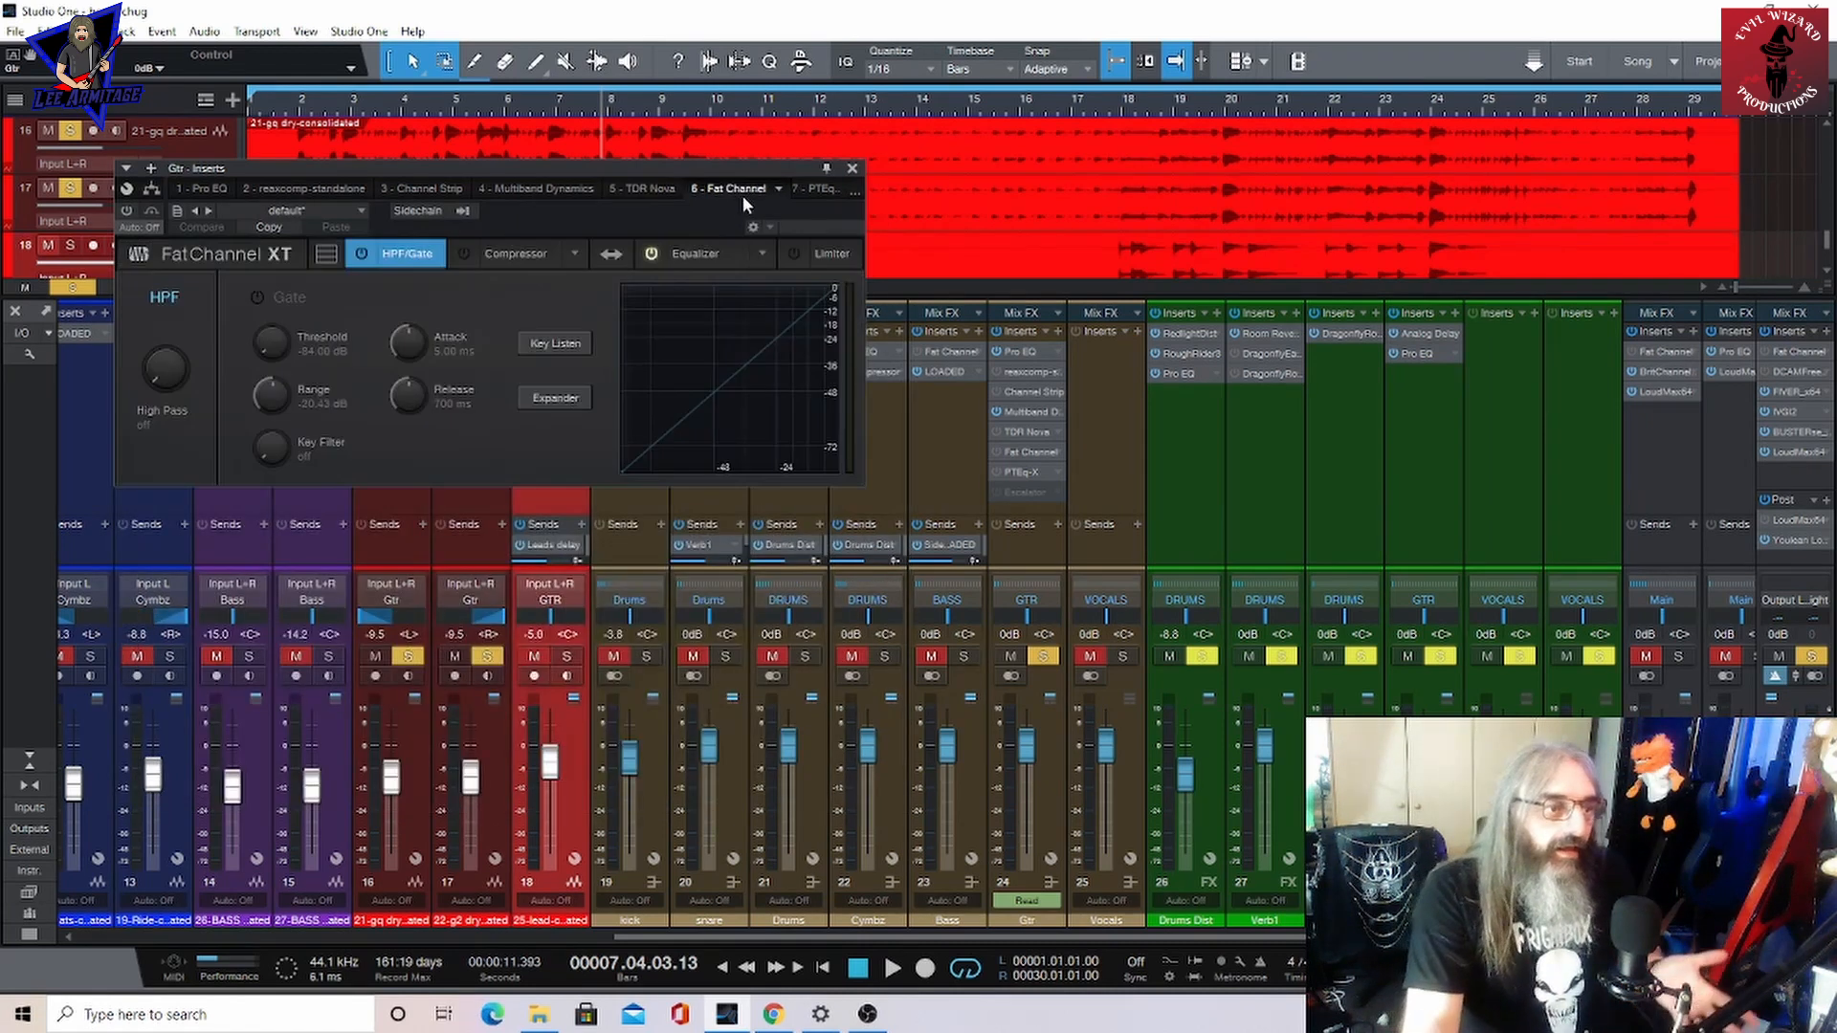
click(719, 250)
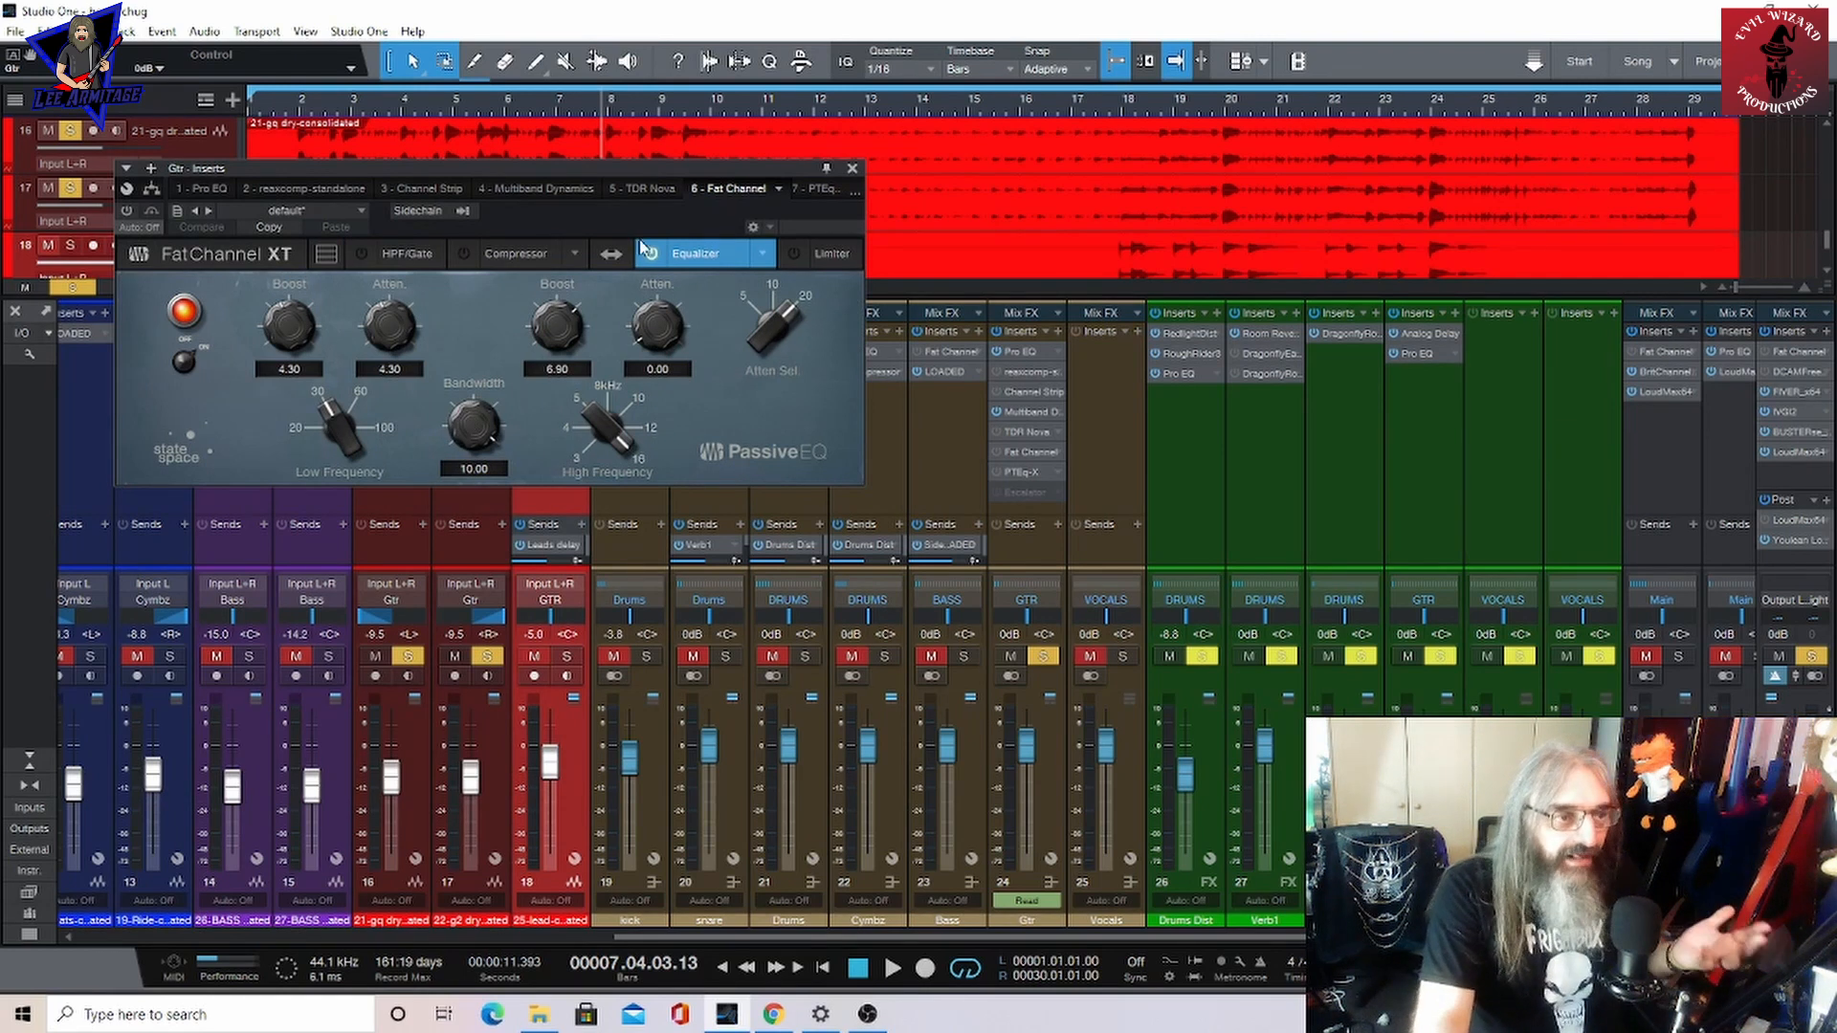
Enable the PTEq-X insert on the Gtr bus, audition the guitars through it, and close the inserts window
click(818, 192)
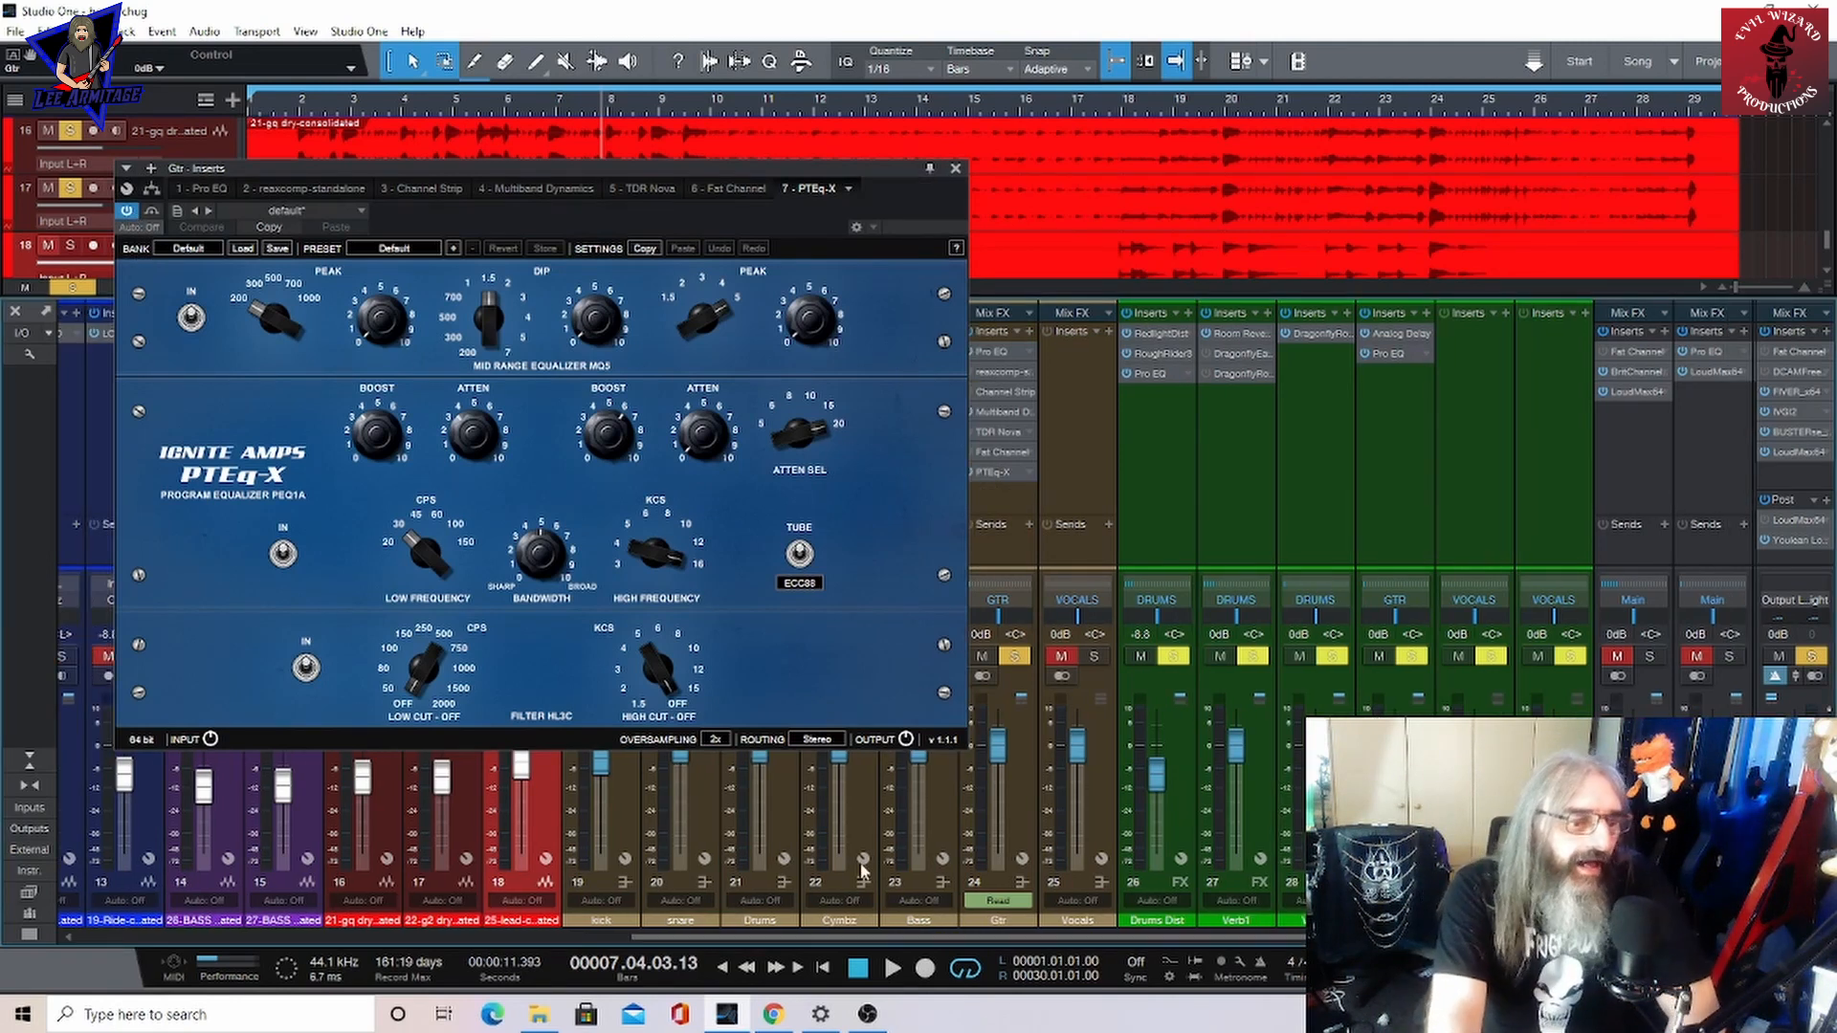
click(891, 970)
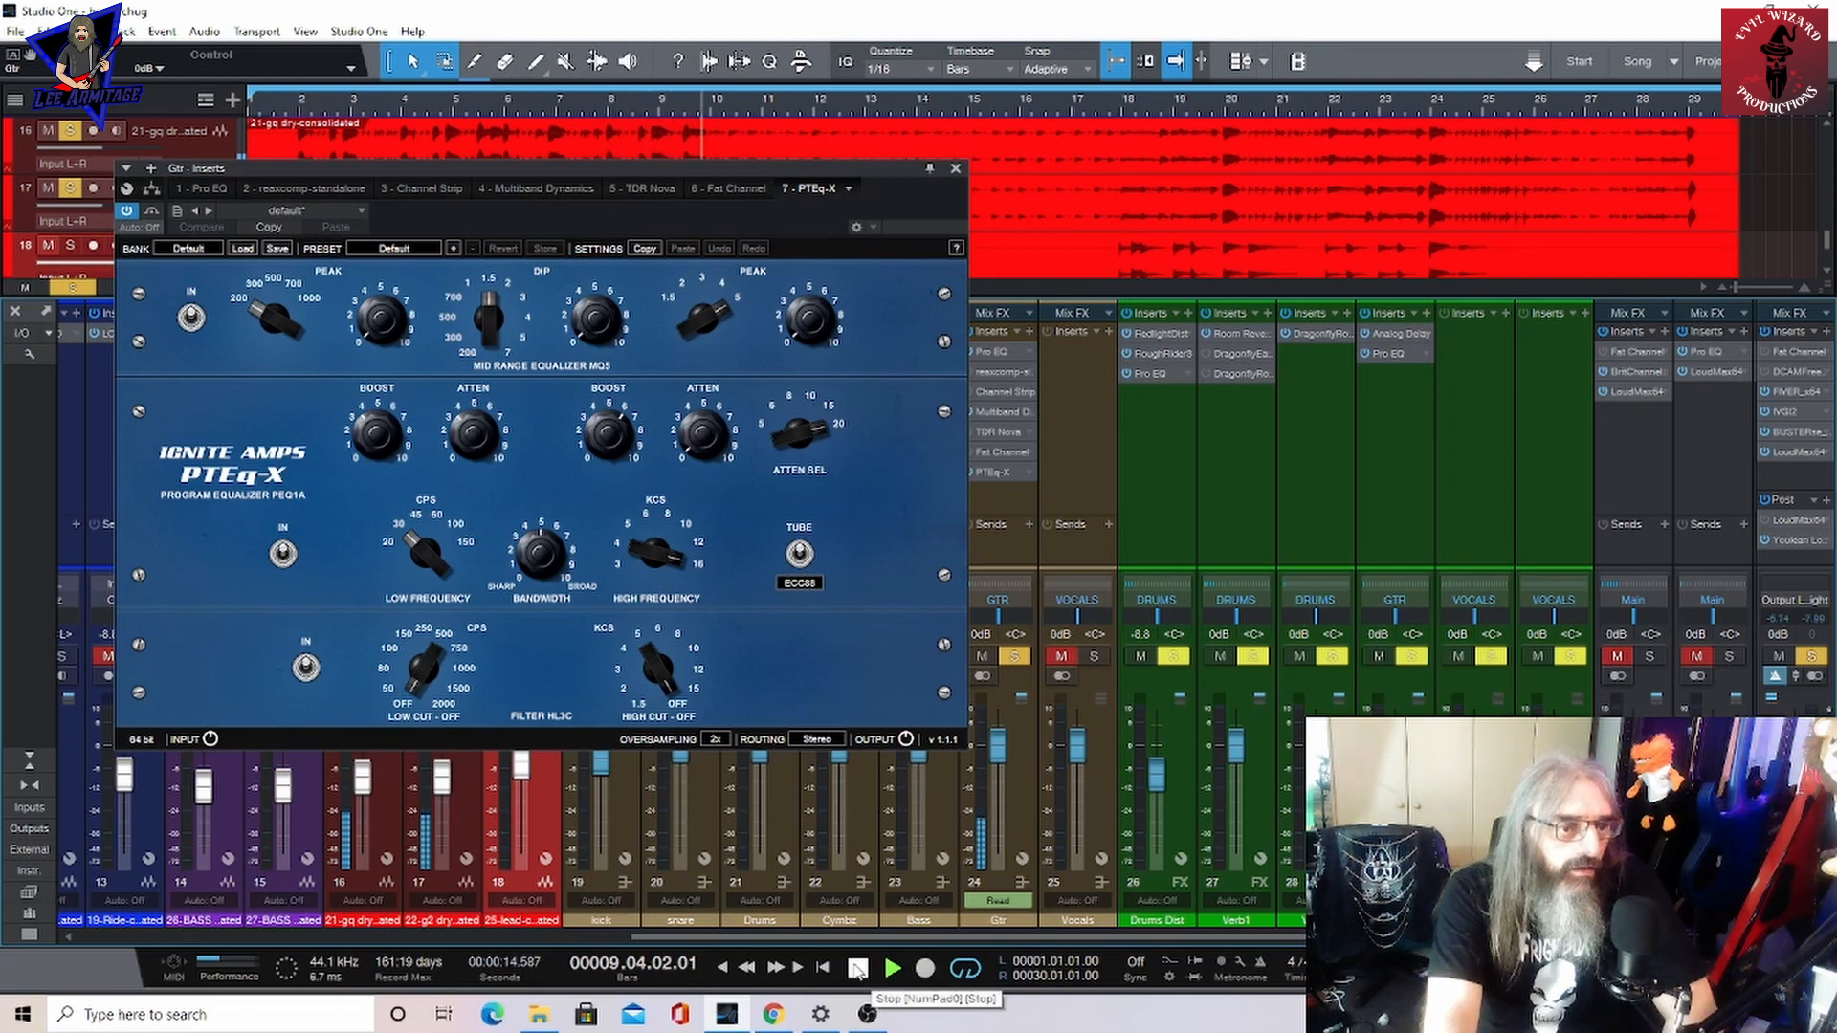
click(123, 211)
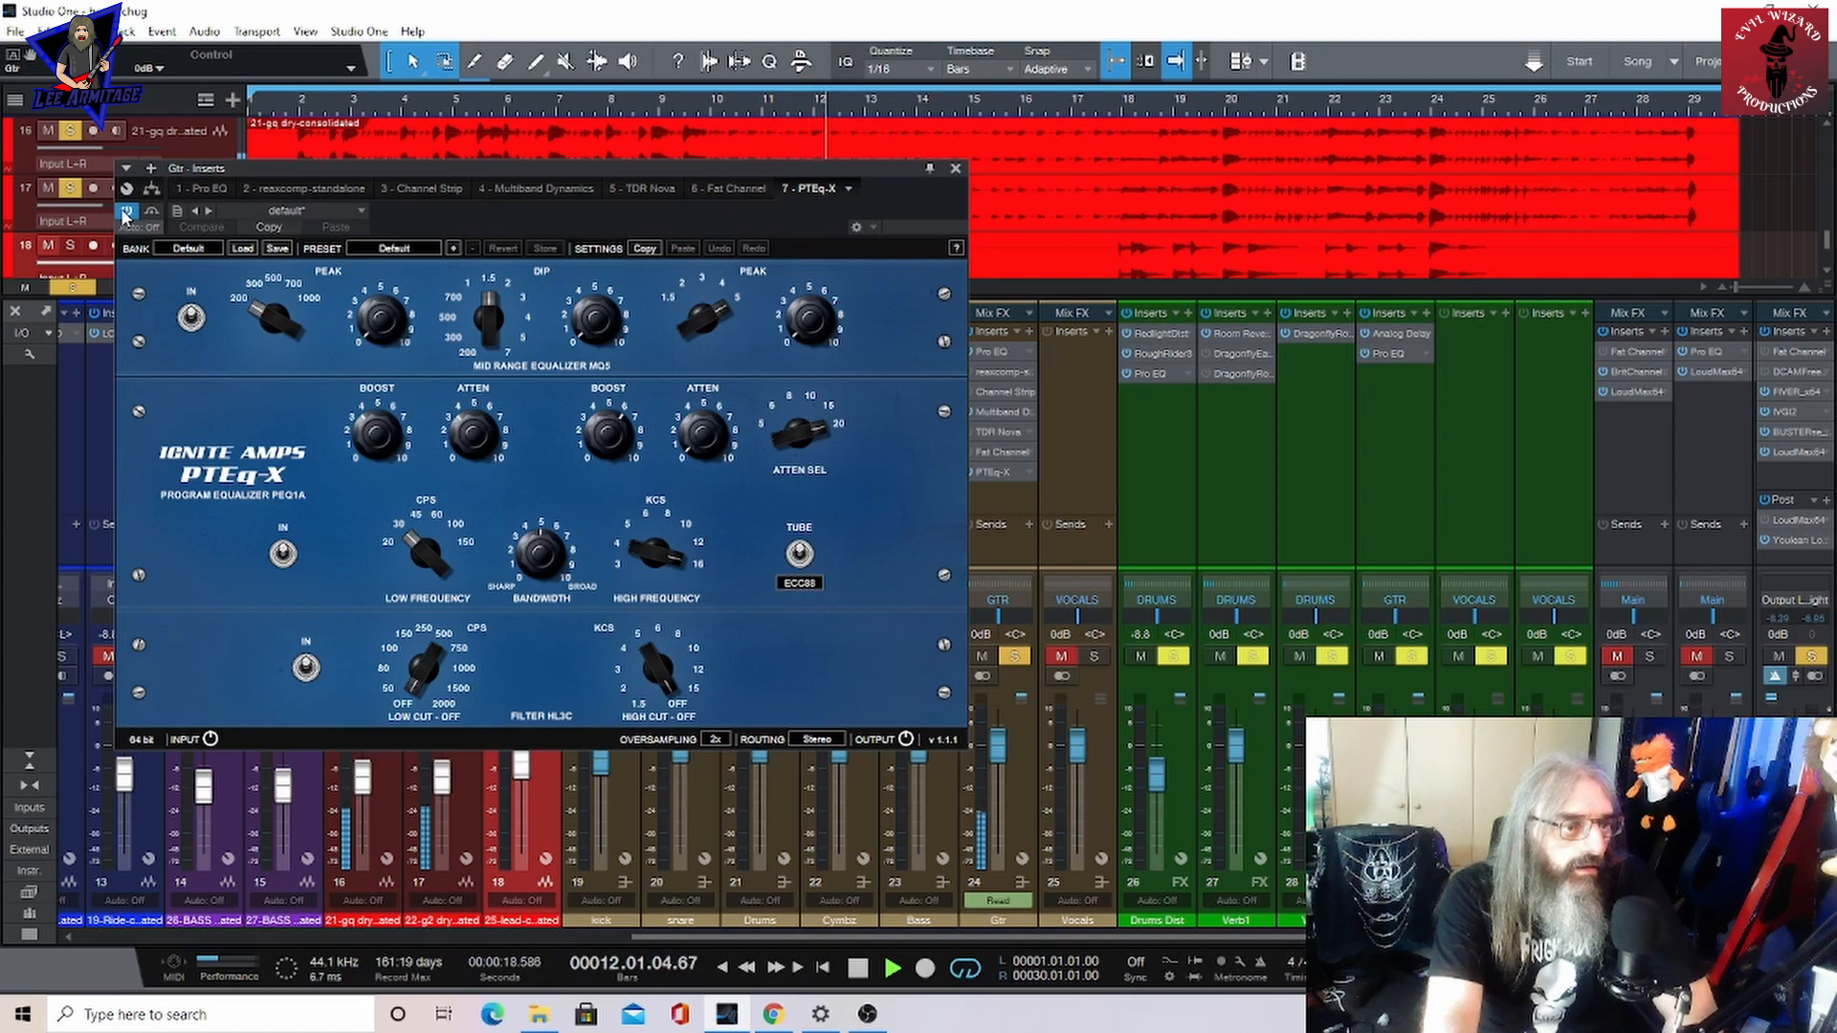
click(860, 970)
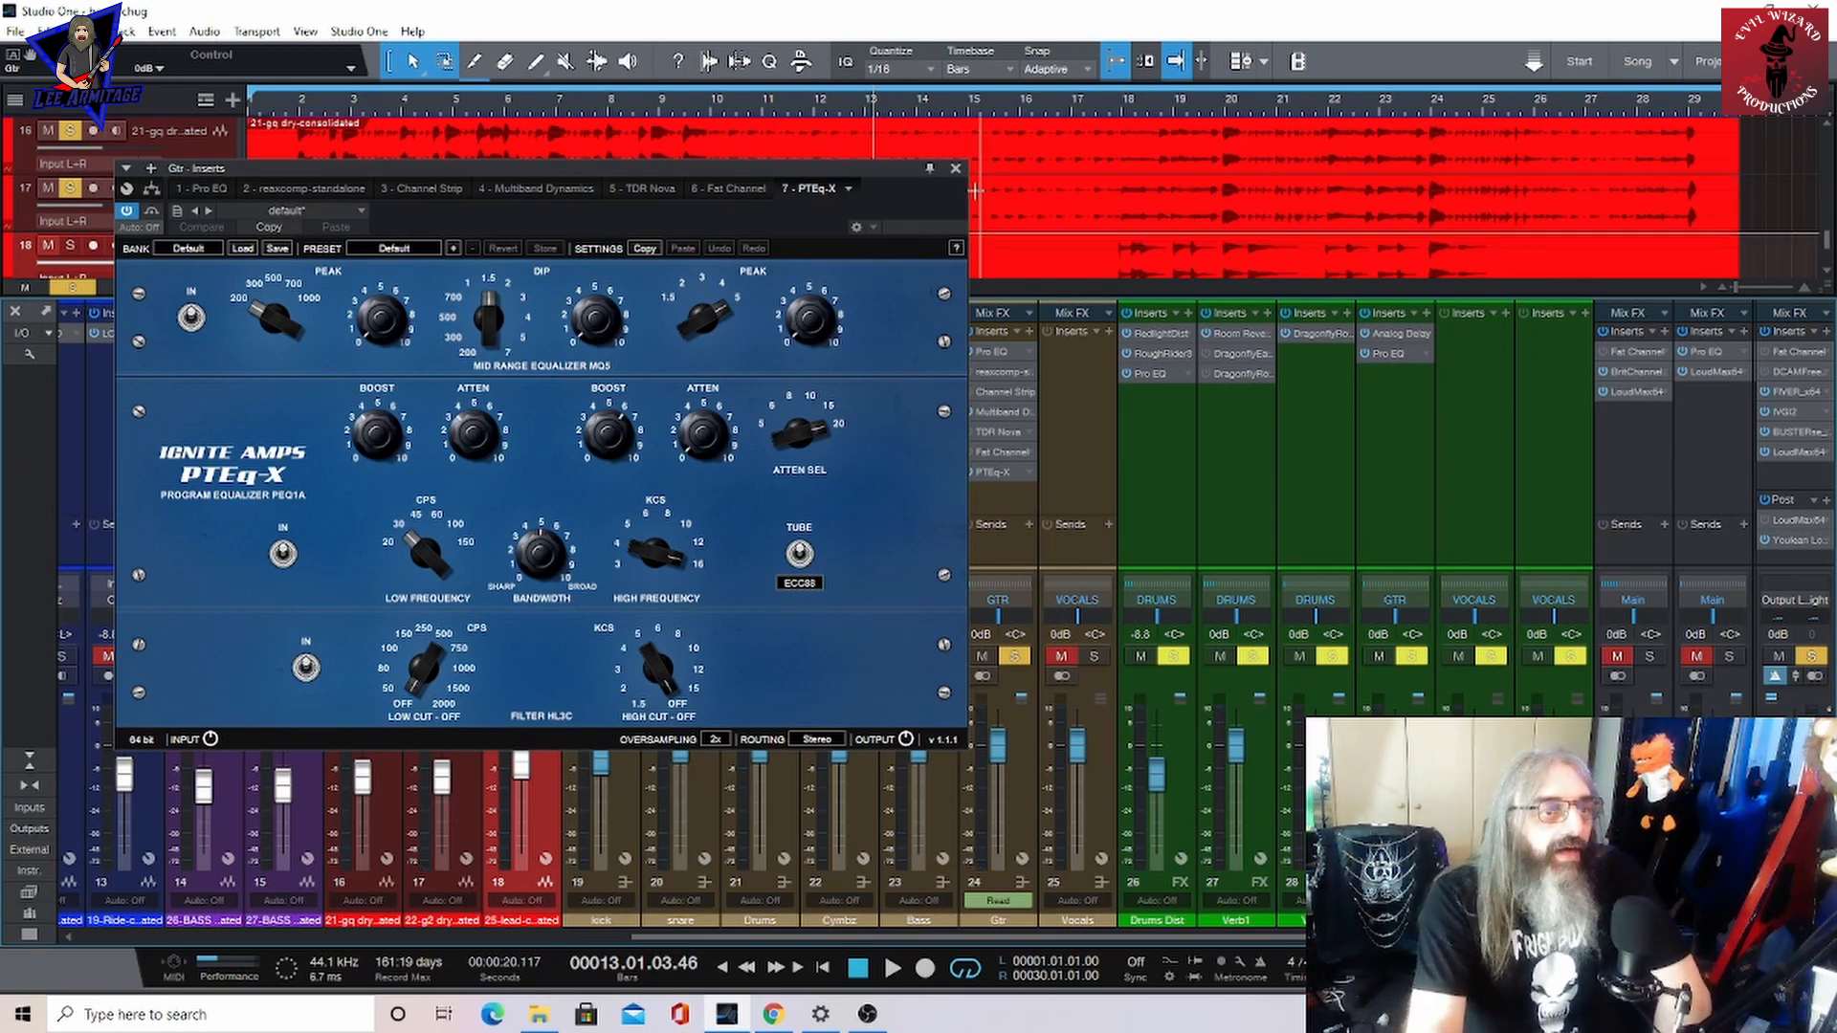
click(954, 170)
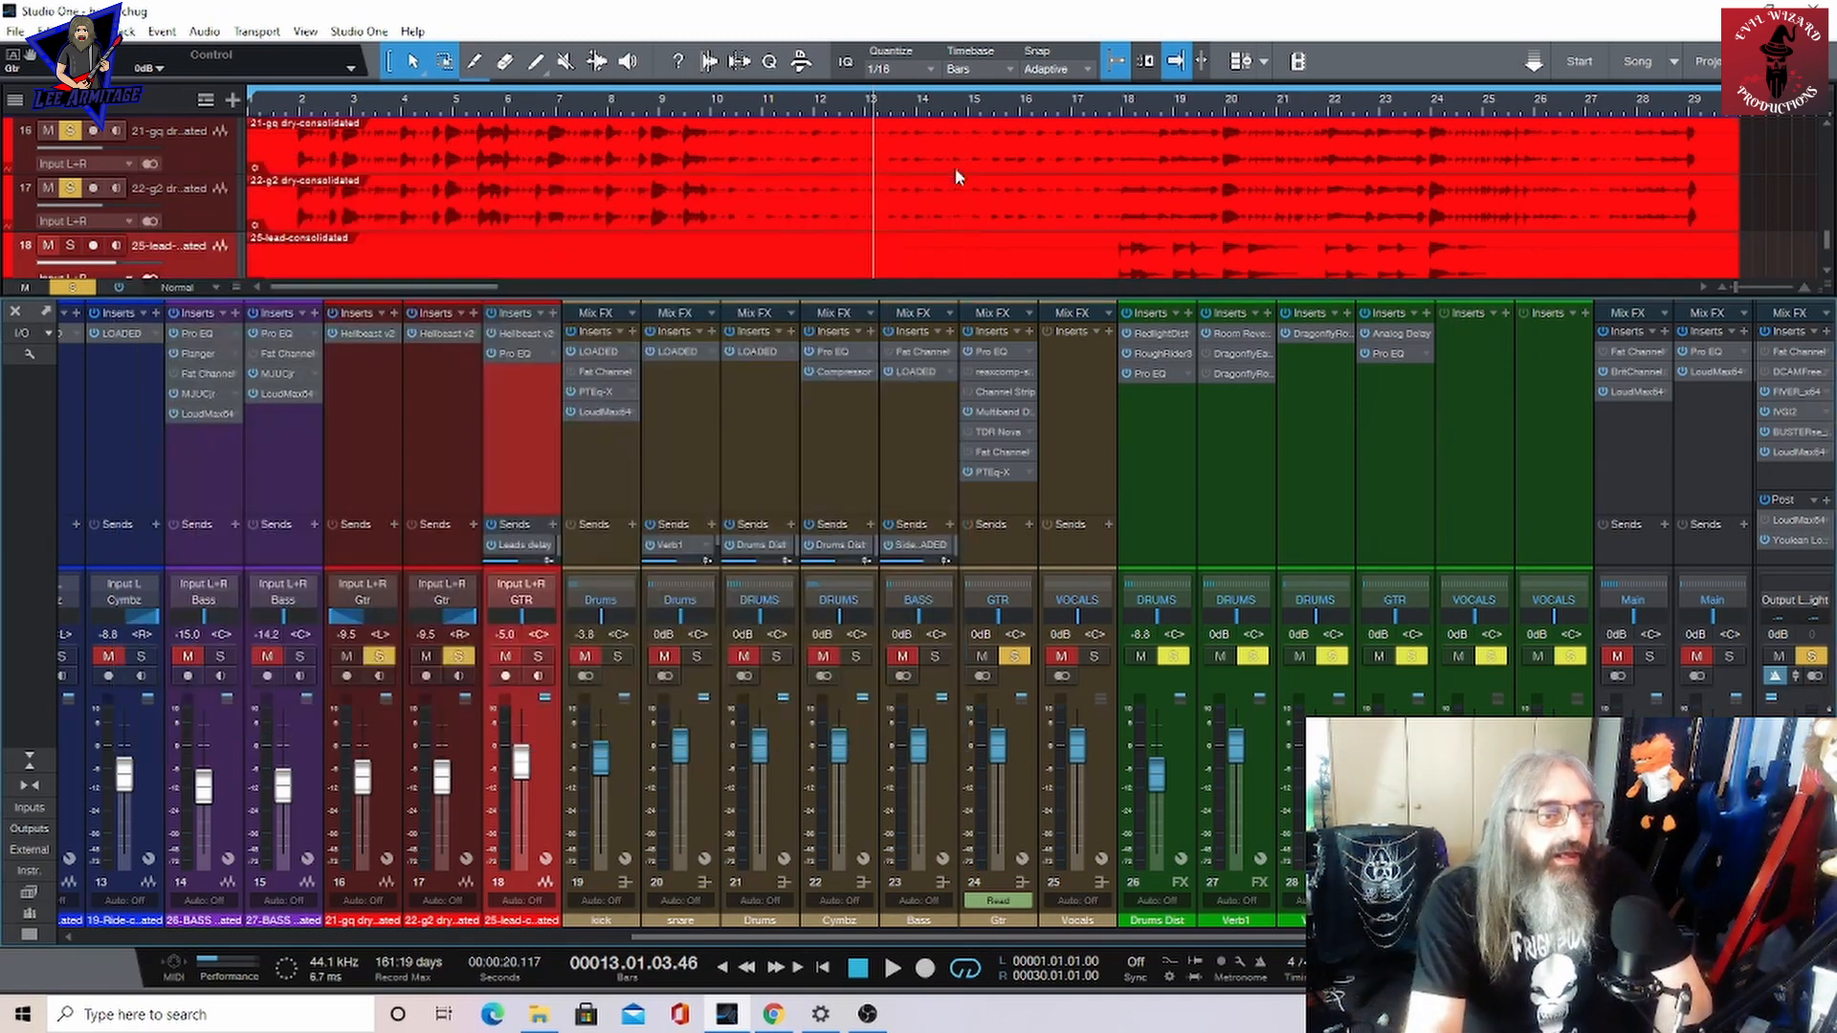
Solo the 25-lead track instead of the Gtr bus and examine the lead's Pro EQ insert
click(1020, 656)
click(539, 656)
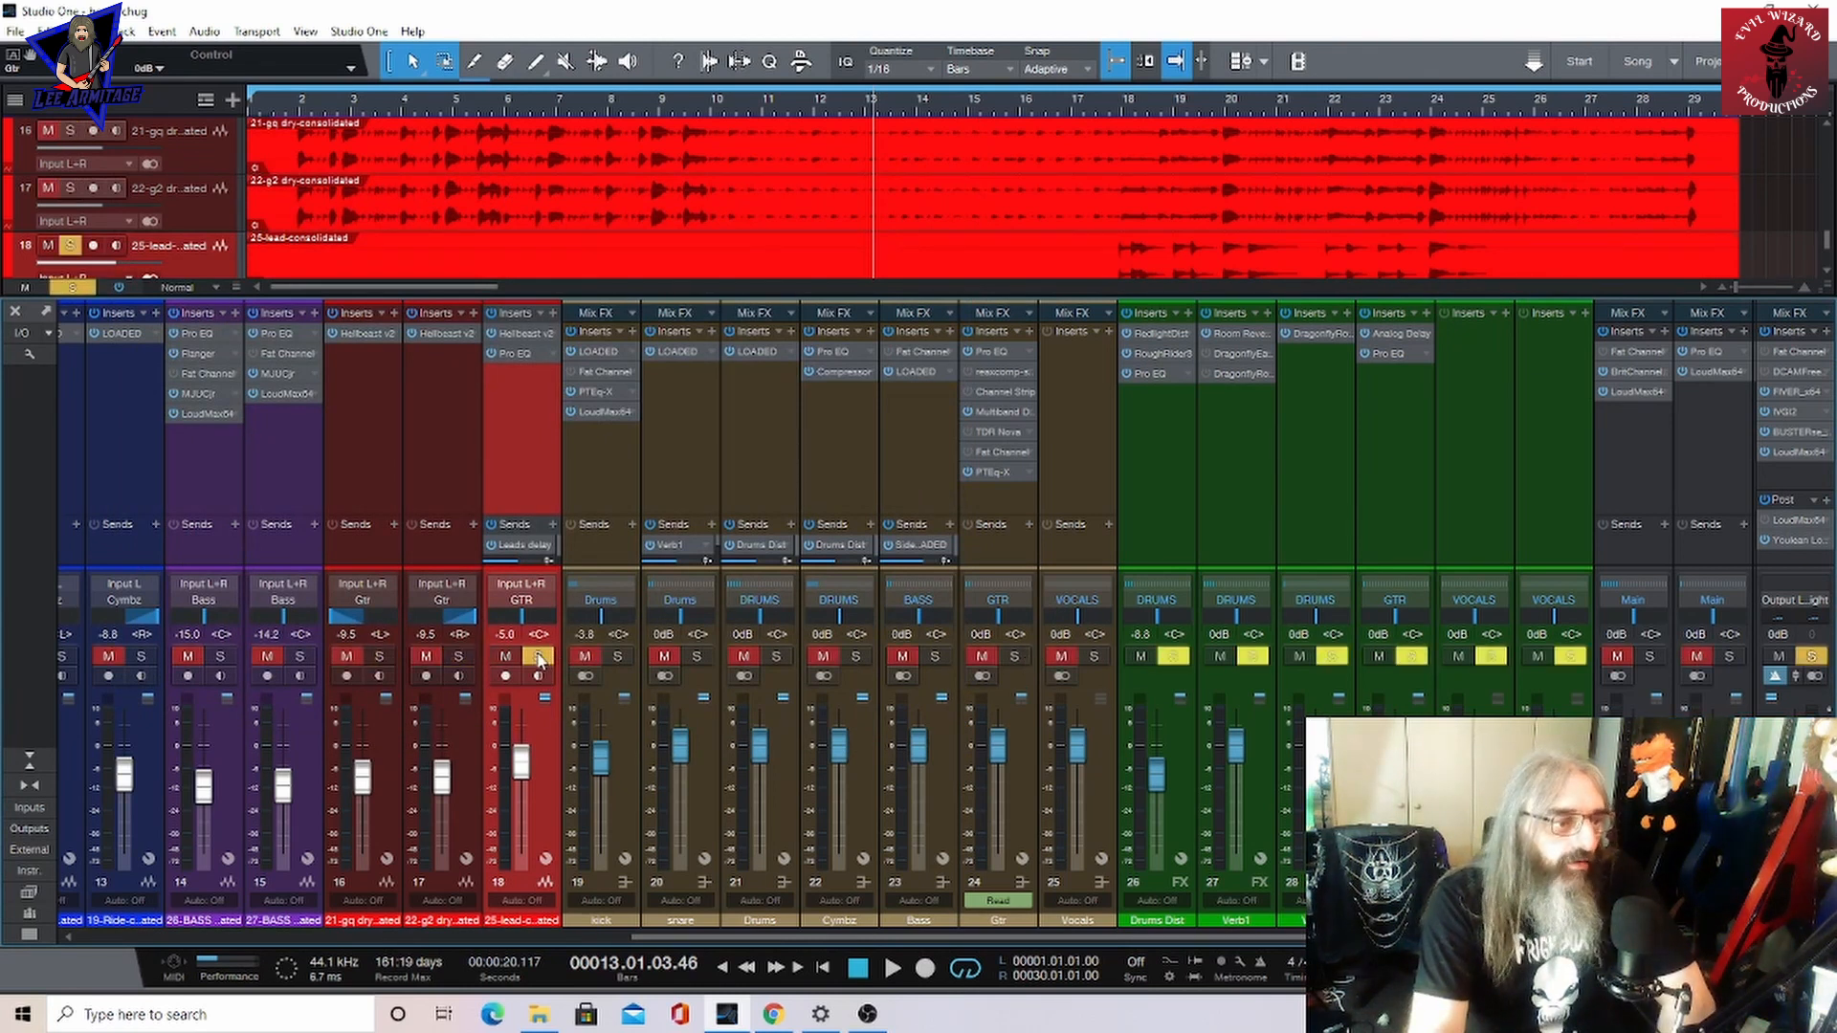
click(513, 352)
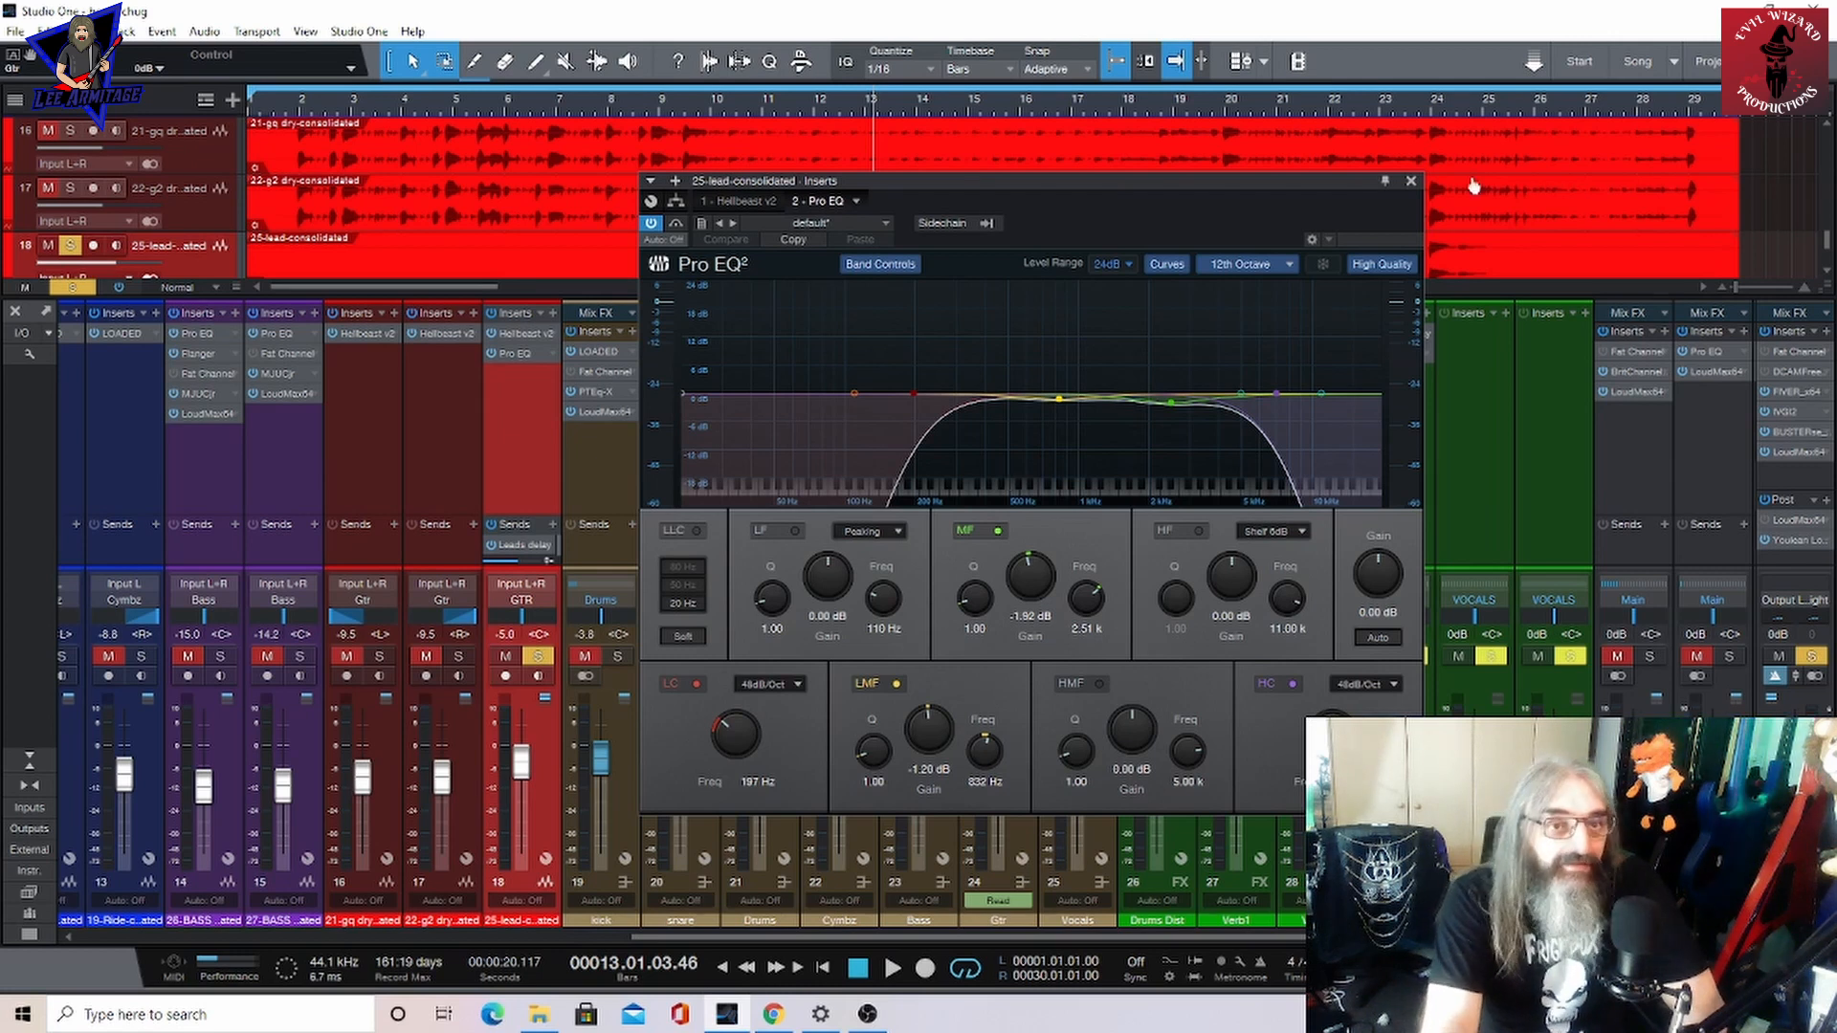
click(1411, 183)
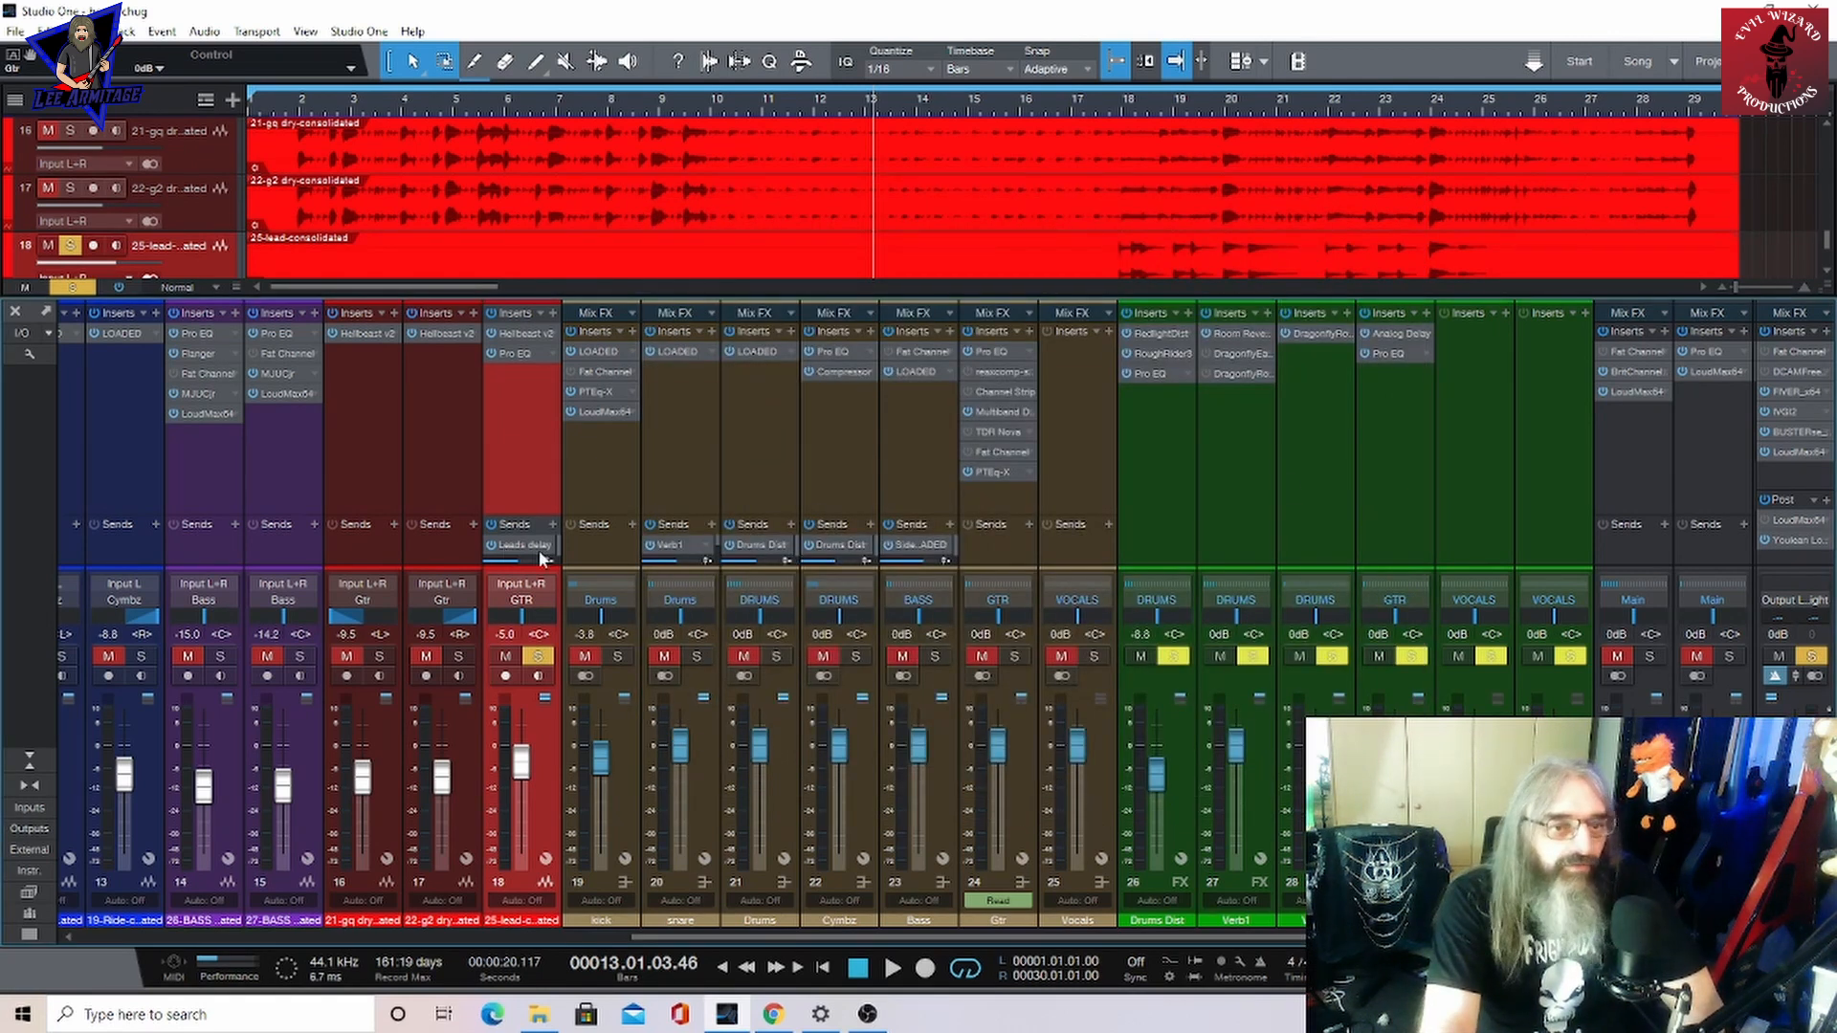
Examine the Analog Delay and Pro EQ inserts on the Leads delay effects channel
click(1402, 335)
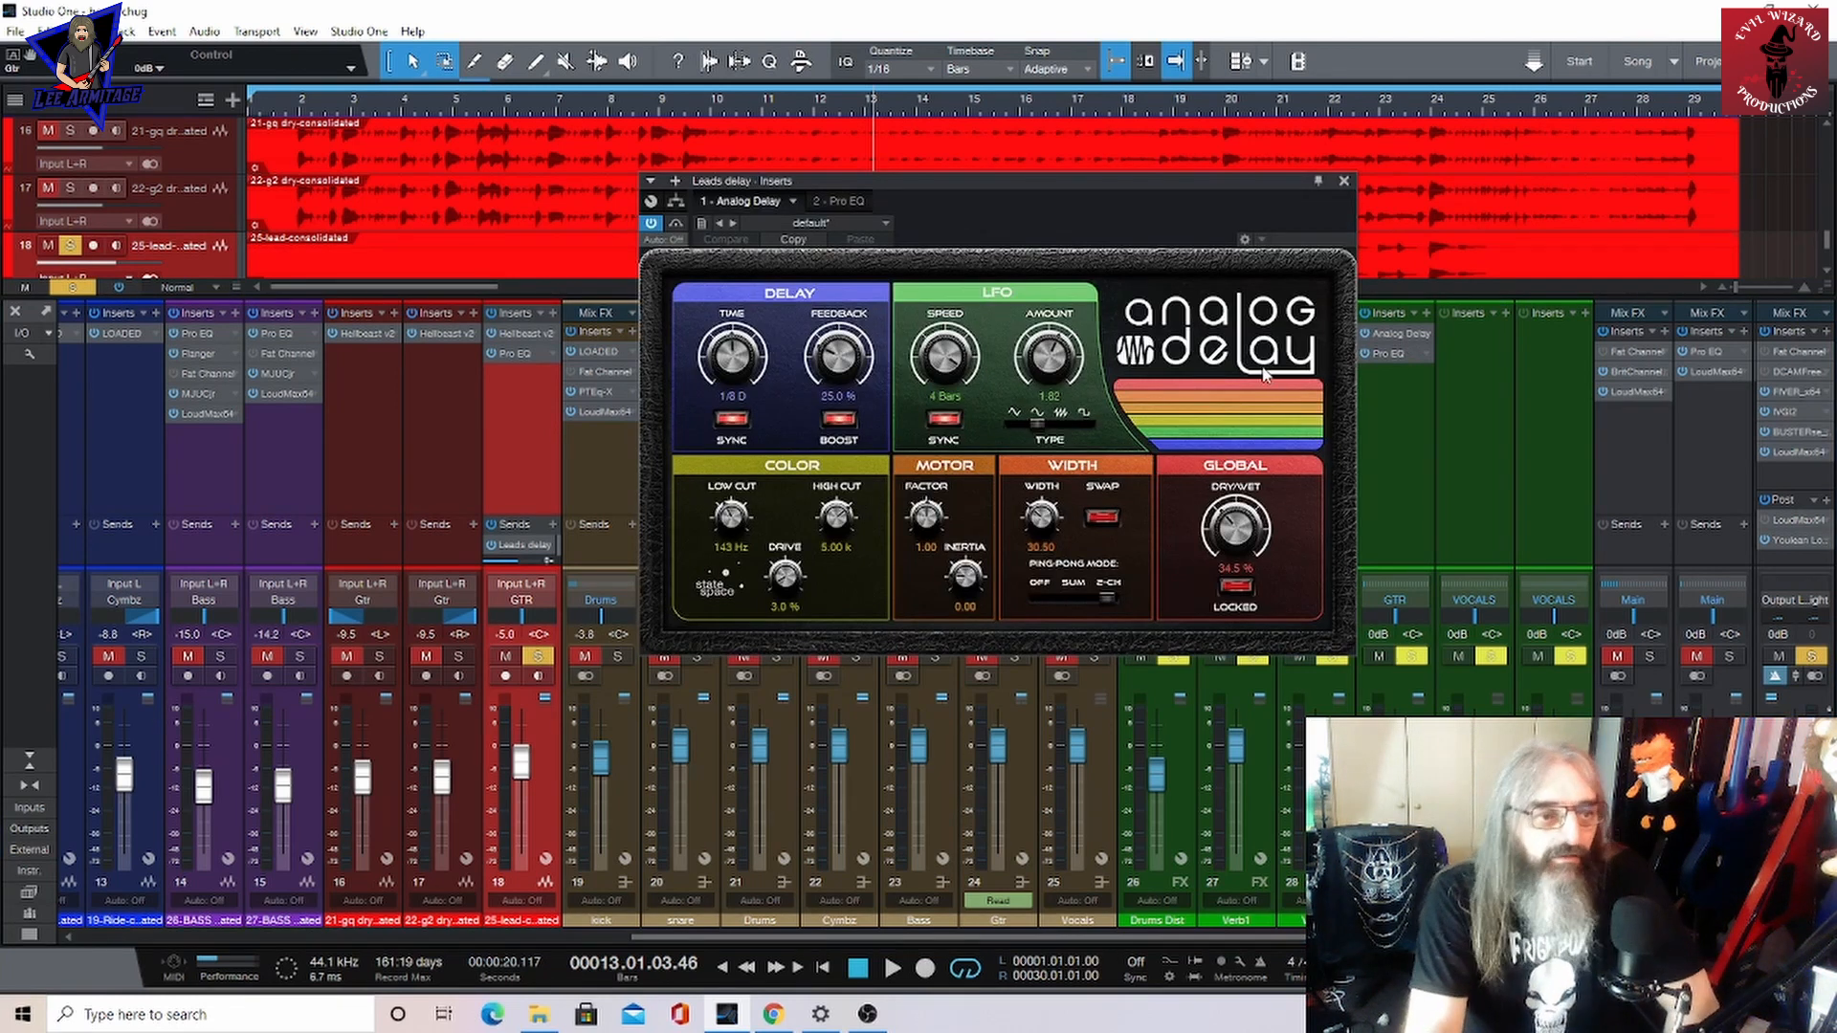
click(842, 201)
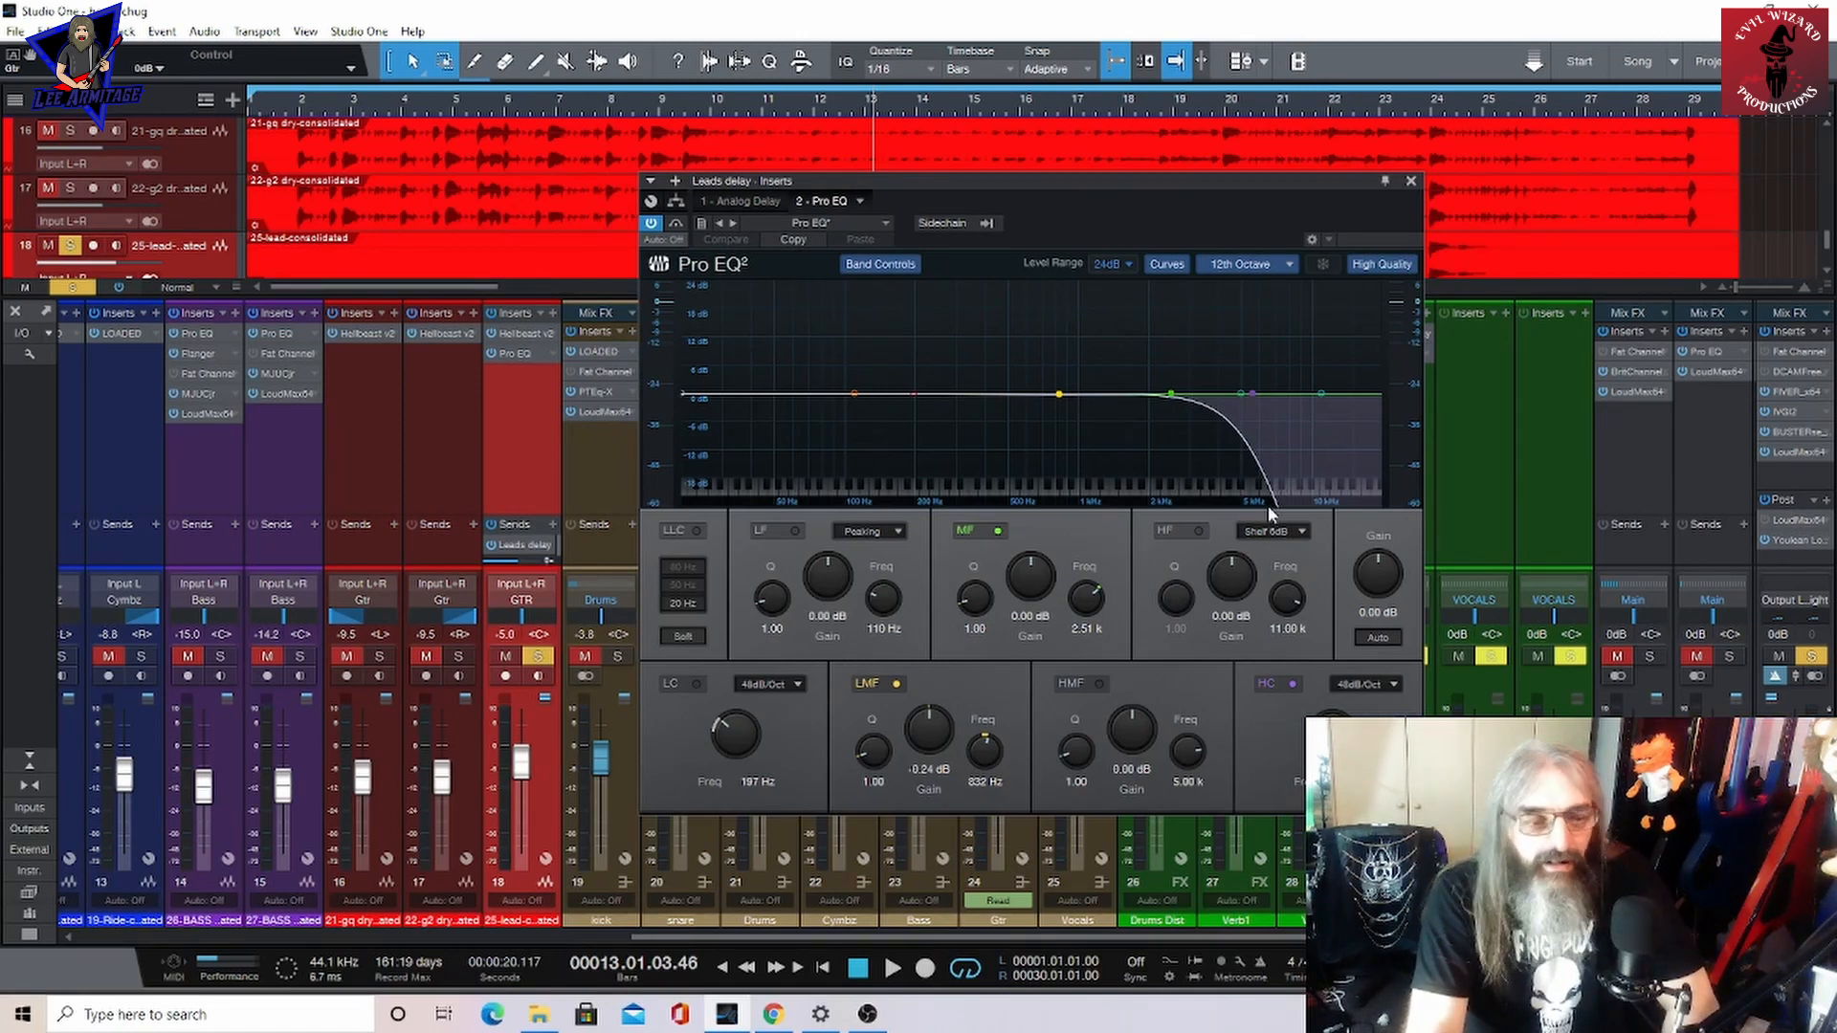
click(1411, 182)
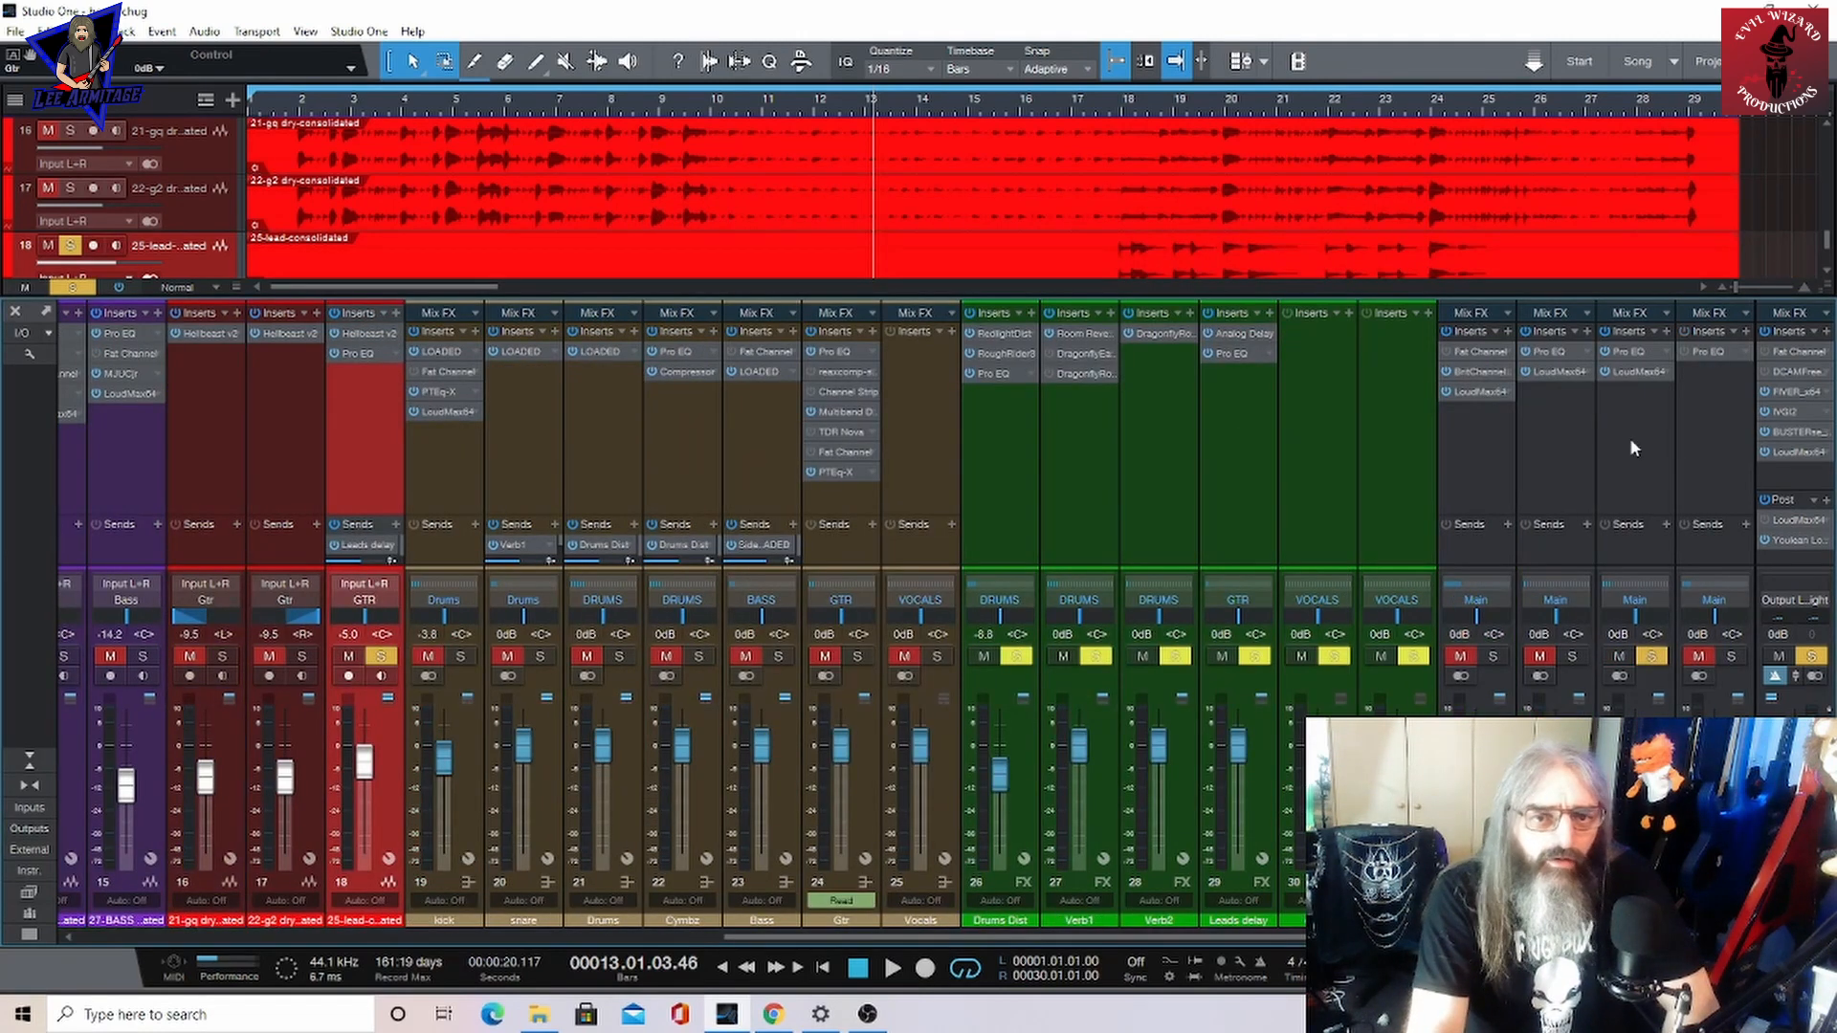
Examine the Pro EQ and LoudMax64 inserts on the GTR bus that feeds the main output, and close the inserts window
click(1631, 355)
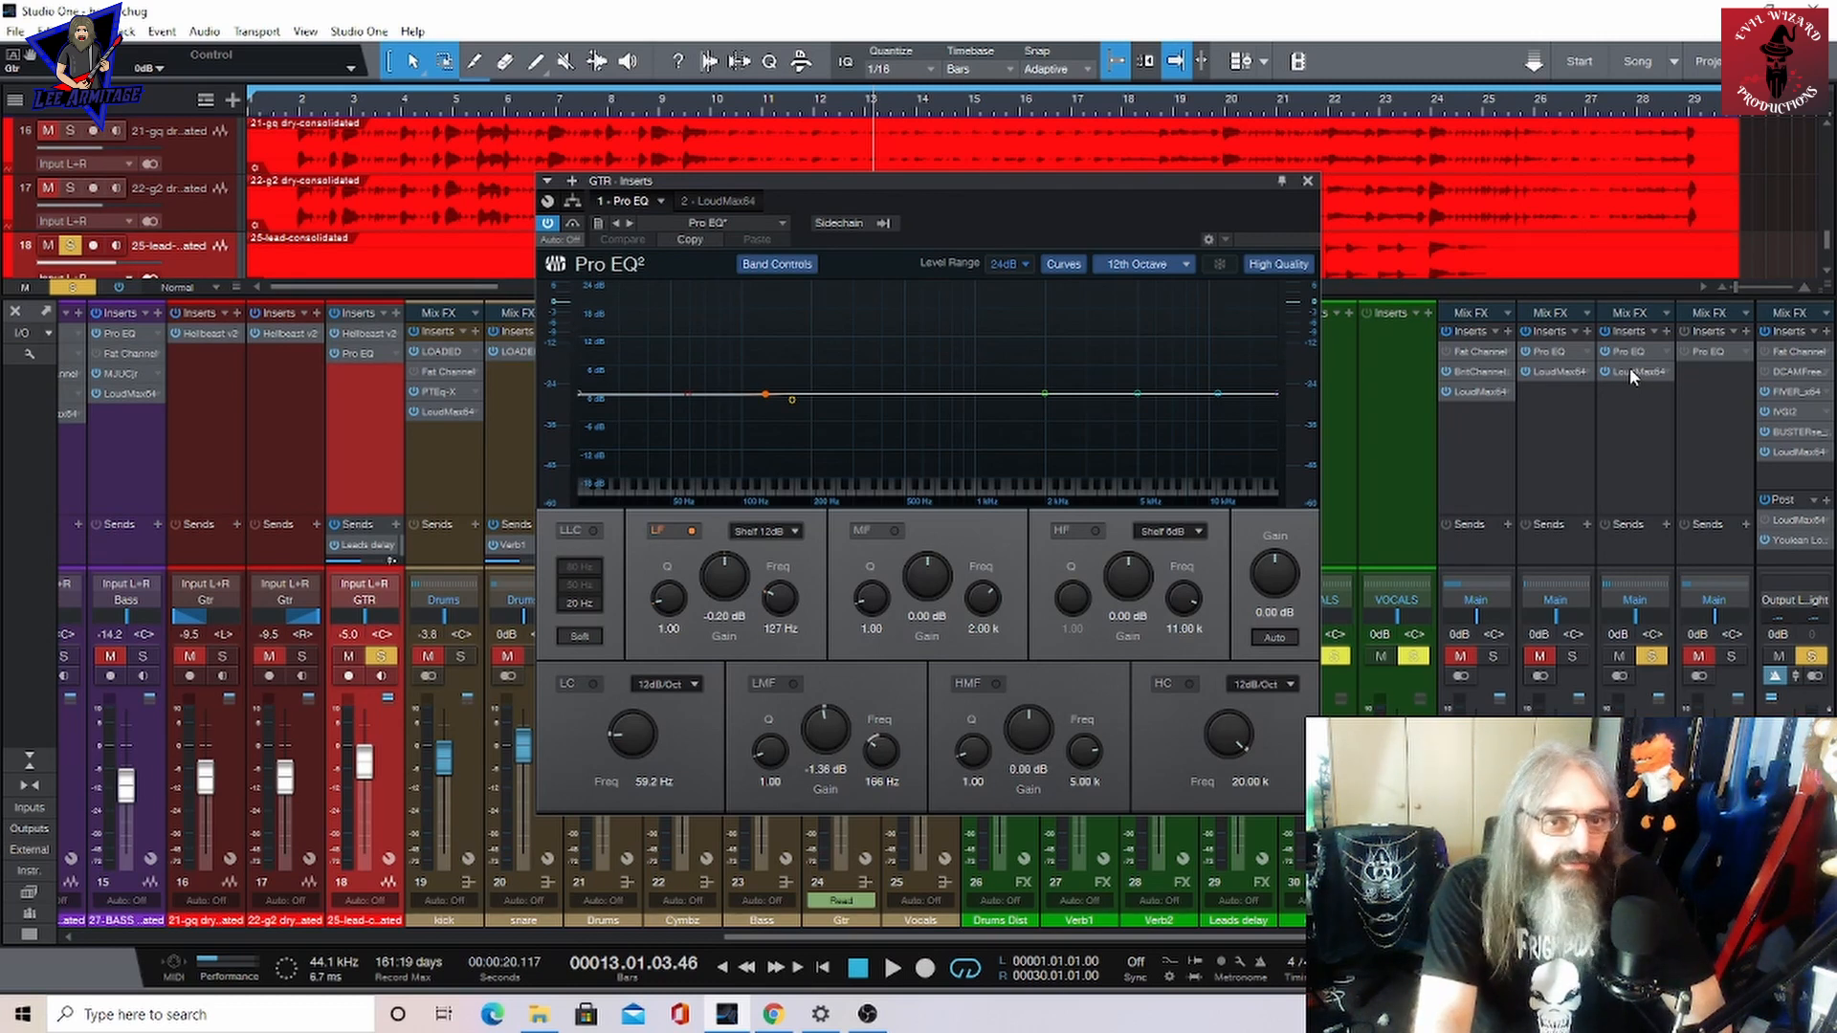
click(1632, 372)
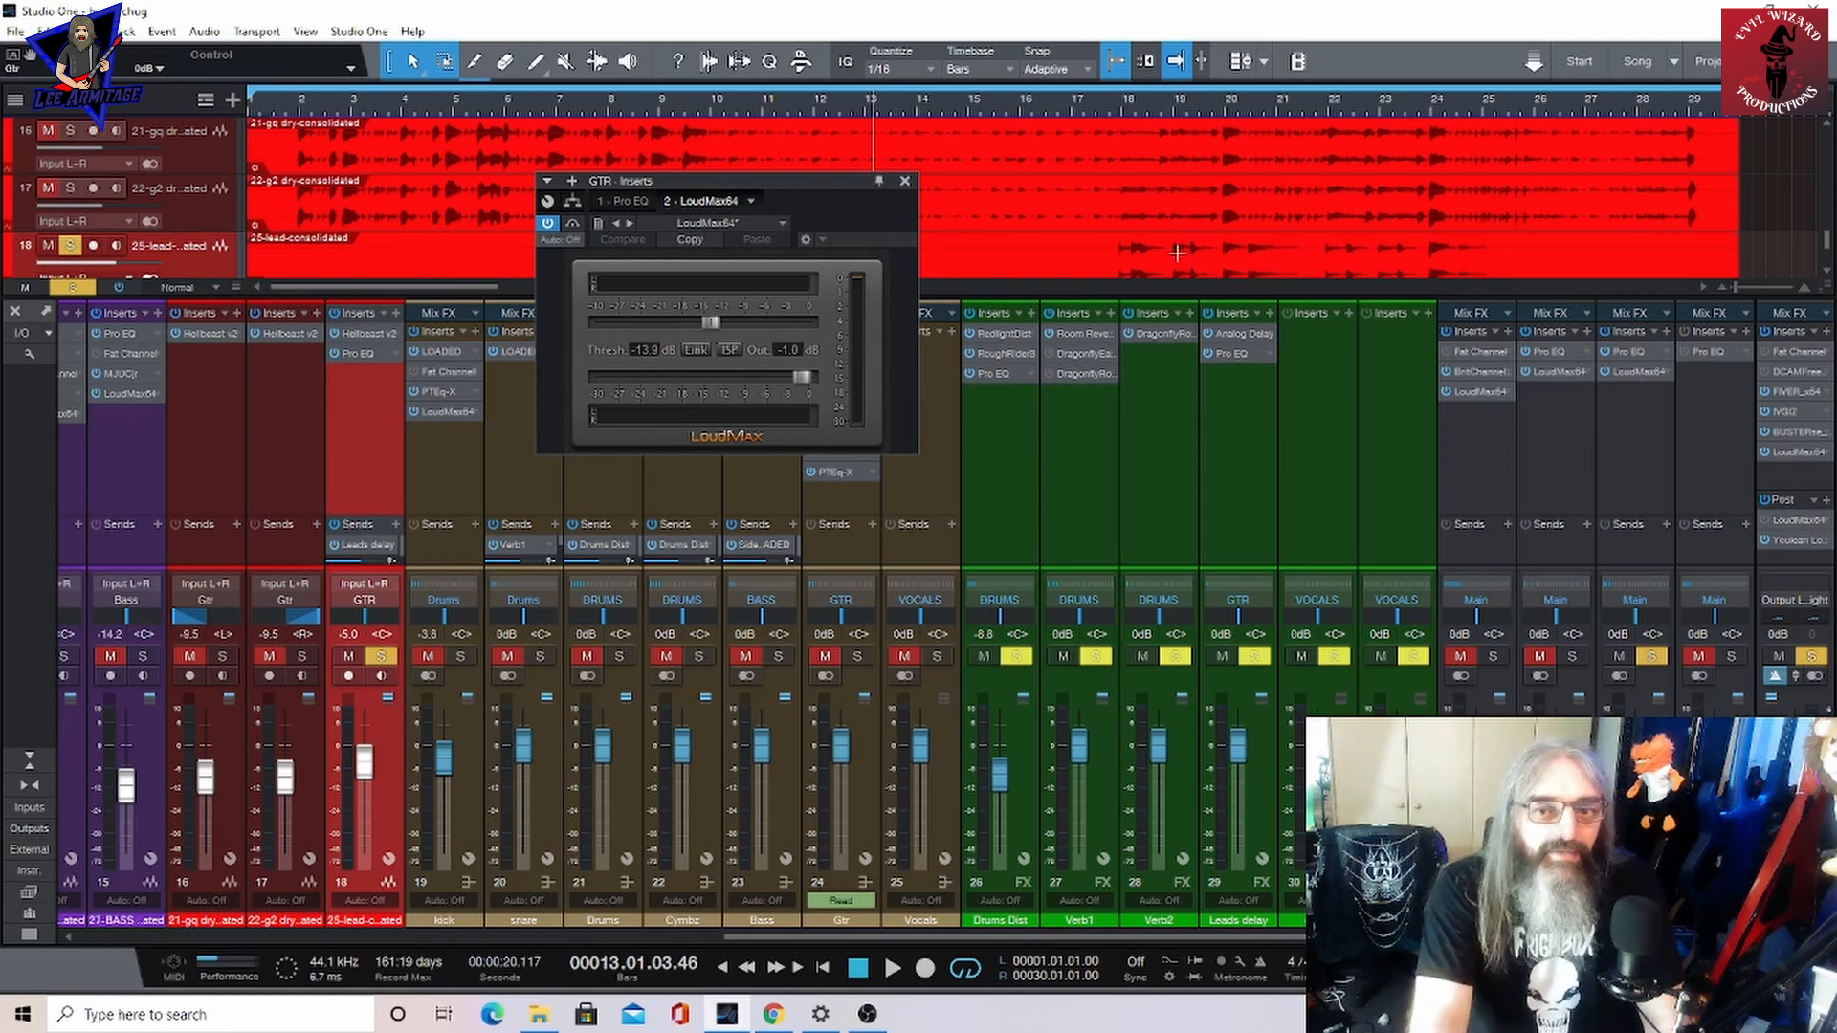
click(904, 181)
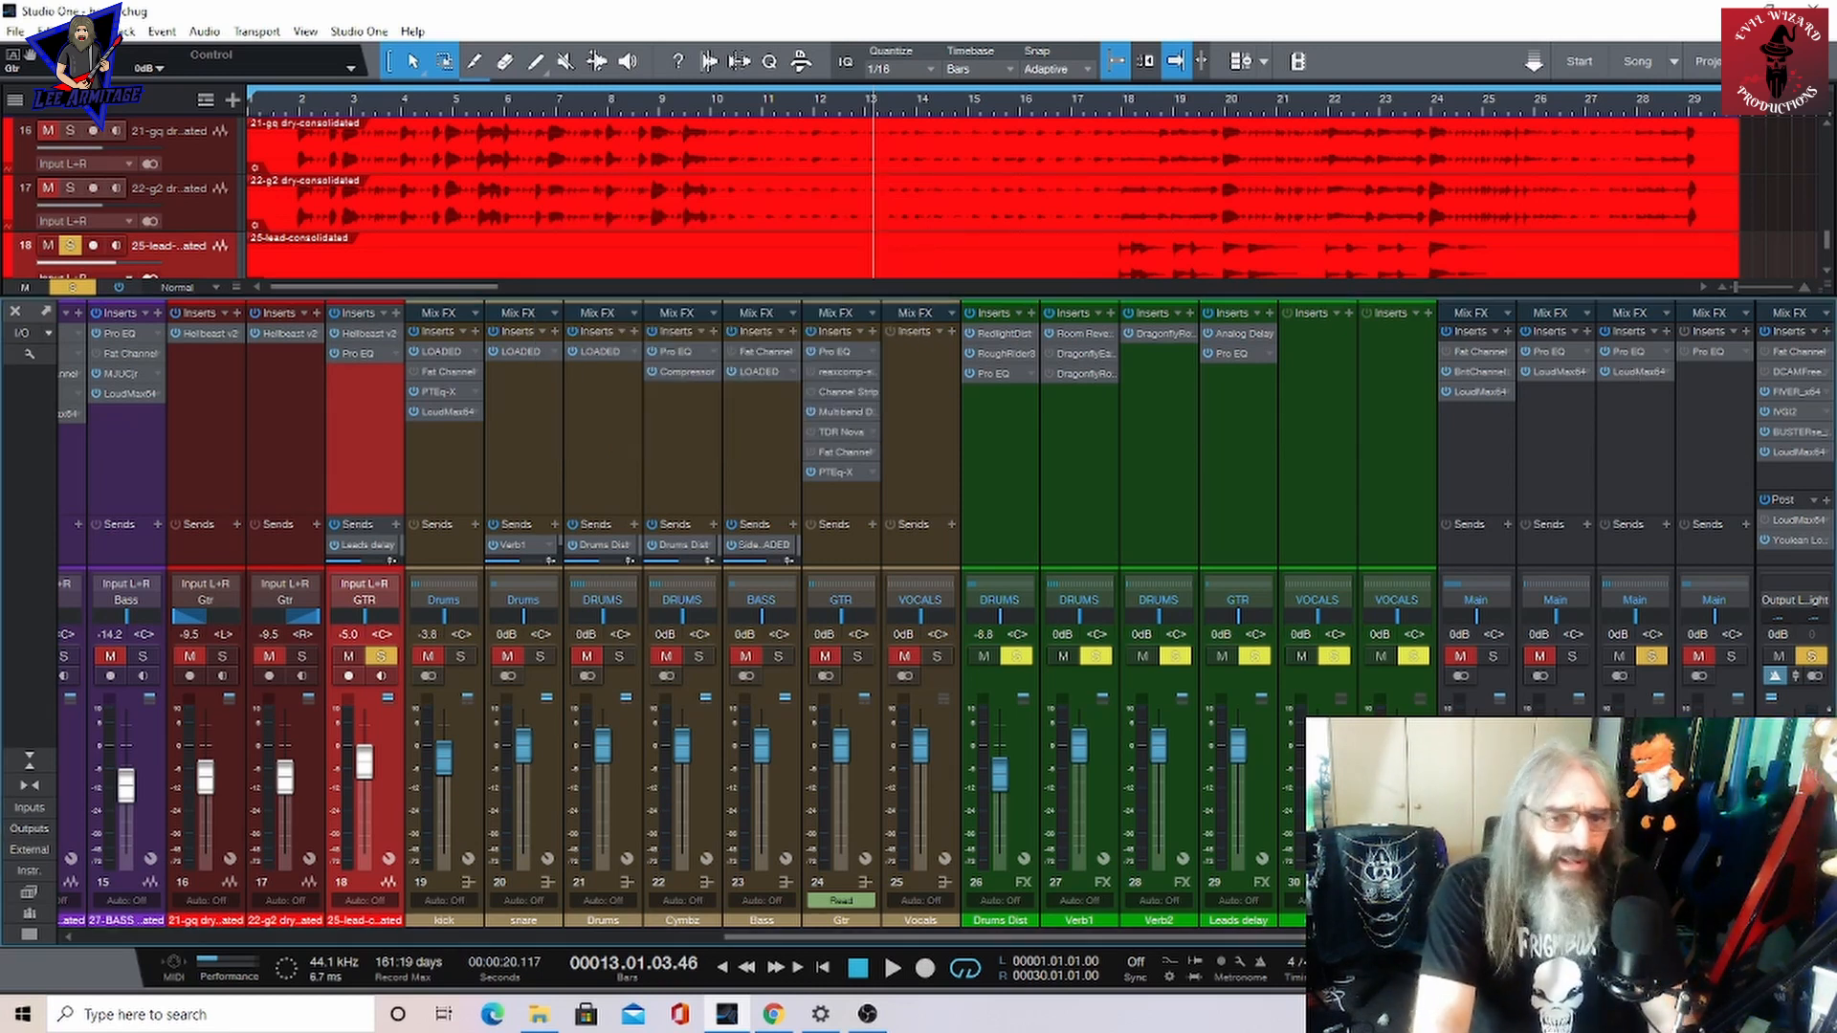
Examine the FIVER equalizer's high-frequency settings and the IVGI2 saturation insert on the Main output
click(1795, 393)
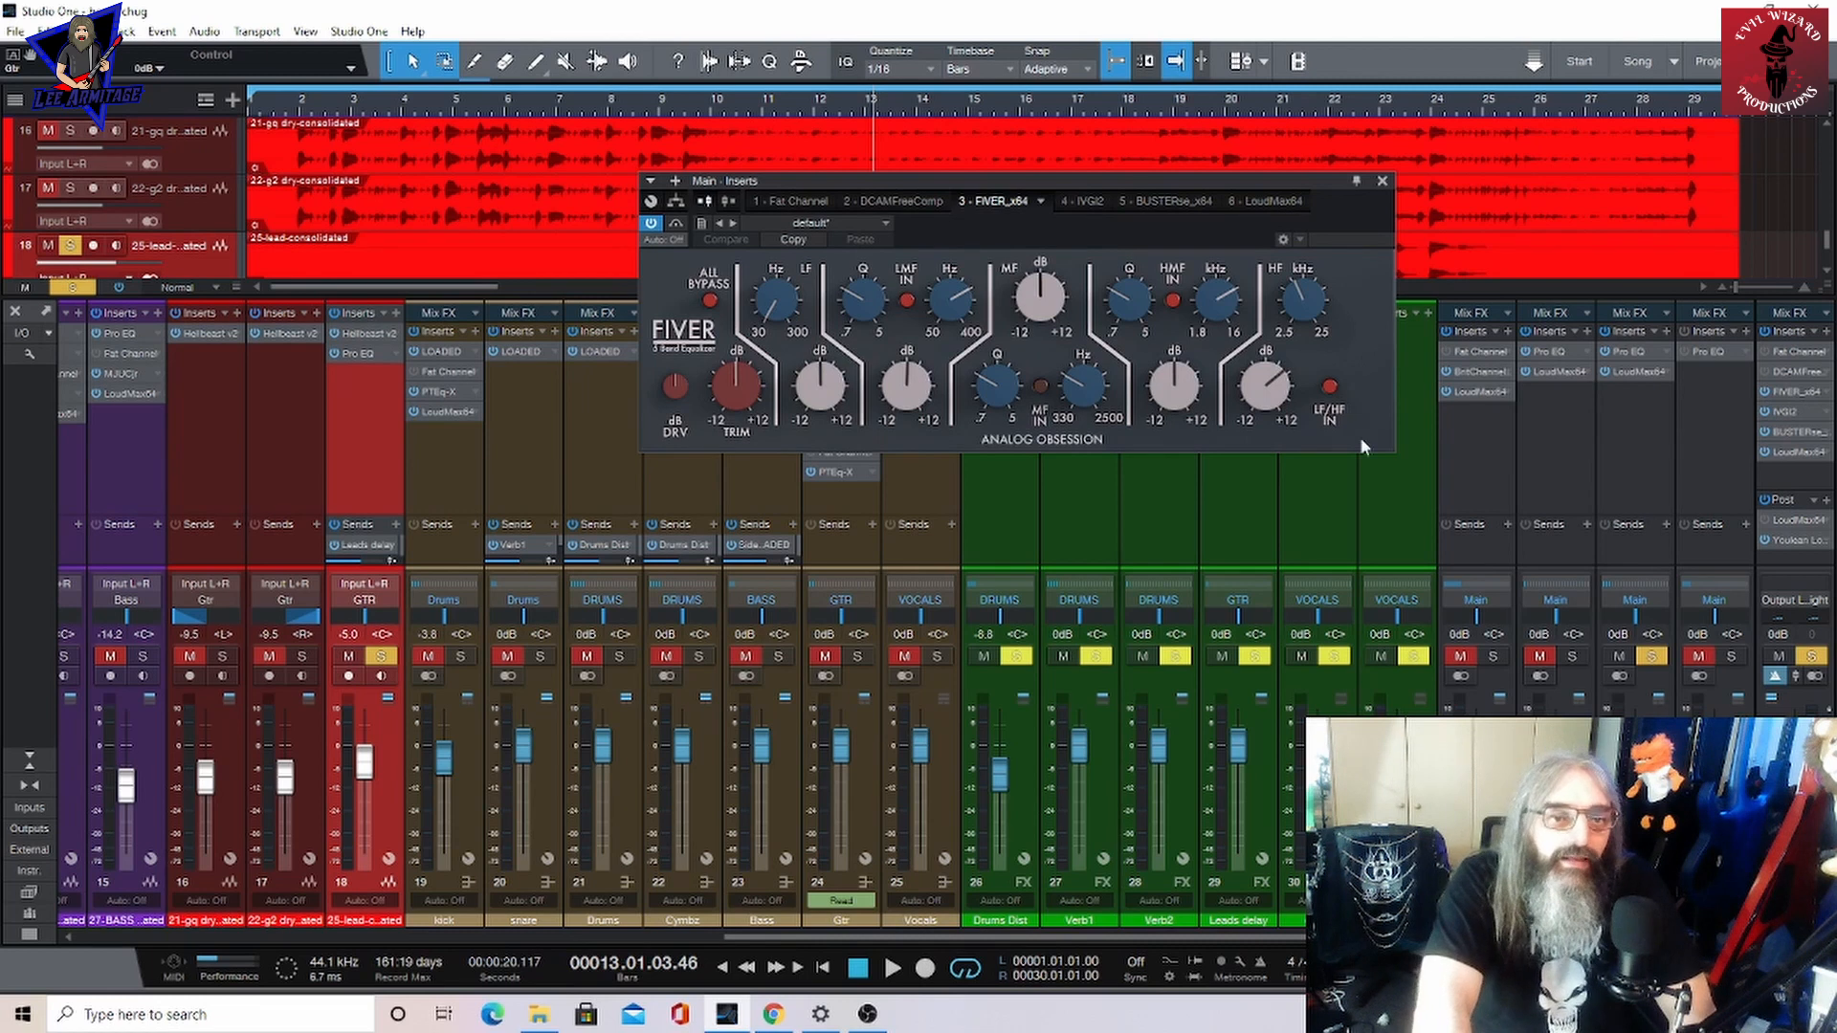
mouse_move(1265, 390)
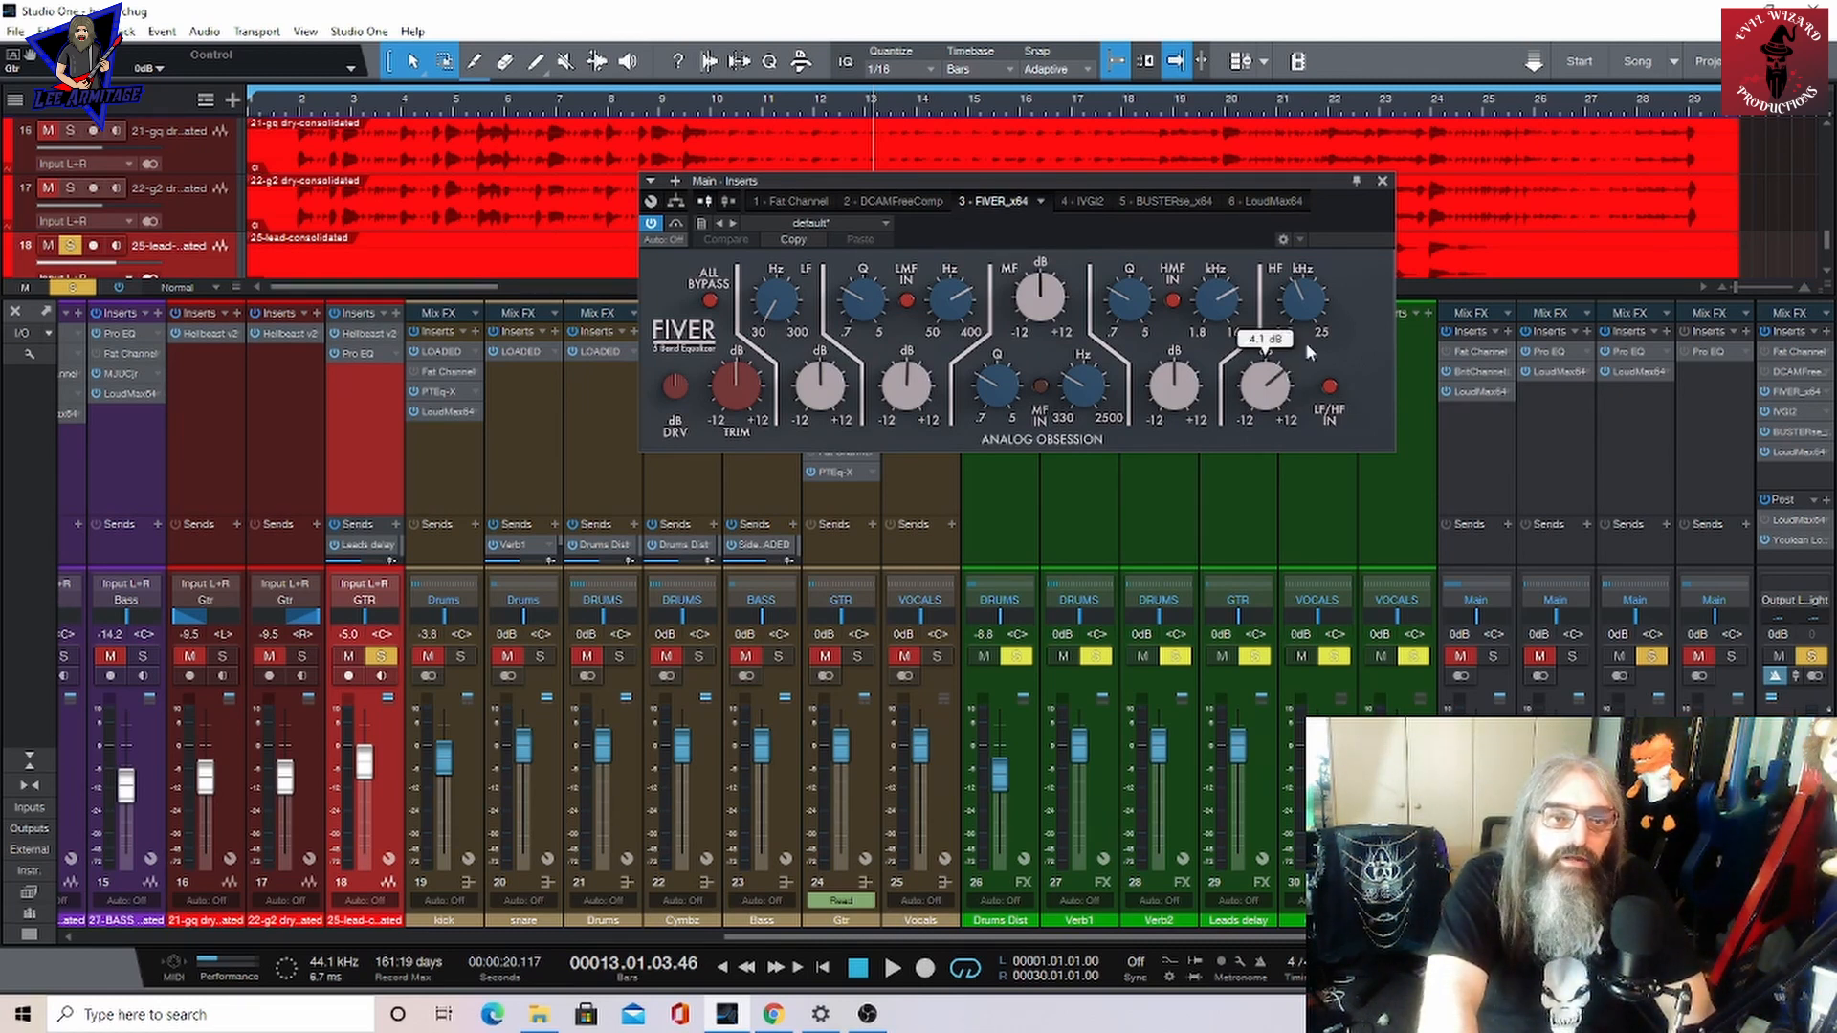
mouse_move(1303, 304)
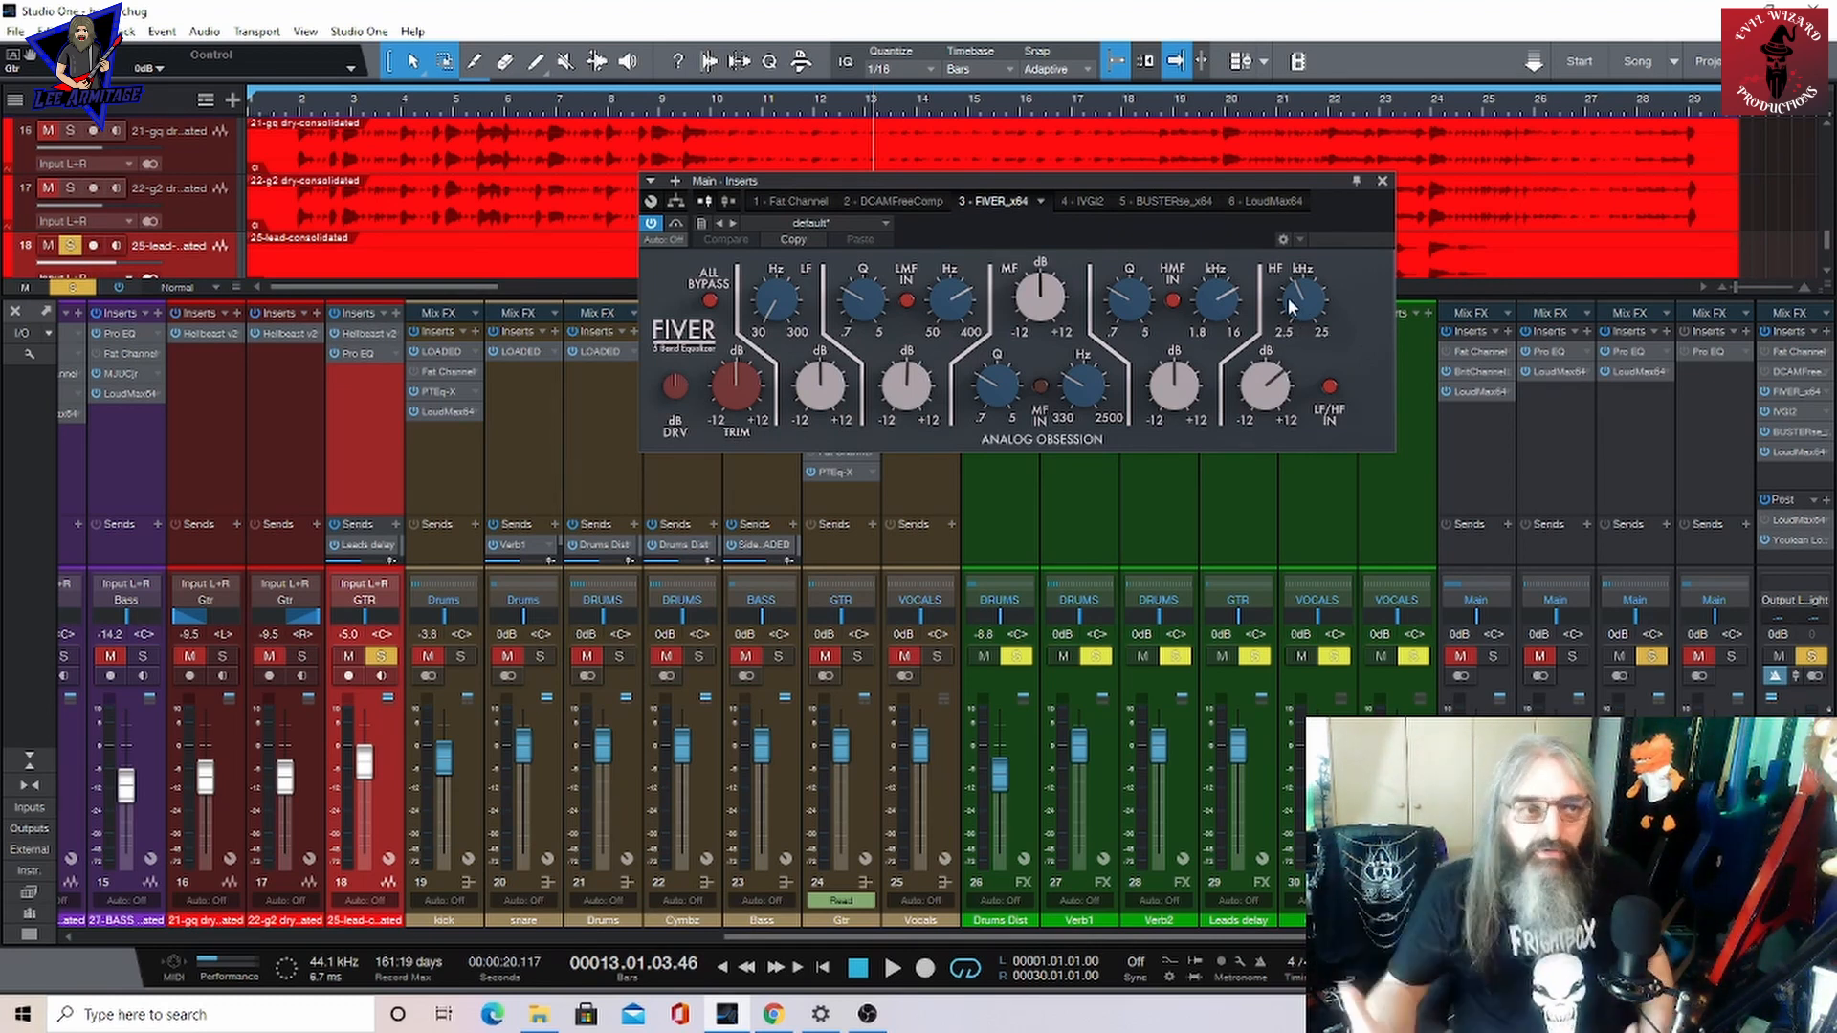
mouse_move(1212, 275)
click(1088, 201)
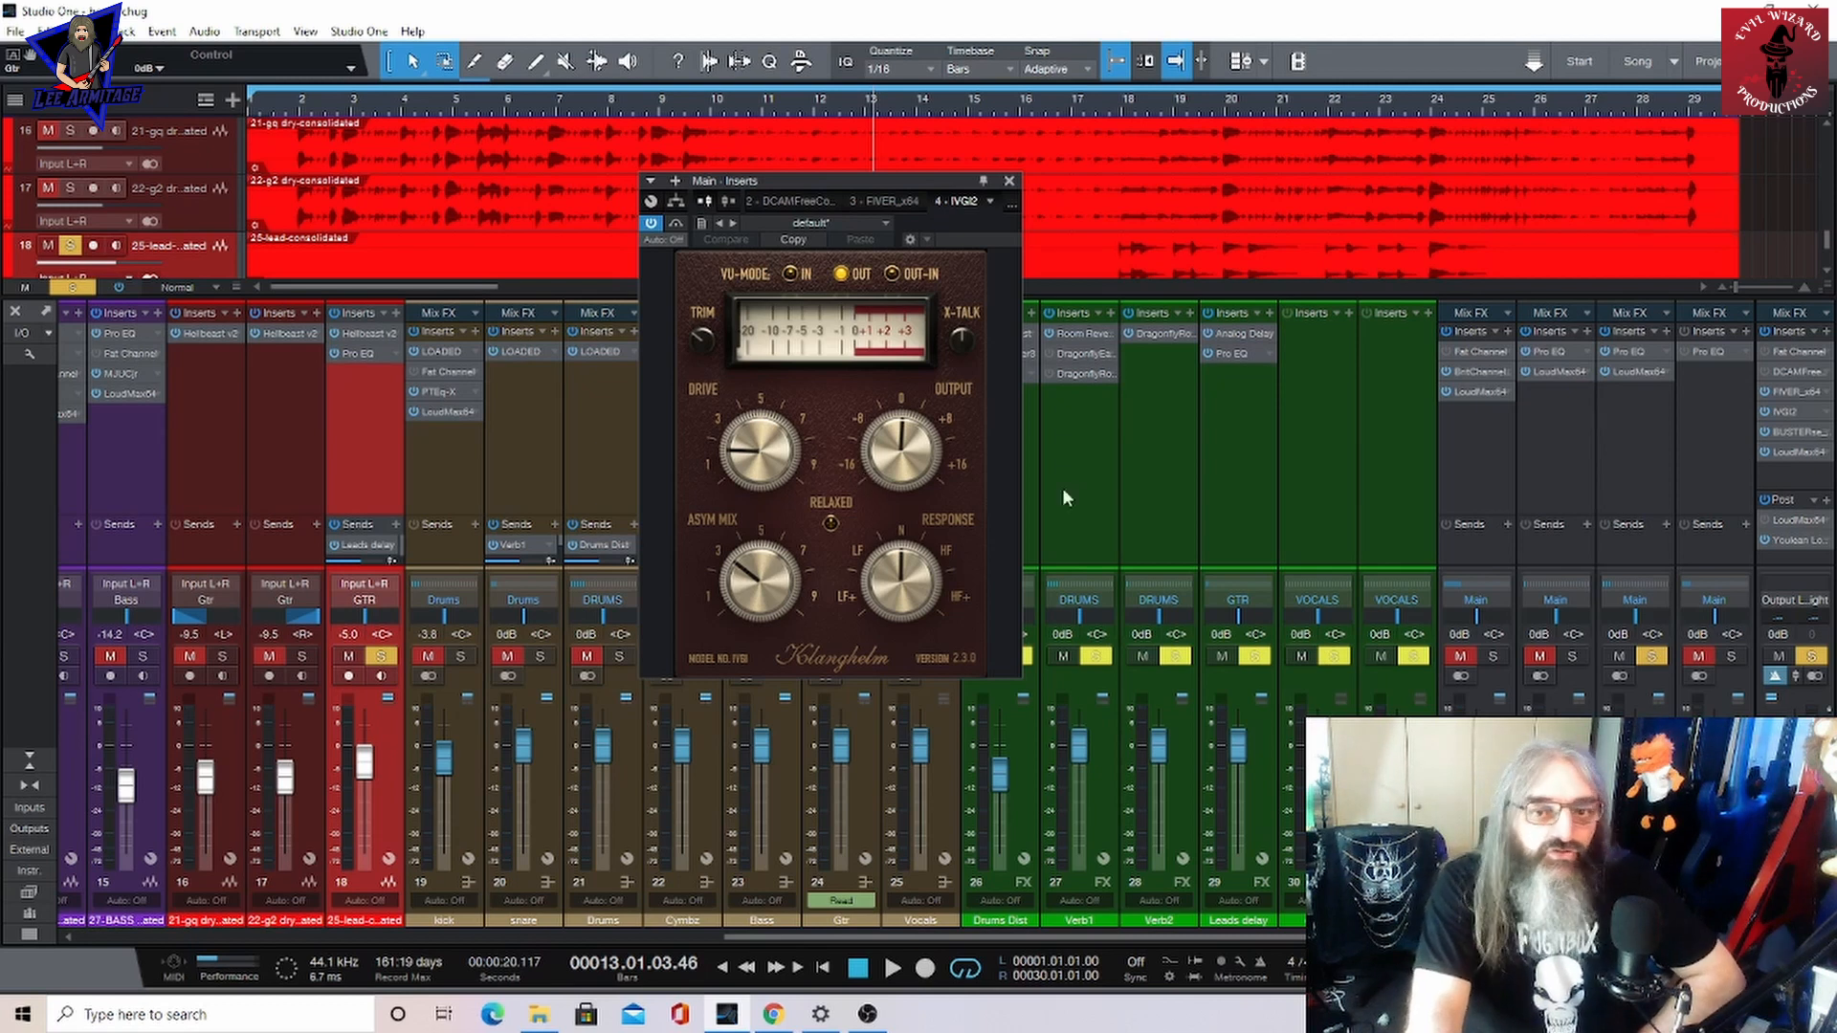
Play the full mix from the start through the Main output's BUSTERse compressor, set its threshold to 0.7 dB, and stop playback
click(1794, 433)
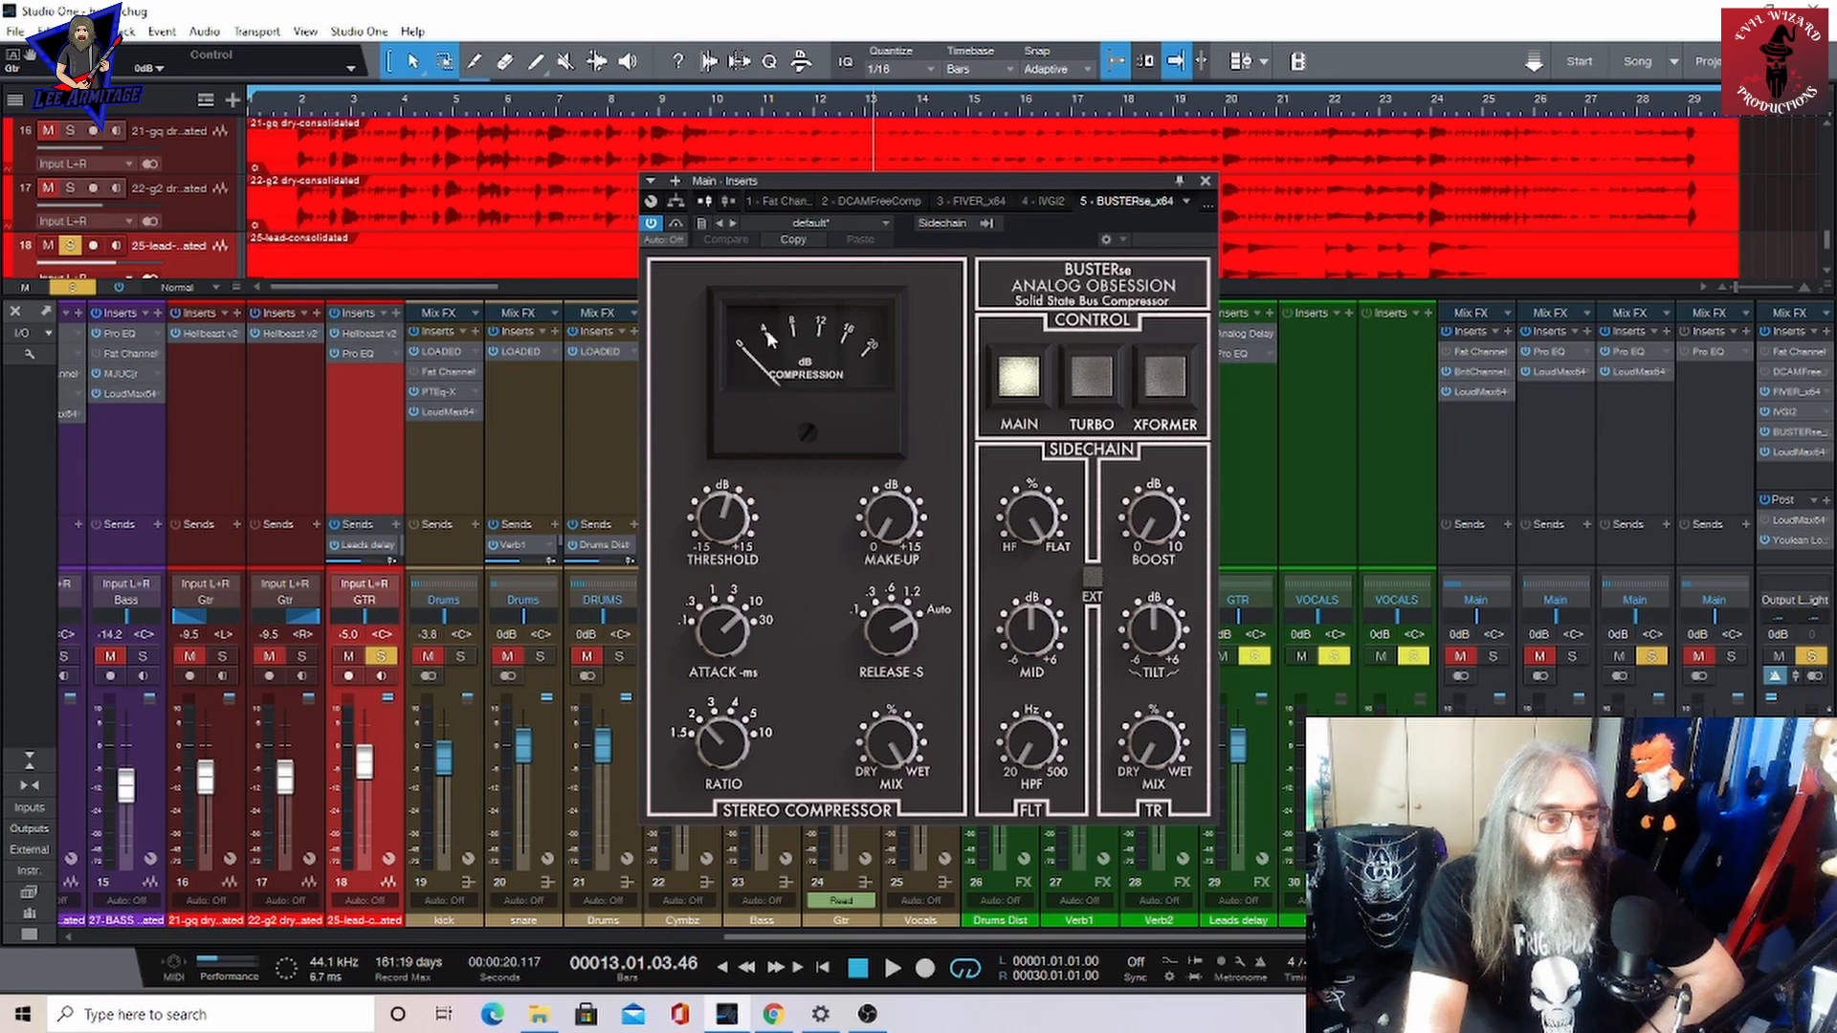
click(860, 972)
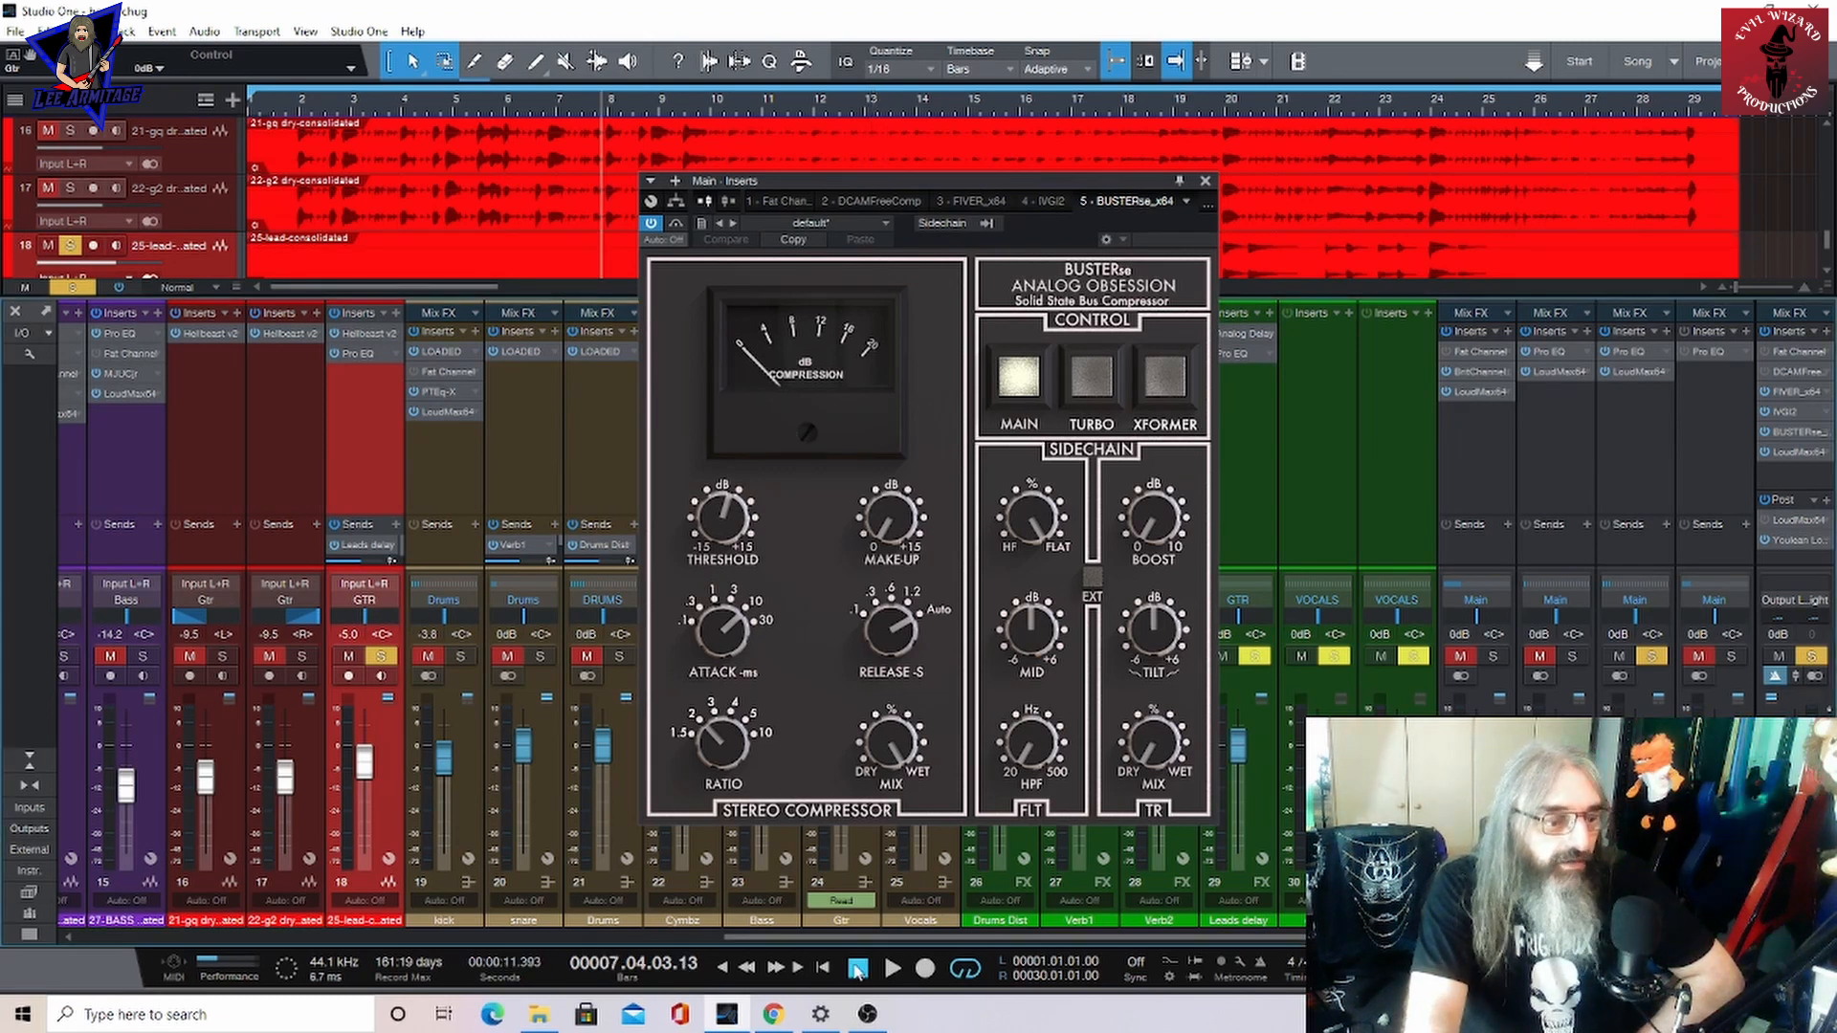
click(860, 972)
click(890, 970)
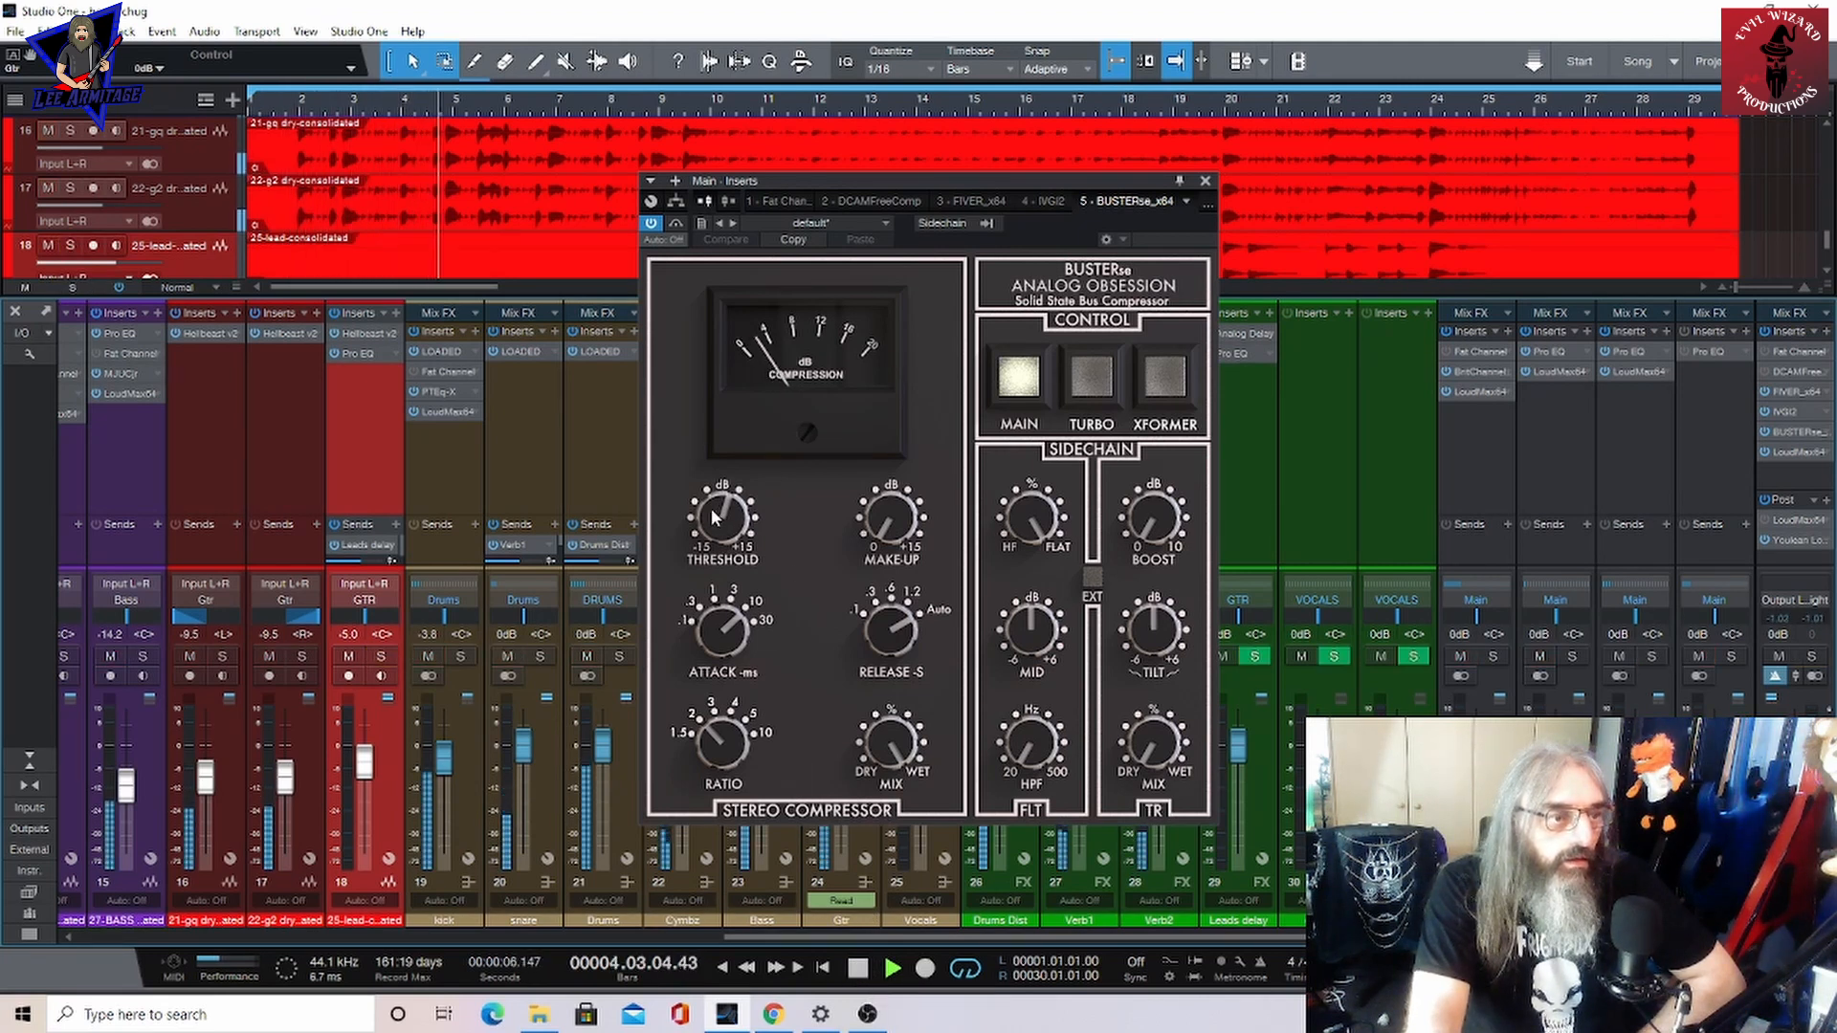
drag(715, 510, 713, 524)
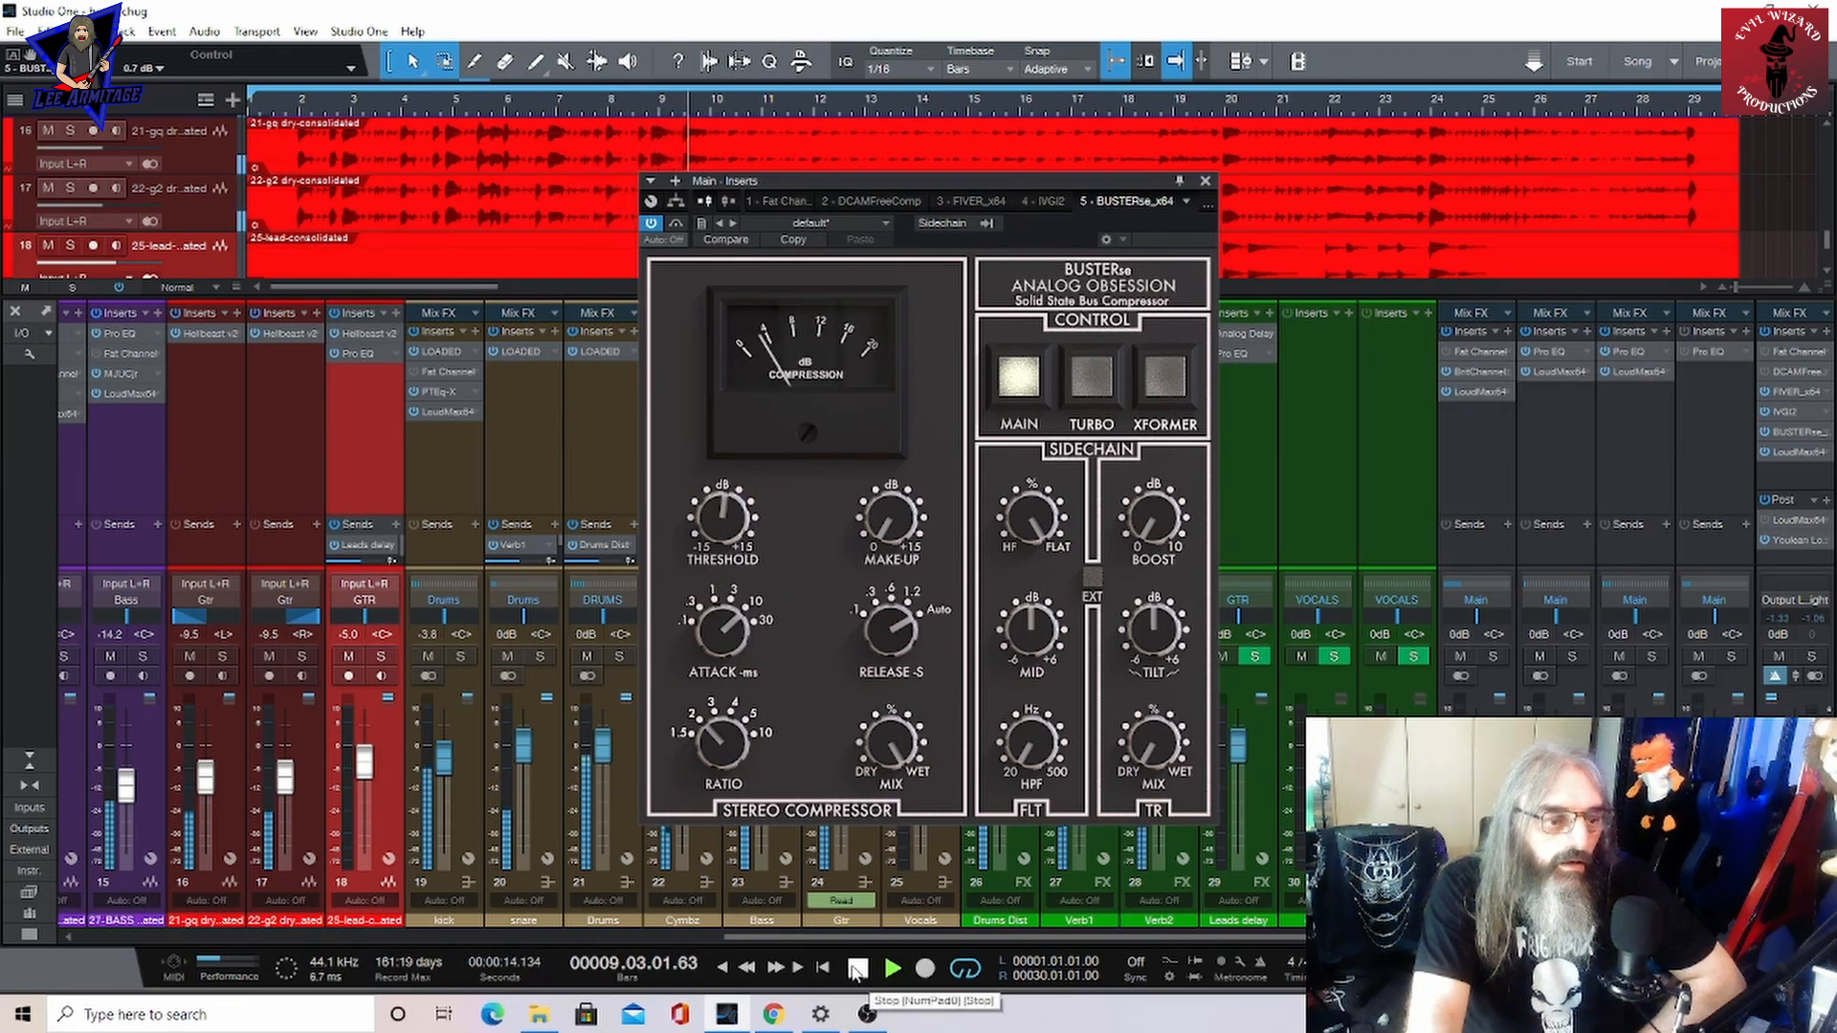
click(858, 969)
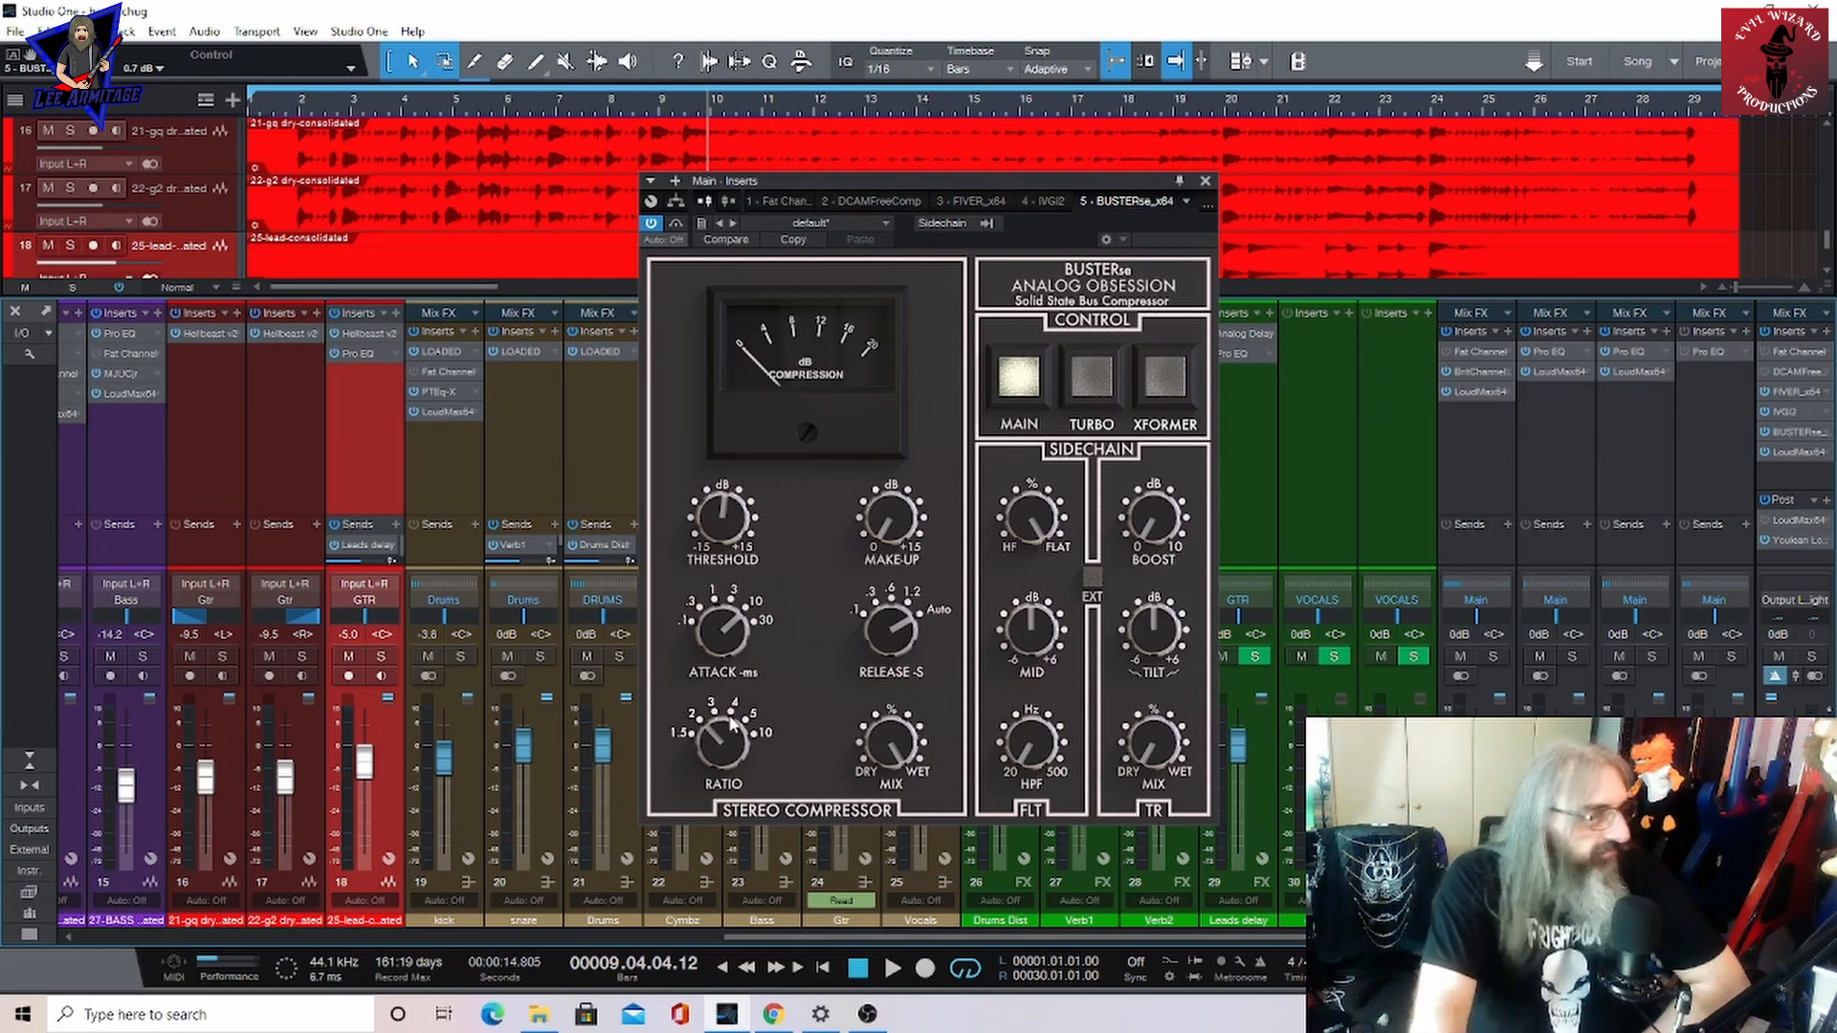
Examine the LoudMax64 limiter insert on the Main output and close the open insert windows
click(1786, 452)
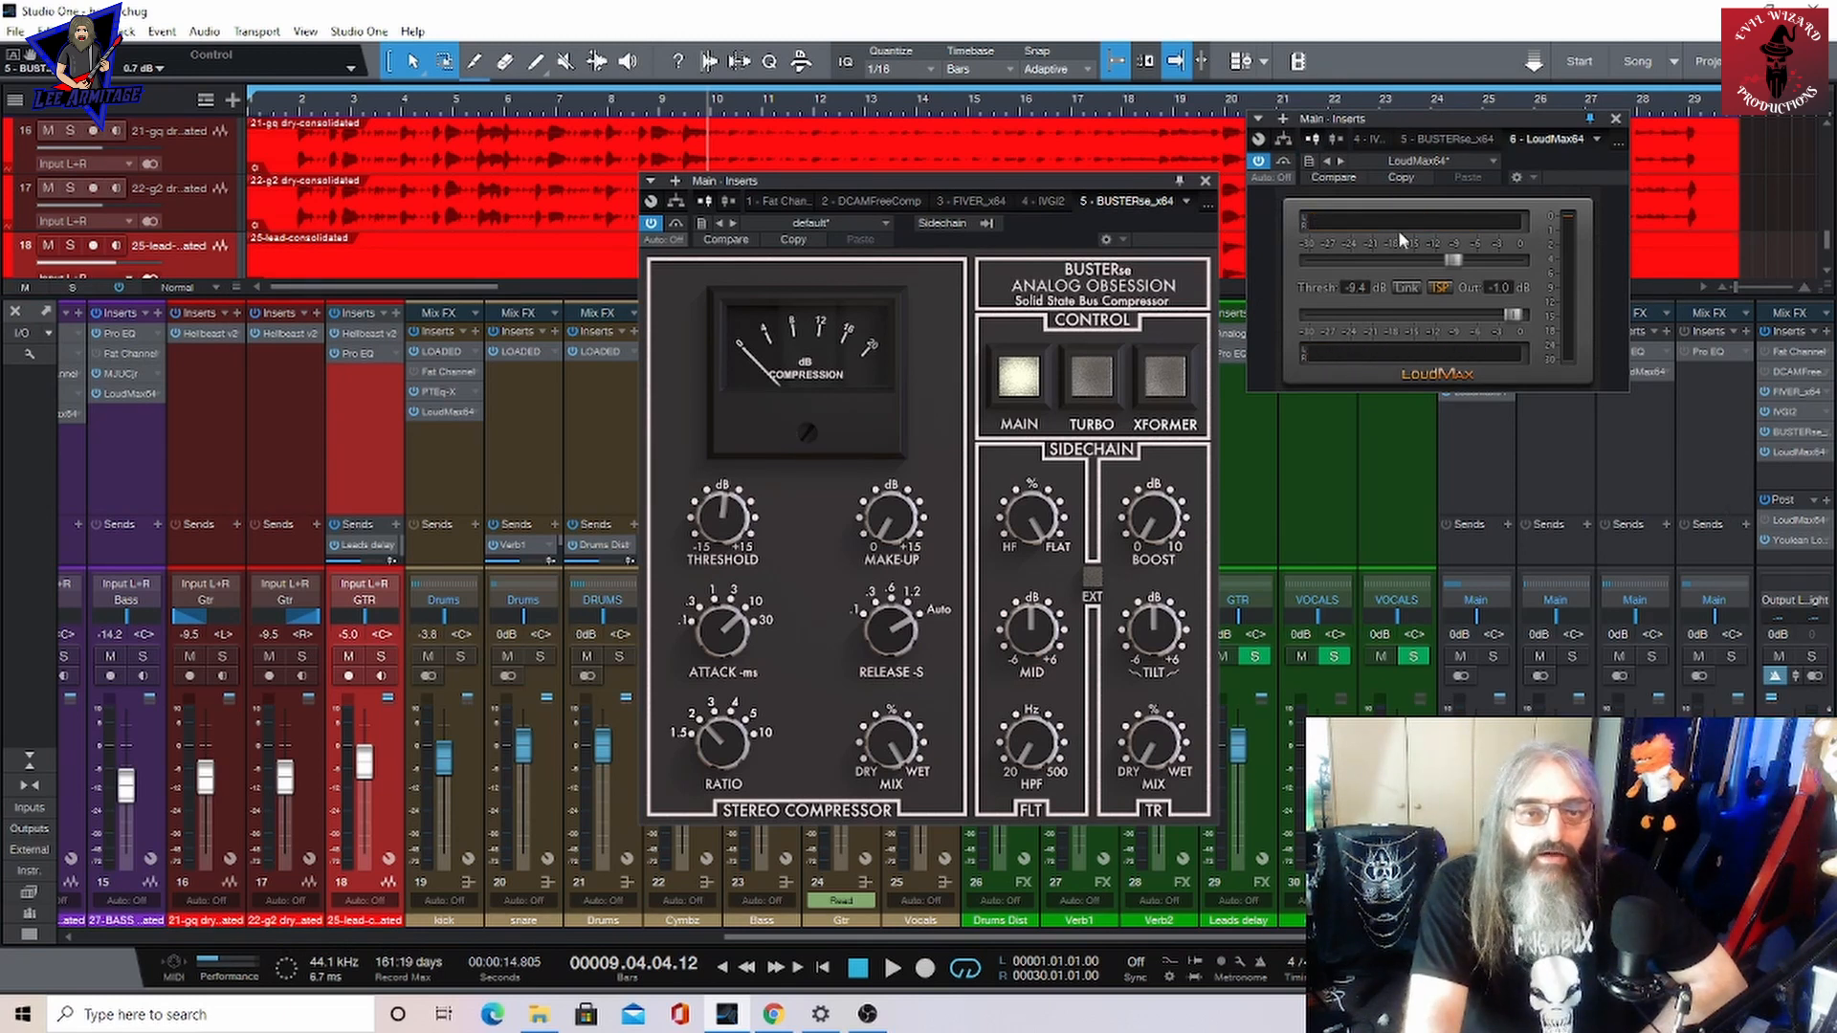
click(1616, 120)
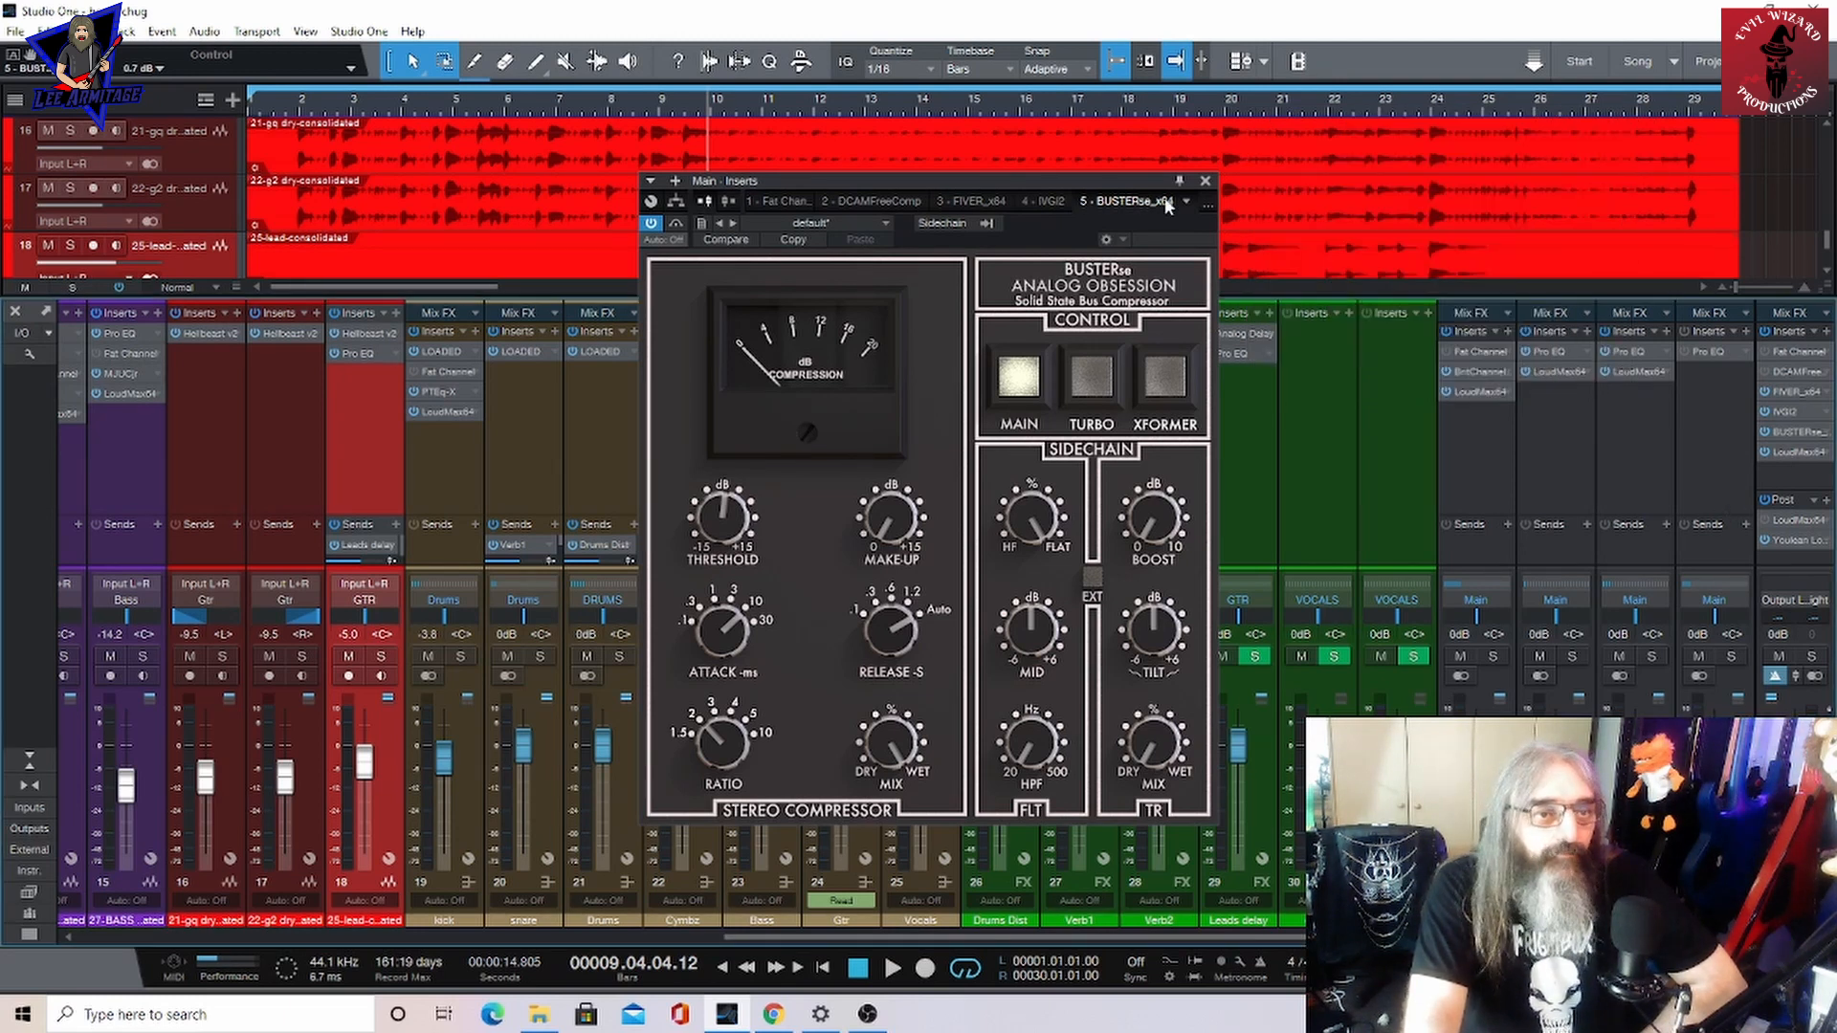
click(1205, 180)
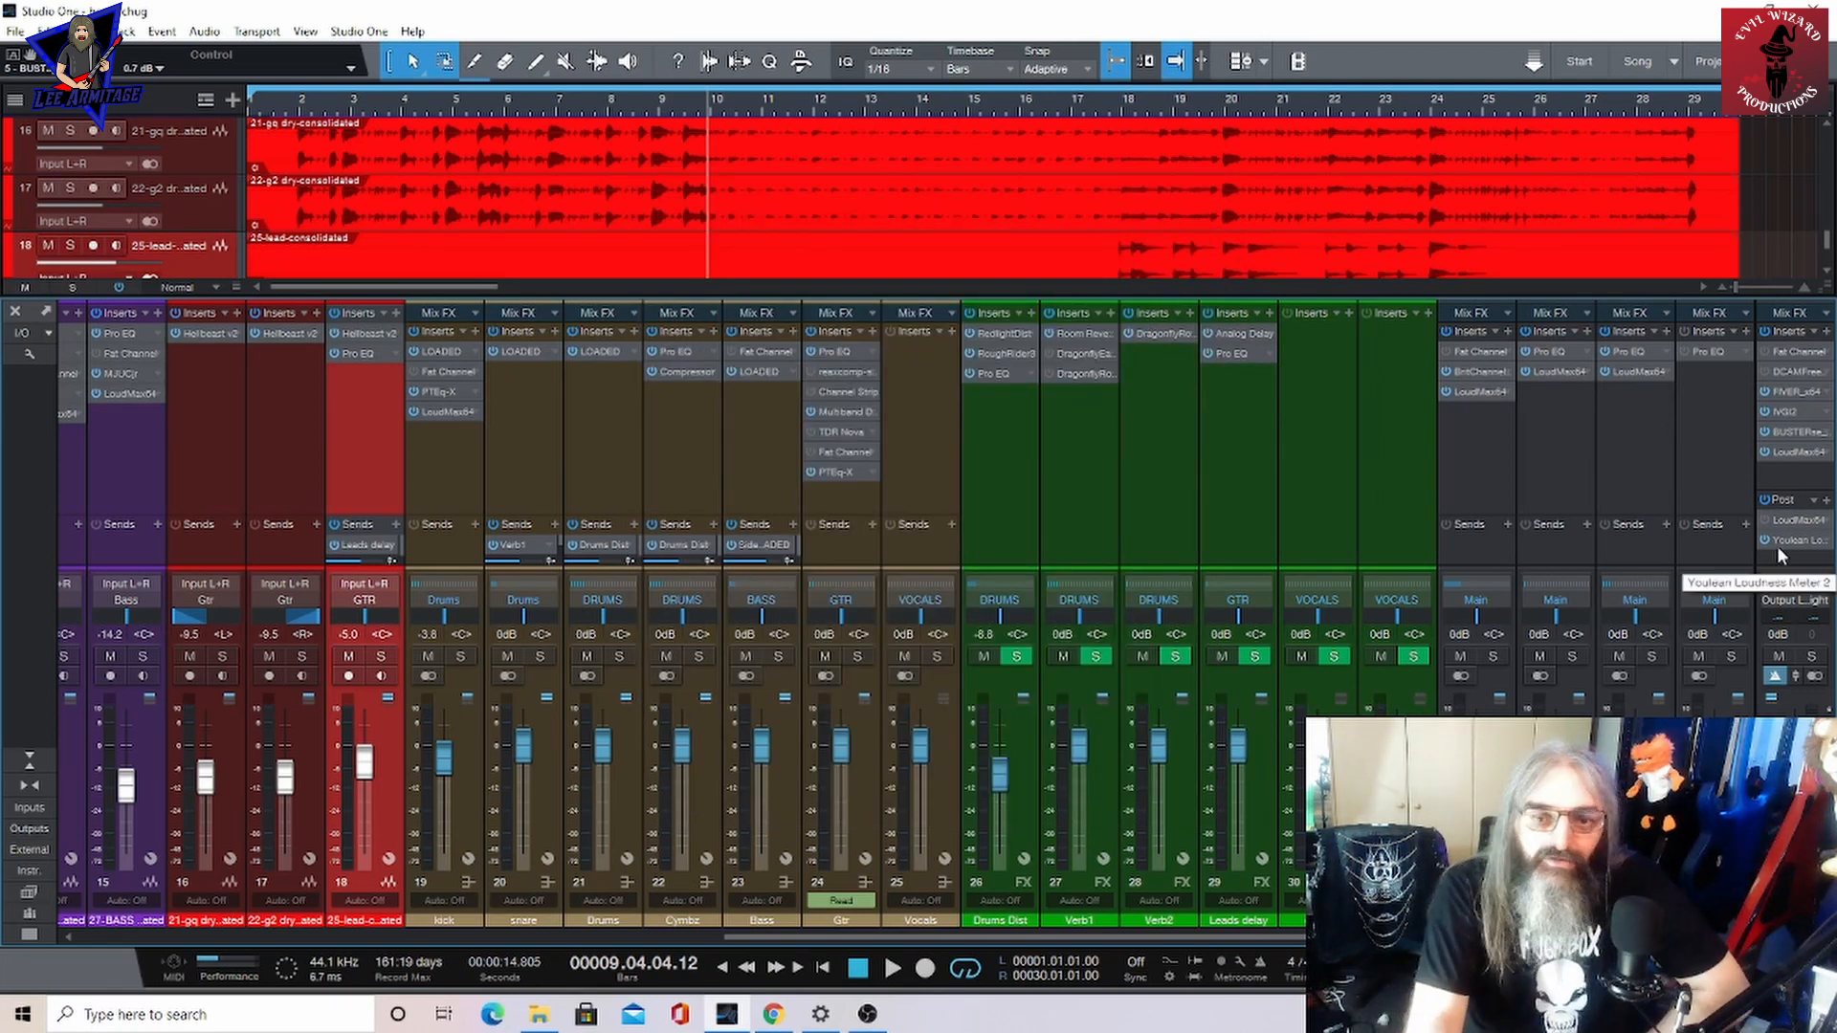
Review the mix's loudness readings in the Main output's post-fader Youlean Loudness Meter 2, and close the meter
click(1780, 541)
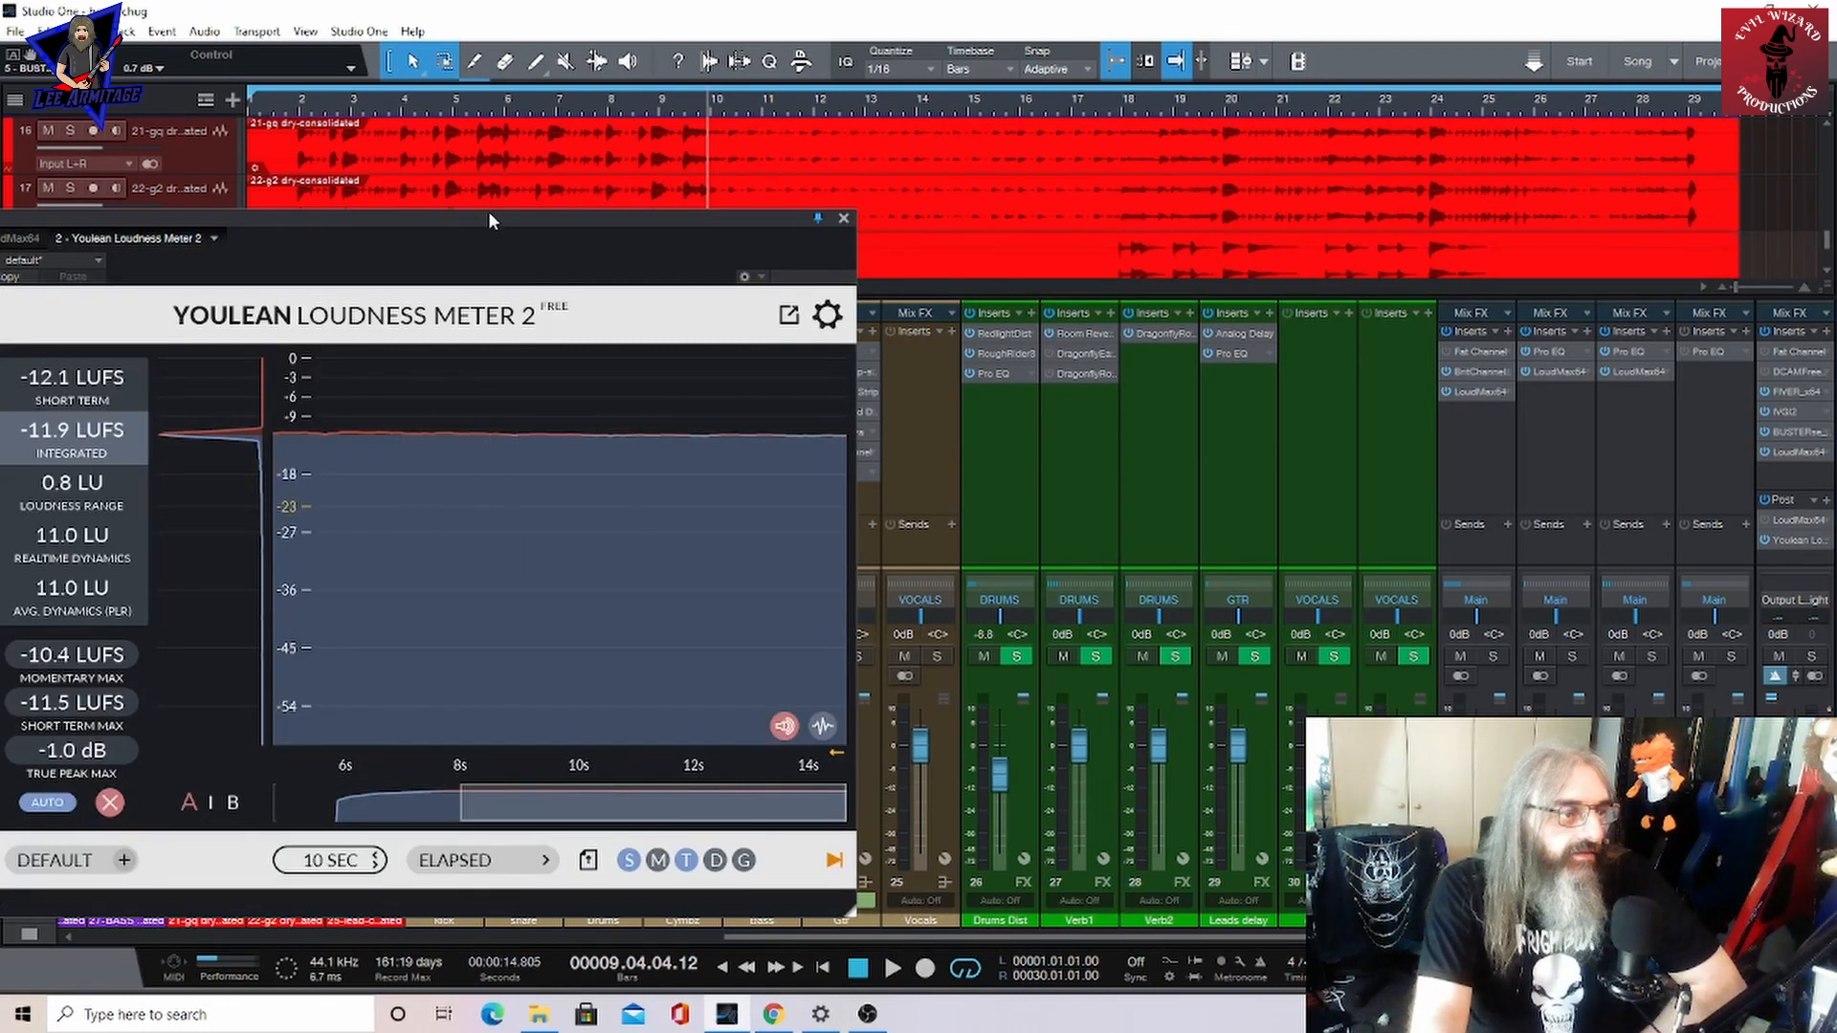
drag(488, 211, 1029, 179)
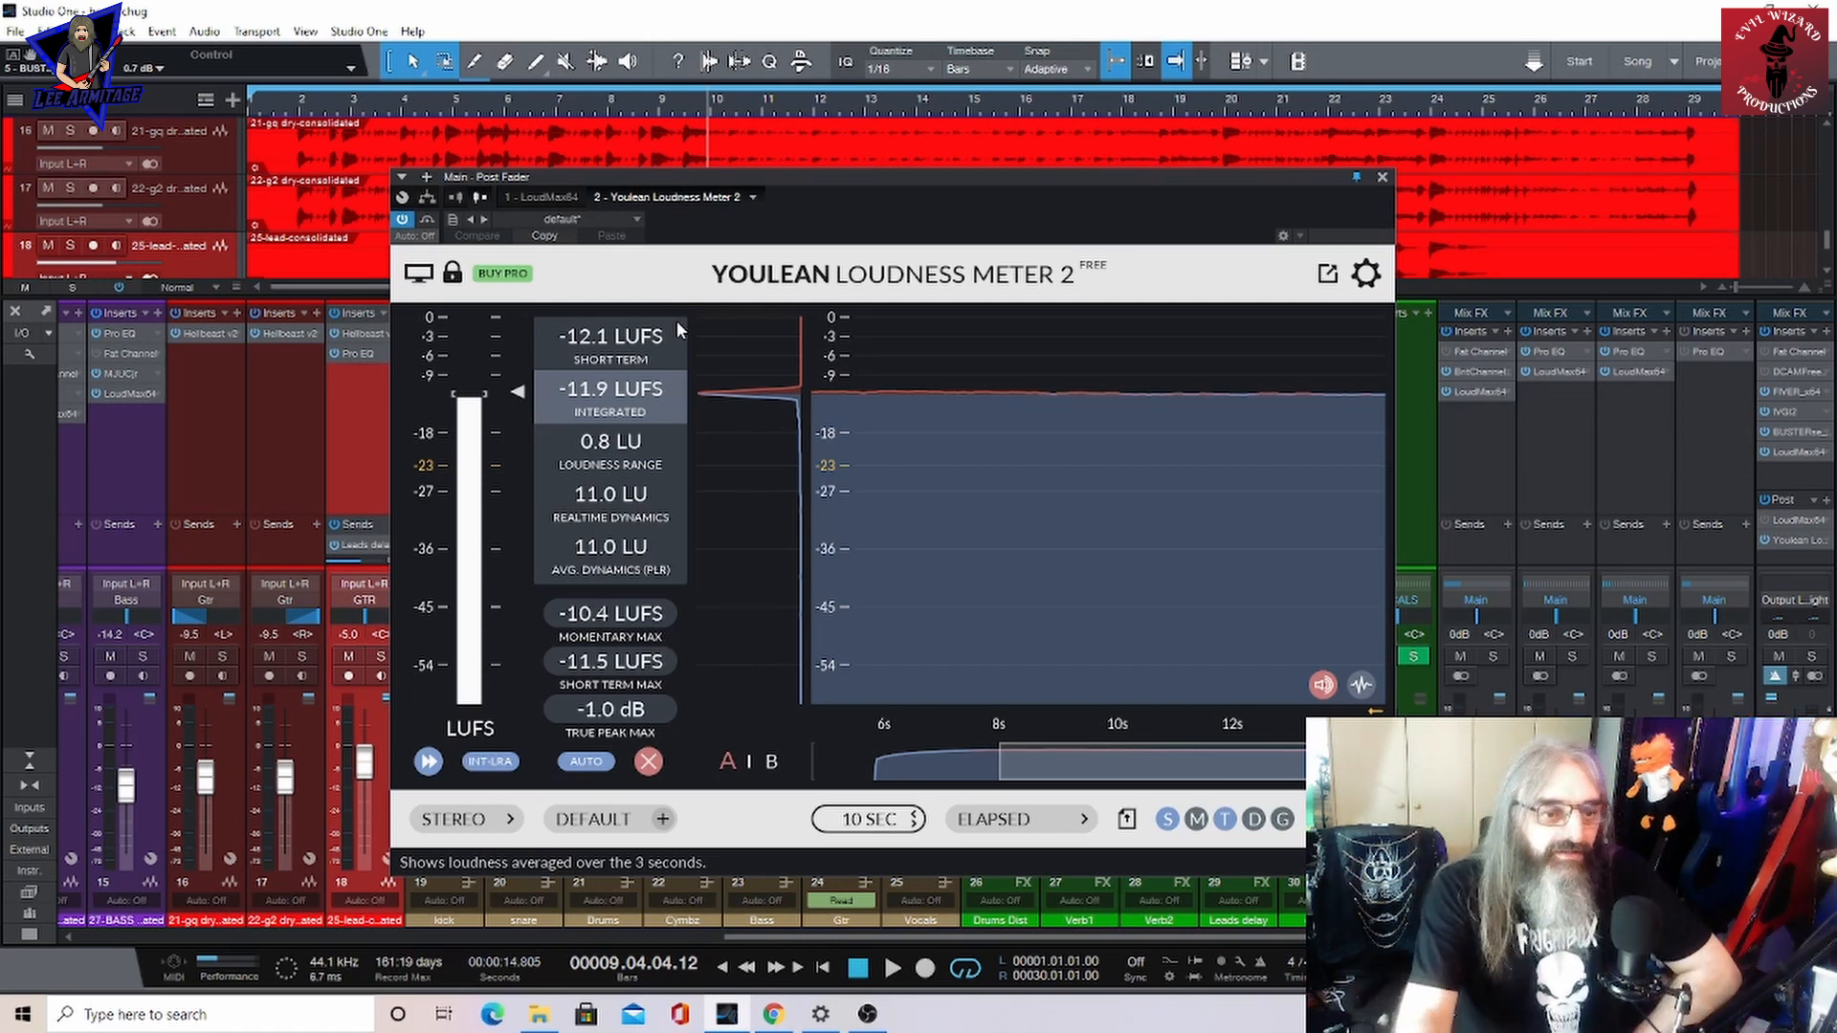
click(1381, 177)
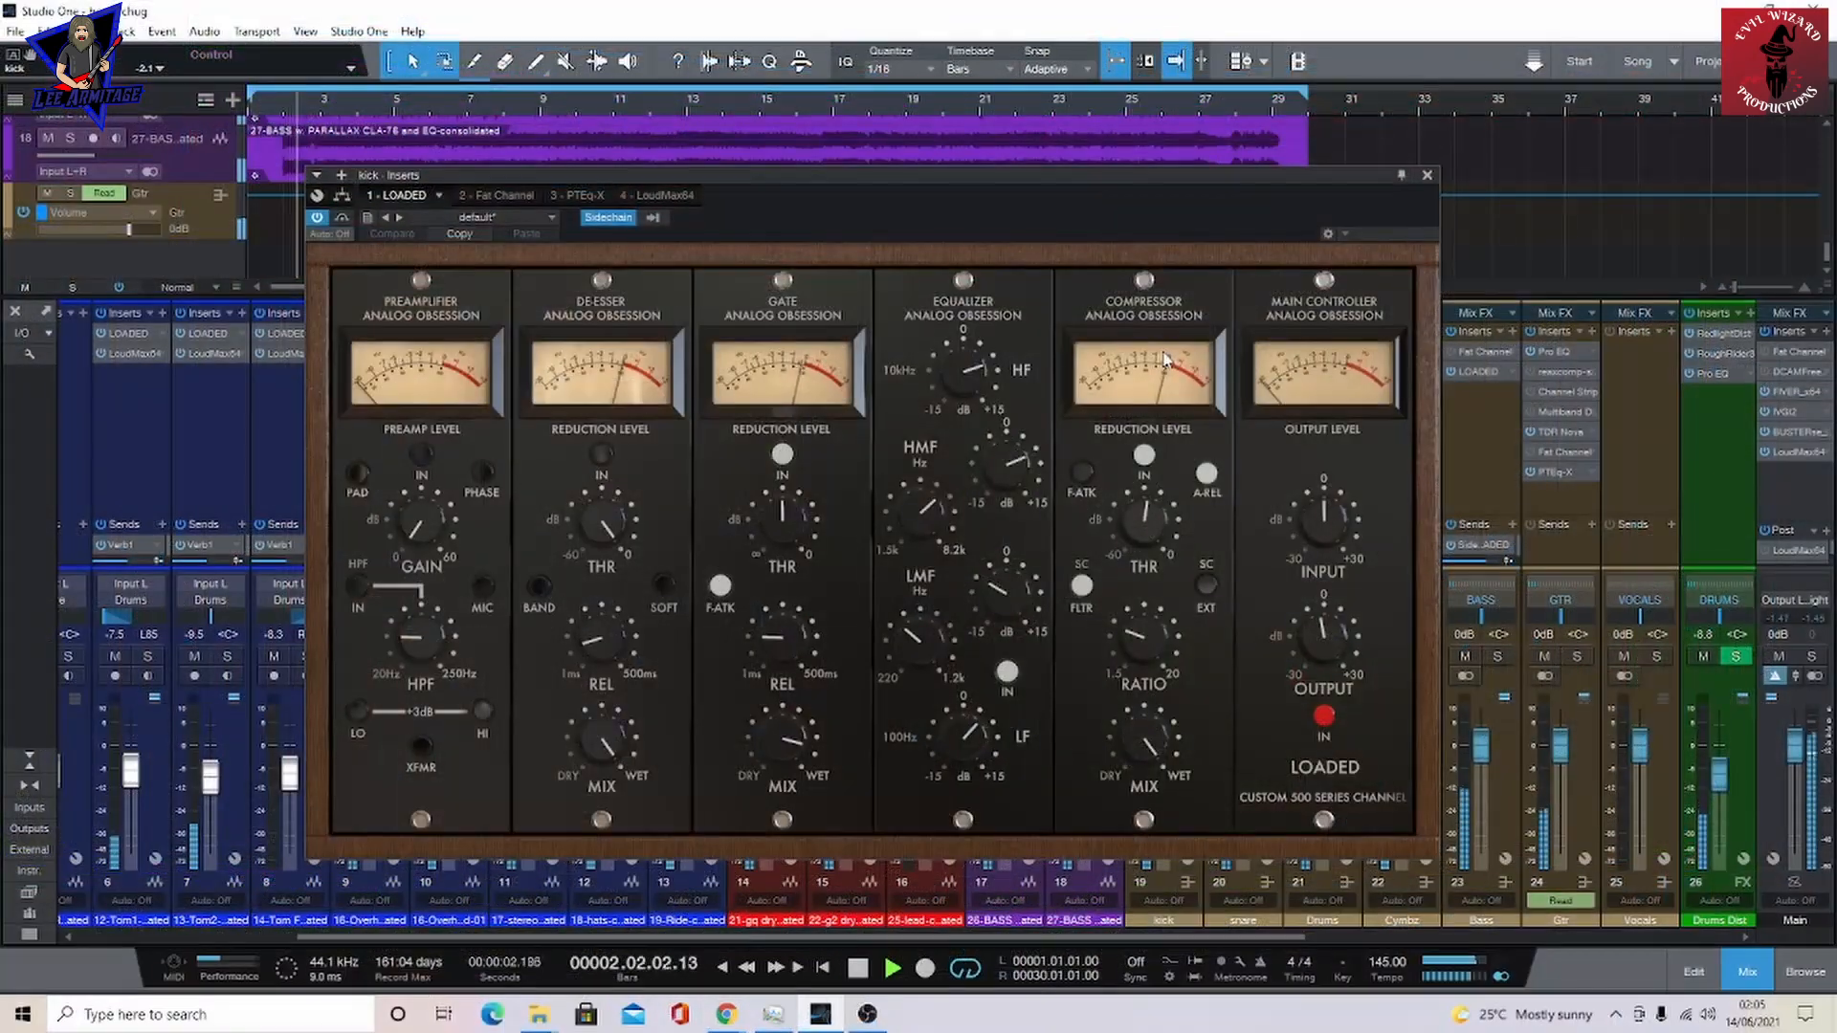
View the LOADED channel strips on the kick, snare and Drums buses during playback, closing each window
click(1427, 176)
click(1228, 350)
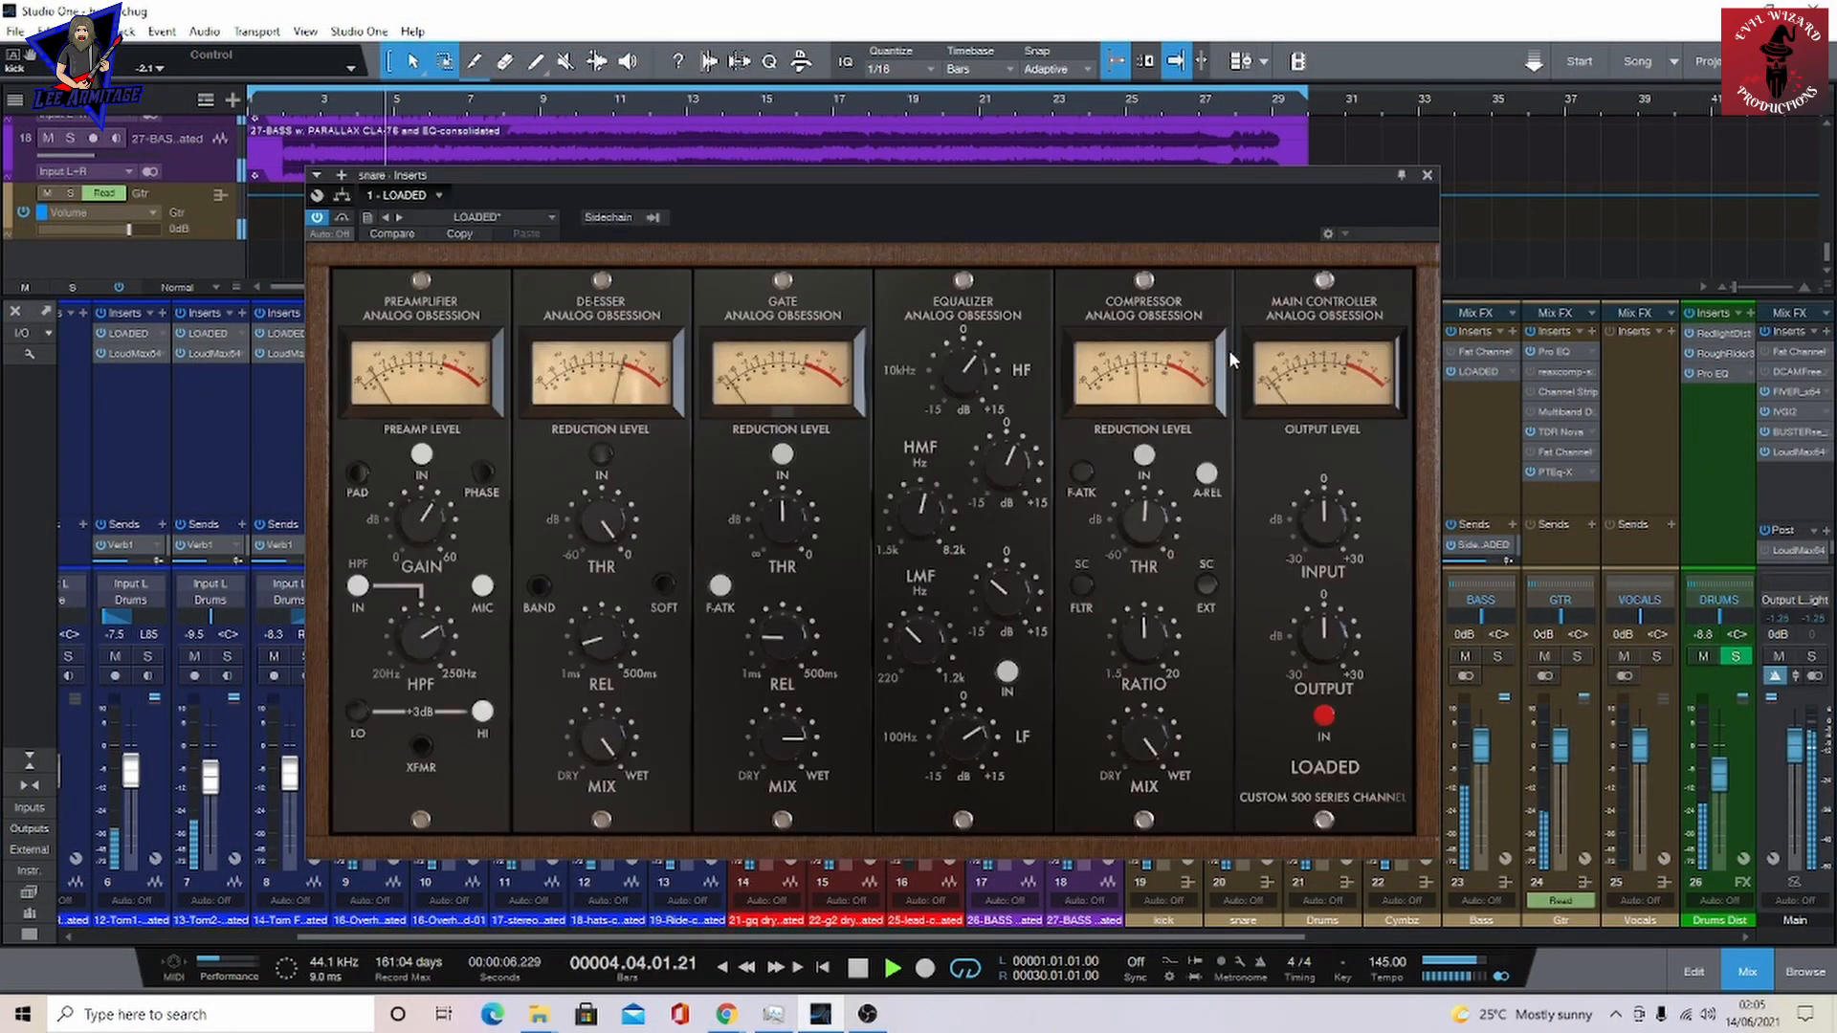
click(1427, 175)
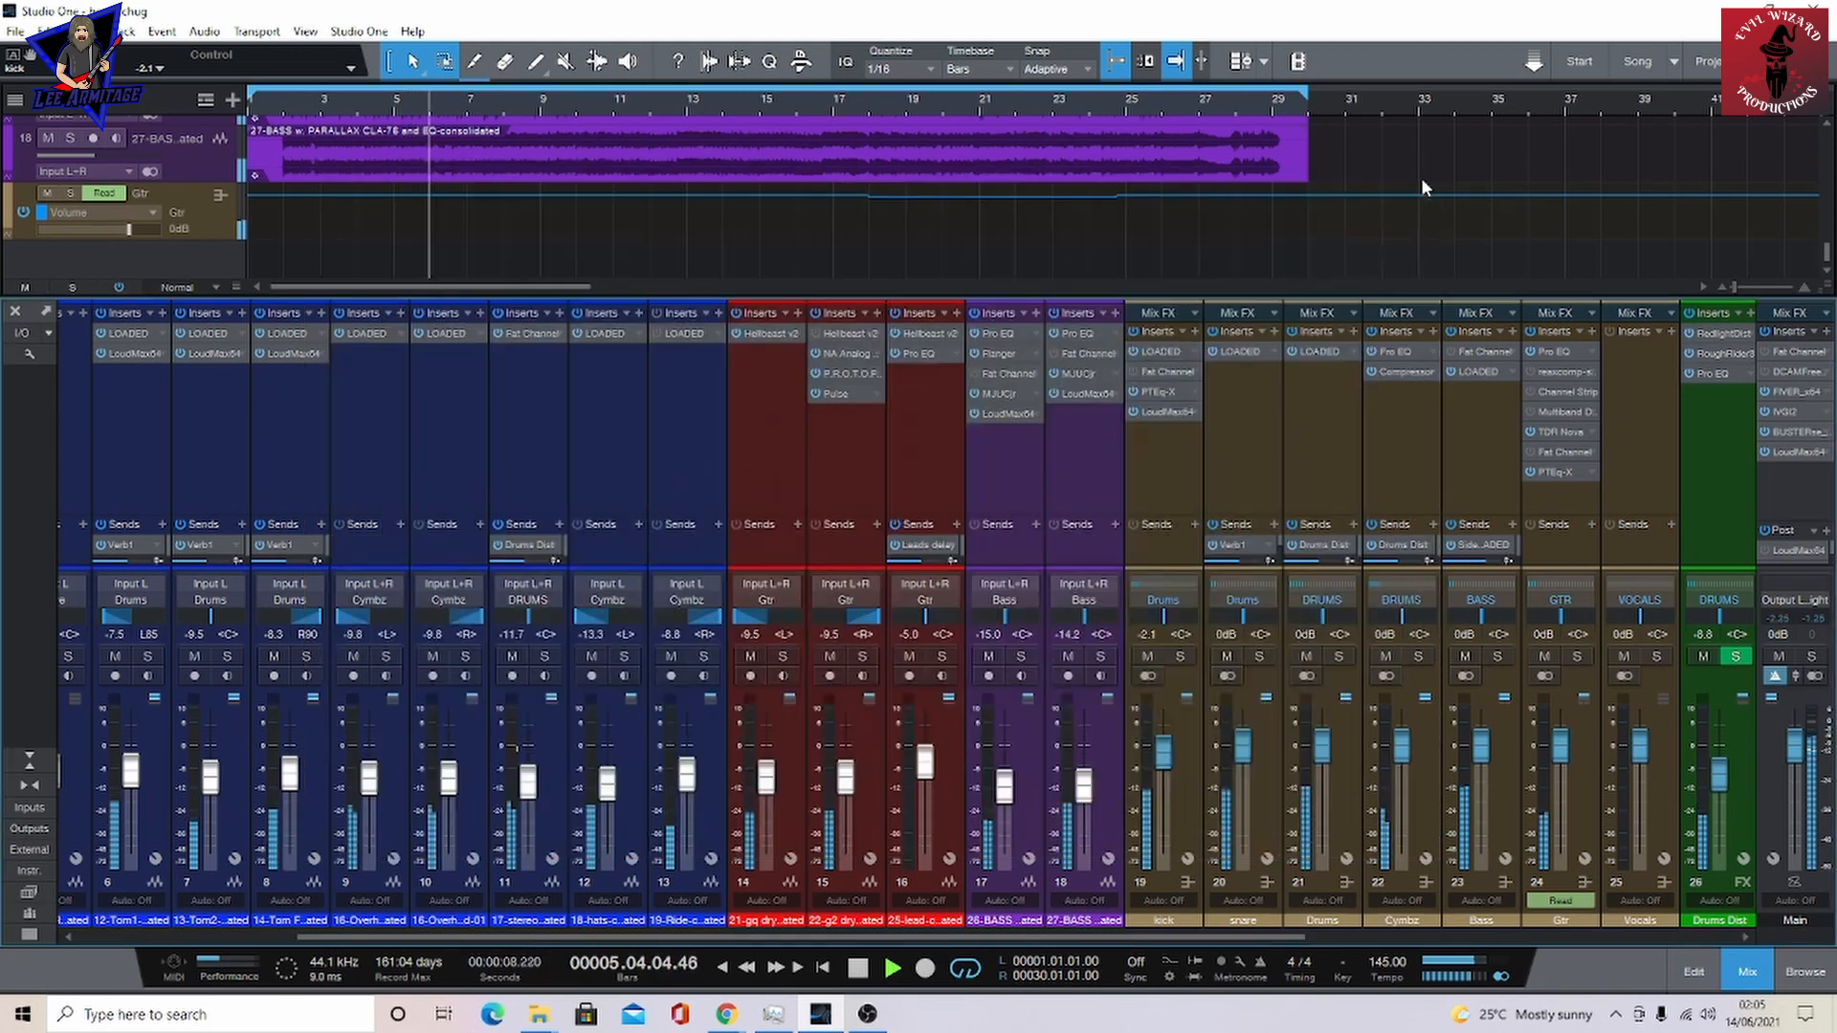
click(1324, 351)
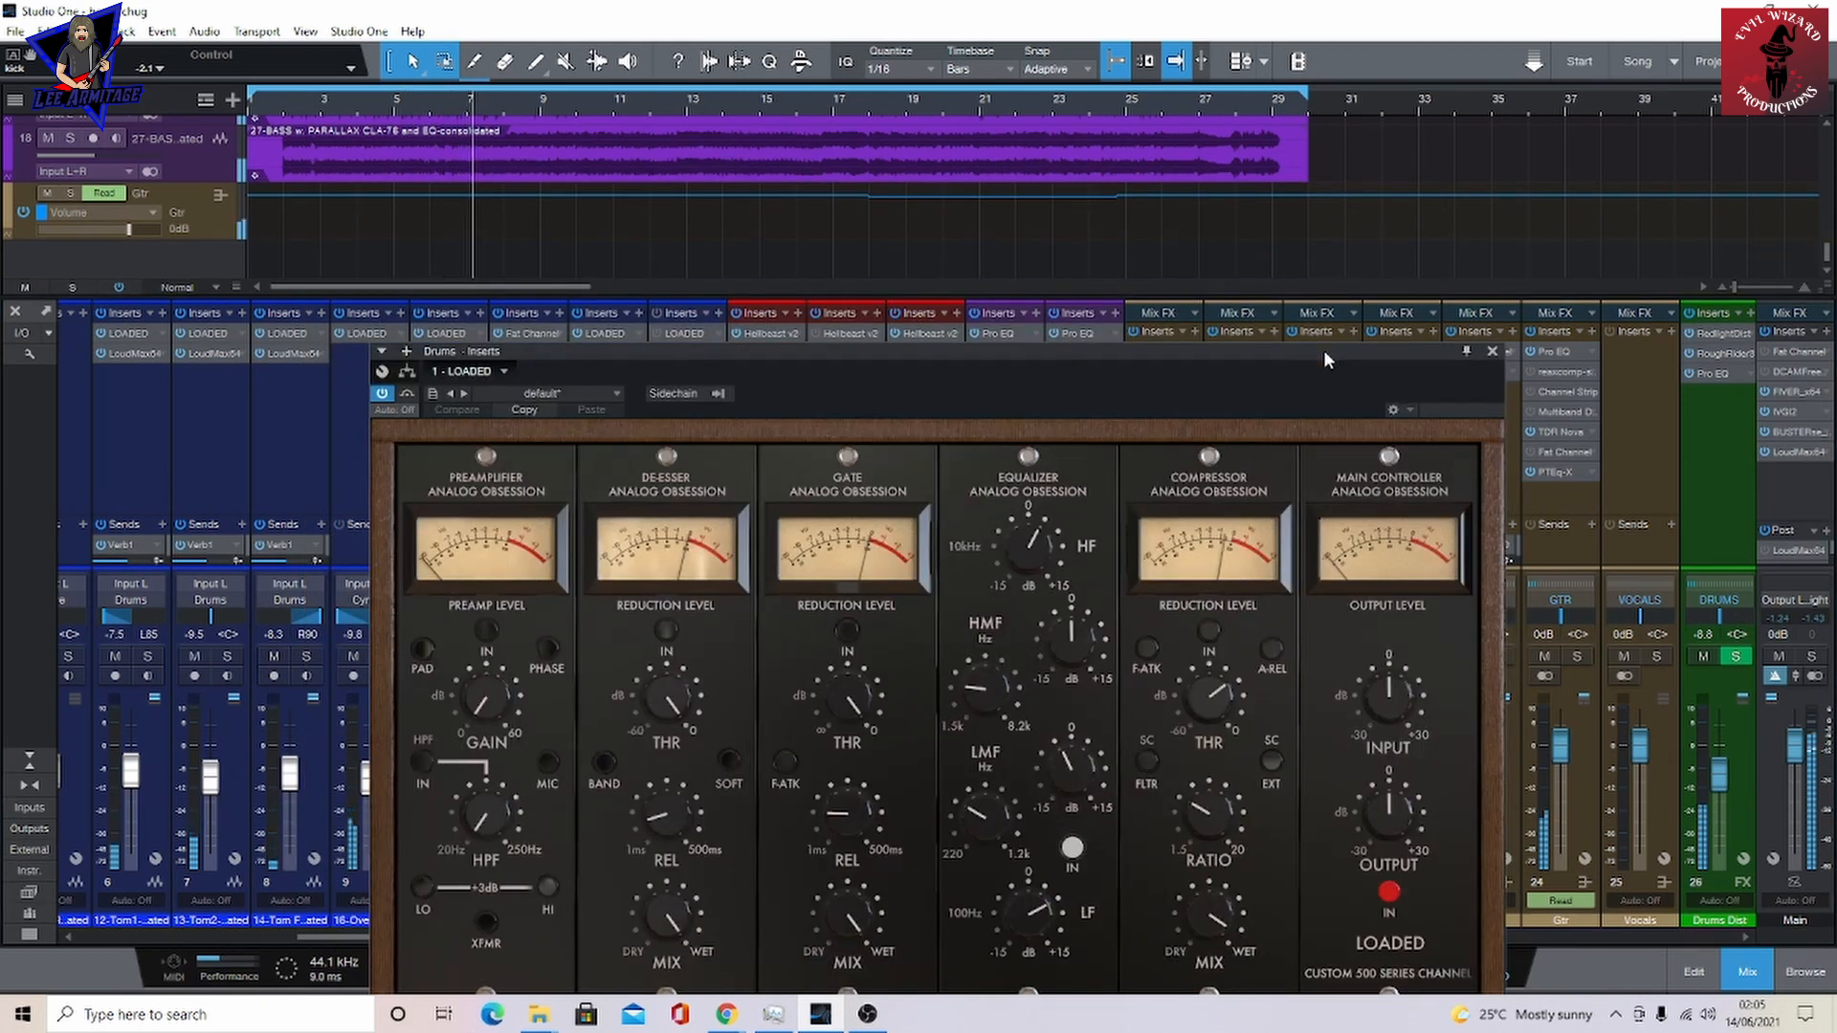
click(1493, 352)
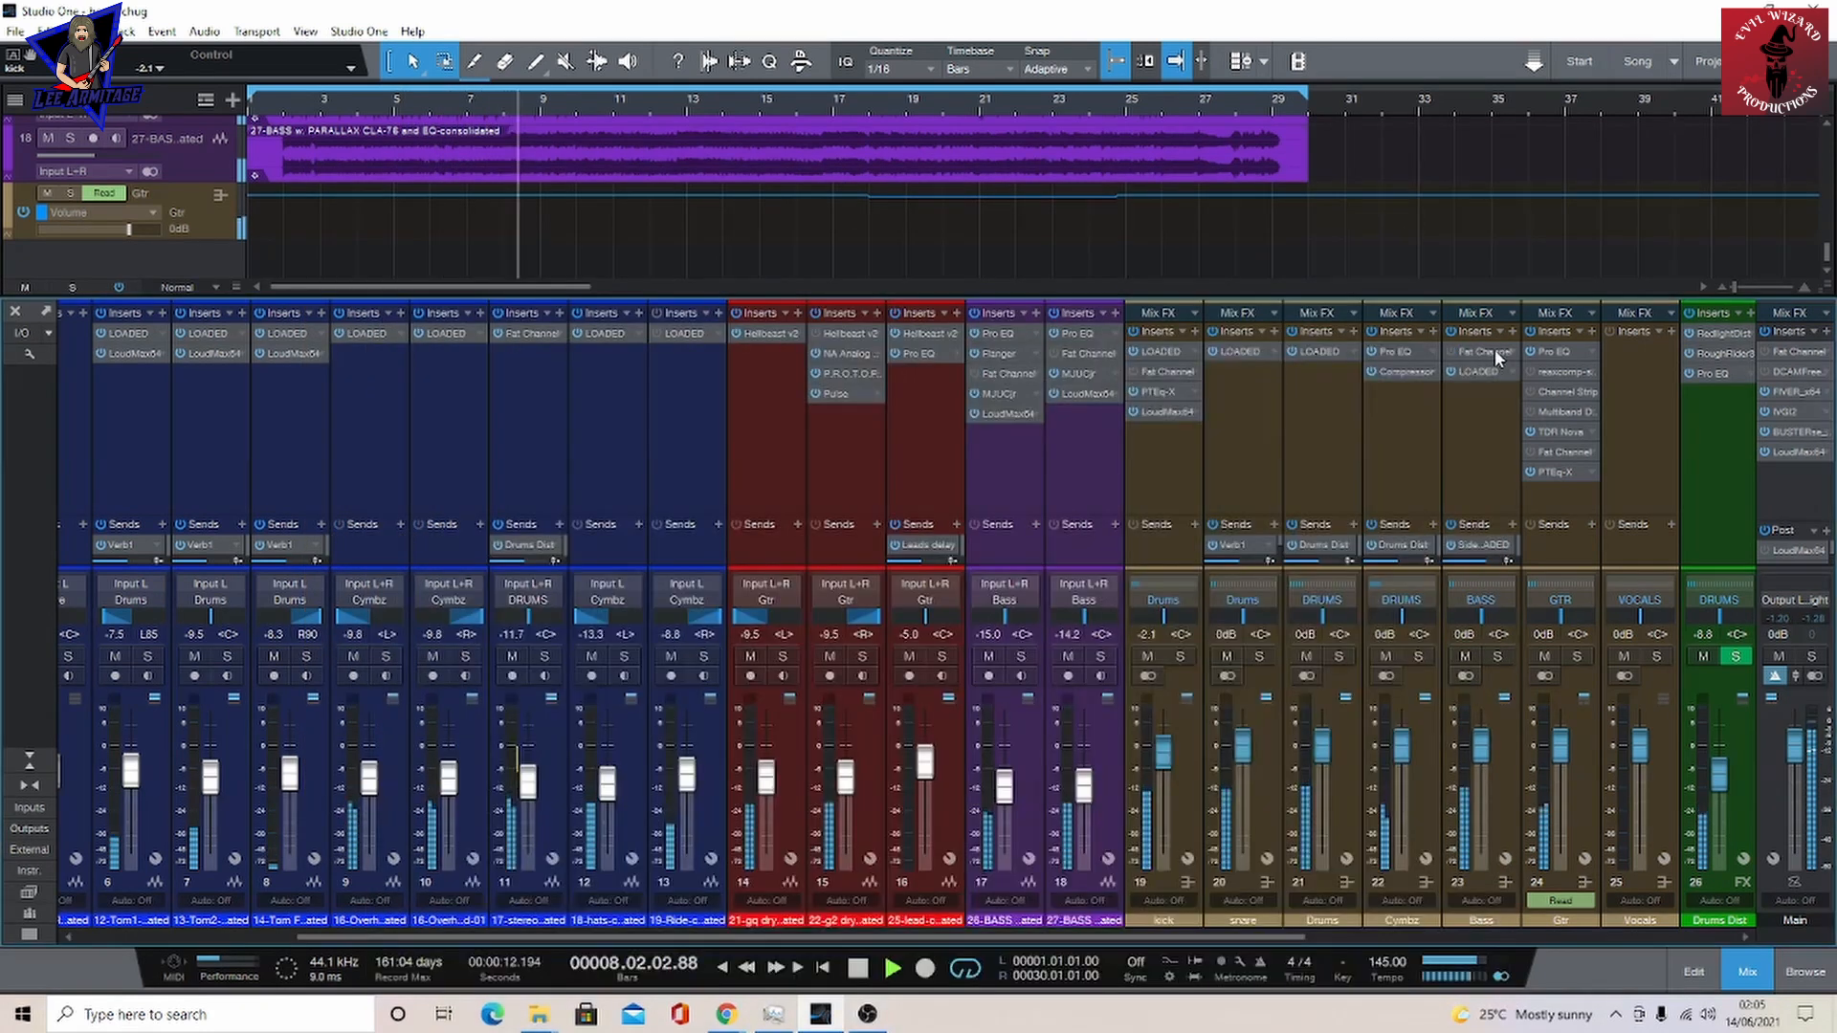
View the Cymbz bus's Pro EQ and Compressor inserts and the Bass bus's LOADED insert during playback
click(1407, 355)
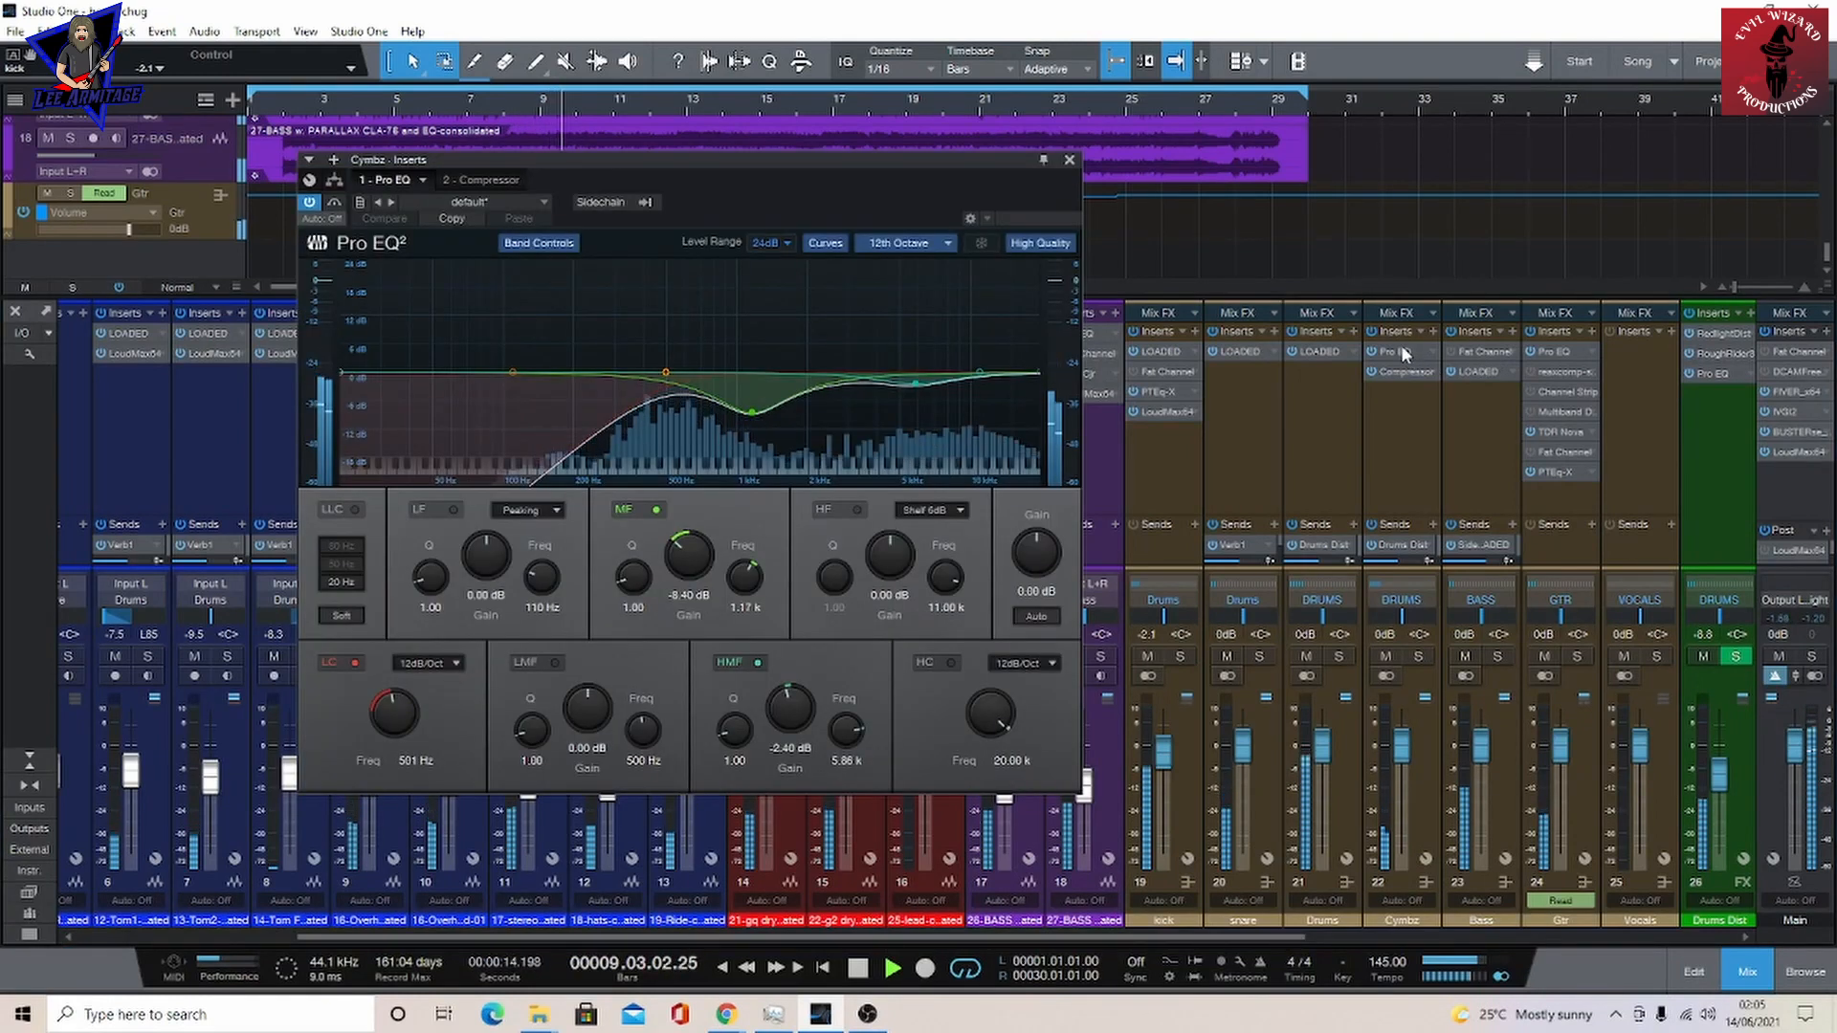
click(1407, 373)
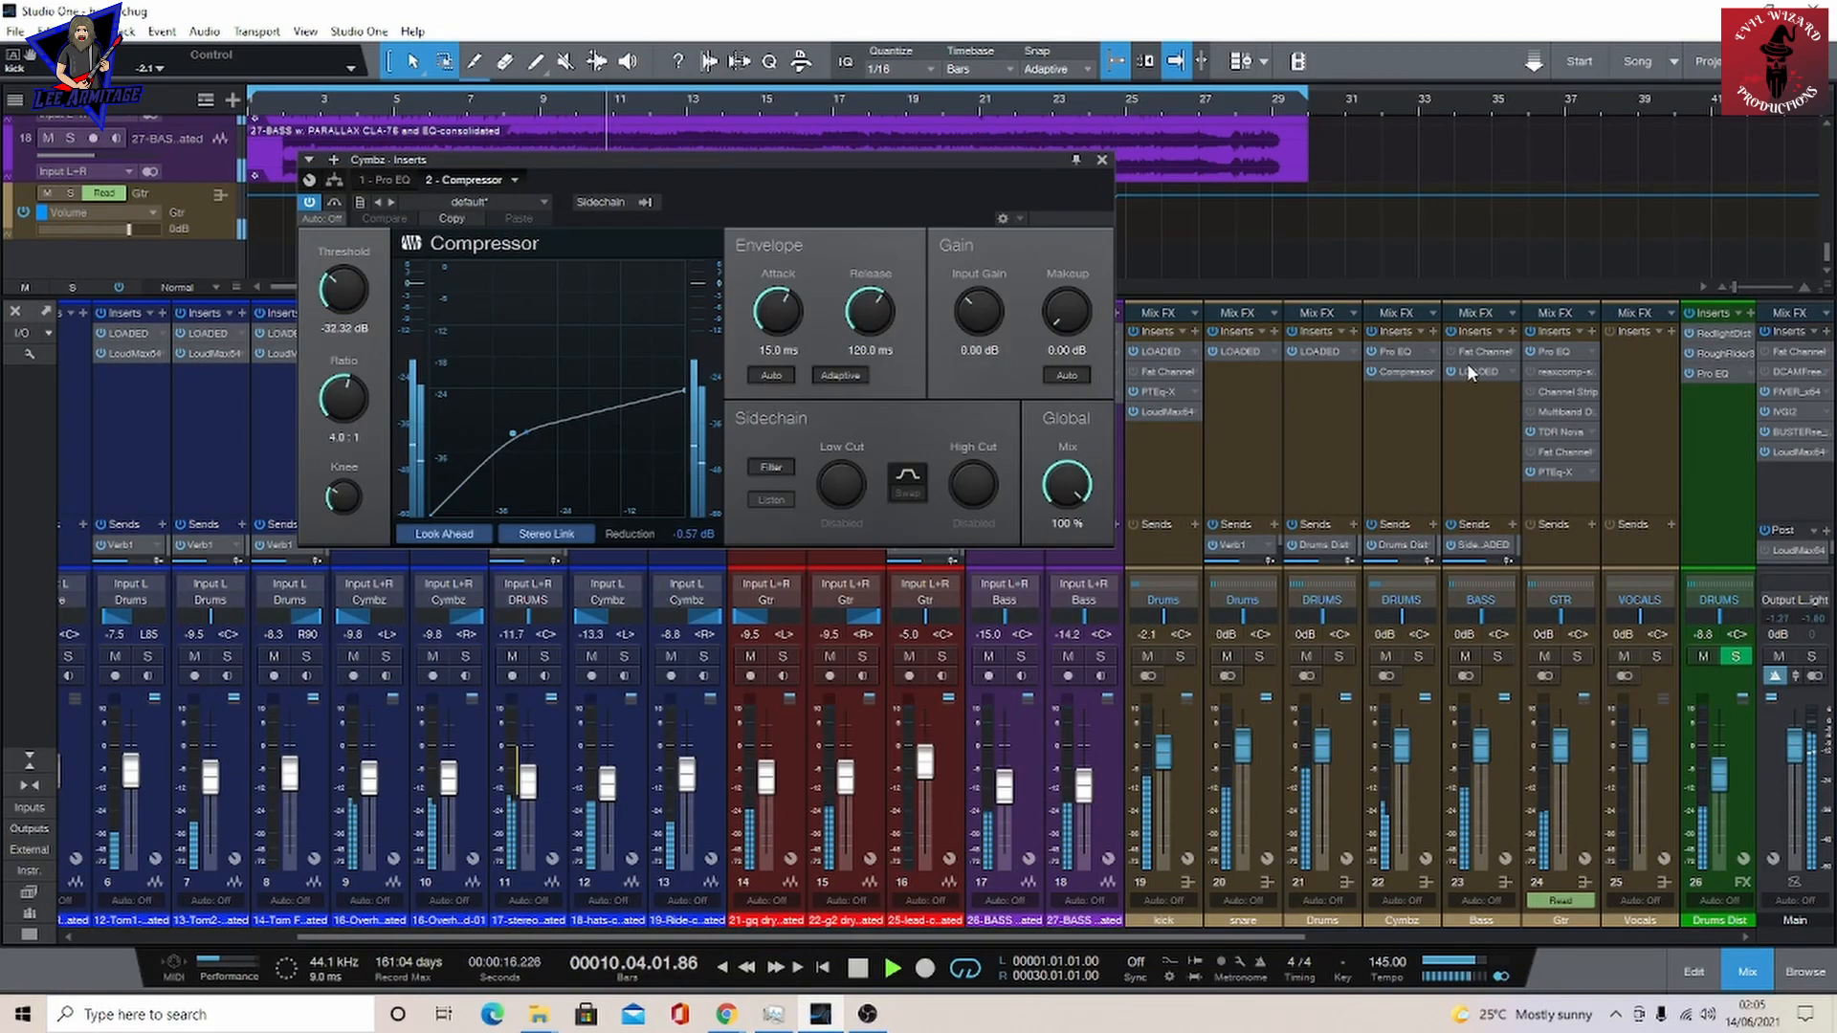
click(1467, 372)
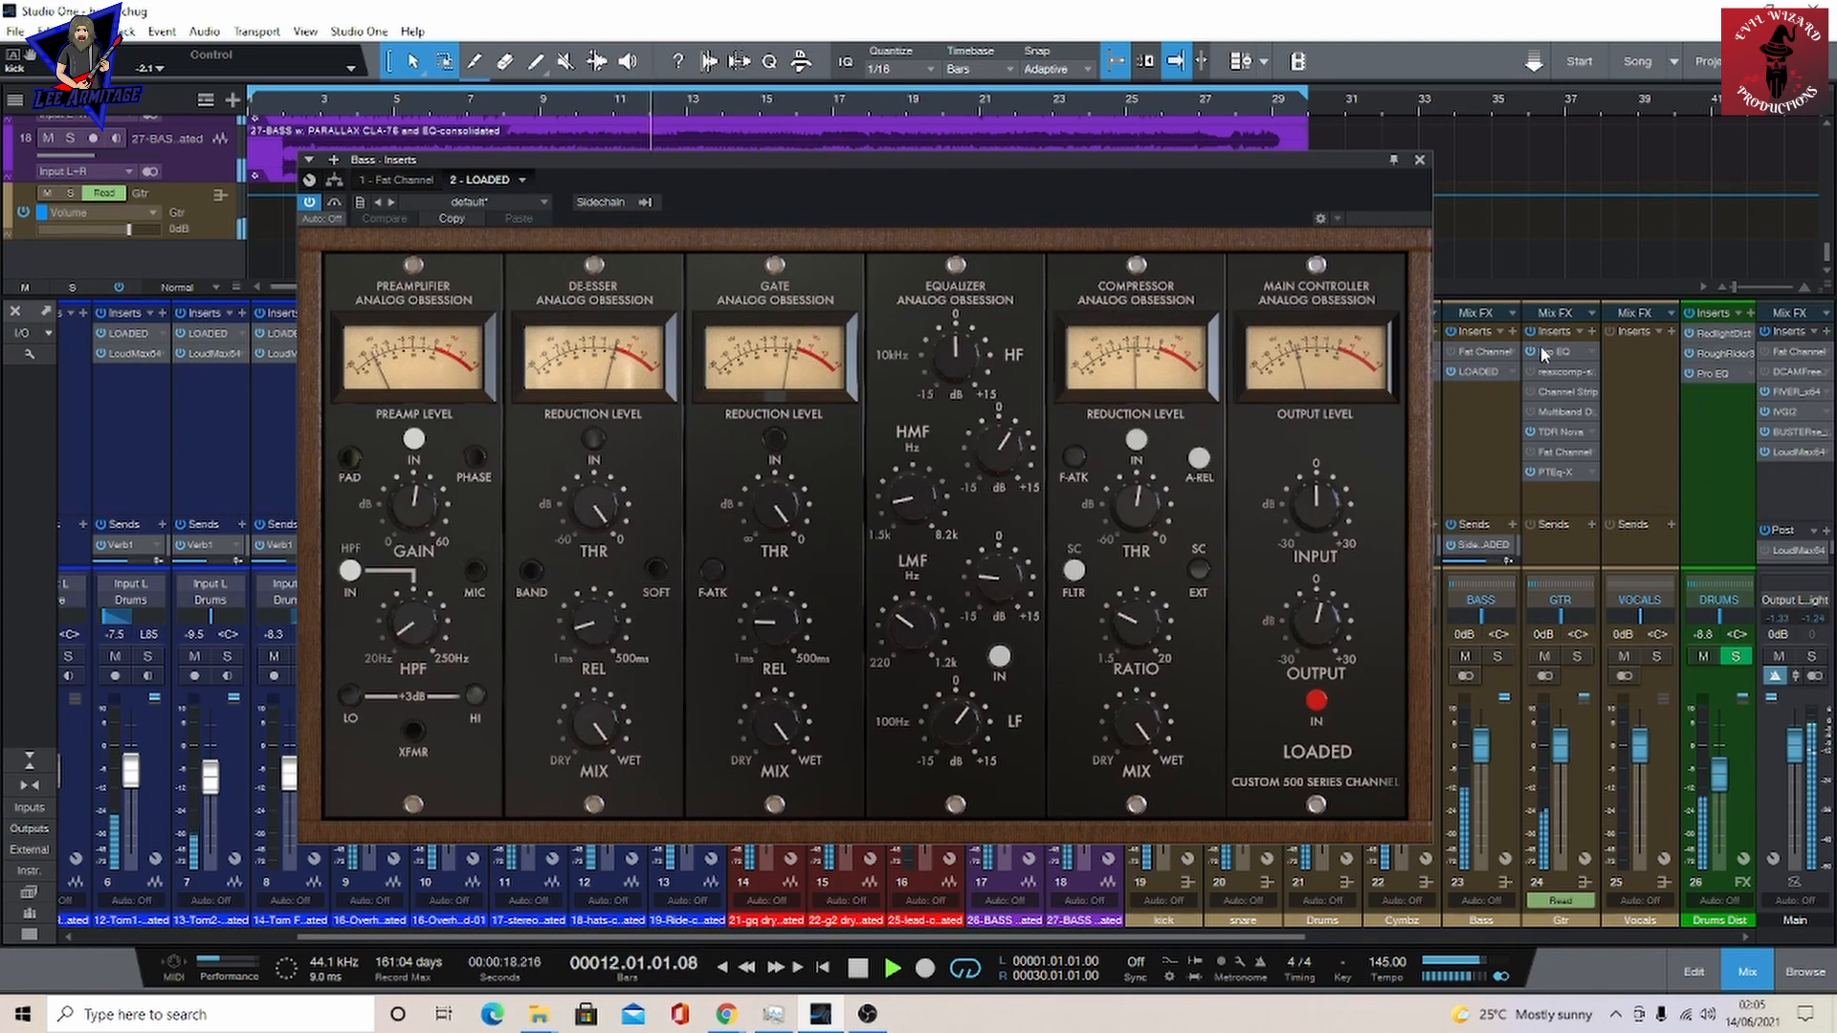
View the Gtr bus's Pro EQ, TDR Nova, PTEq-X and Multiband Dynamics inserts during playback
click(1542, 349)
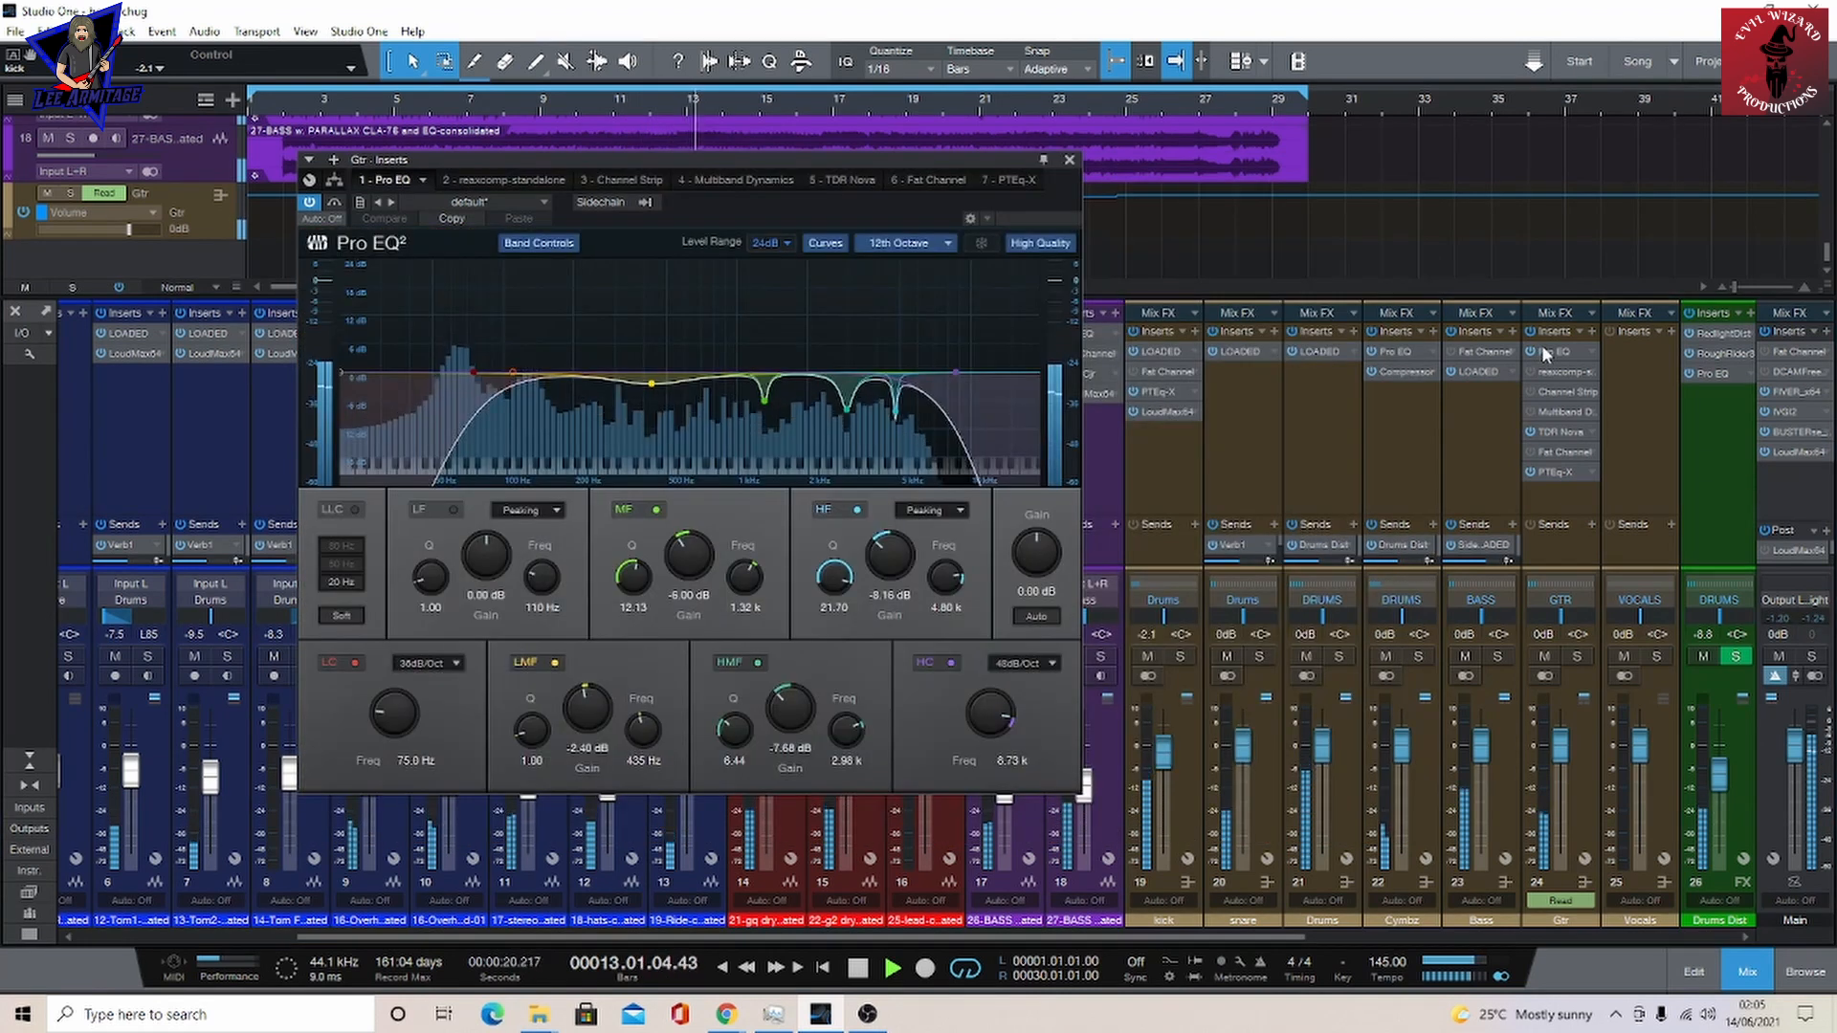
click(1556, 430)
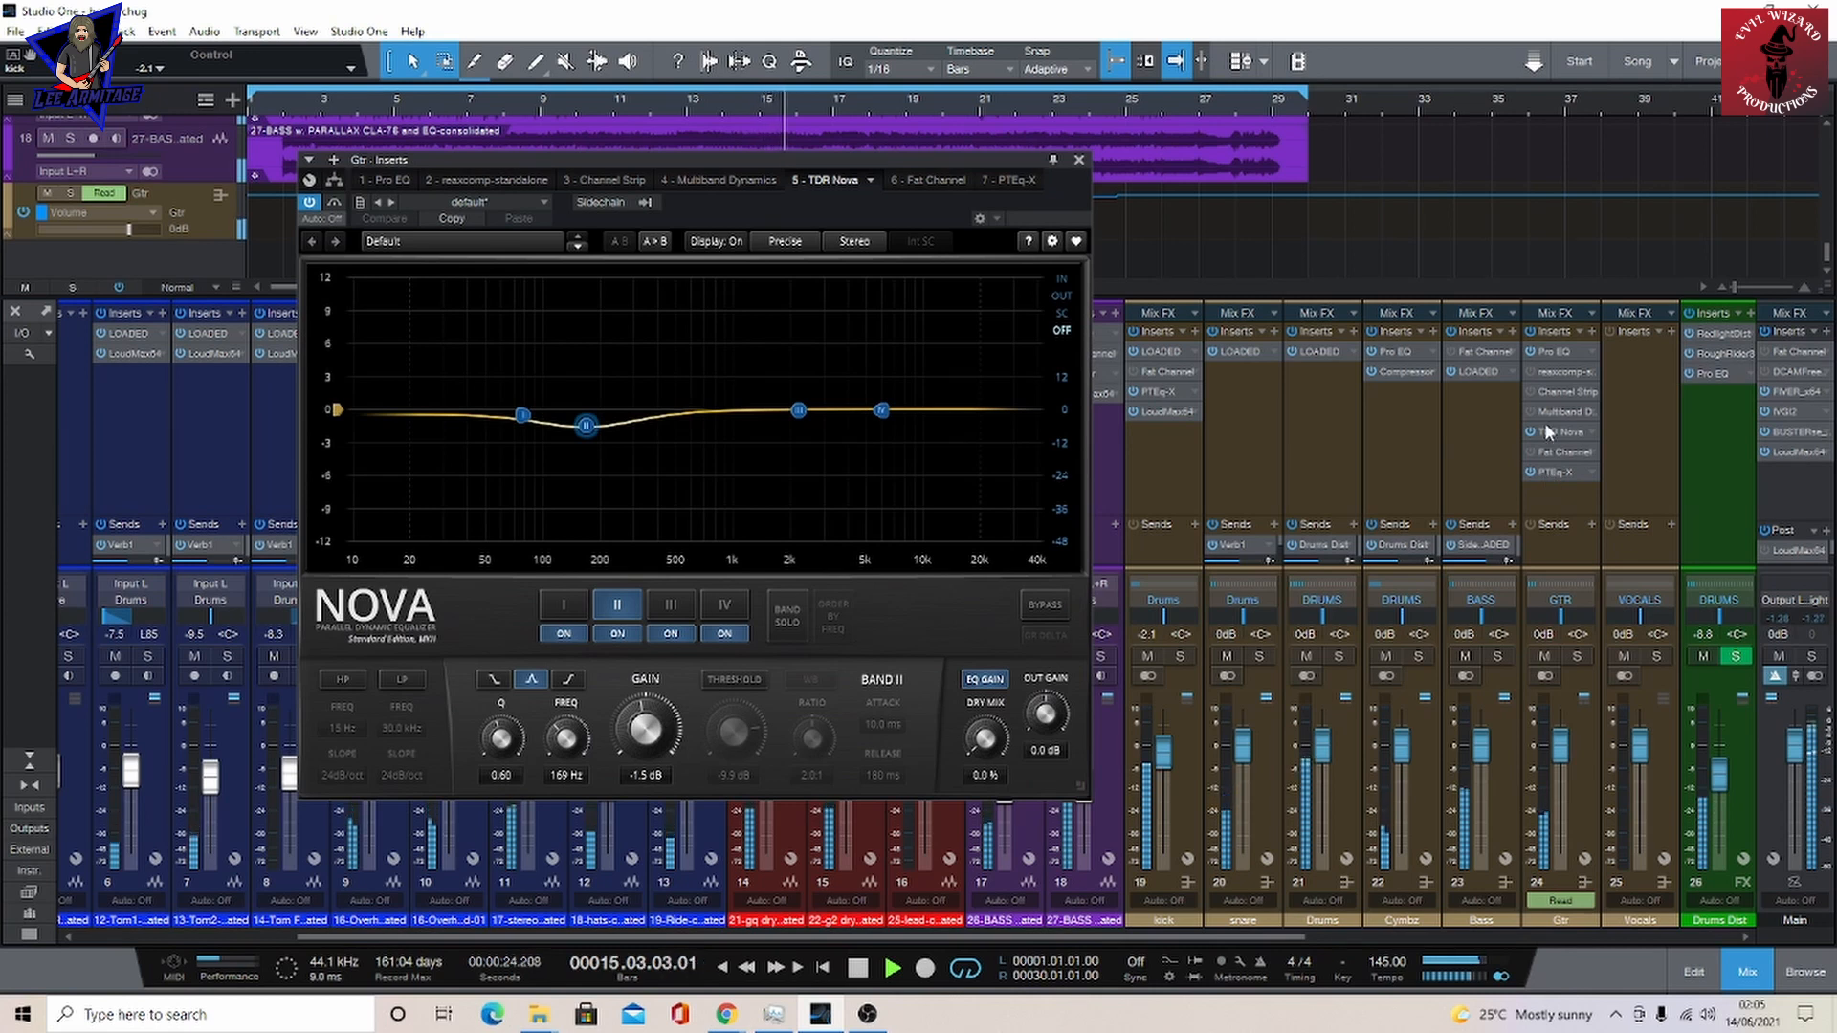
click(1548, 473)
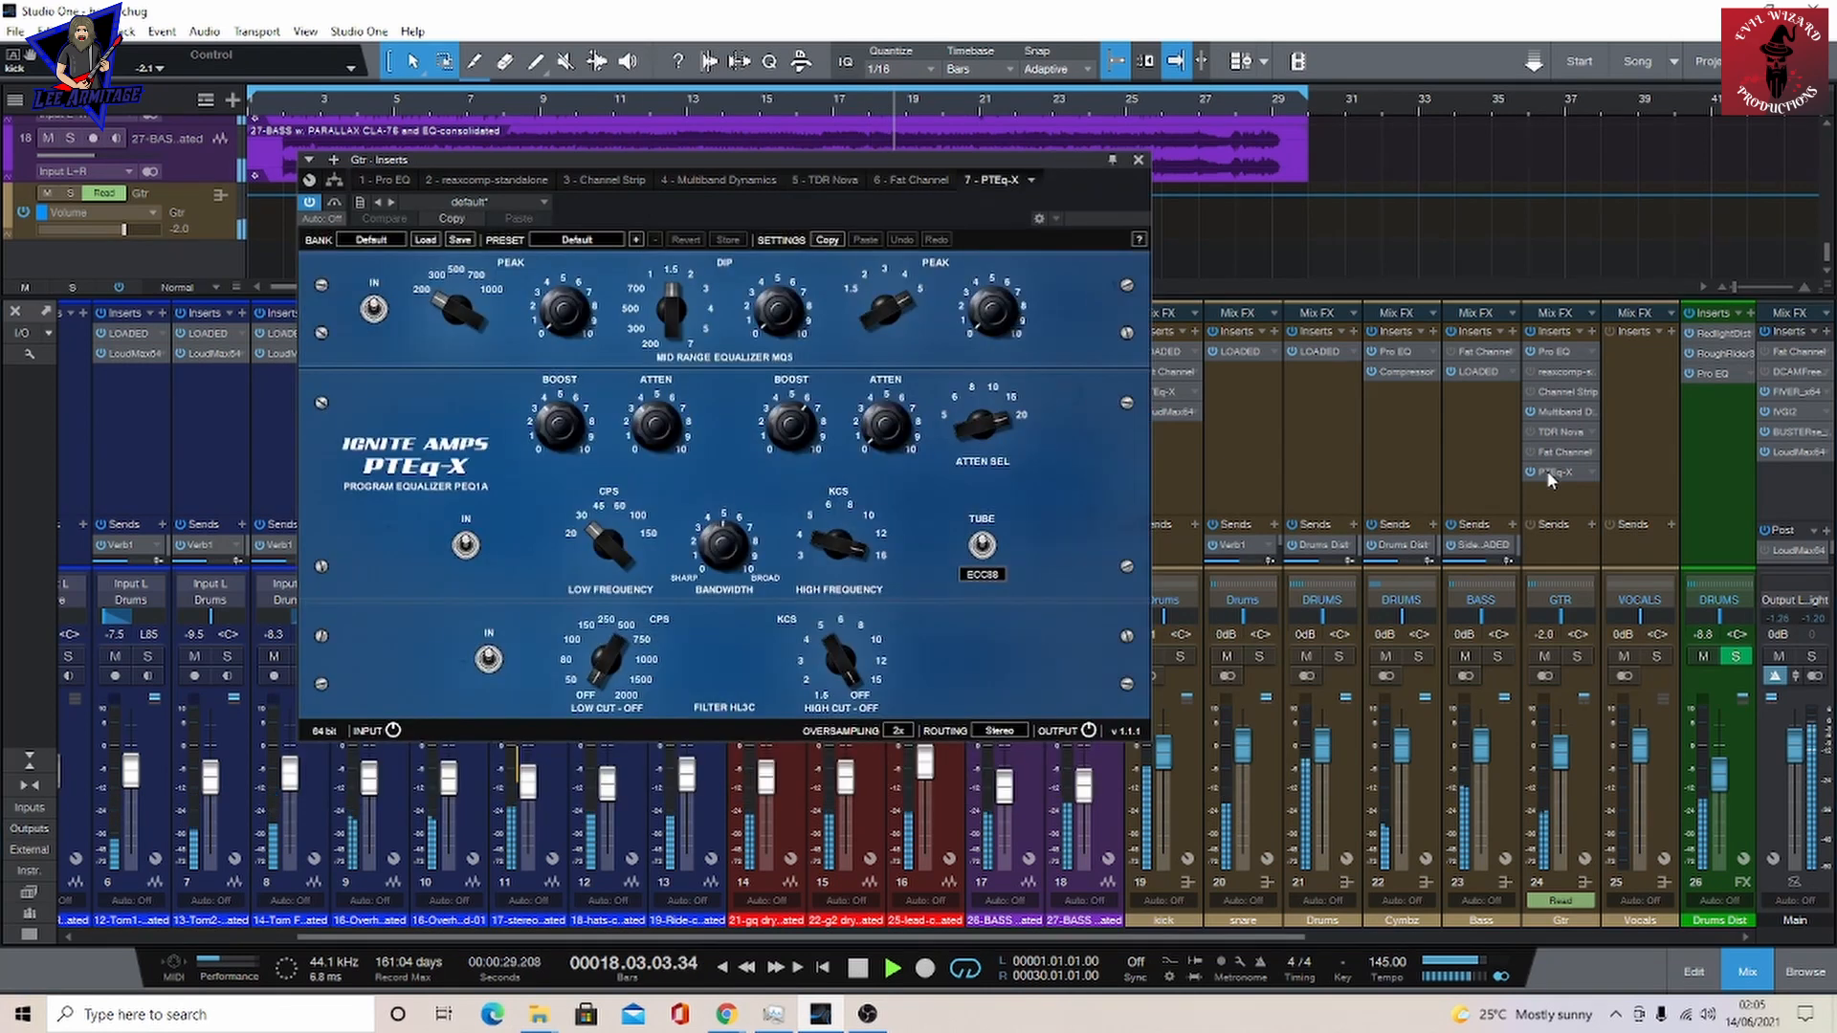
click(1558, 410)
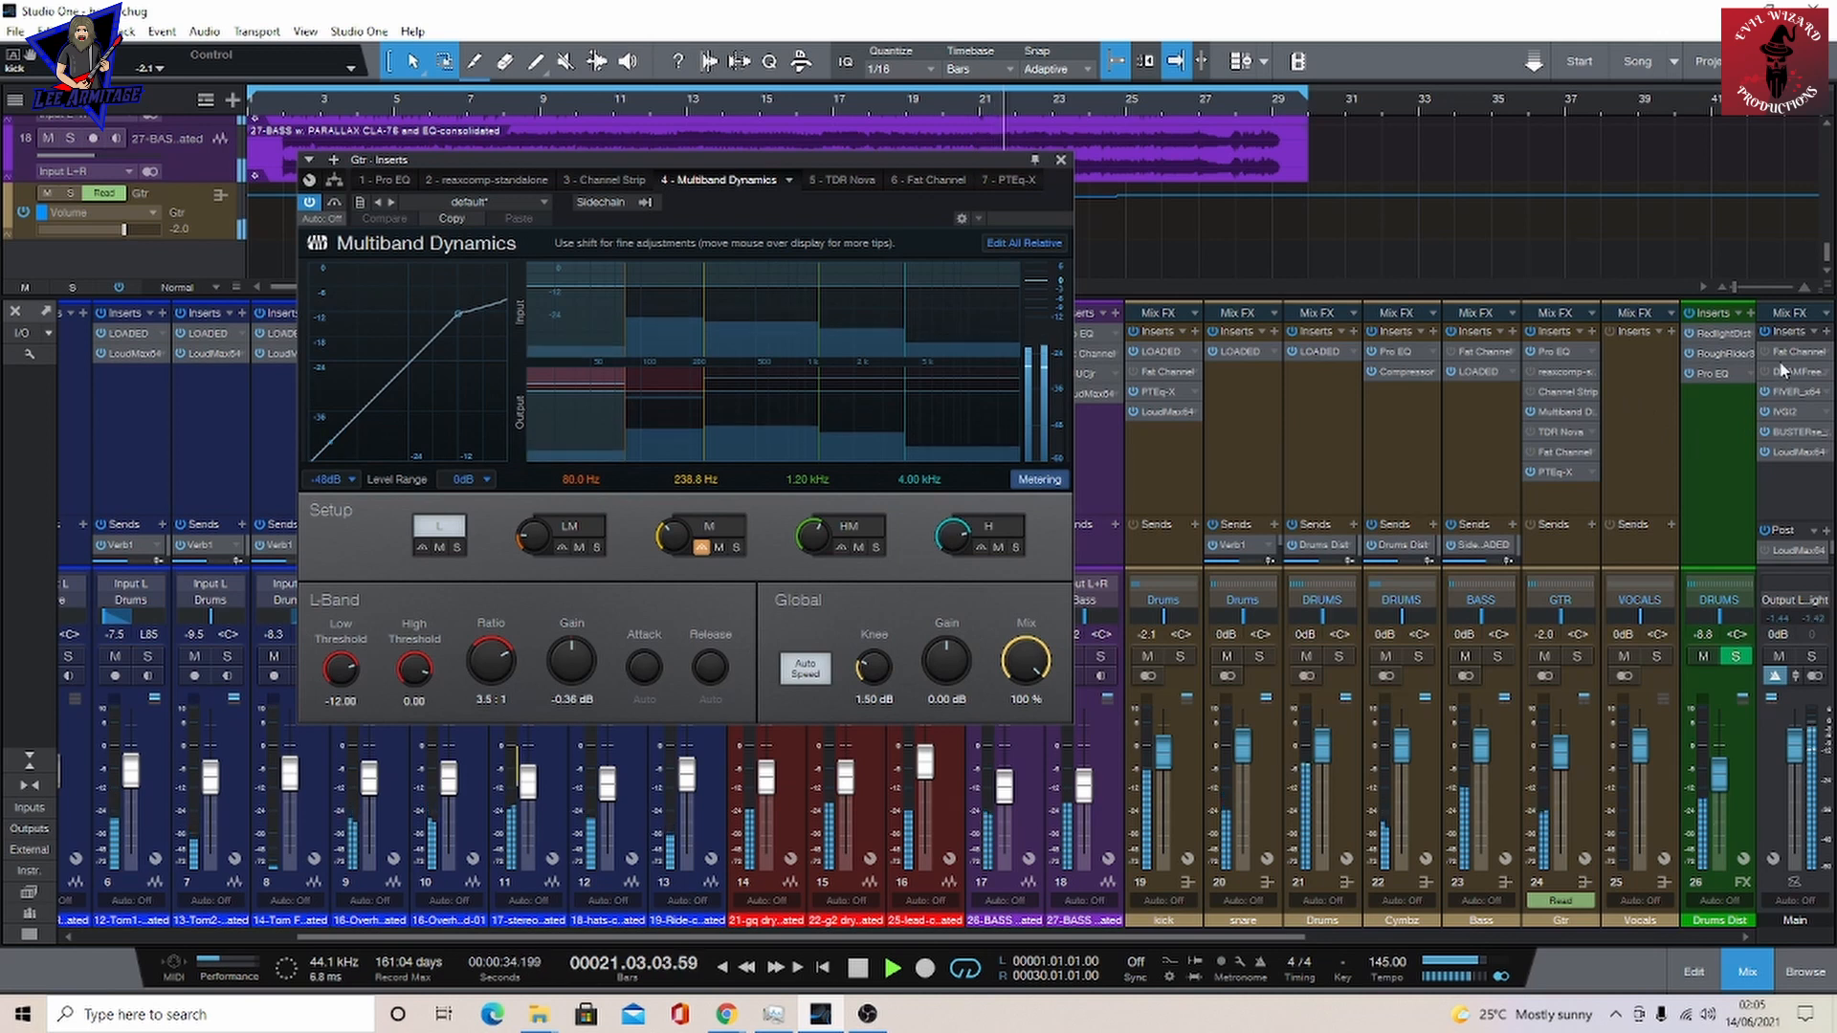
View the Main output's FIVER, IVGI2, BUSTERse and LoudMax64 inserts during playback
click(1792, 394)
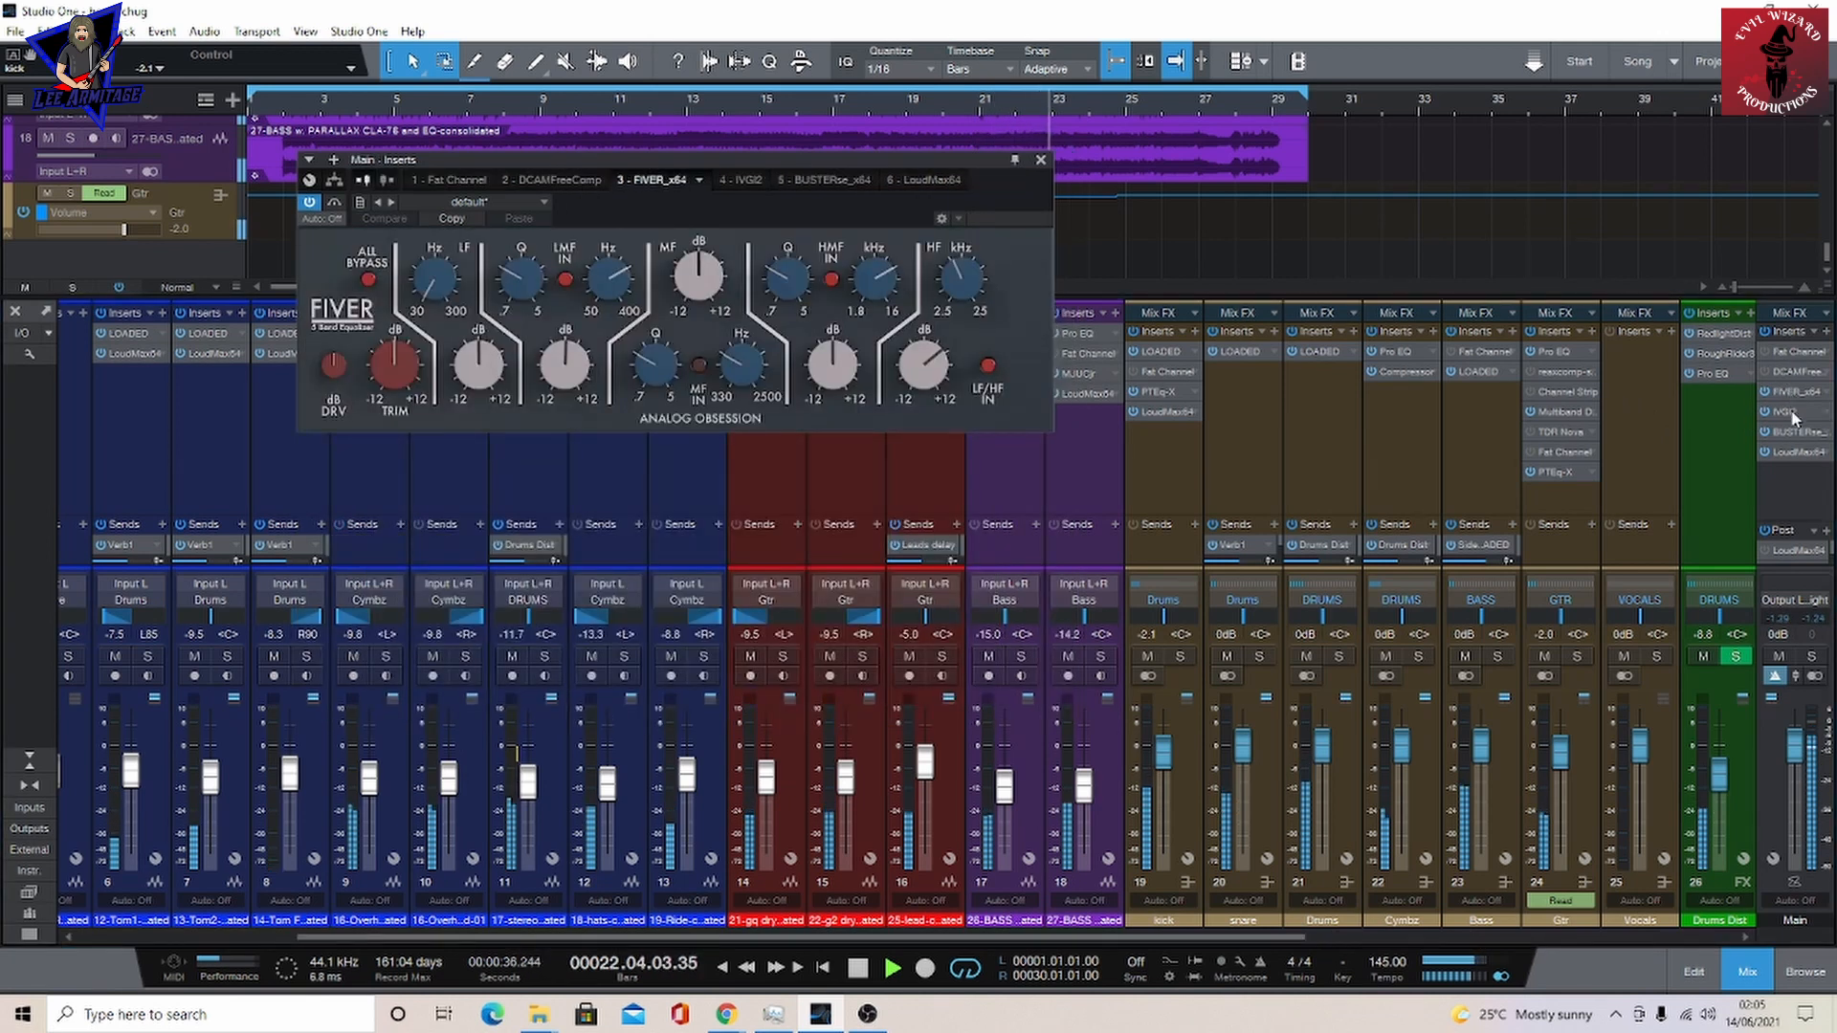
click(1790, 412)
click(1790, 432)
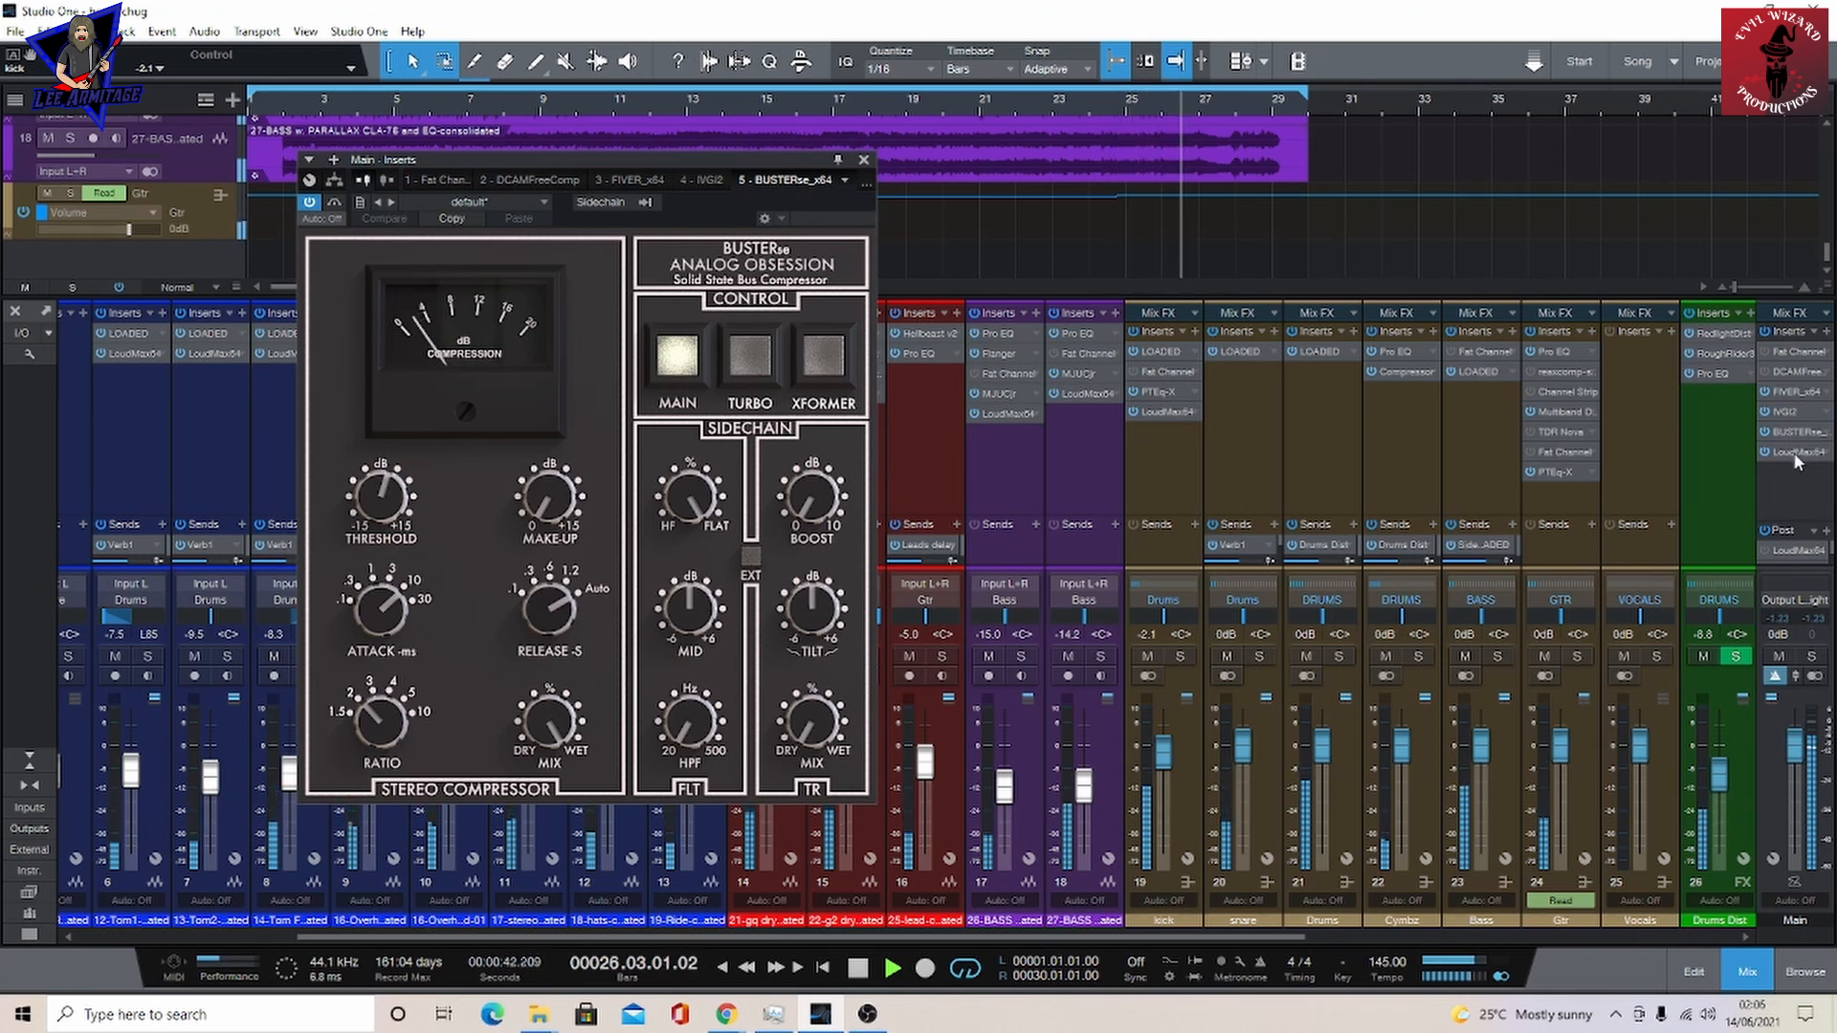
click(1796, 454)
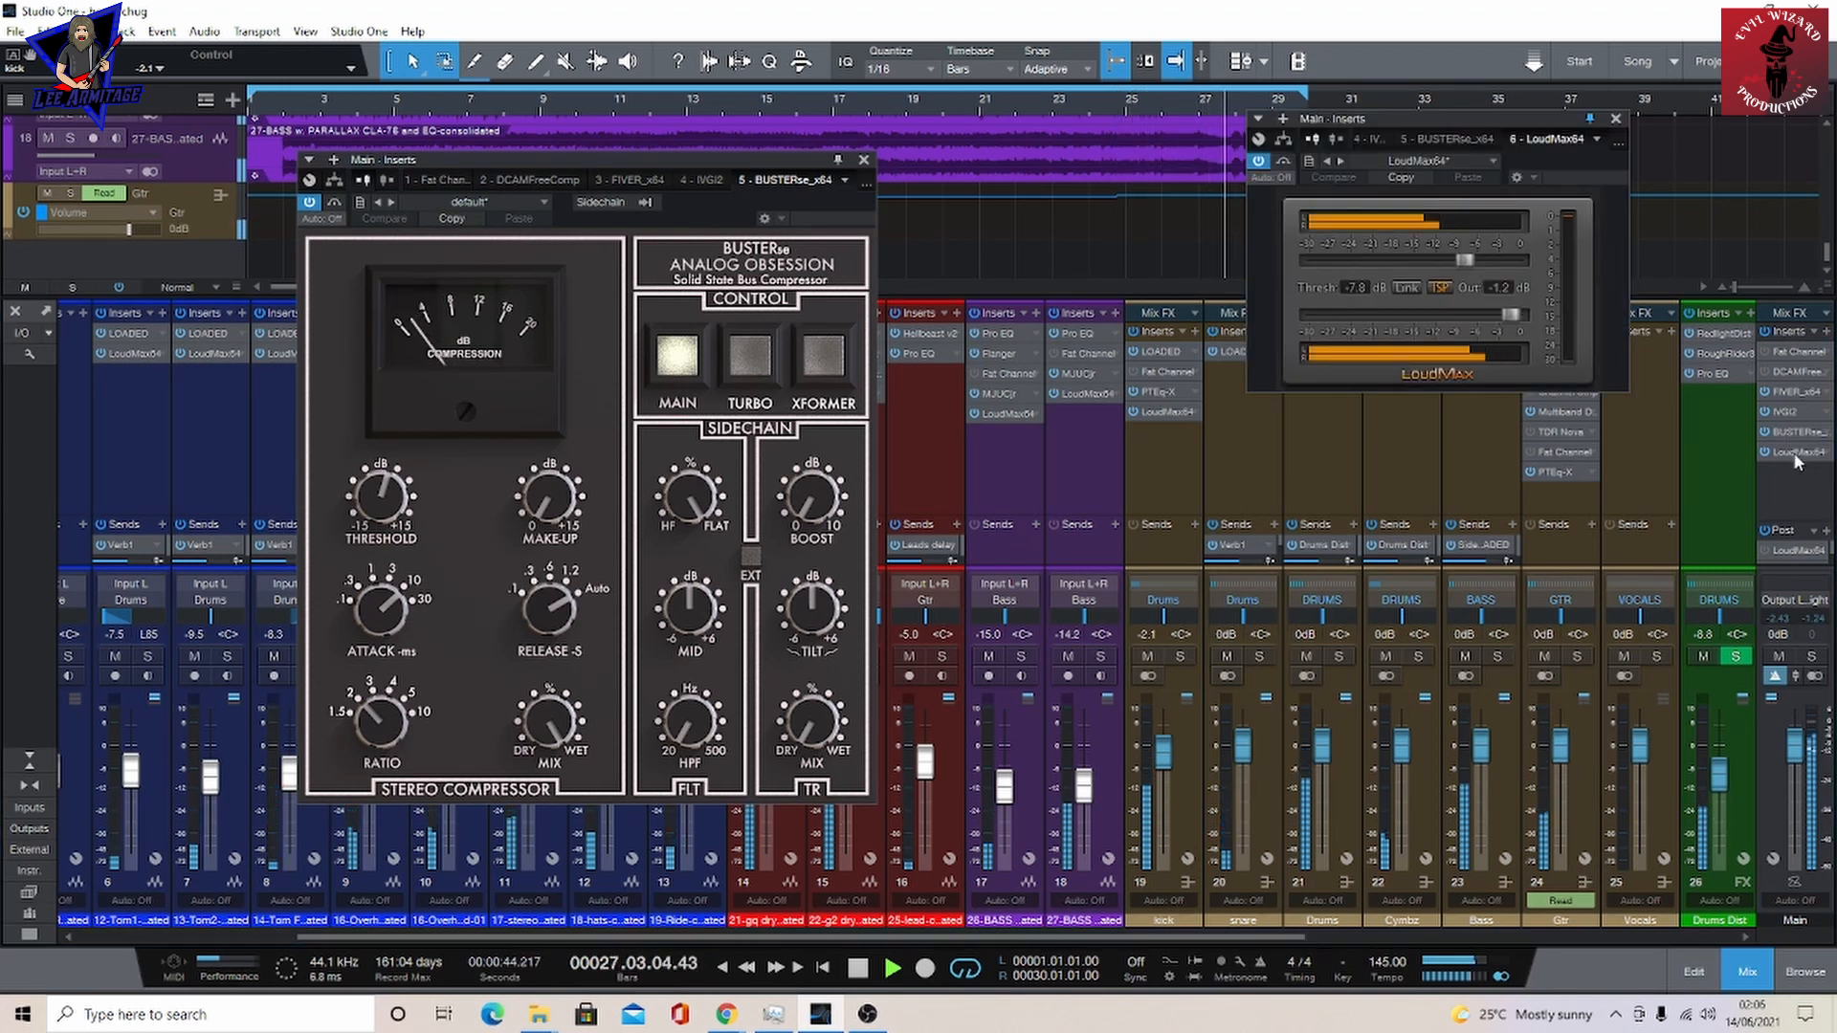